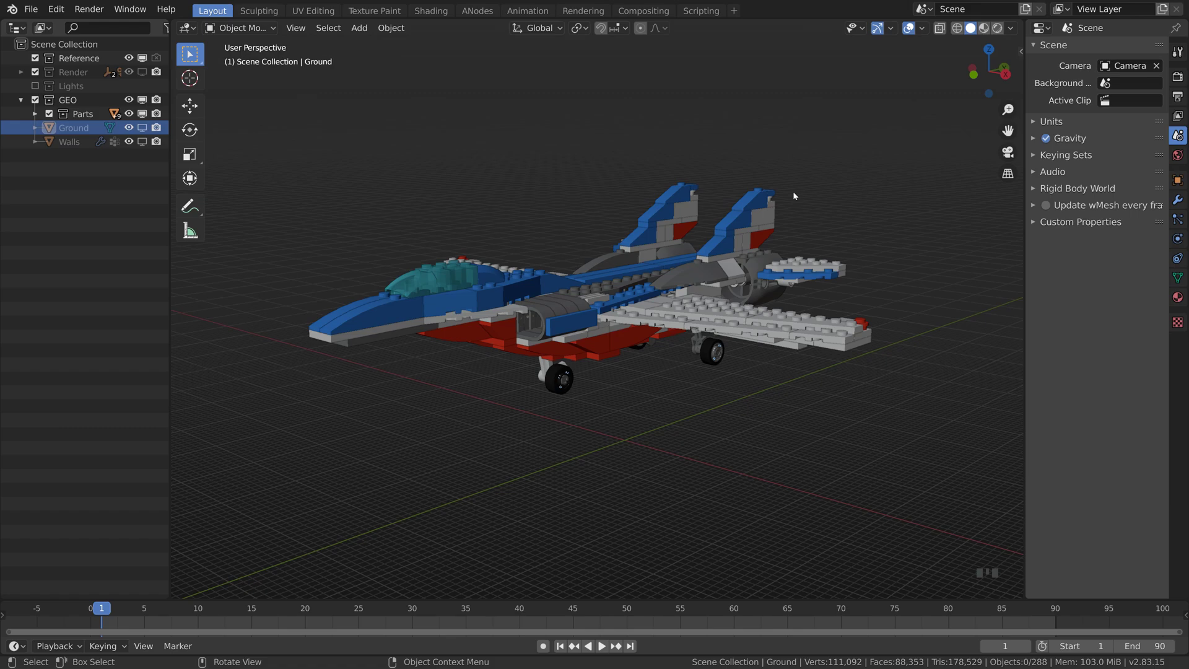
Examine how the LEGO plane is split into separate bricks inside the Parts collection
{"action": "left_click", "coordinate": [381, 317]}
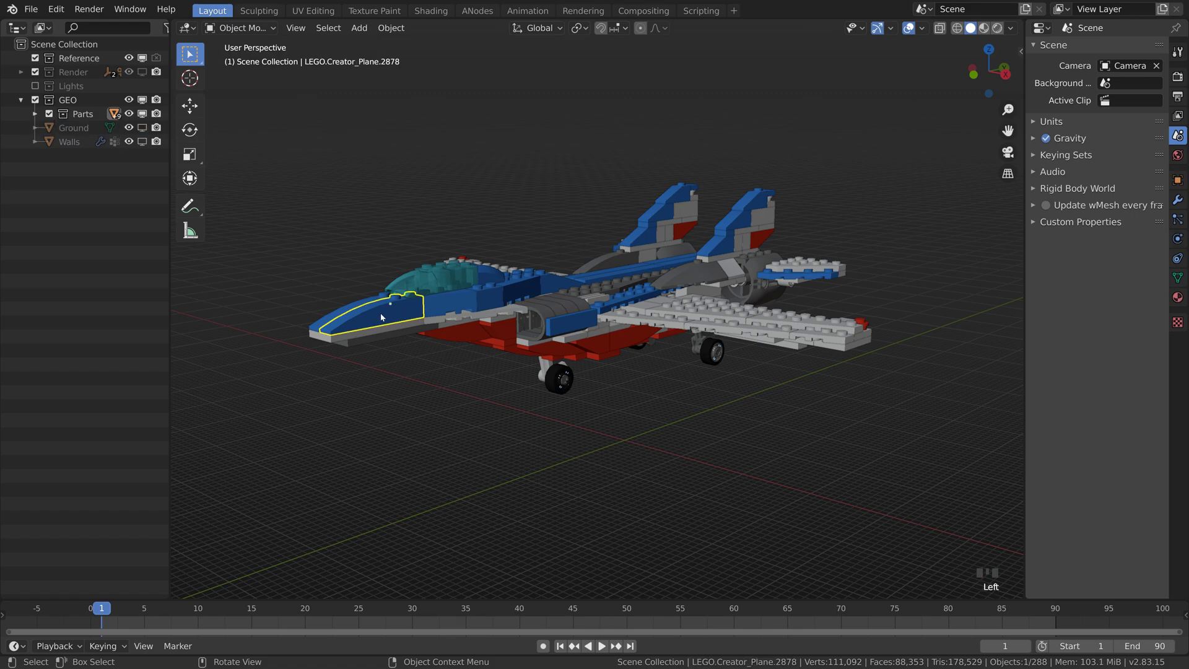
{"action": "left_click", "coordinate": [430, 292]}
{"action": "left_click", "coordinate": [34, 114]}
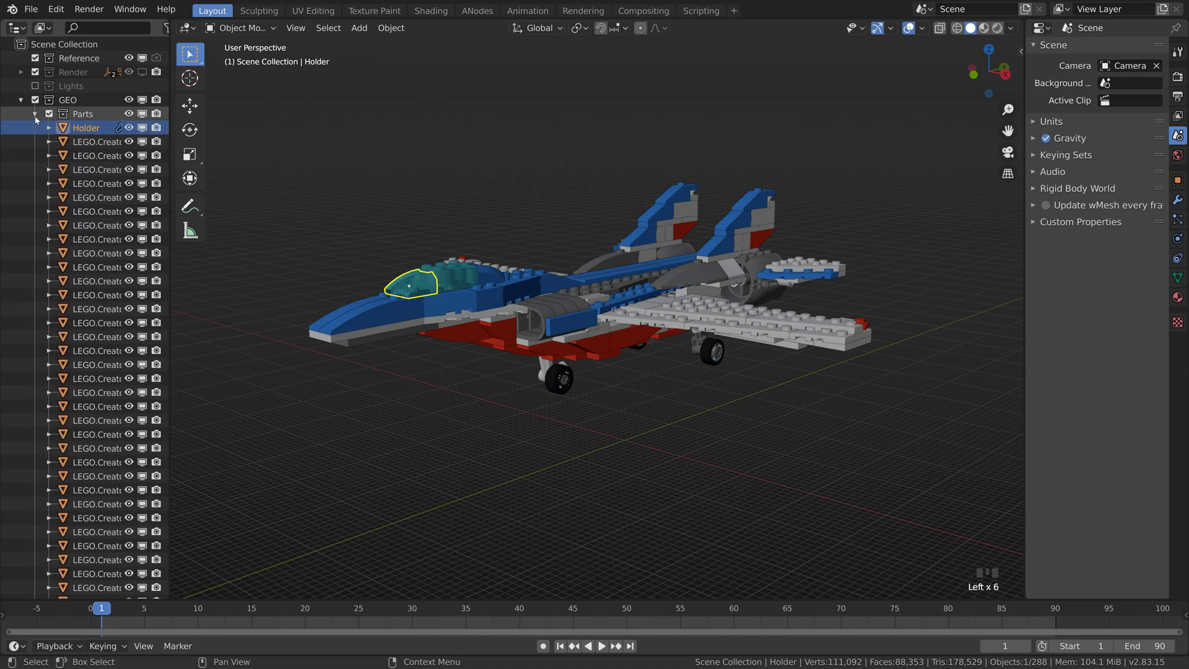
{"action": "left_click", "coordinate": [34, 114]}
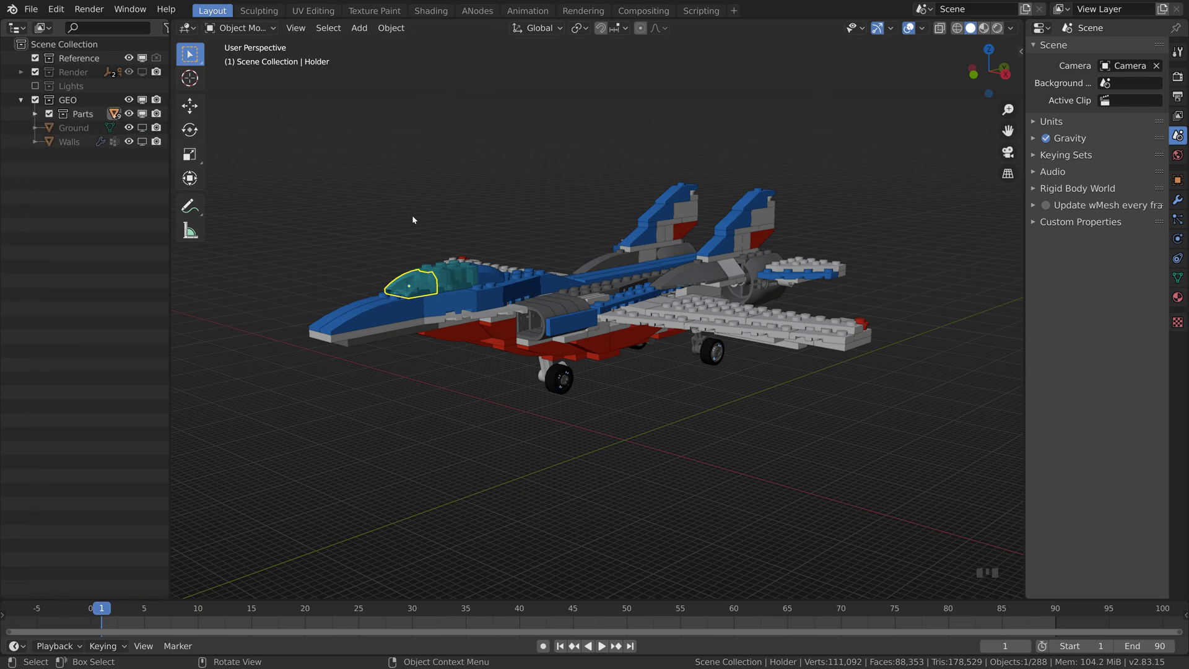
Set the origin of every plane part to its own geometry
{"action": "key", "text": "a"}
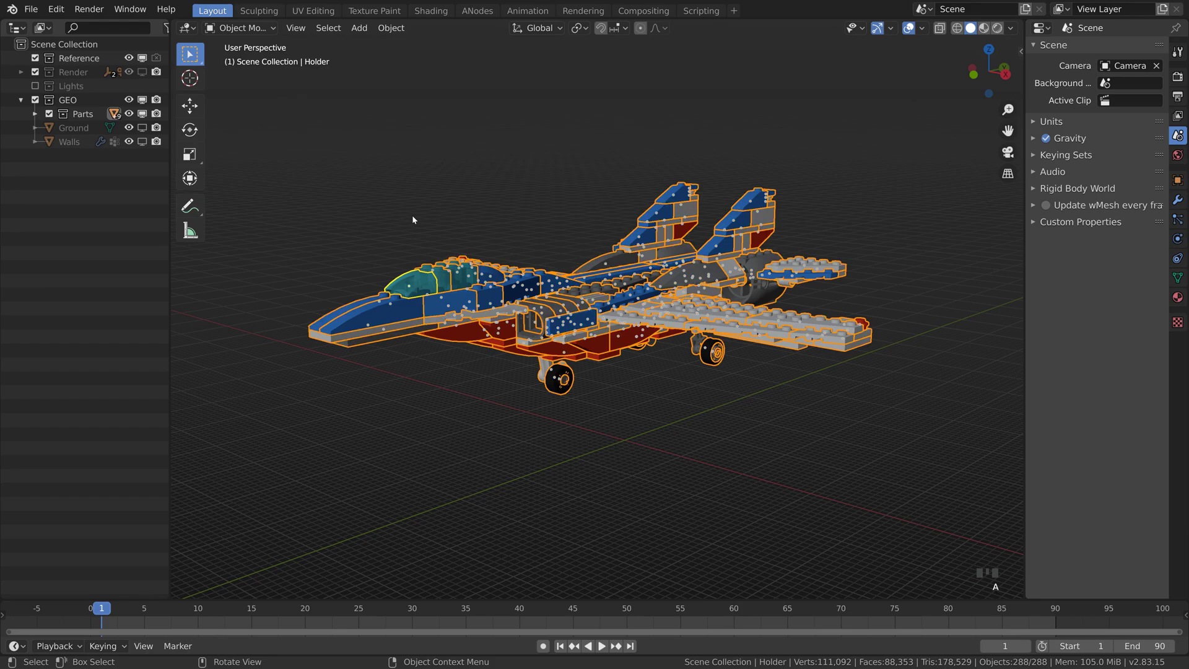
{"action": "right_click", "coordinate": [413, 219]}
{"action": "mouse_move", "coordinate": [413, 217]}
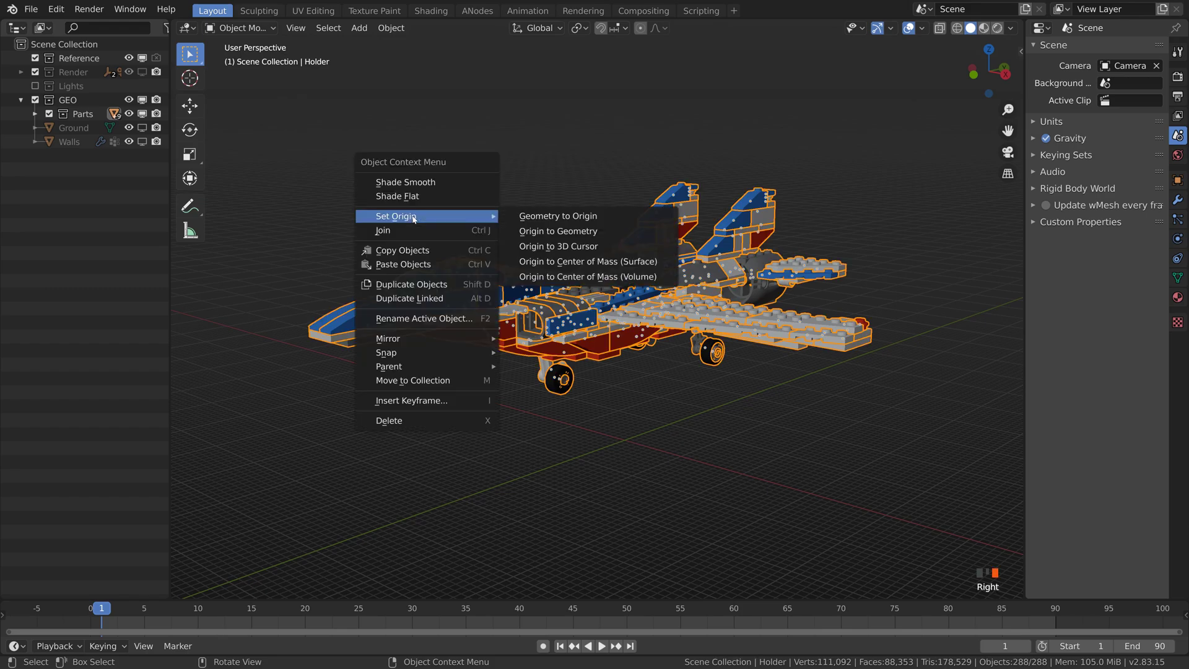
{"action": "left_click", "coordinate": [556, 231]}
Search the add-ons preferences for "anim" to check the Animation Nodes add-on
{"action": "left_click", "coordinate": [56, 9]}
{"action": "left_click", "coordinate": [49, 207]}
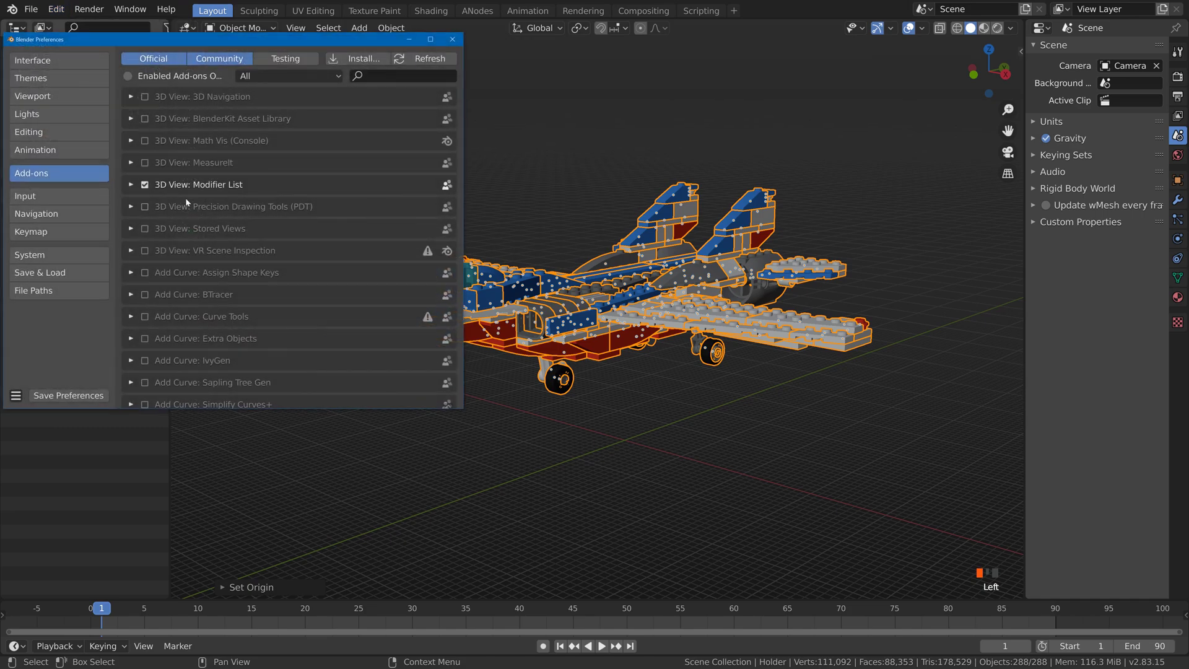
{"action": "type", "text": "anim"}
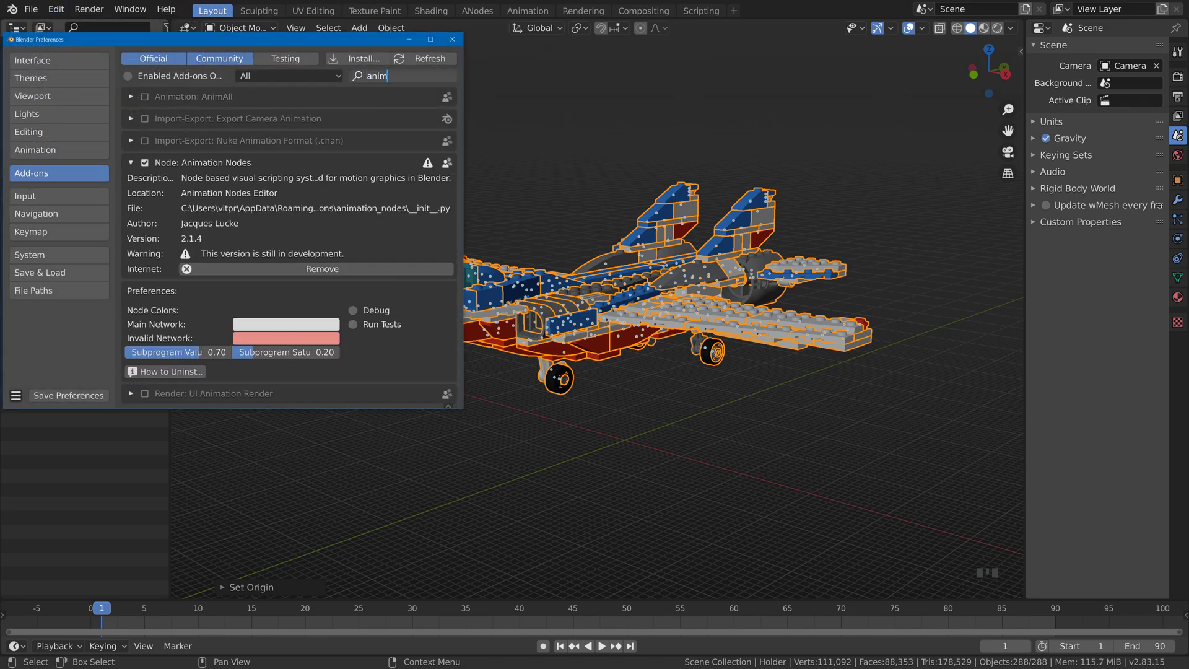
{"action": "left_click", "coordinate": [452, 40]}
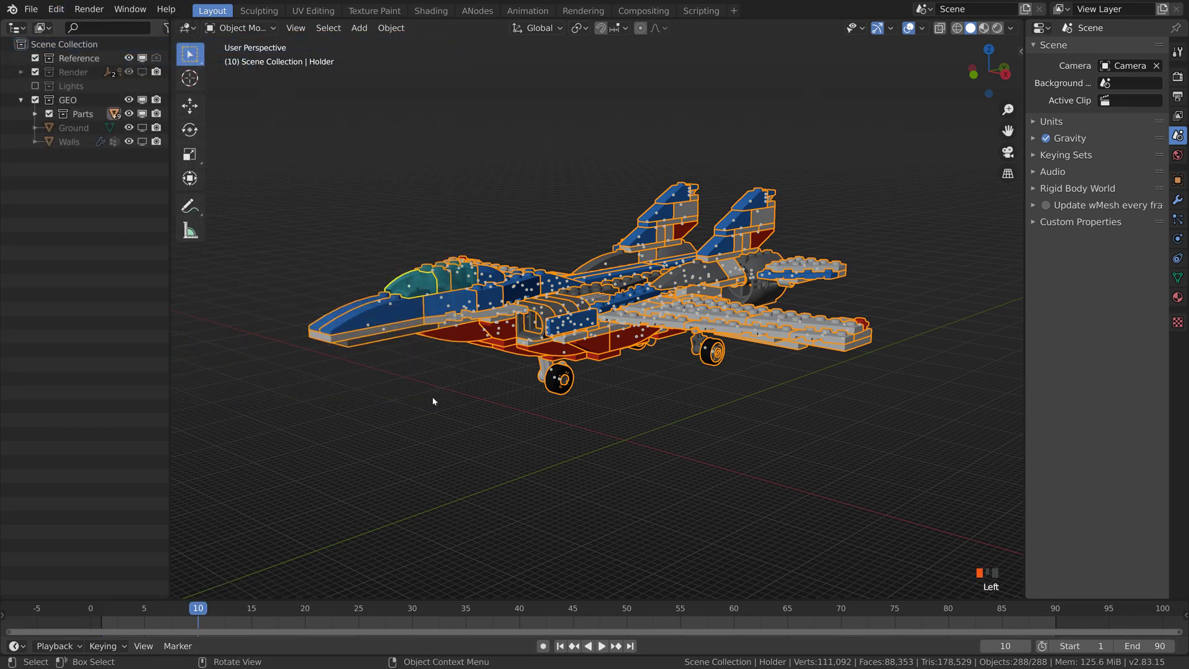
Keyframe all parts at frame 10, raise them about 1.9 m along Z at frame 1, and keyframe them there
{"action": "key", "text": "i"}
{"action": "left_click", "coordinate": [434, 483]}
{"action": "key", "text": "g"}
{"action": "key", "text": "z"}
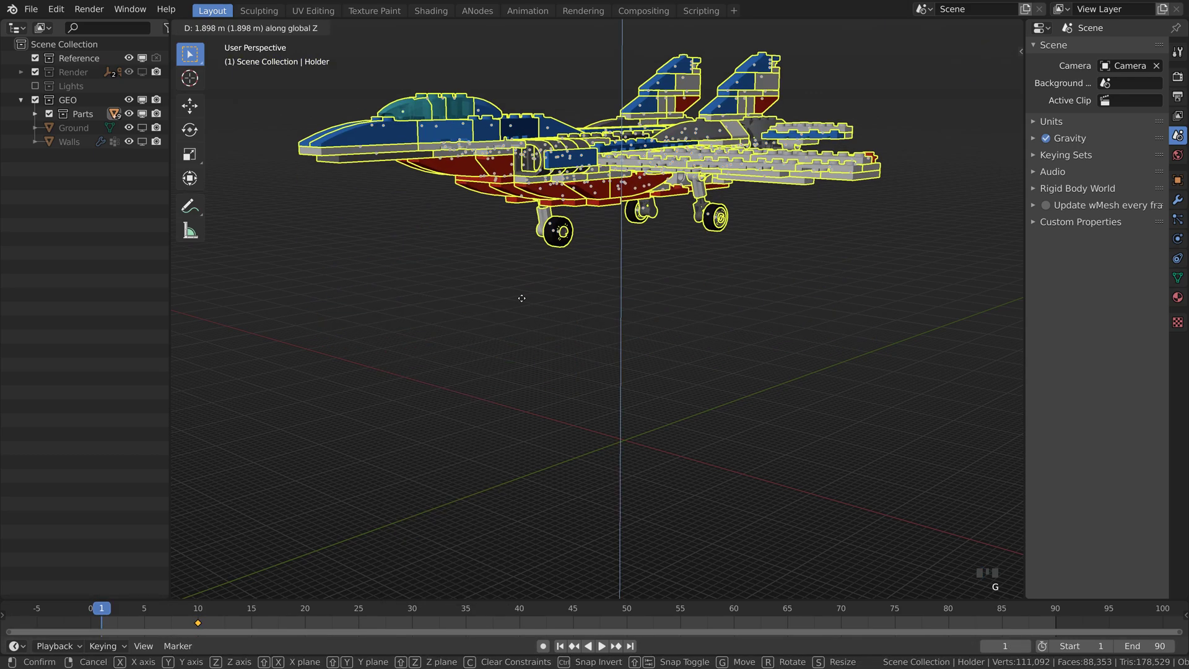
{"action": "left_click", "coordinate": [523, 295]}
{"action": "key", "text": "i"}
{"action": "left_click", "coordinate": [537, 276]}
Stagger the keyframes of the nose and canopy bricks one brick at a time by moving each to progressively higher frames
{"action": "left_click", "coordinate": [397, 125]}
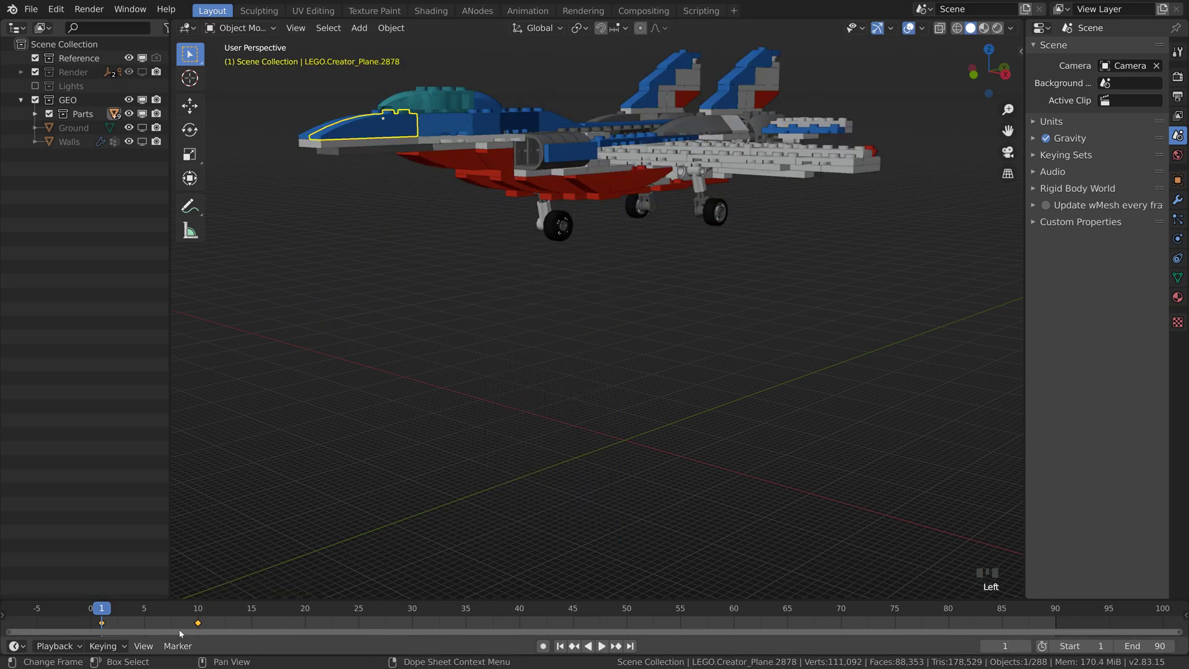
{"action": "key", "text": "g"}
{"action": "left_click", "coordinate": [263, 618]}
{"action": "left_click", "coordinate": [434, 124]}
{"action": "key", "text": "g"}
{"action": "left_click", "coordinate": [294, 619]}
{"action": "left_click", "coordinate": [463, 122]}
{"action": "key", "text": "g"}
{"action": "left_click", "coordinate": [385, 618]}
{"action": "left_click", "coordinate": [505, 123]}
{"action": "key", "text": "g"}
{"action": "left_click", "coordinate": [439, 619]}
{"action": "left_click", "coordinate": [406, 104]}
{"action": "key", "text": "g"}
{"action": "left_click", "coordinate": [499, 624]}
{"action": "left_click", "coordinate": [427, 100]}
{"action": "key", "text": "g"}
{"action": "left_click", "coordinate": [566, 618]}
{"action": "left_click", "coordinate": [453, 100]}
{"action": "key", "text": "g"}
{"action": "left_click", "coordinate": [687, 614]}
Scrub through the timeline to review the staggered brick animation and clear the selection
{"action": "left_click_drag", "start_coordinate": [105, 613], "coordinate": [218, 627]}
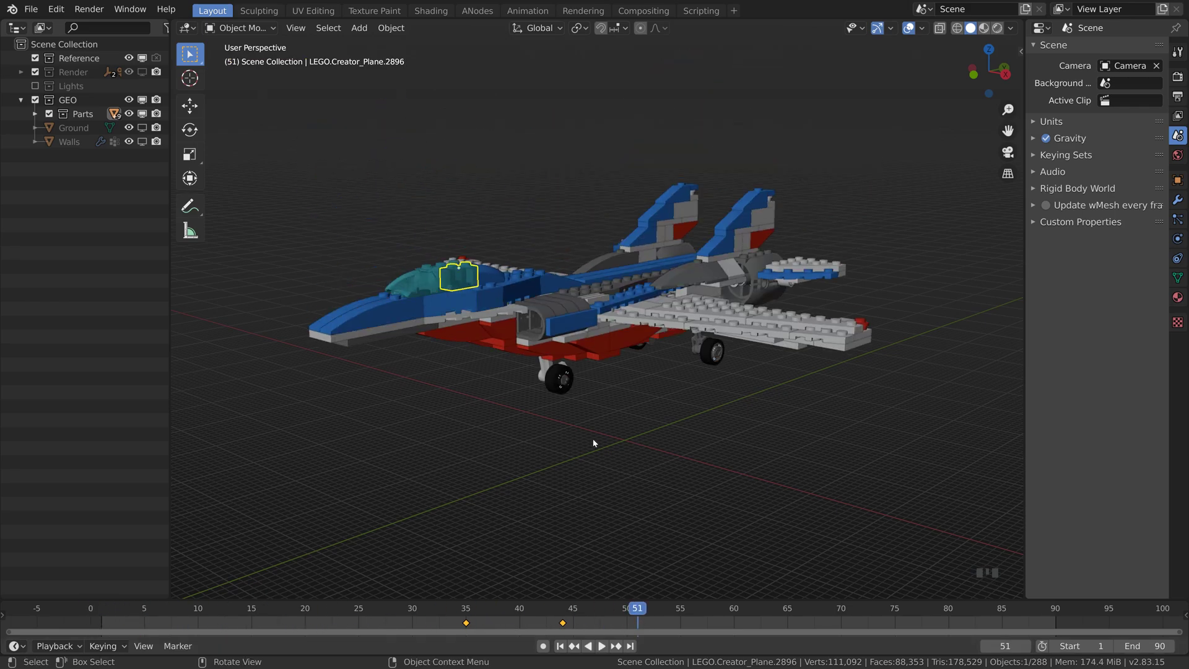
{"action": "key", "text": "a"}
{"action": "key", "text": "Escape"}
{"action": "left_click", "coordinate": [447, 413]}
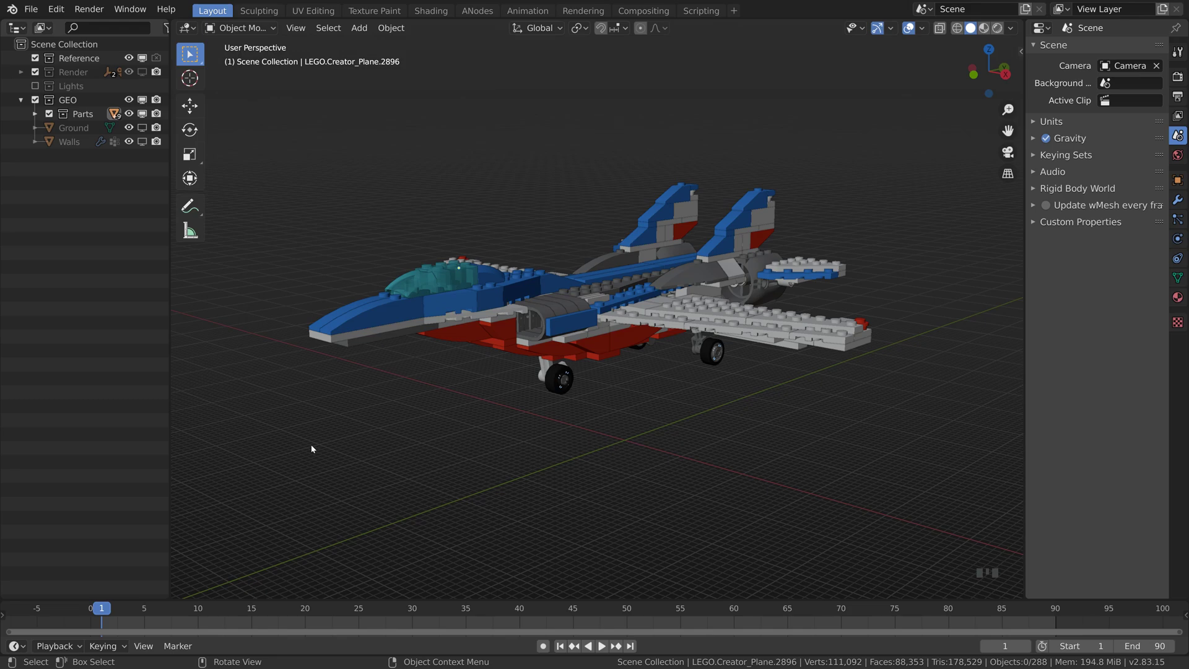
Insert a keyframe for all parts of the assembled plane at frame 60
{"action": "key", "text": "a"}
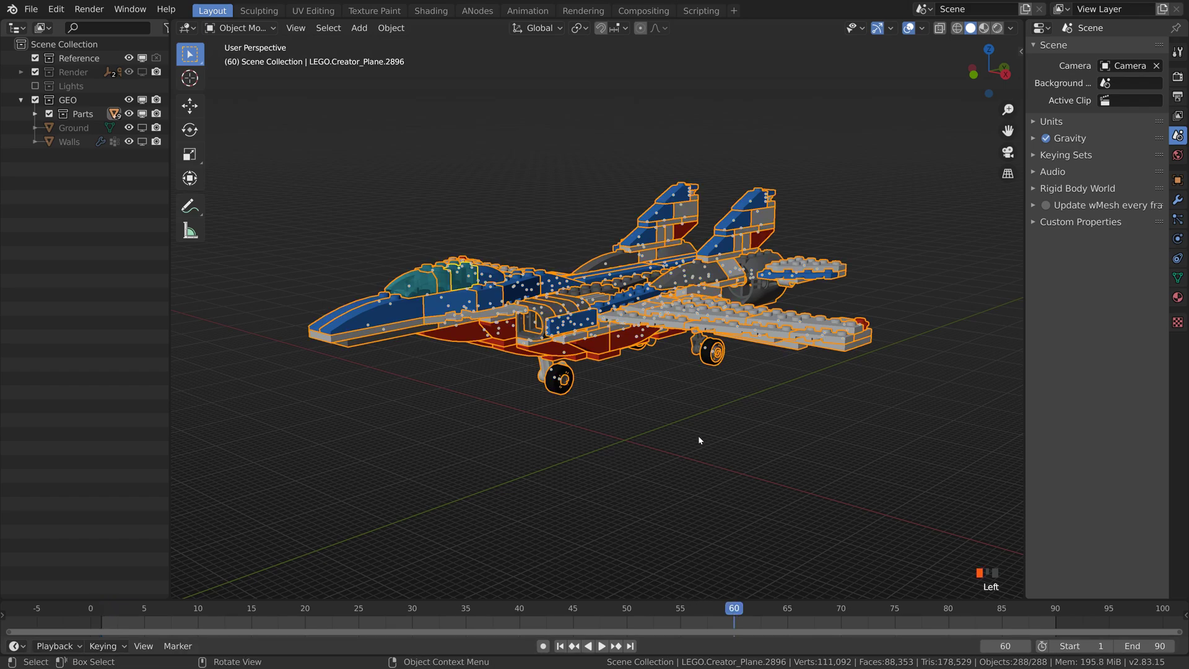
{"action": "key", "text": "i"}
{"action": "left_click", "coordinate": [708, 459]}
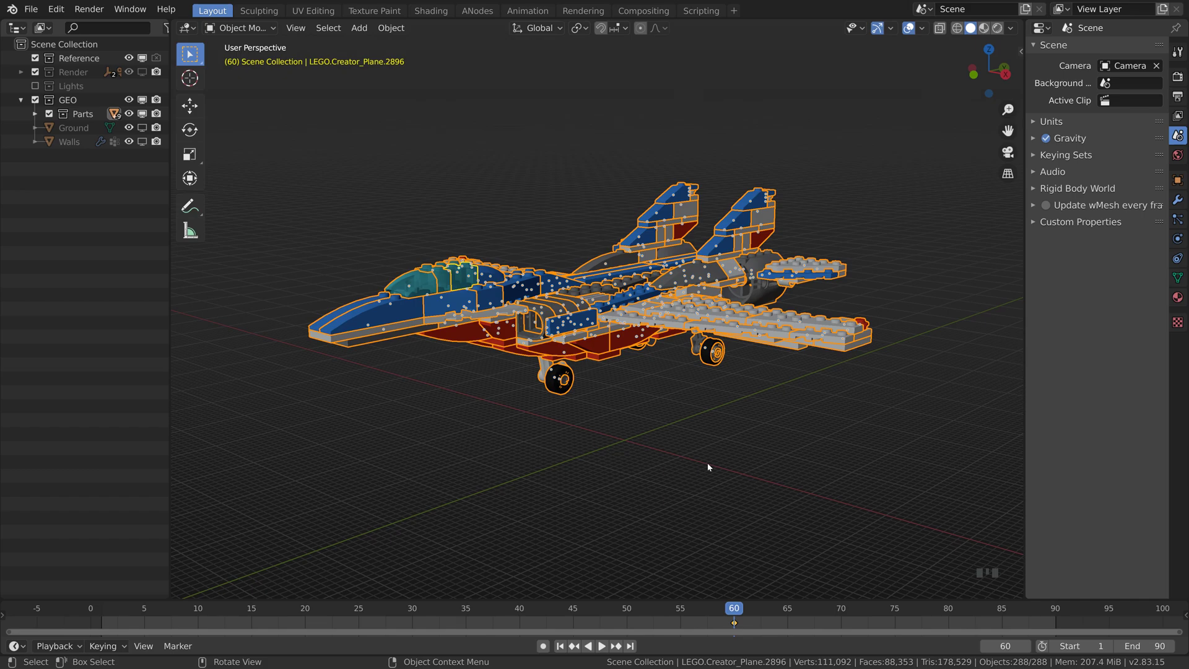
At frame 1, affecting locations only, scale all parts apart about 3 times and insert a LocRot keyframe
{"action": "key", "text": "shift+Left"}
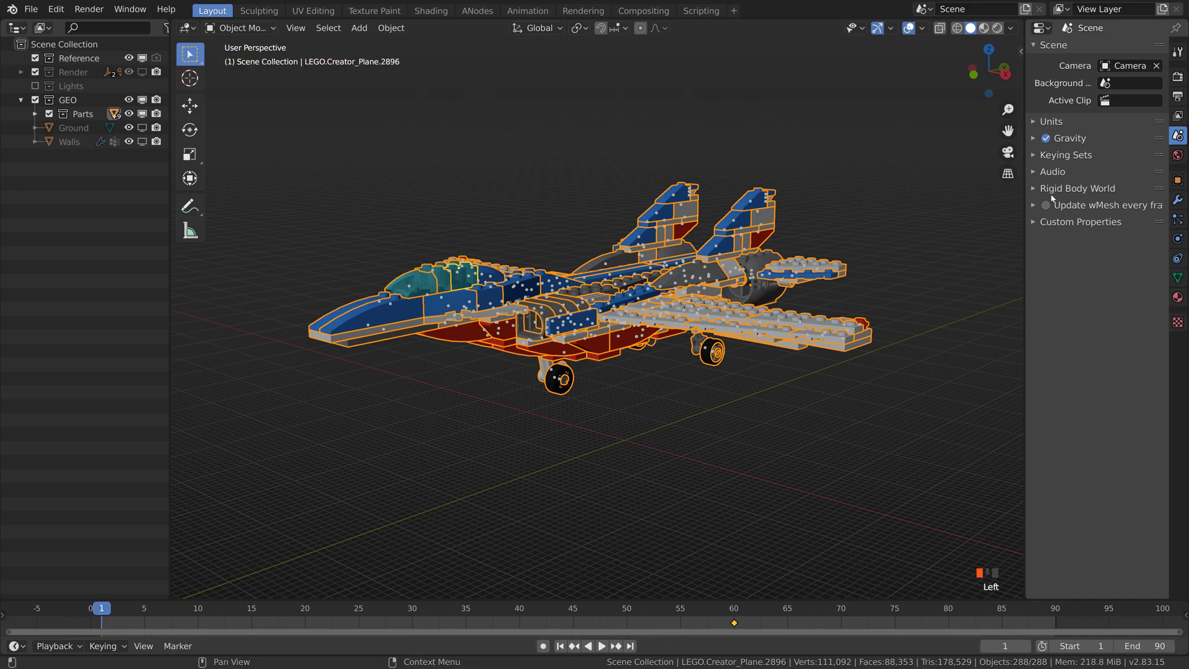
{"action": "left_click", "coordinate": [1178, 53]}
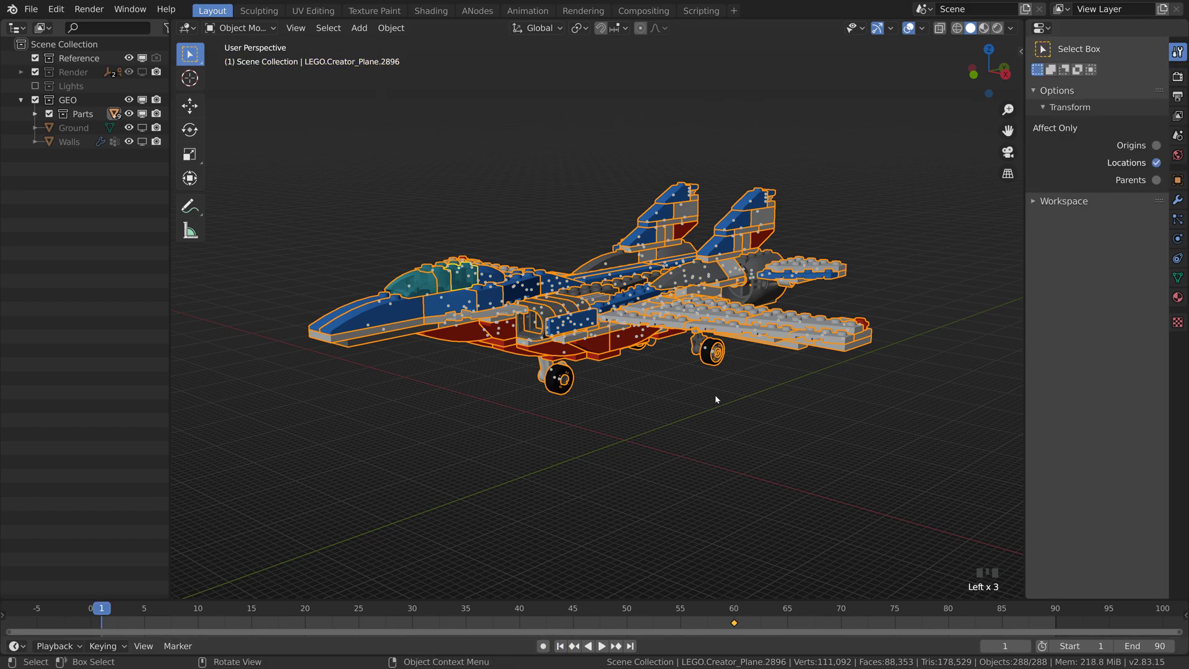
{"action": "scroll", "coordinate": [615, 373], "scroll_direction": "down", "scroll_amount": 3}
{"action": "key", "text": "s"}
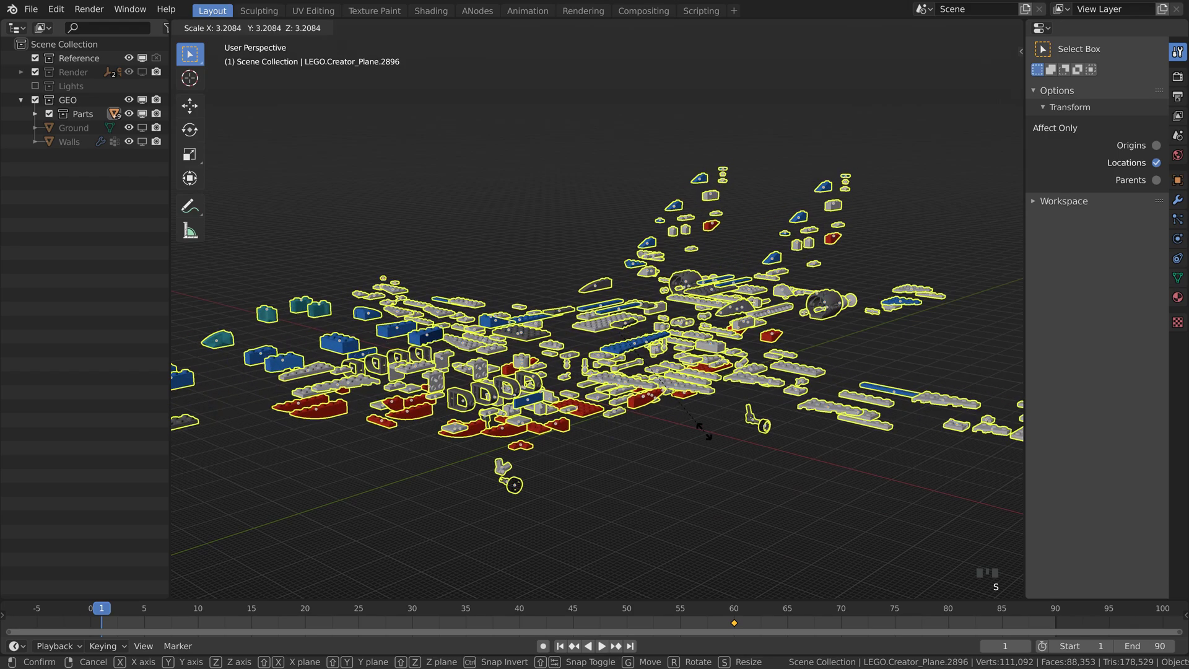
{"action": "left_click", "coordinate": [703, 430]}
{"action": "key", "text": "i"}
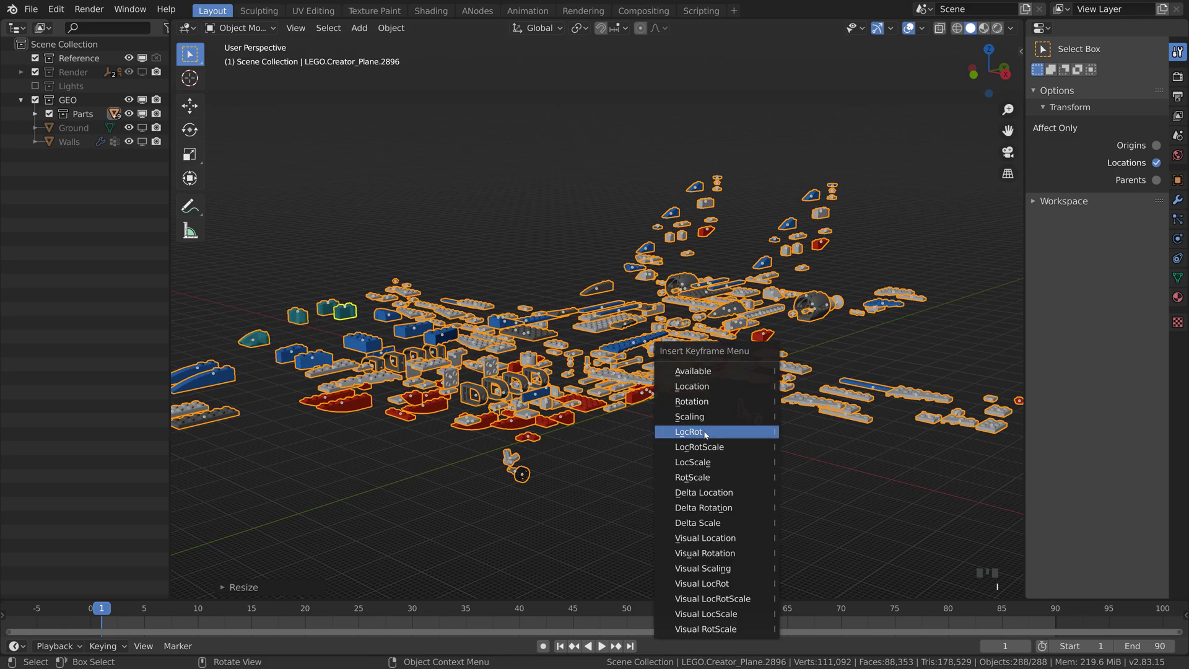
{"action": "left_click", "coordinate": [704, 431]}
{"action": "mouse_move", "coordinate": [98, 610]}
{"action": "left_mouse_down"}
{"action": "mouse_move", "coordinate": [496, 613]}
{"action": "mouse_move", "coordinate": [224, 601]}
{"action": "mouse_move", "coordinate": [560, 613]}
{"action": "mouse_move", "coordinate": [92, 613]}
{"action": "mouse_move", "coordinate": [456, 613]}
{"action": "mouse_move", "coordinate": [101, 632]}
{"action": "left_mouse_up"}
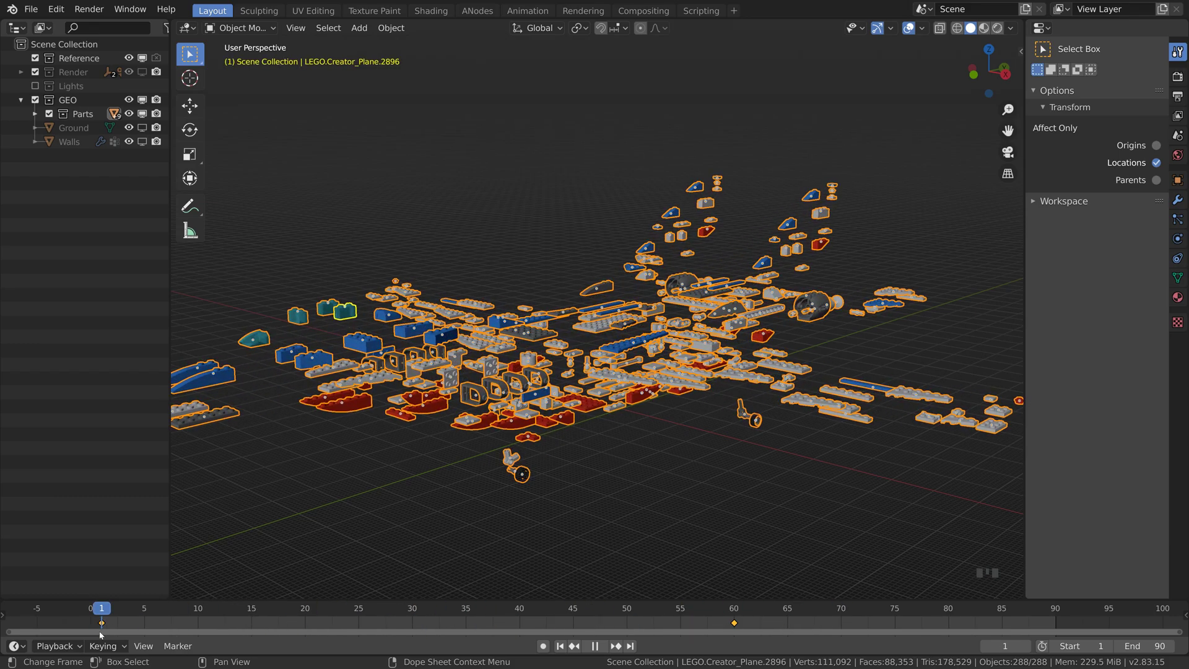
Turn off the Locations-only transform option and randomize the rotation of all scattered parts with Randomize Transform
{"action": "left_click", "coordinate": [1156, 163]}
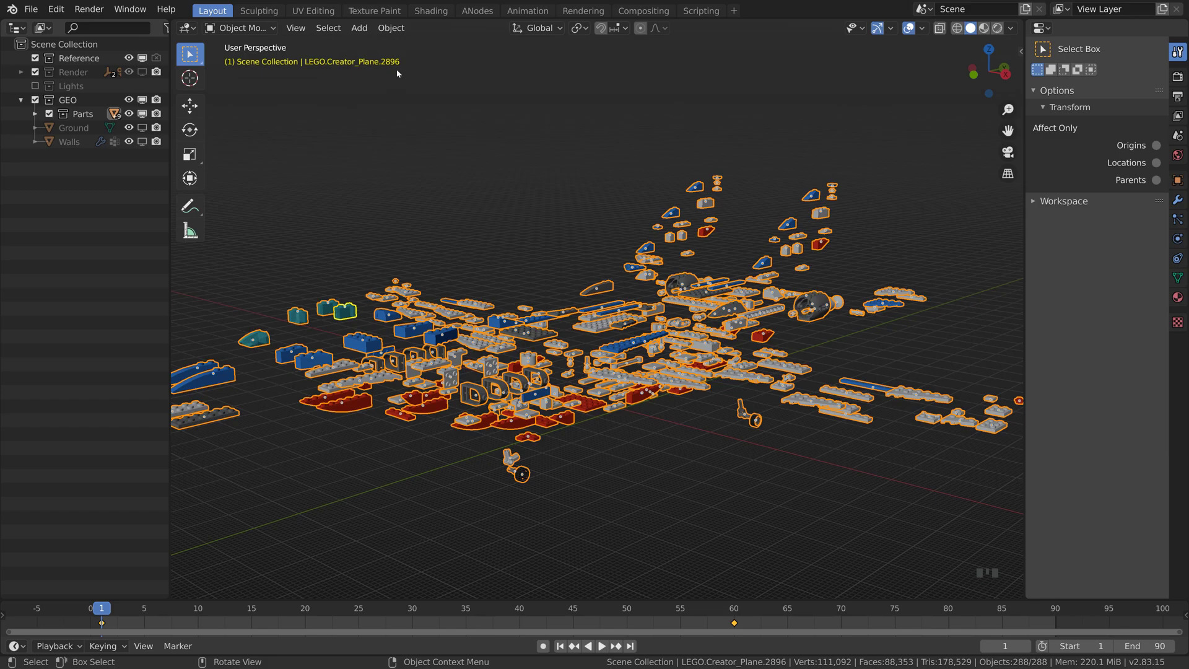
{"action": "left_click", "coordinate": [391, 28]}
{"action": "mouse_move", "coordinate": [434, 44]}
{"action": "left_click", "coordinate": [627, 209]}
{"action": "left_click", "coordinate": [251, 582]}
{"action": "left_click_drag", "start_coordinate": [353, 482], "coordinate": [483, 482]}
{"action": "left_click_drag", "start_coordinate": [353, 423], "coordinate": [393, 451]}
{"action": "left_click", "coordinate": [227, 361]}
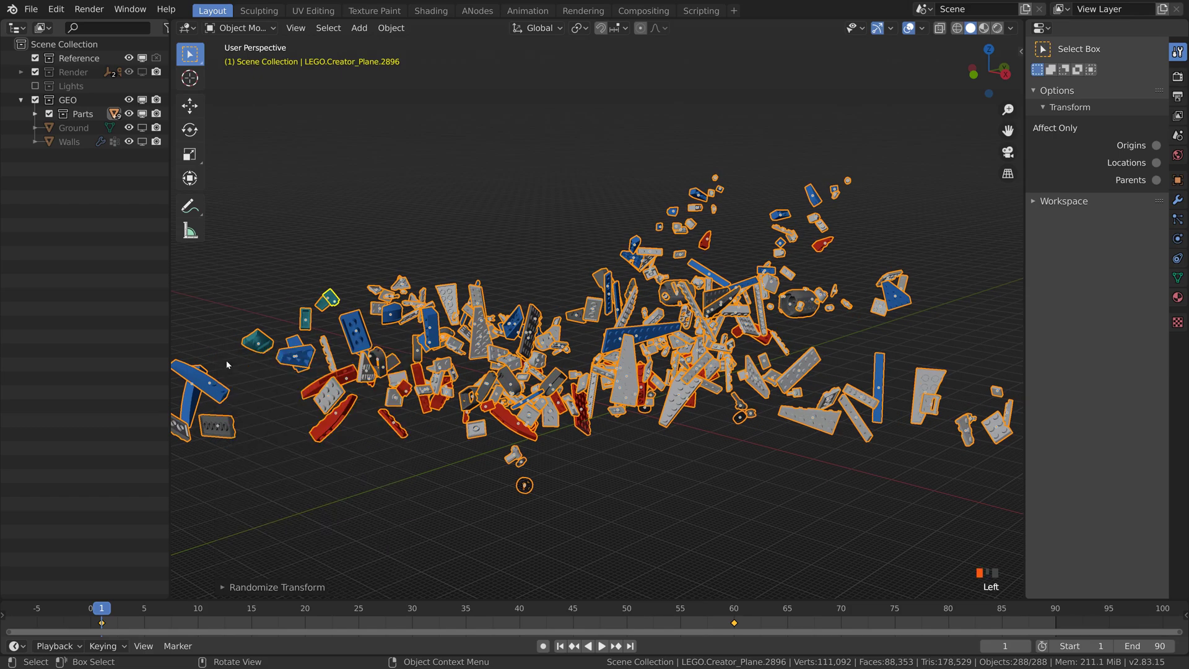
Keyframe the randomly rotated parts at frame 1 and scrub through the assembly motion
{"action": "key", "text": "i"}
{"action": "left_click", "coordinate": [227, 364]}
{"action": "left_click_drag", "start_coordinate": [103, 606], "coordinate": [680, 463]}
In the Animation workspace, set the frame 60 keyframe handles to Vector and play back the animation
{"action": "left_click", "coordinate": [528, 10]}
{"action": "key", "text": "v"}
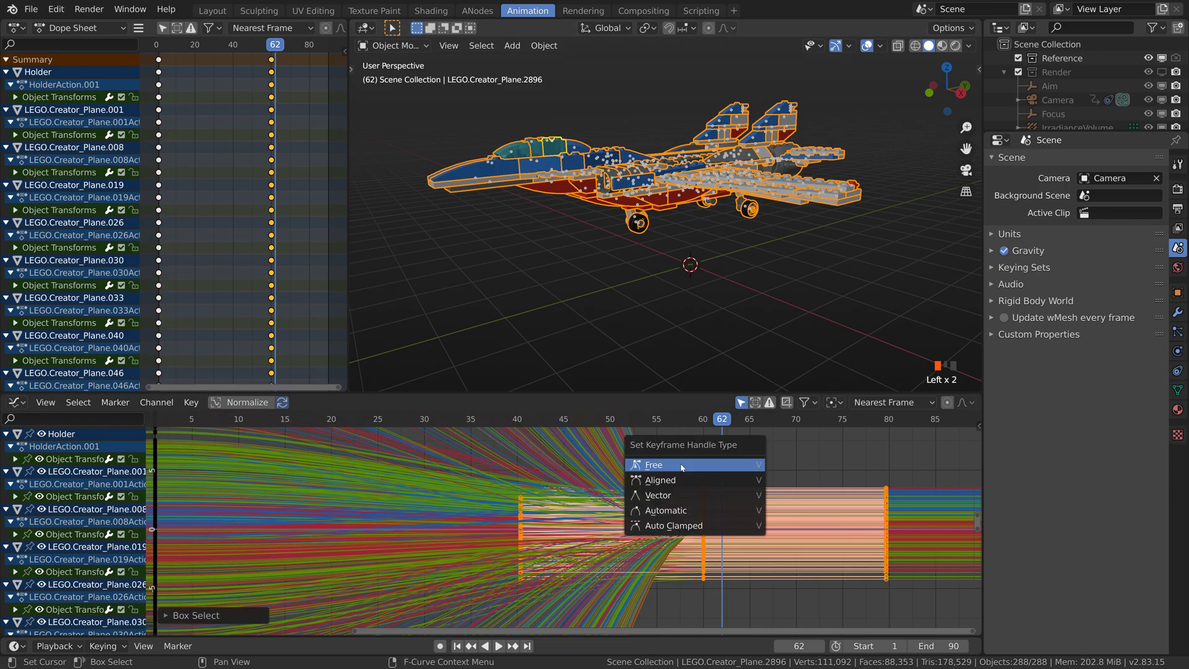
{"action": "left_click", "coordinate": [685, 495]}
{"action": "key", "text": "space"}
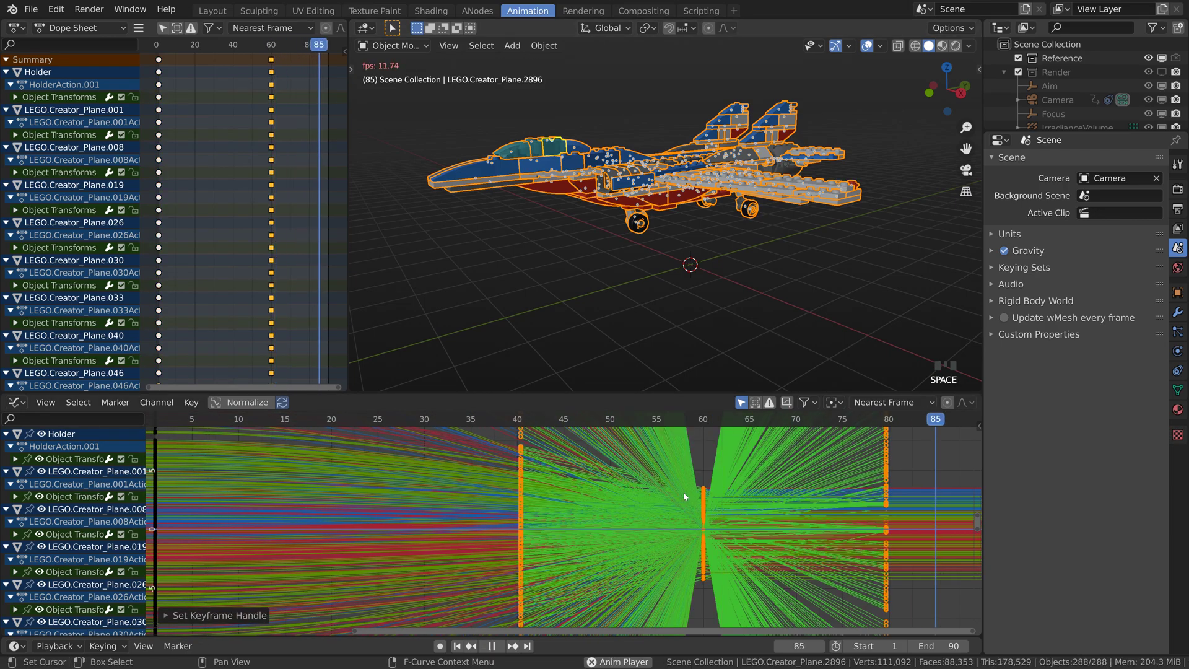
{"action": "left_click", "coordinate": [697, 359]}
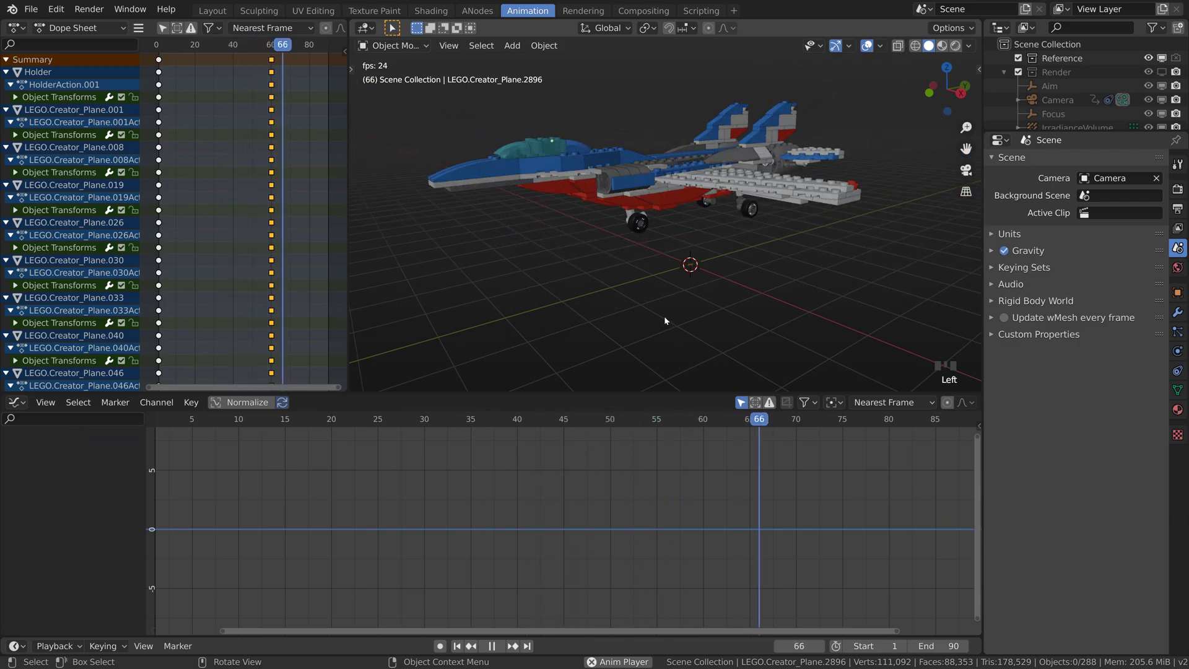
{"action": "key", "text": "space"}
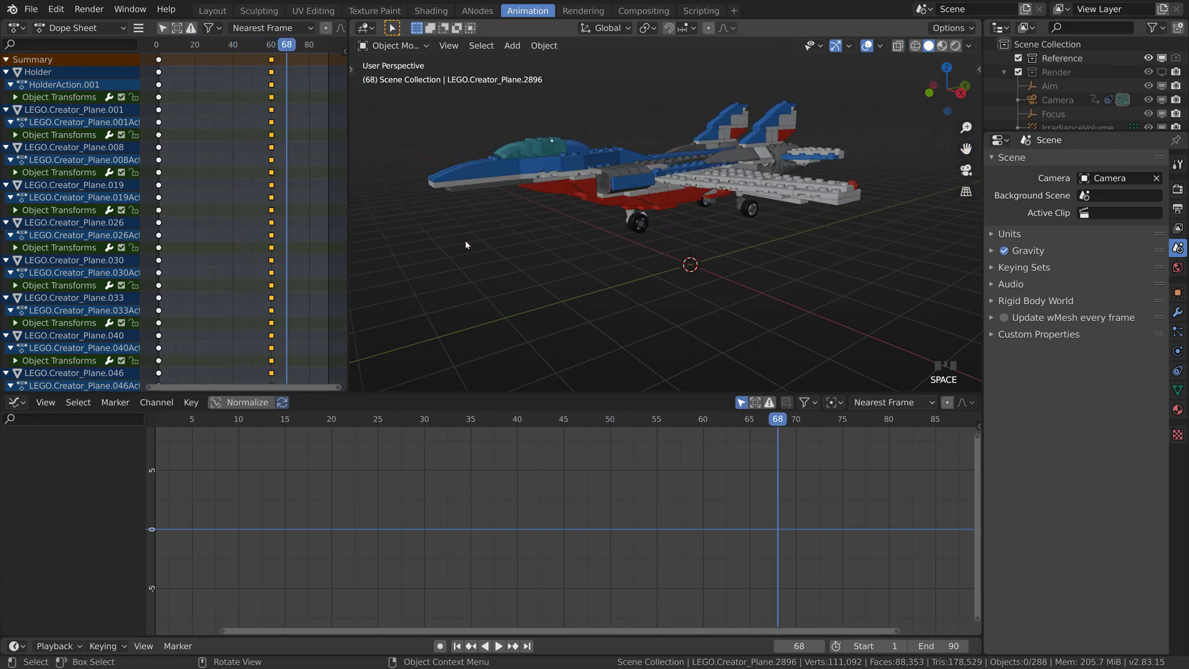
Enable proportional editing with Random falloff in the Dope Sheet and scatter the starting keyframes from frame 1 toward higher frames
{"action": "left_click", "coordinate": [340, 28]}
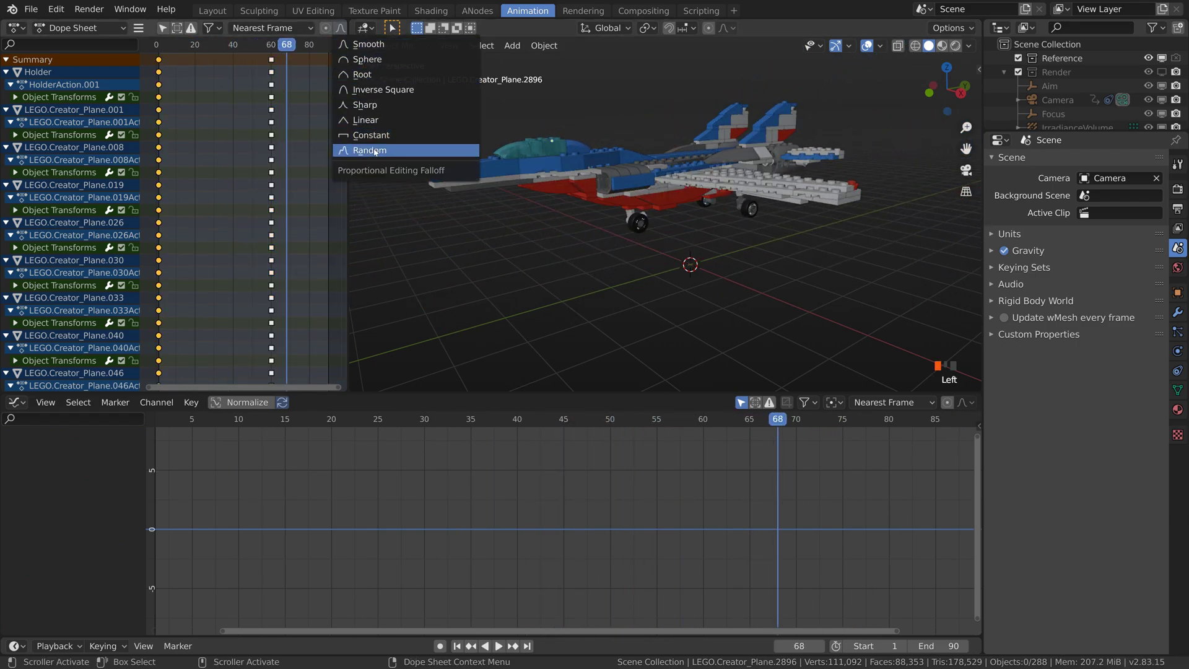
{"action": "left_click", "coordinate": [326, 28]}
{"action": "key", "text": "g"}
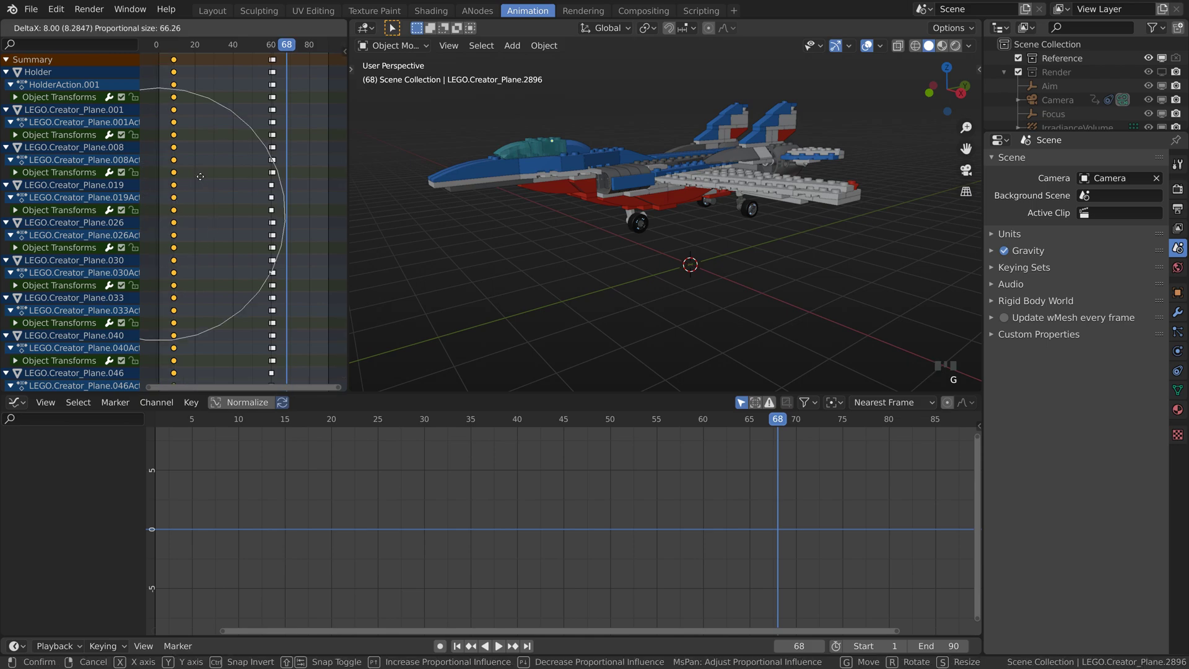
{"action": "scroll", "coordinate": [200, 177], "scroll_direction": "down", "scroll_amount": 11}
{"action": "left_click", "coordinate": [234, 175]}
Scatter the ending keyframes from frame 60 toward lower frames in the Dope Sheet using the Random falloff
{"action": "left_click_drag", "start_coordinate": [314, 65], "coordinate": [257, 56]}
{"action": "key", "text": "g"}
{"action": "left_click", "coordinate": [260, 82]}
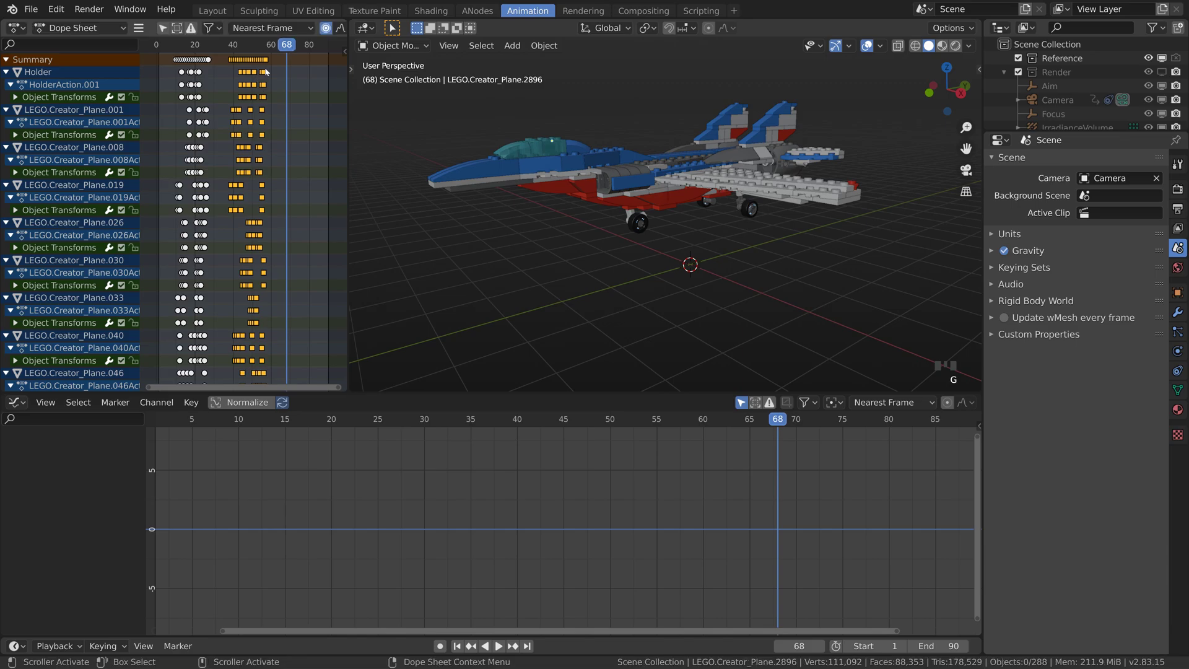
Shift the ending keyframes to begin at about frame 50 and the starting keyframes at about frame 5, and play back the animation
{"action": "key", "text": "g"}
{"action": "left_click", "coordinate": [276, 82]}
{"action": "left_click_drag", "start_coordinate": [220, 67], "coordinate": [170, 54]}
{"action": "key", "text": "g"}
{"action": "left_click", "coordinate": [224, 80]}
{"action": "key", "text": "space"}
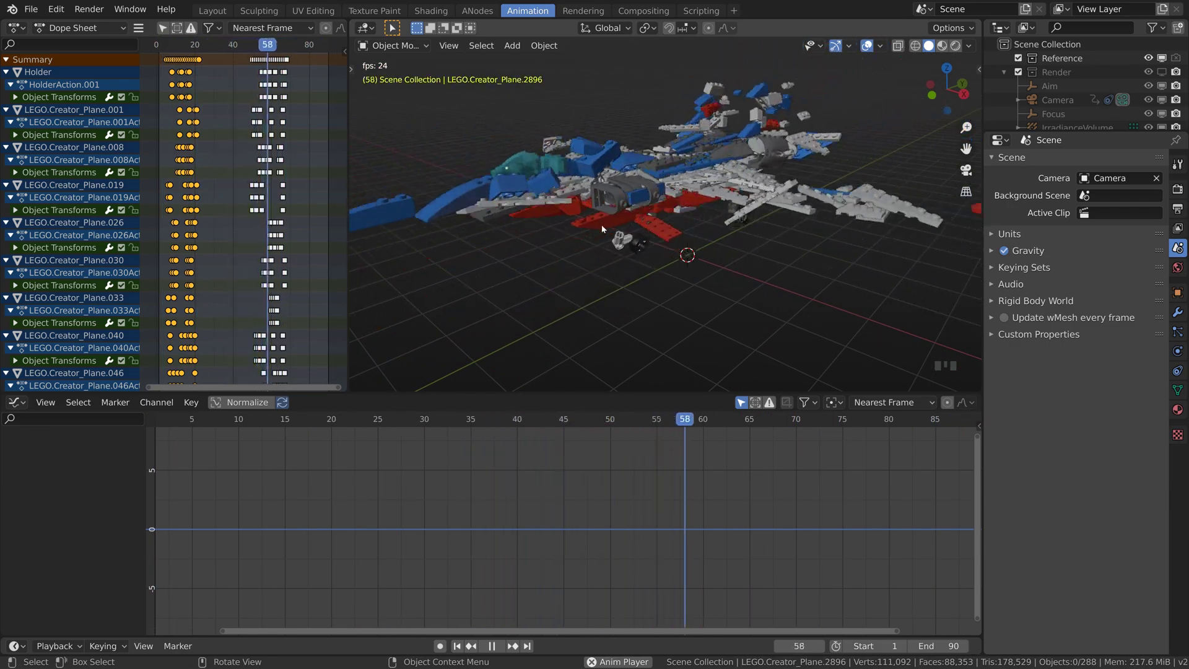
{"action": "key", "text": "space"}
In the Layout workspace, add a single arrow empty and rotate it 90 degrees about X
{"action": "left_click", "coordinate": [212, 11]}
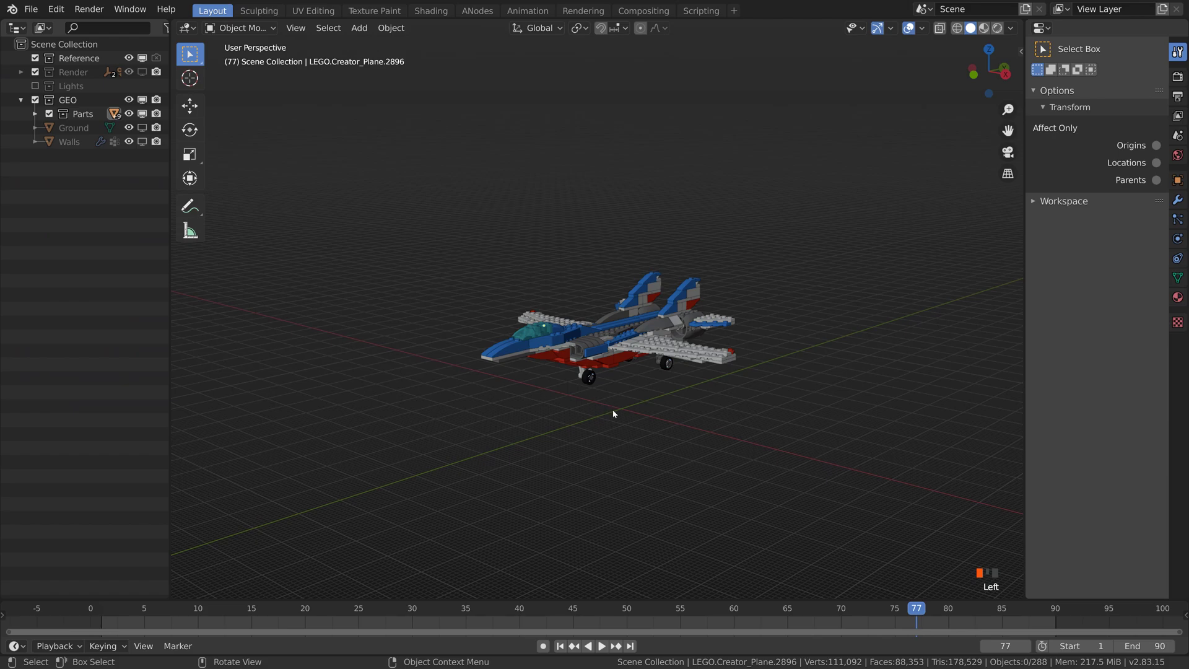
{"action": "key", "text": "shift+a"}
{"action": "mouse_move", "coordinate": [613, 527]}
{"action": "left_click", "coordinate": [718, 555]}
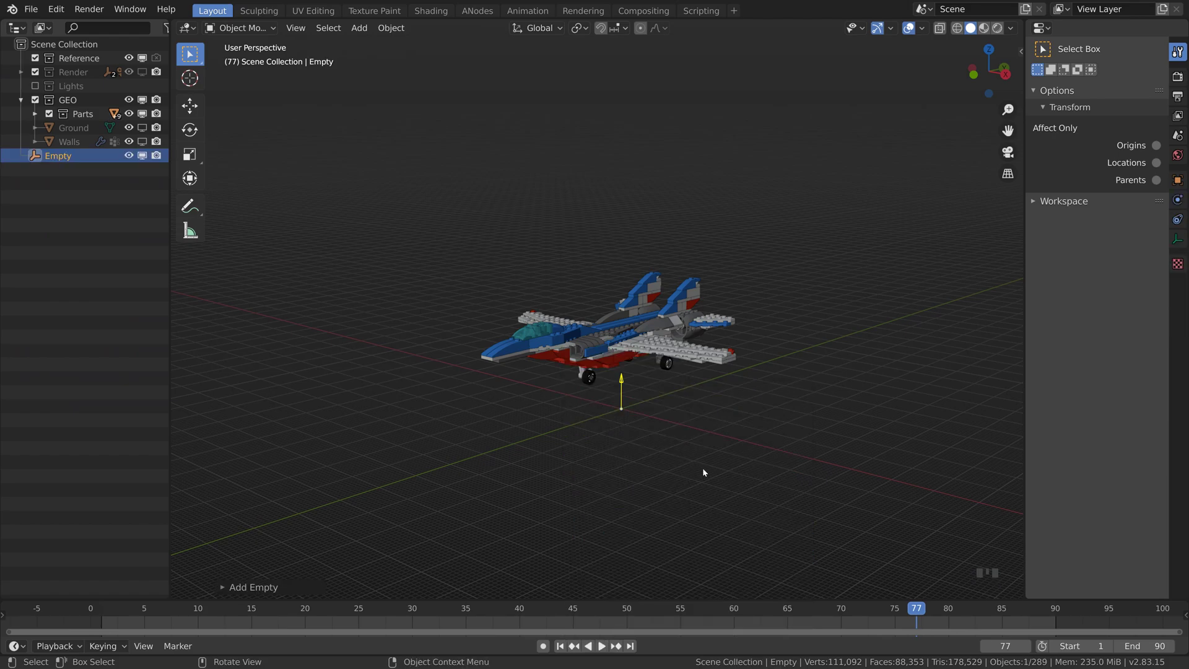
{"action": "type", "text": "rx90"}
{"action": "left_click", "coordinate": [703, 469]}
Raise the empty 2 m along Z and move it along global Y toward the plane's tail
{"action": "type", "text": "gz2"}
{"action": "left_click", "coordinate": [703, 468]}
{"action": "key", "text": "g"}
{"action": "key", "text": "y"}
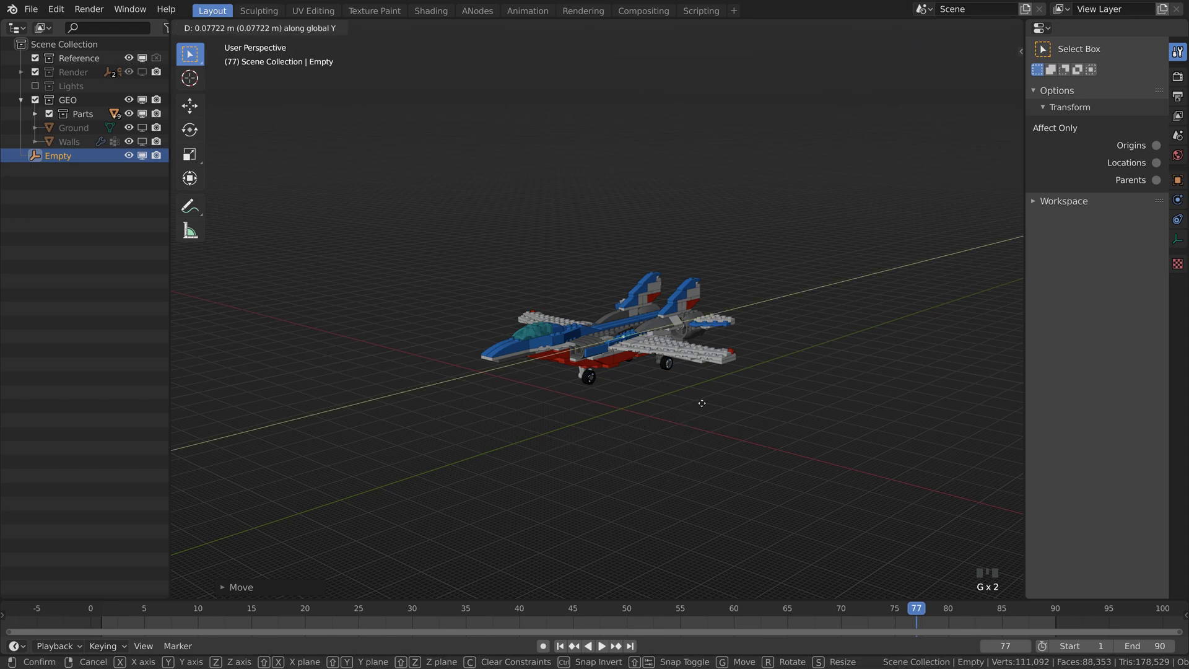
{"action": "left_click", "coordinate": [703, 403]}
Insert a Location keyframe for the empty at frame 1
{"action": "left_click", "coordinate": [734, 608]}
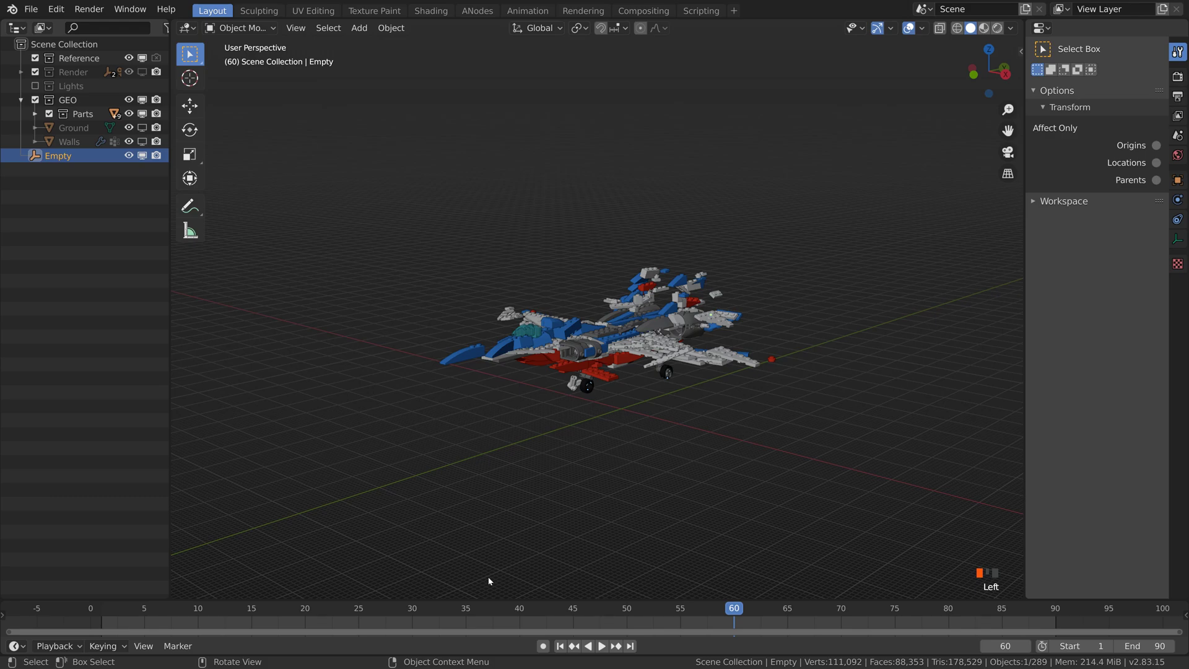
{"action": "left_click", "coordinate": [101, 612]}
{"action": "key", "text": "i"}
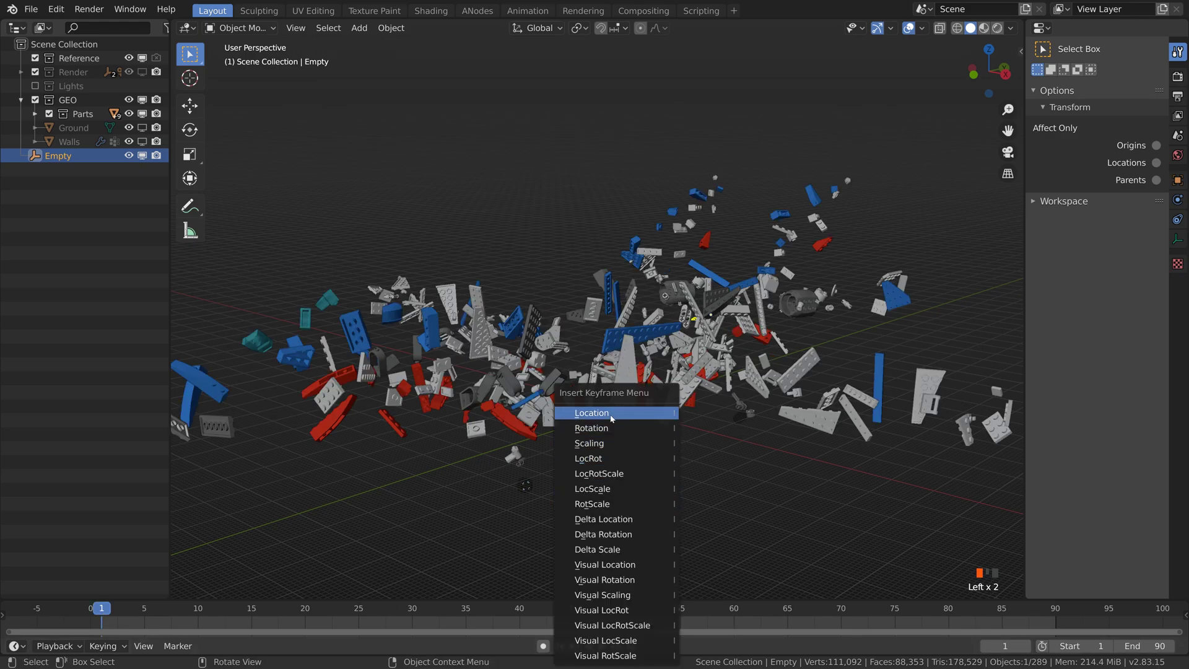
{"action": "left_click", "coordinate": [591, 413]}
At frame 60, move the empty along global Y past the plane's nose and insert a Location keyframe
{"action": "left_click", "coordinate": [734, 611]}
{"action": "key", "text": "g"}
{"action": "key", "text": "y"}
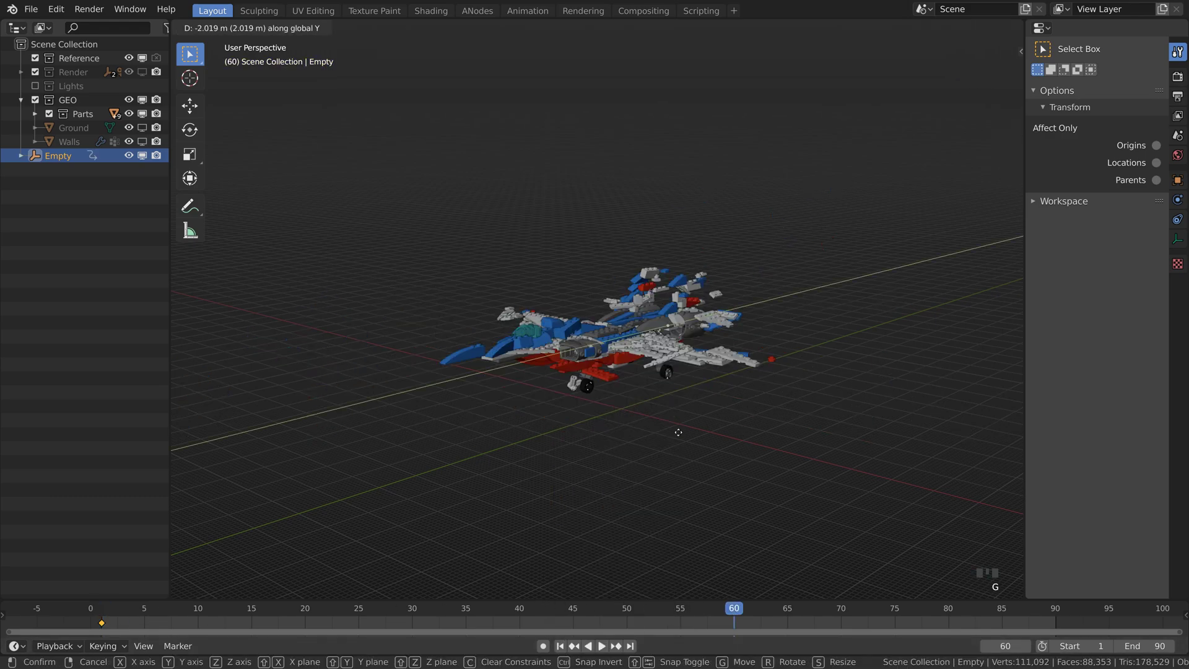
{"action": "left_click", "coordinate": [521, 473]}
{"action": "key", "text": "i"}
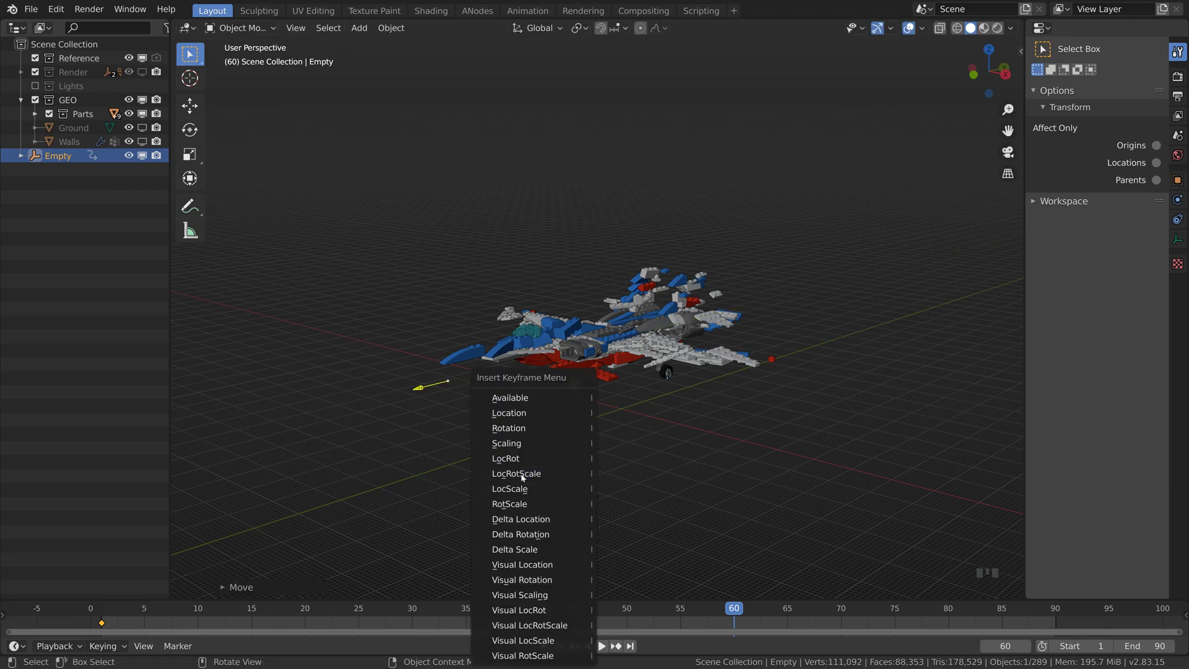
{"action": "left_click", "coordinate": [526, 413]}
Set the interpolation of the empty's location keyframes and play back the animation
{"action": "key", "text": "t"}
{"action": "left_click", "coordinate": [441, 581]}
{"action": "key", "text": "space"}
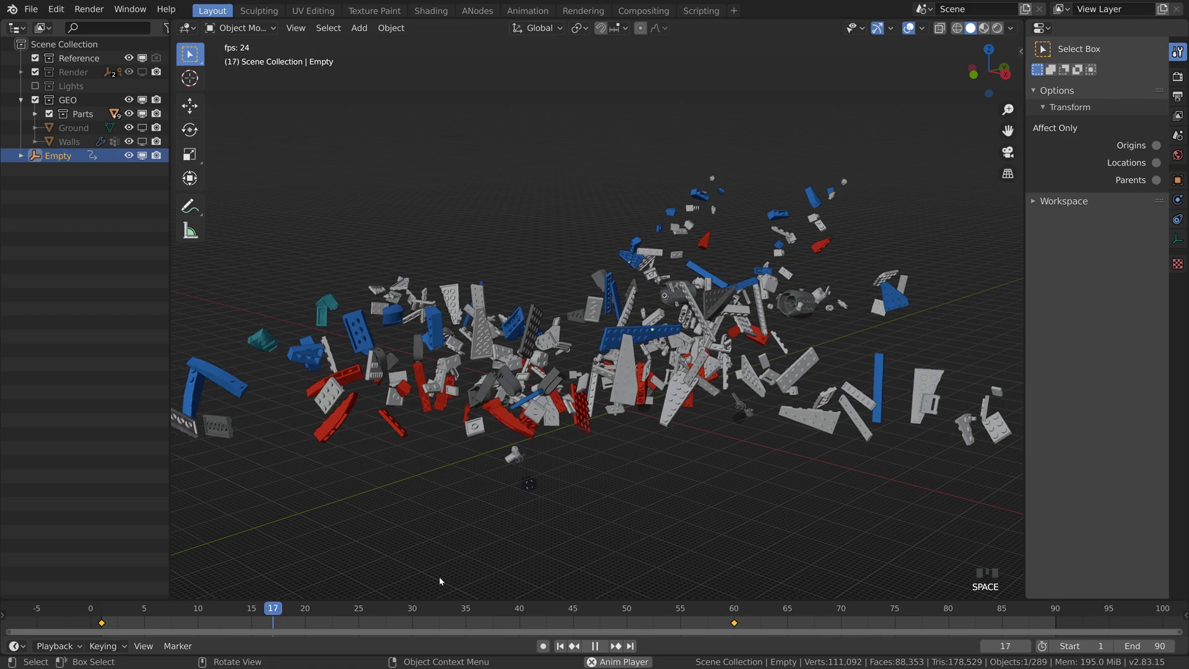
{"action": "key", "text": "space"}
Create a new Animation Nodes ID key named Start with the Transforms data type
{"action": "key", "text": "n"}
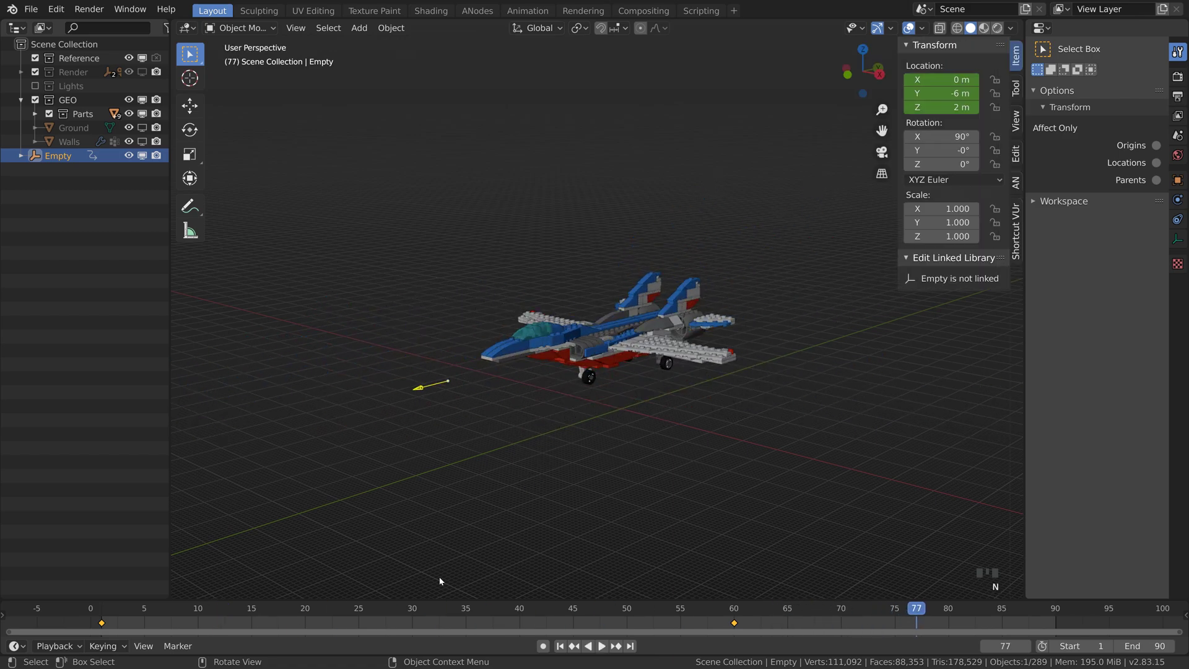
{"action": "left_click", "coordinate": [1016, 184]}
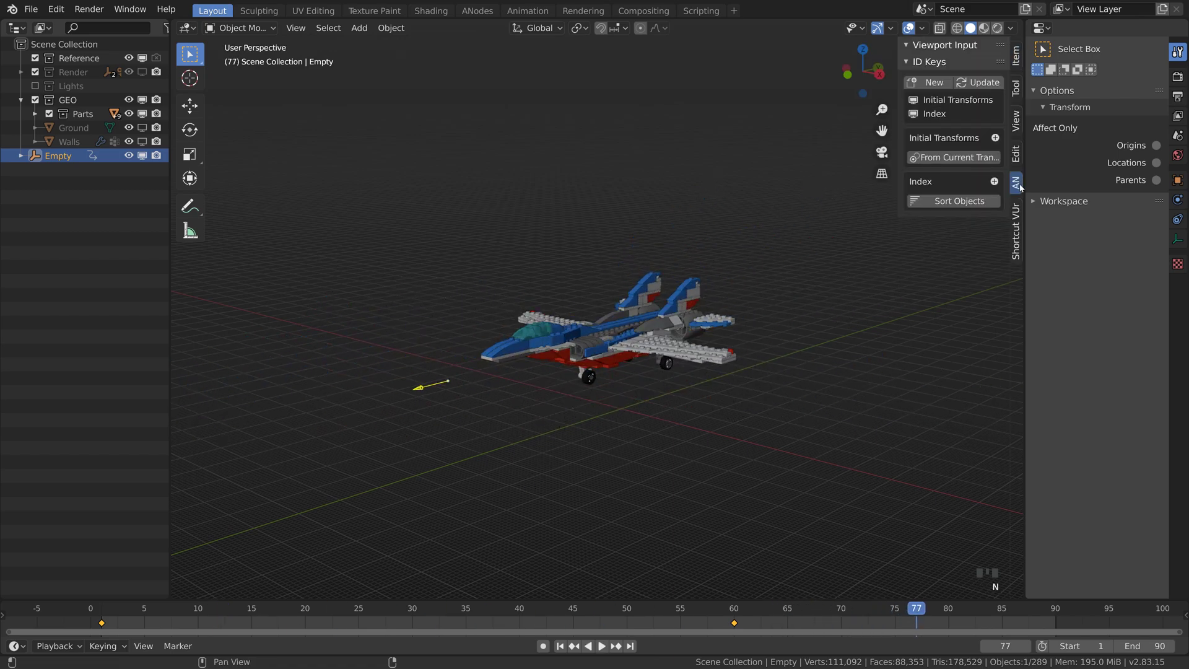
{"action": "left_click", "coordinate": [933, 84]}
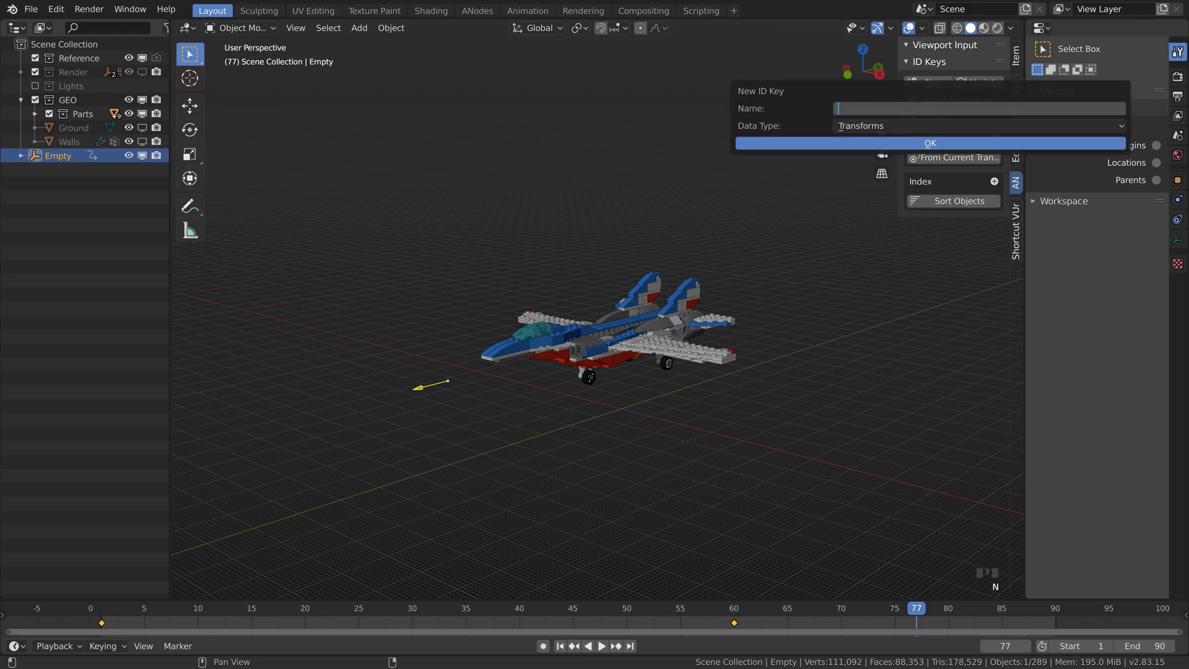
{"action": "key", "text": "Return"}
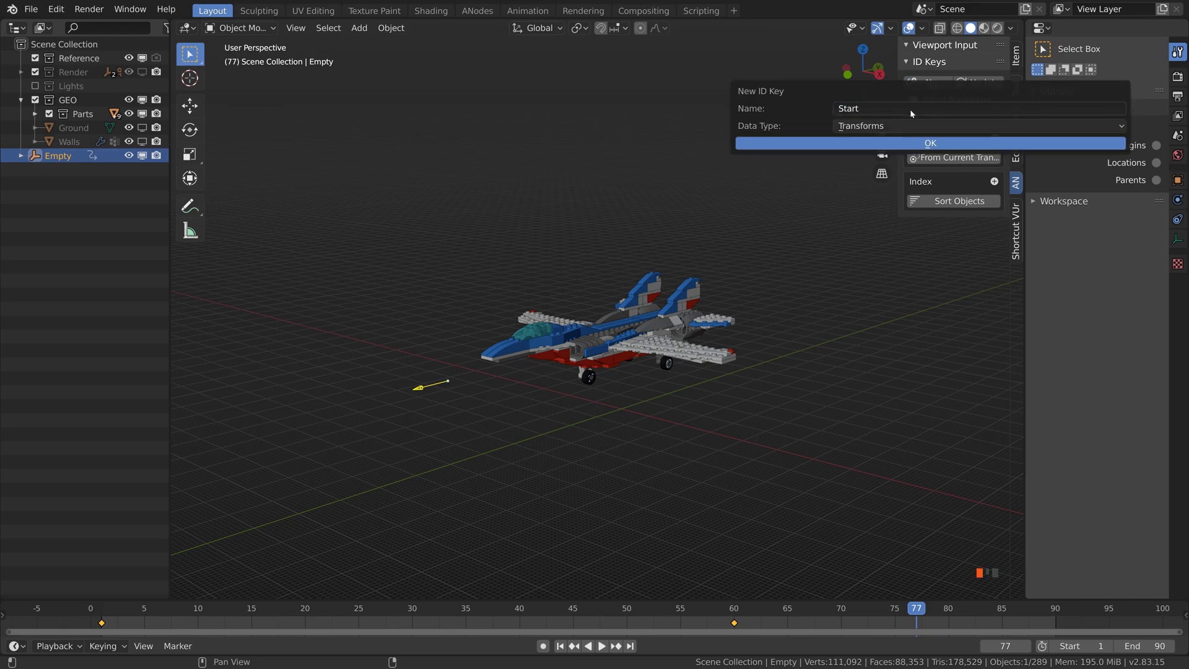
{"action": "key", "text": "Return"}
Create a second ID key of the Transforms type named Assembled
{"action": "left_click", "coordinate": [932, 83]}
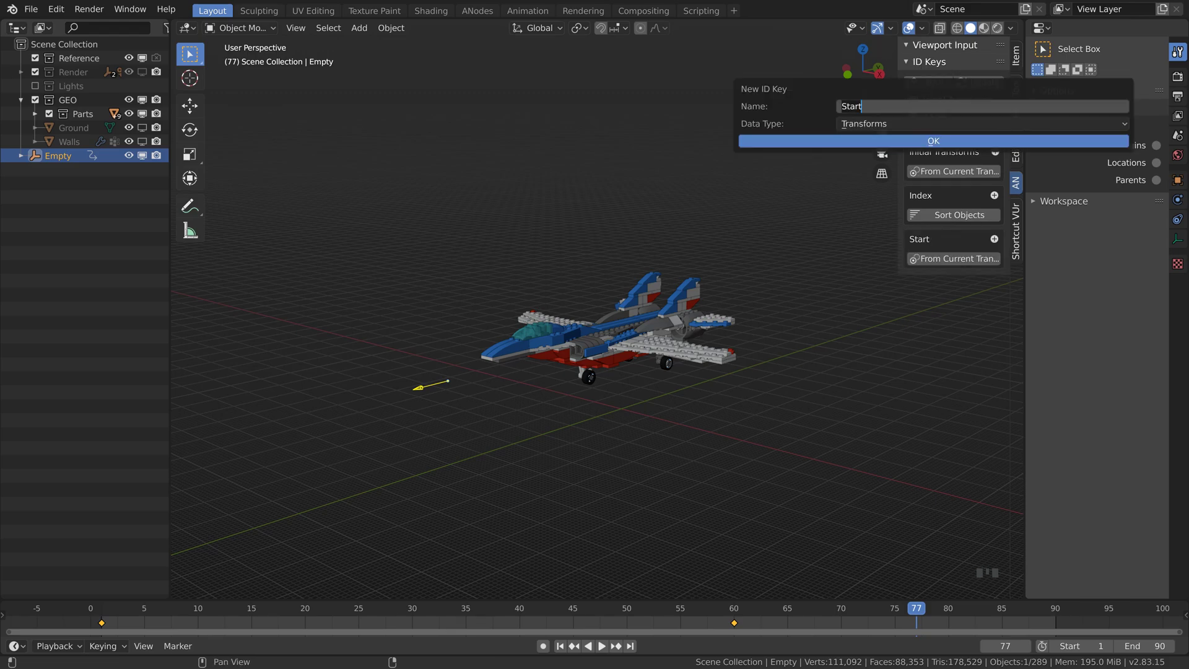
{"action": "type", "text": "Assembled"}
{"action": "key", "text": "Return"}
{"action": "key", "text": "Return"}
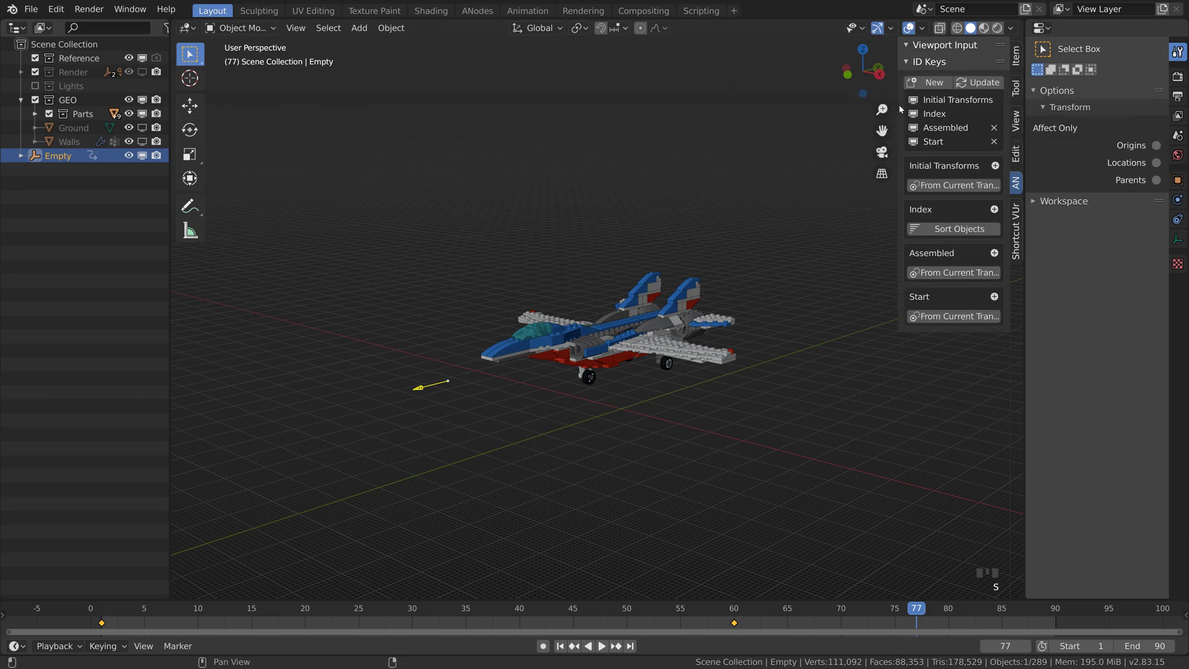
Select all the plane's bricks as a group and, at frame 89, store their current transforms in the Assembled ID key
{"action": "left_click", "coordinate": [606, 339]}
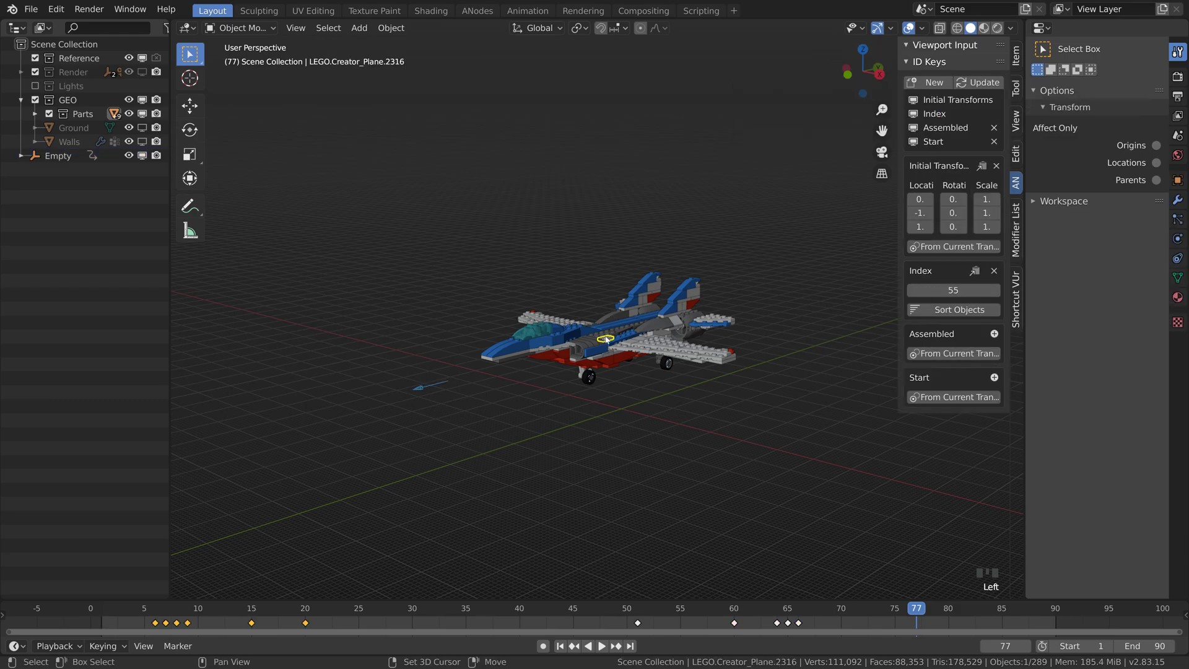
{"action": "key", "text": "shift+g"}
{"action": "left_click", "coordinate": [600, 413]}
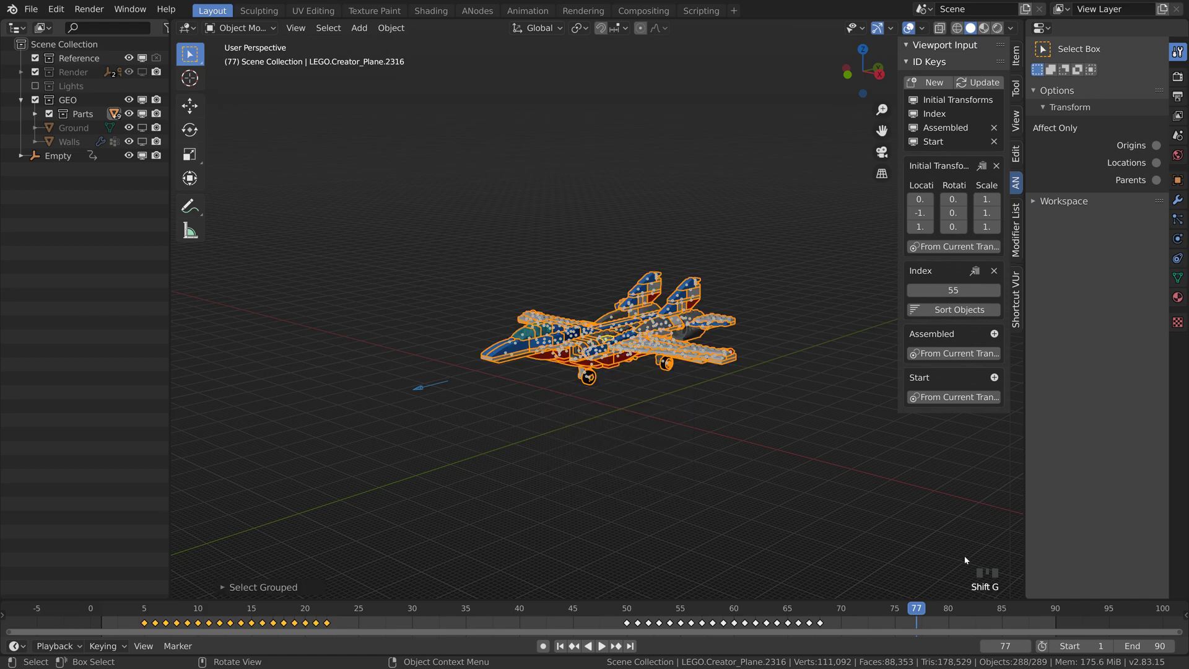
{"action": "left_click", "coordinate": [1048, 609]}
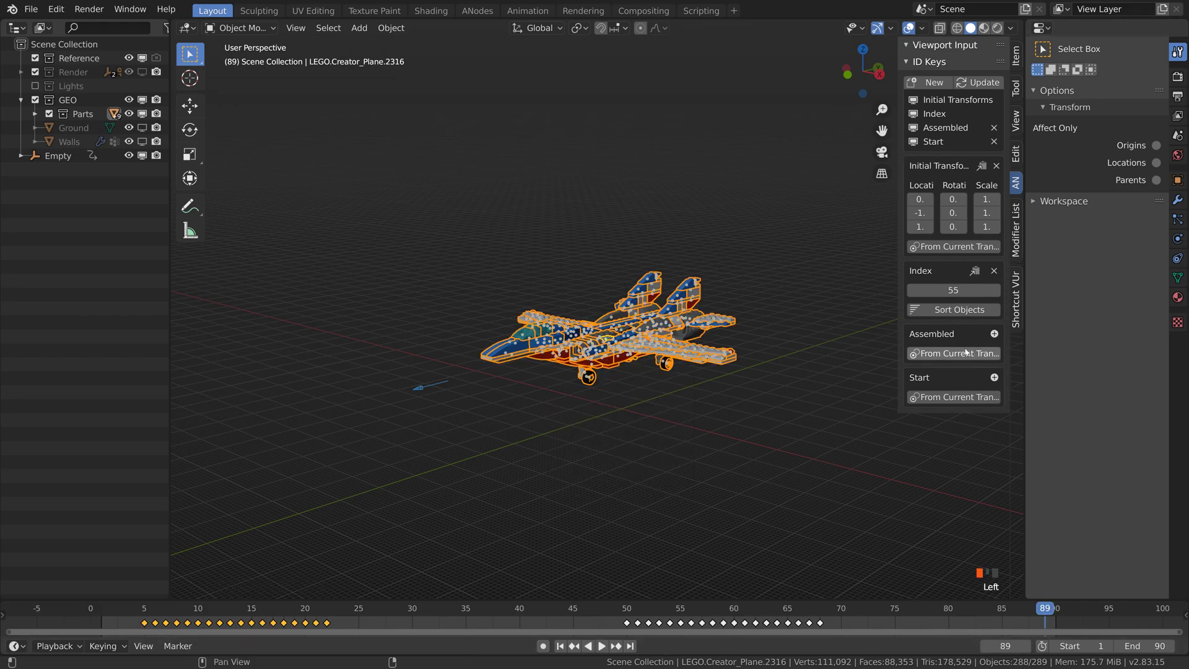
{"action": "left_click", "coordinate": [954, 354]}
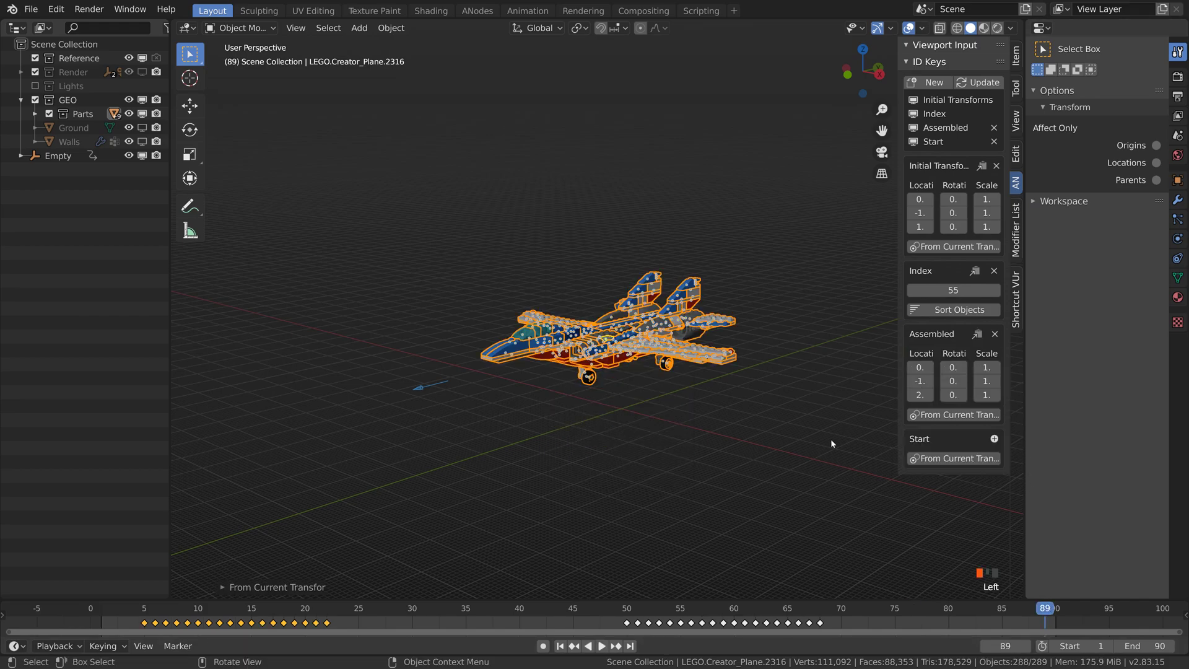
At frame 1, store the scattered bricks' current transforms in the Start ID key and delete the bricks' keyframes
{"action": "left_click", "coordinate": [561, 646]}
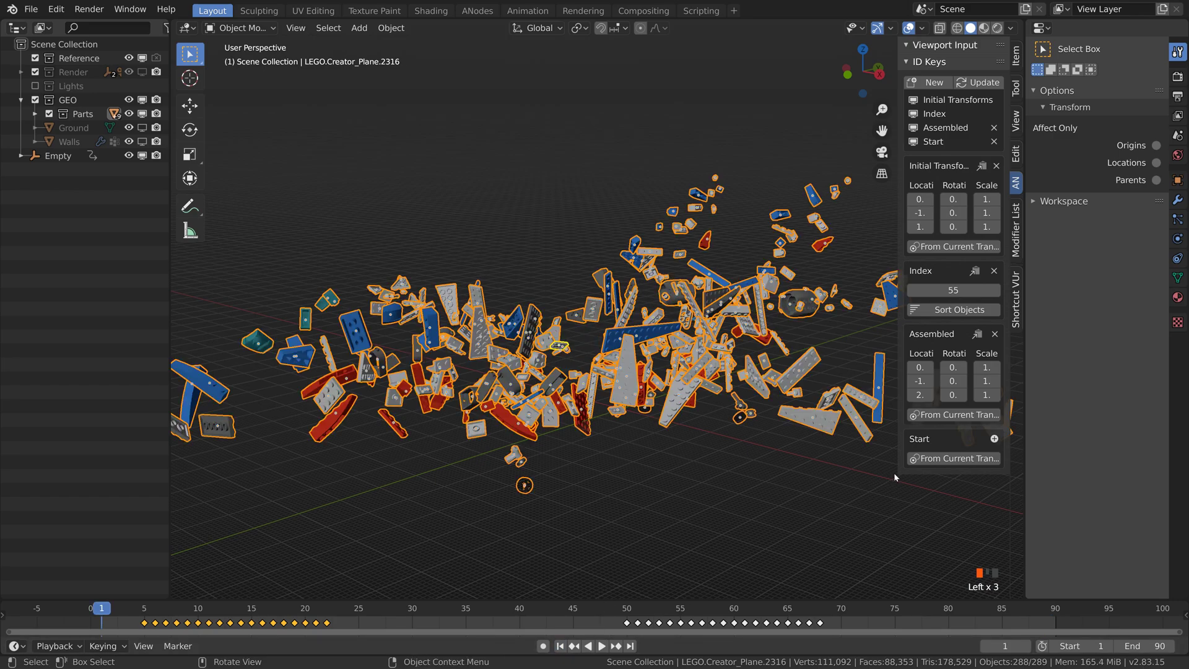
{"action": "left_click", "coordinate": [932, 459]}
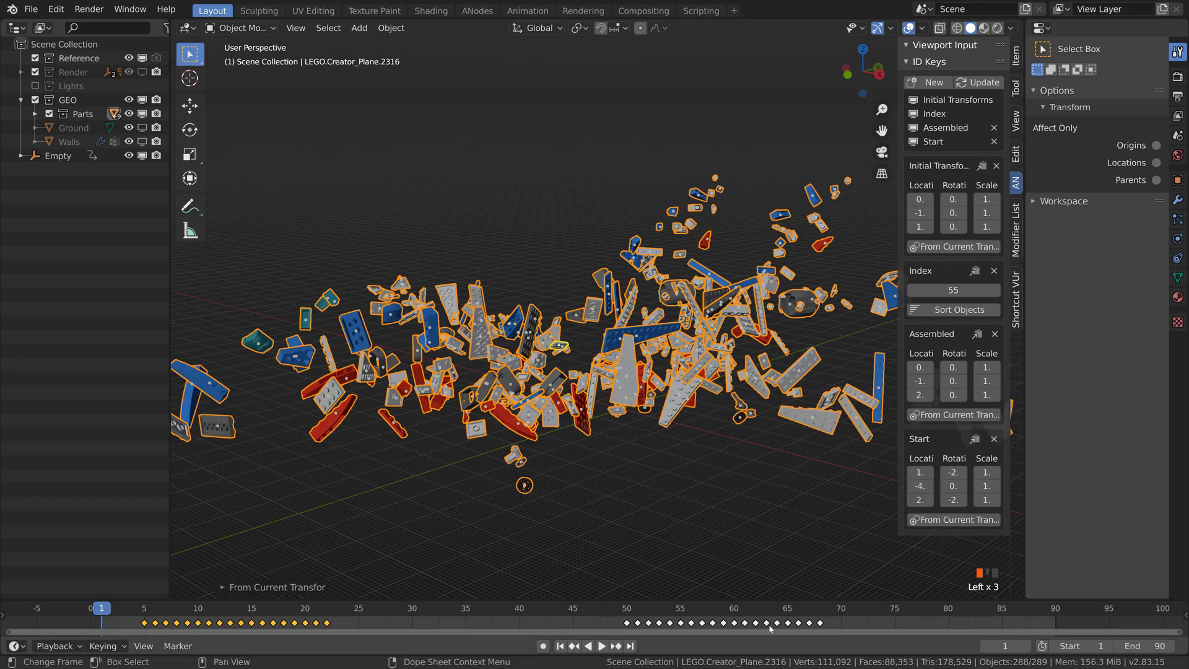
{"action": "key", "text": "x"}
{"action": "left_click", "coordinate": [588, 621]}
In the ANodes workspace, create a new node tree and add a Collection Info node set to the Parts collection
{"action": "left_click", "coordinate": [477, 11]}
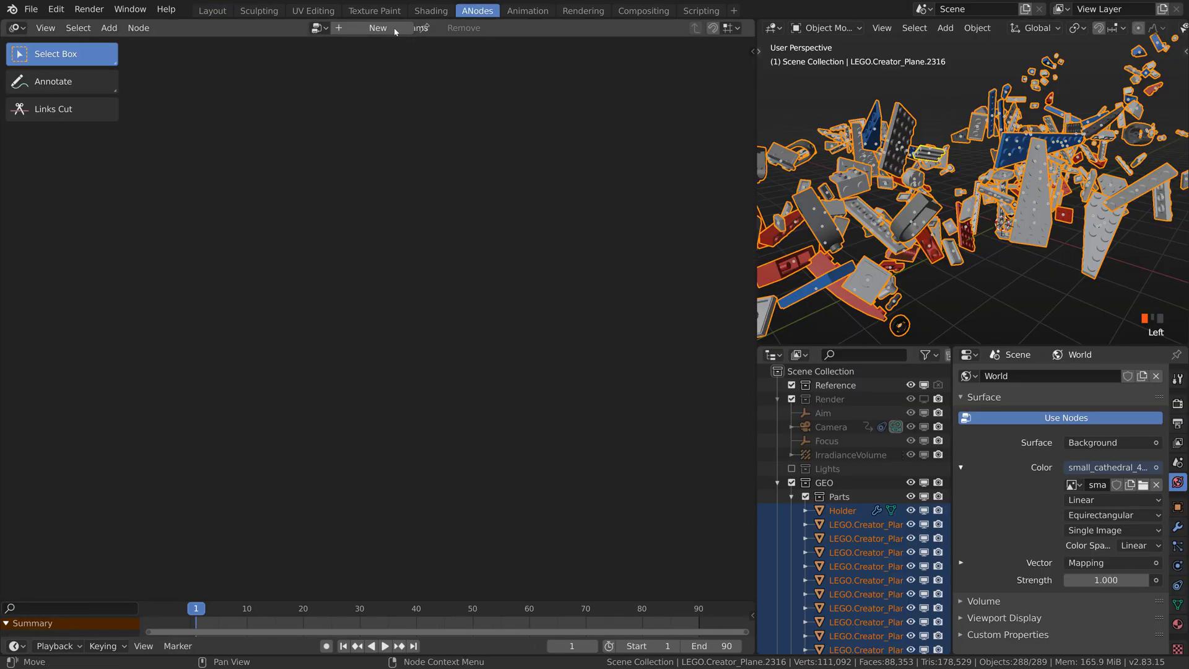
{"action": "left_click", "coordinate": [372, 27]}
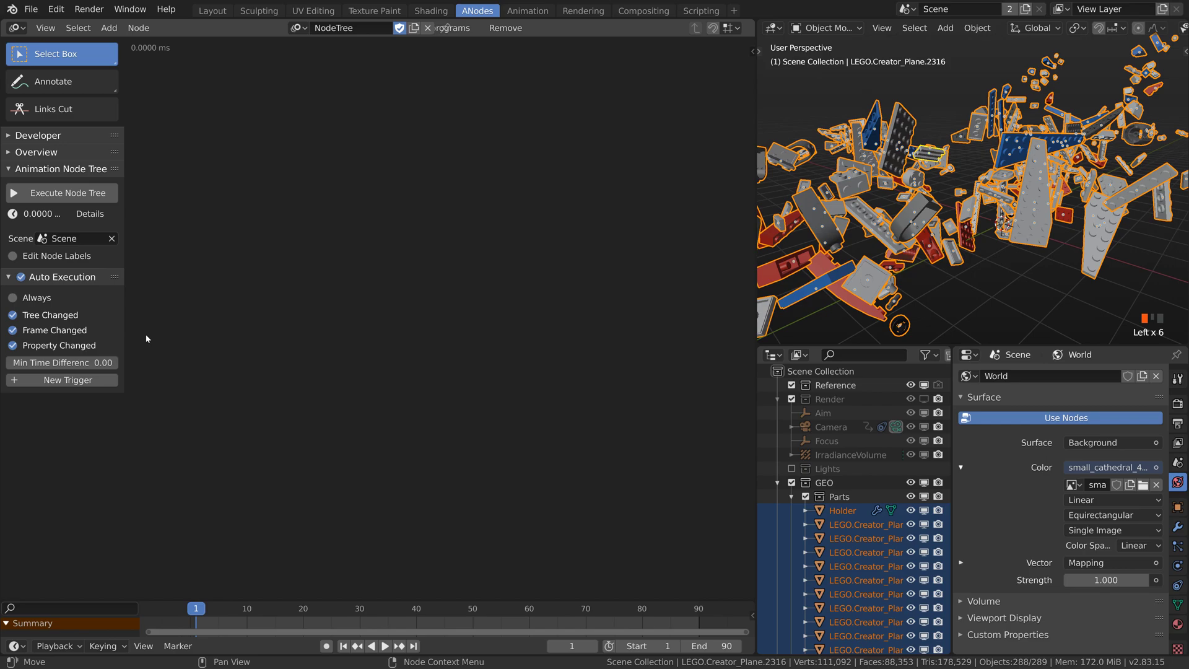
{"action": "key", "text": "shift+a"}
{"action": "mouse_move", "coordinate": [161, 413]}
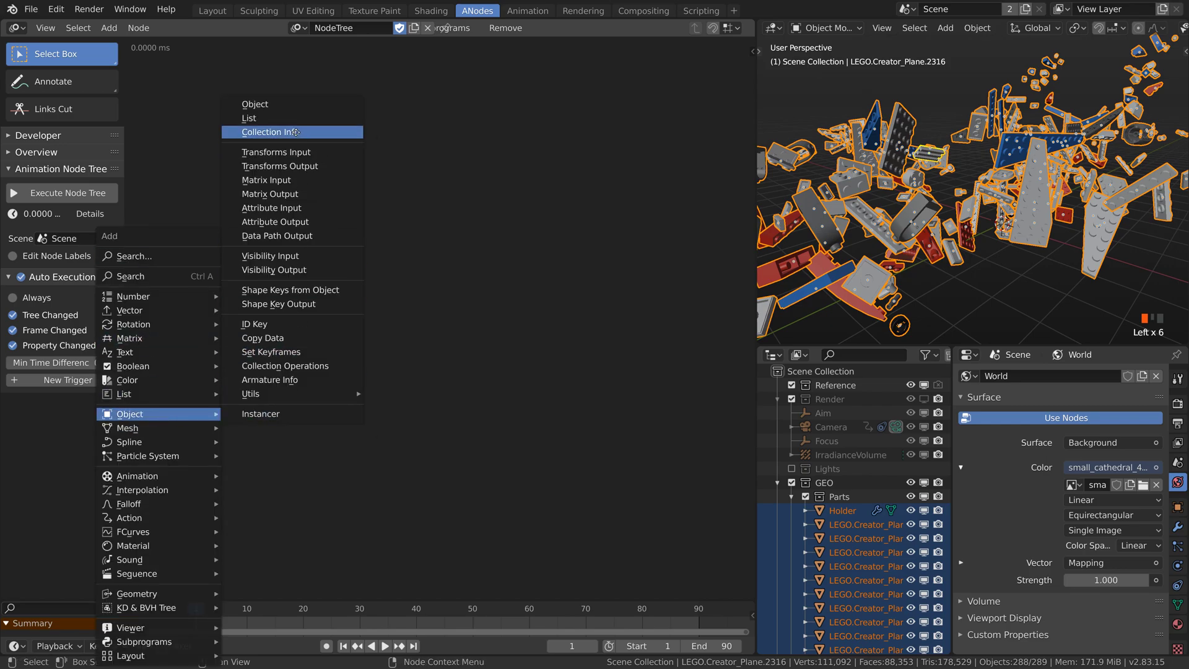
{"action": "left_click", "coordinate": [270, 132]}
{"action": "left_click", "coordinate": [235, 302]}
{"action": "scroll", "coordinate": [230, 300], "scroll_direction": "down", "scroll_amount": 3}
{"action": "left_click", "coordinate": [199, 291]}
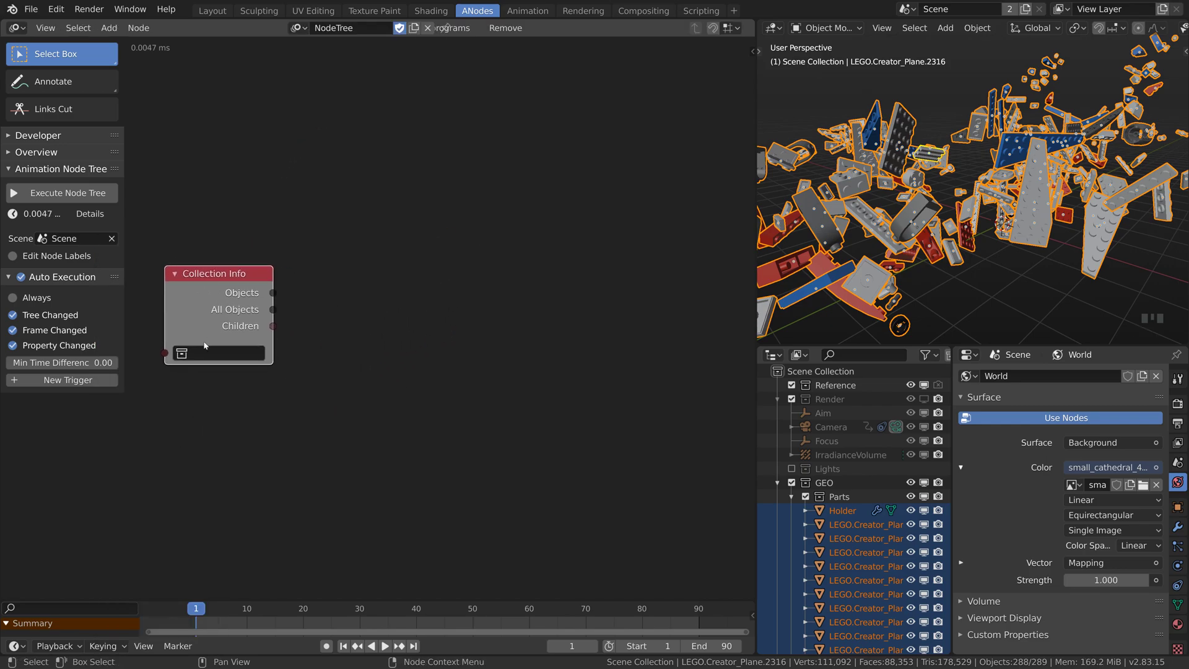
{"action": "left_click", "coordinate": [213, 352]}
{"action": "left_click", "coordinate": [214, 403]}
Add an Object ID Key node, duplicate it below, and link the Collection Info node's Objects output to both
{"action": "key", "text": "shift+a"}
{"action": "mouse_move", "coordinate": [372, 376]}
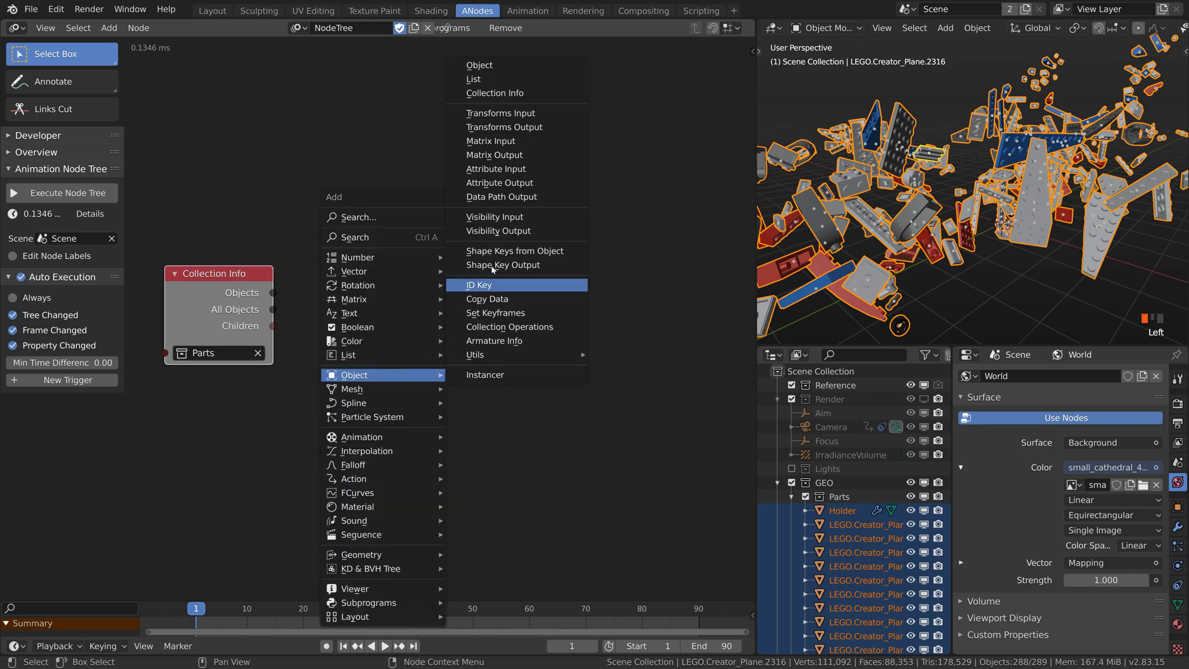
{"action": "left_click", "coordinate": [479, 284]}
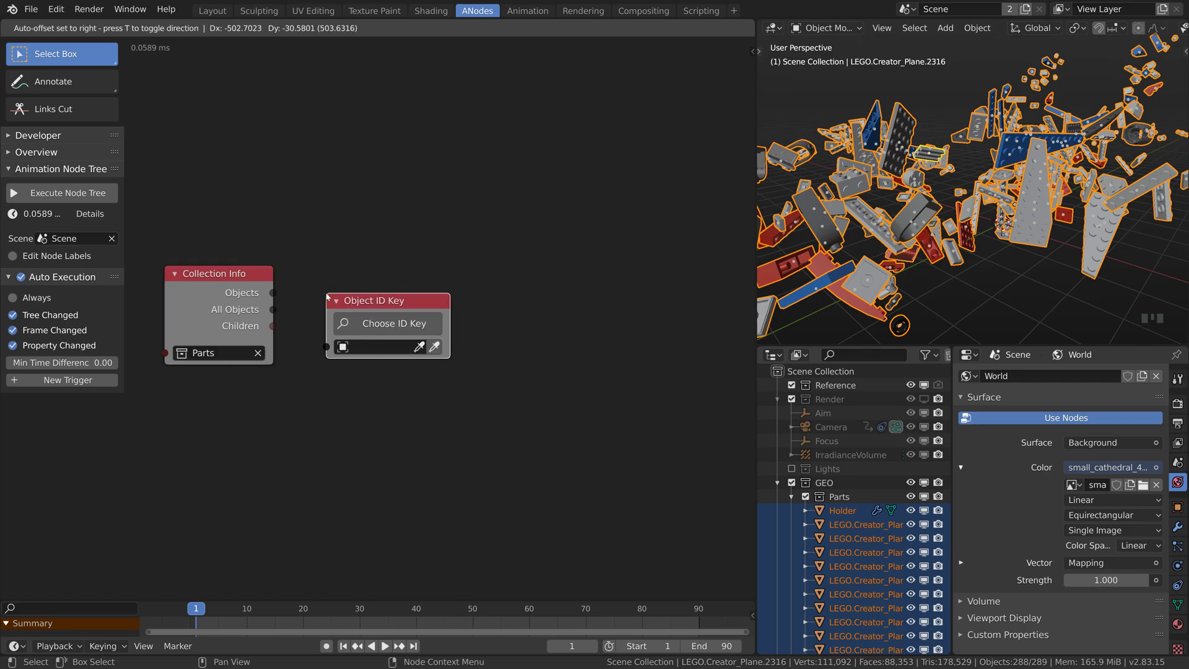
{"action": "left_click", "coordinate": [325, 293]}
{"action": "key", "text": "shift+d"}
{"action": "left_click", "coordinate": [363, 466]}
{"action": "left_click_drag", "start_coordinate": [273, 293], "coordinate": [327, 488]}
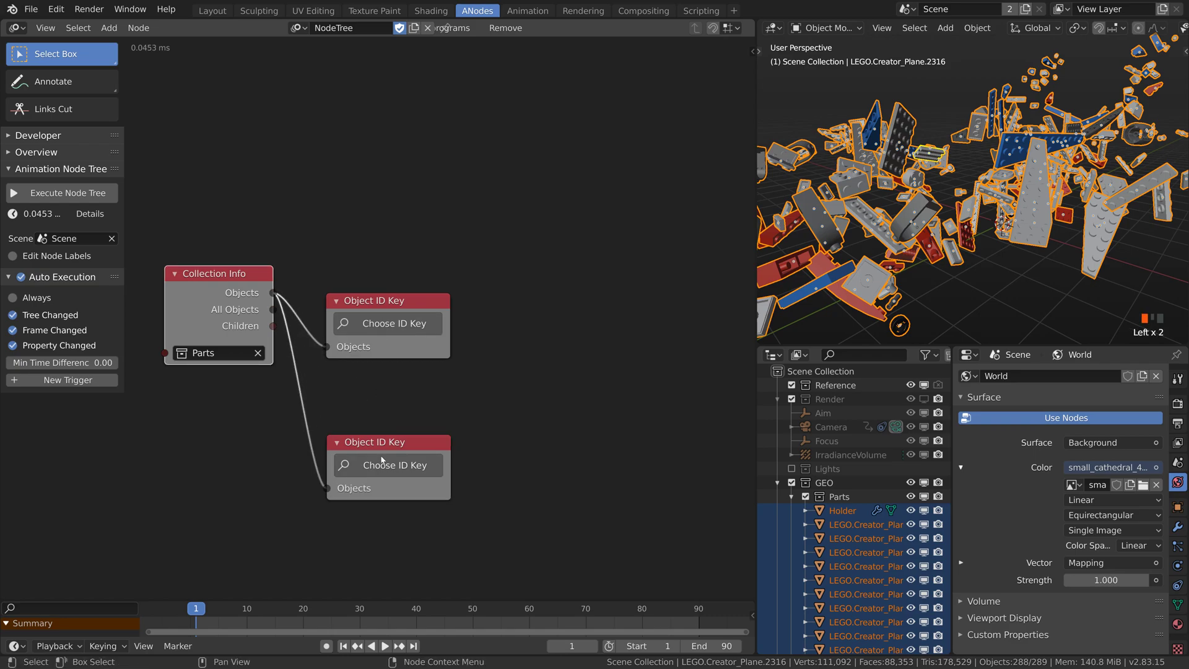
Set the lower Object ID Key node to Assembled and the upper one to Start
{"action": "left_click", "coordinate": [379, 464]}
{"action": "left_click", "coordinate": [390, 526]}
{"action": "left_click", "coordinate": [387, 323]}
{"action": "left_click", "coordinate": [393, 379]}
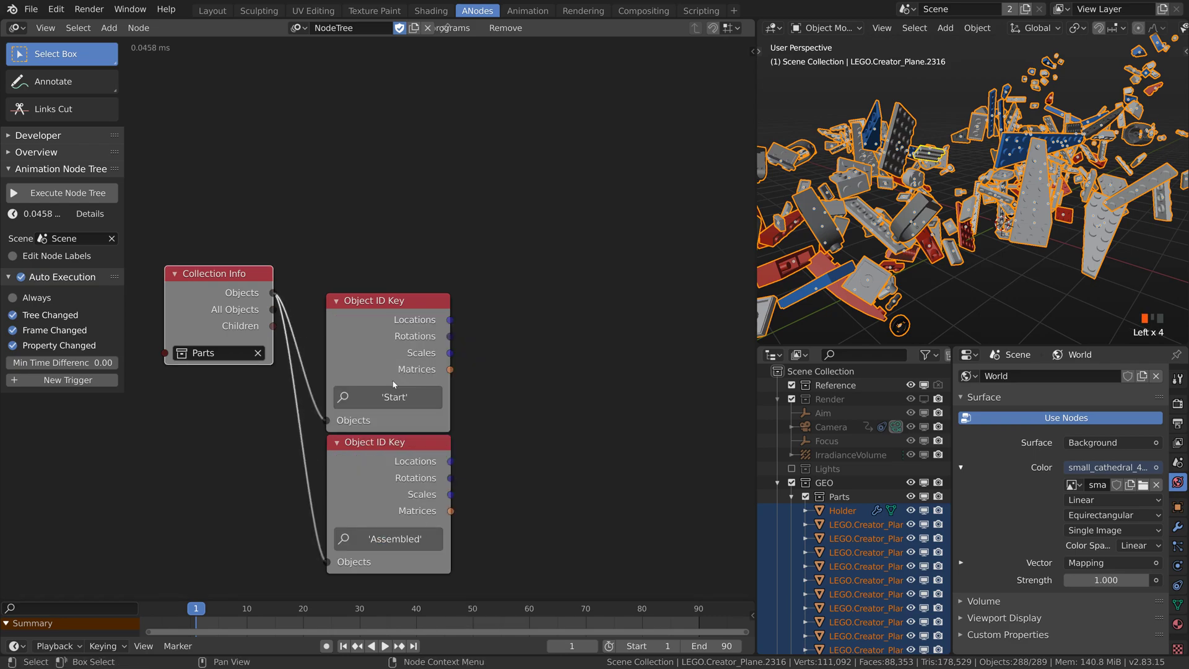
Hide the unused outputs on the Collection Info and Object ID Key nodes, and move the Assembled node up under the Start node
{"action": "key", "text": "n"}
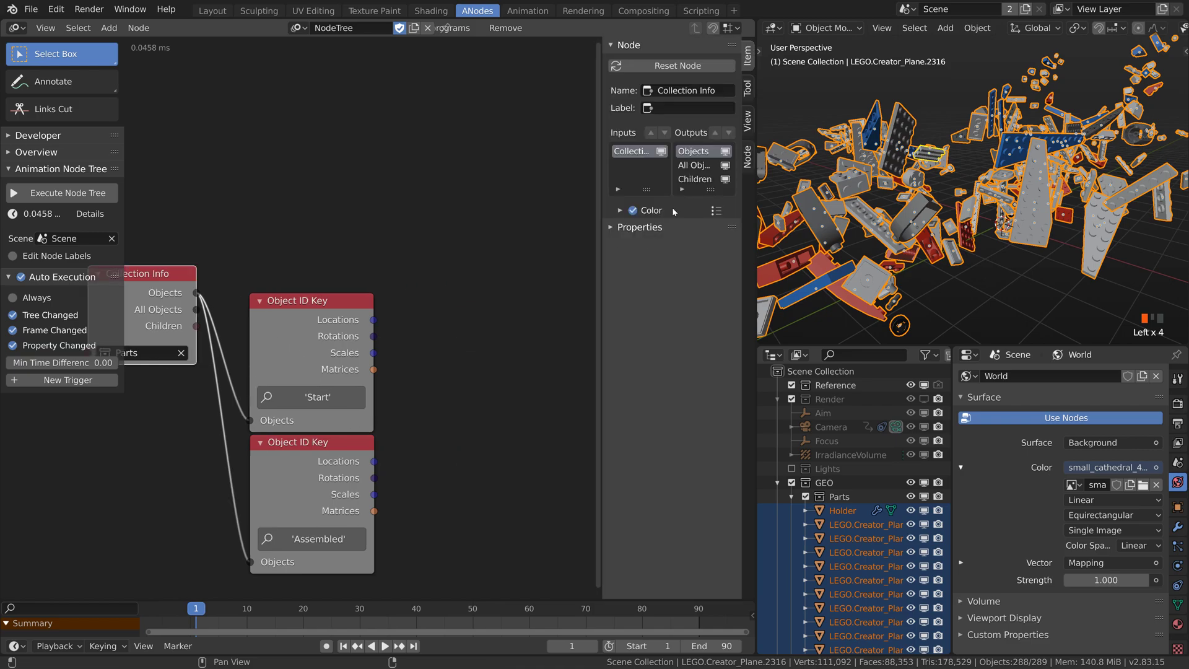
{"action": "key", "text": "ctrl+h"}
{"action": "left_click_drag", "start_coordinate": [725, 151], "coordinate": [725, 179]}
{"action": "left_click", "coordinate": [316, 454]}
{"action": "left_click_drag", "start_coordinate": [312, 453], "coordinate": [312, 403]}
{"action": "key", "text": "n"}
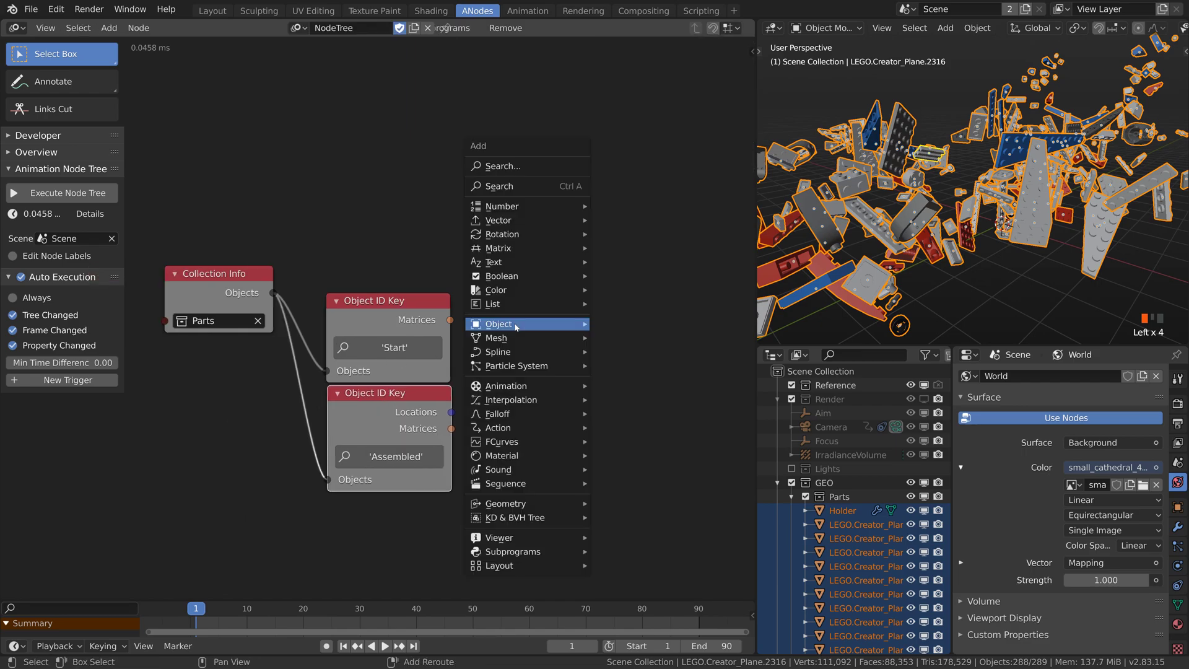
Add a Mix Matrices node beside the Object ID Key nodes and try to link the Start matrices into it
{"action": "mouse_move", "coordinate": [524, 252]}
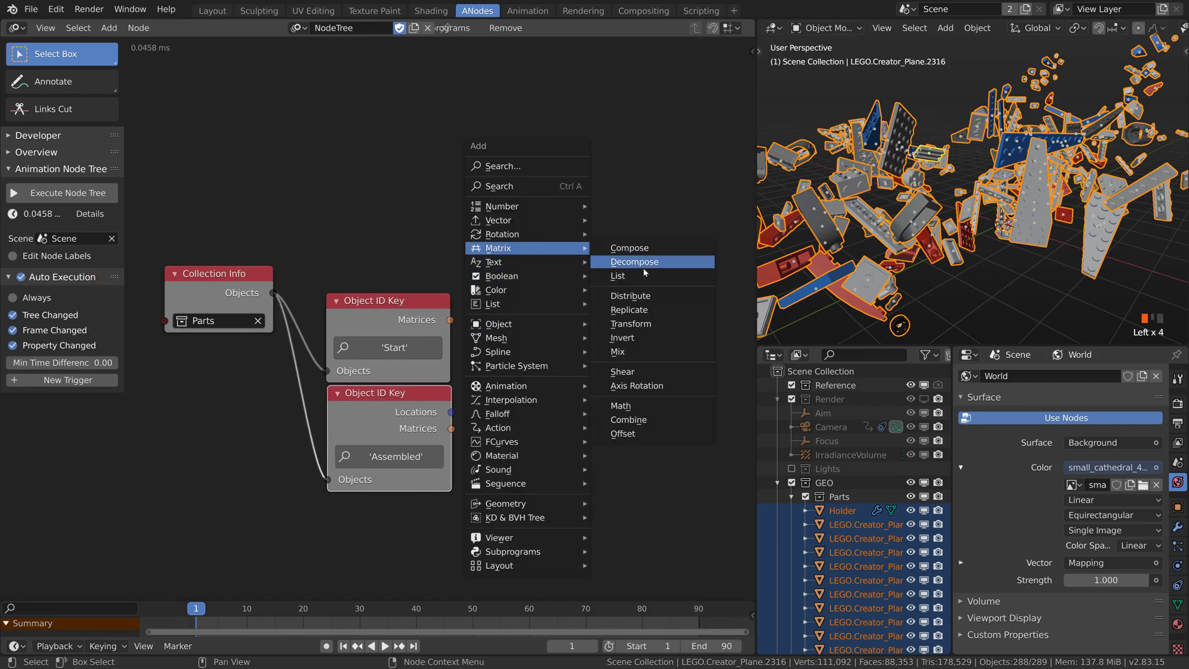
{"action": "left_click", "coordinate": [617, 351]}
{"action": "left_click", "coordinate": [500, 295]}
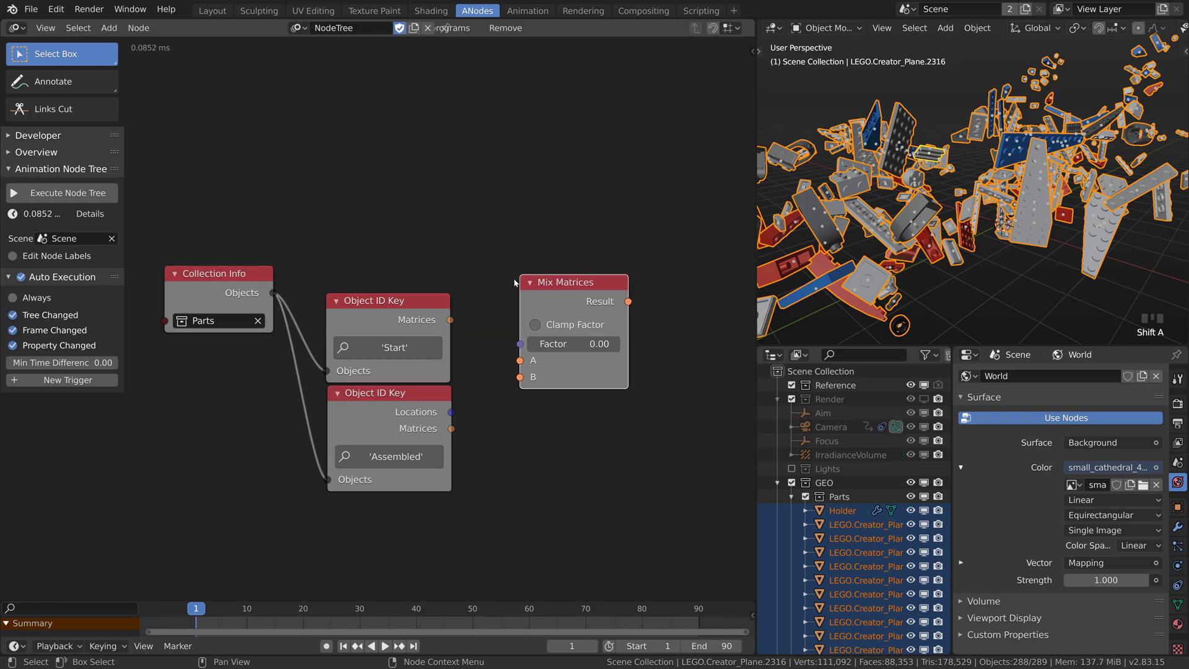
{"action": "left_click_drag", "start_coordinate": [450, 322], "coordinate": [506, 362]}
{"action": "left_click_drag", "start_coordinate": [450, 323], "coordinate": [530, 369]}
Add a Loop Input node named MixMatrices and feed Mix Matrices with A and B as iterators and Factor as a parameter
{"action": "key", "text": "shift+a"}
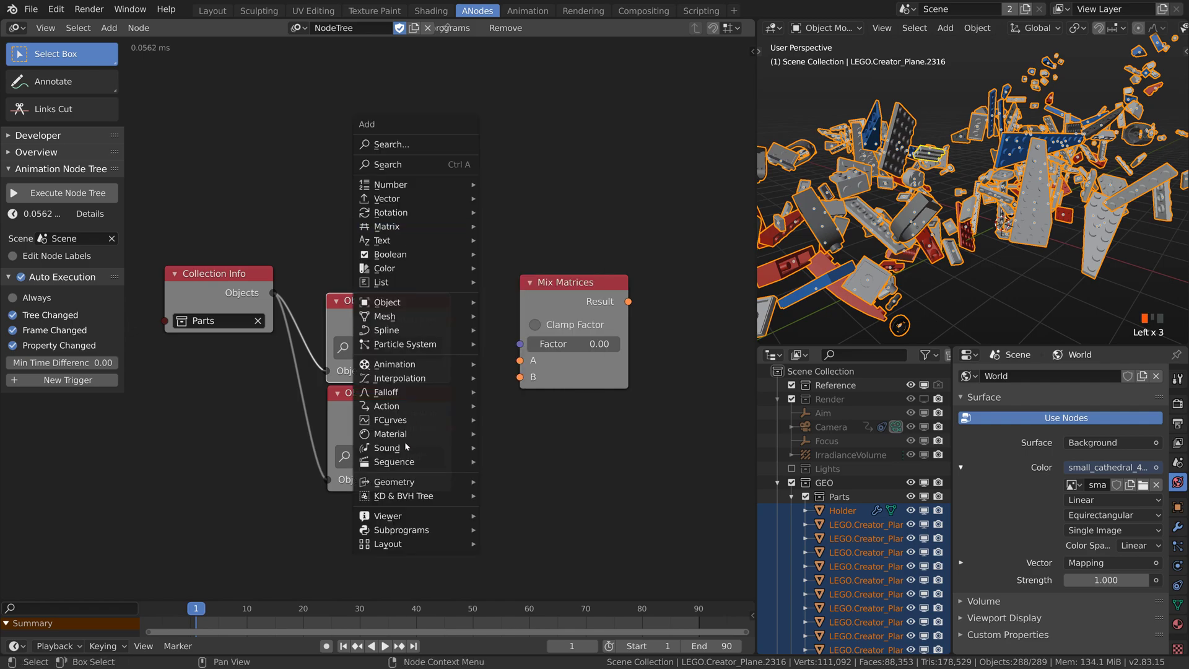
{"action": "mouse_move", "coordinate": [458, 530]}
{"action": "left_click", "coordinate": [529, 580]}
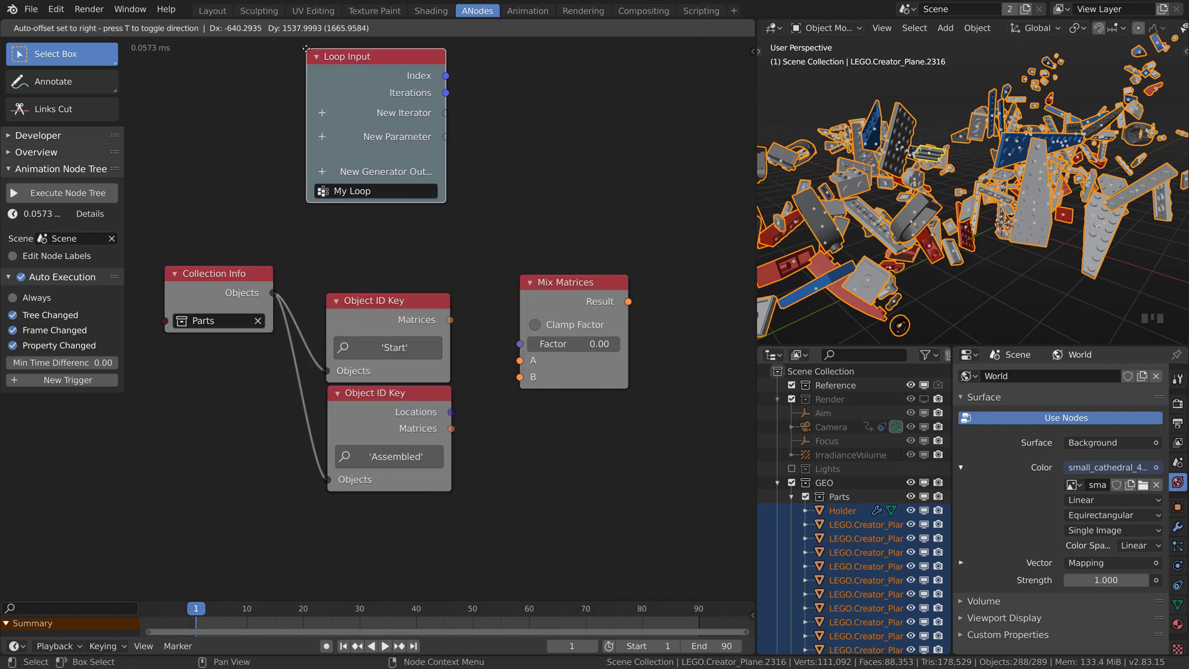
{"action": "left_click", "coordinate": [315, 78]}
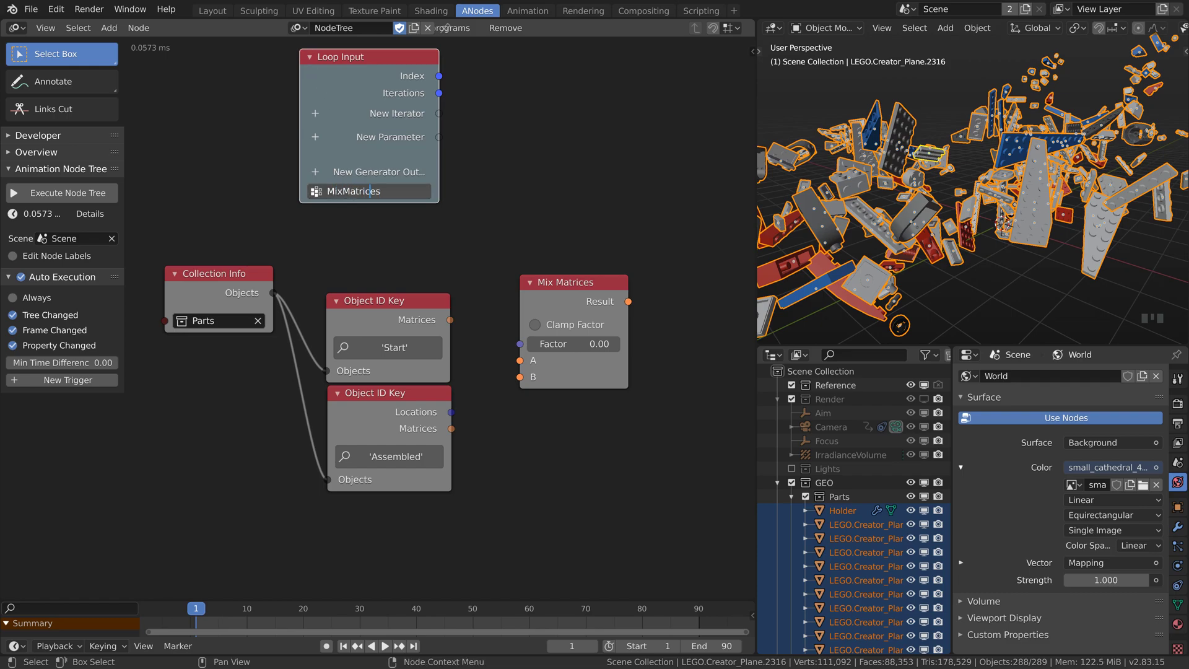
{"action": "left_click_drag", "start_coordinate": [521, 367], "coordinate": [438, 171]}
Add a Matrix List generator output to the MixMatrices loop and link the Mix Matrices result to it
{"action": "left_click", "coordinate": [365, 221]}
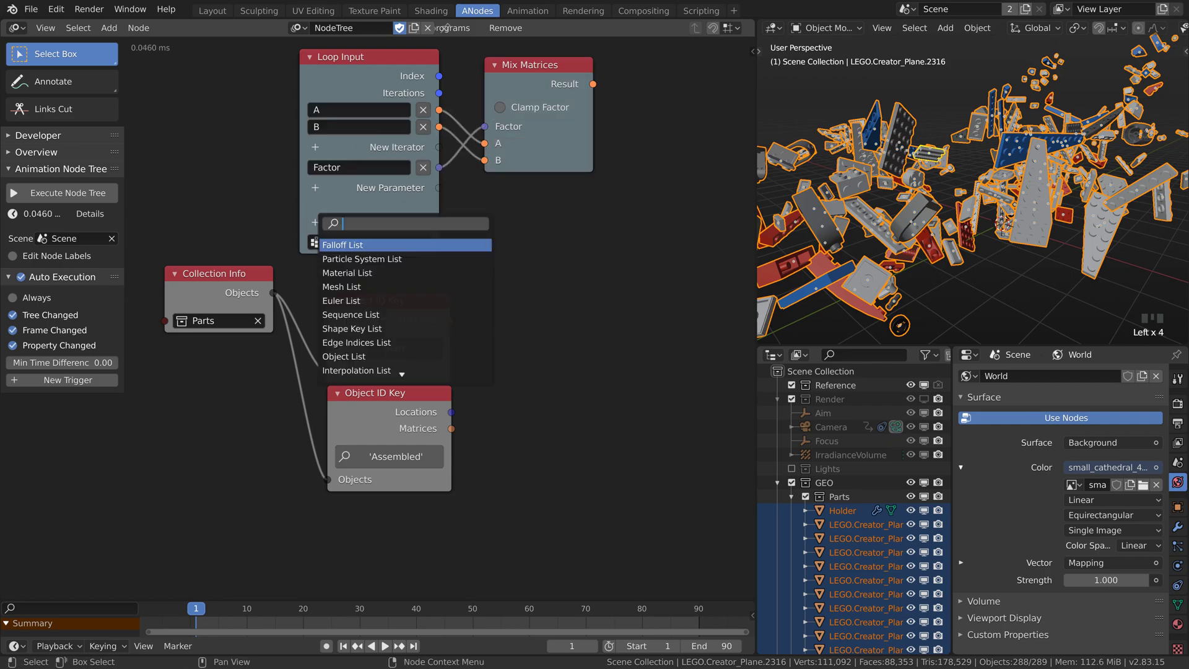
{"action": "type", "text": "matr"}
{"action": "key", "text": "Return"}
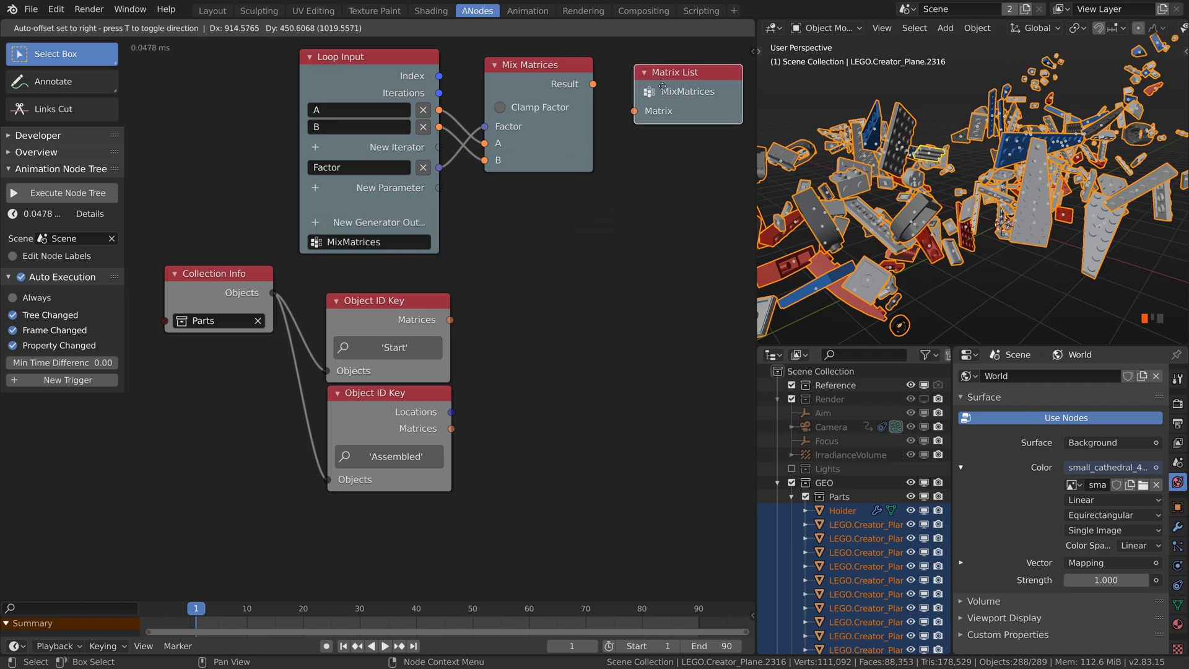
{"action": "left_click", "coordinate": [629, 60]}
{"action": "left_click_drag", "start_coordinate": [593, 84], "coordinate": [628, 100]}
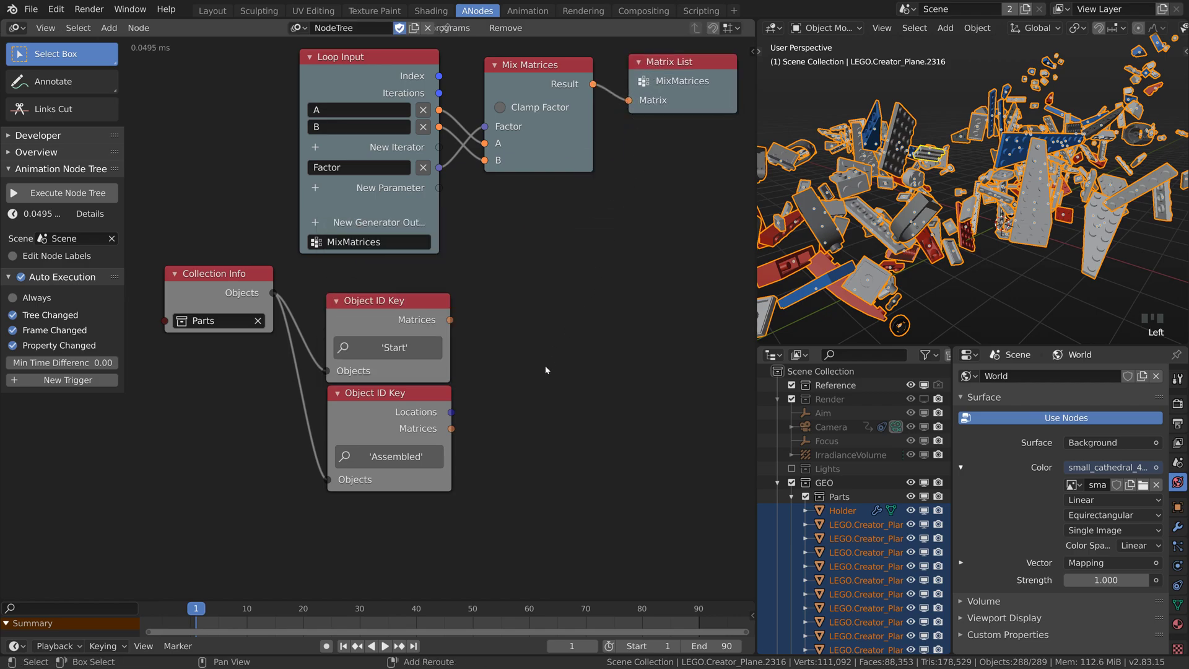
Invoke the MixMatrices subprogram, linking the Start matrices to A List and the Assembled matrices to B List
{"action": "key", "text": "shift+a"}
{"action": "mouse_move", "coordinate": [544, 566]}
{"action": "left_click", "coordinate": [669, 564]}
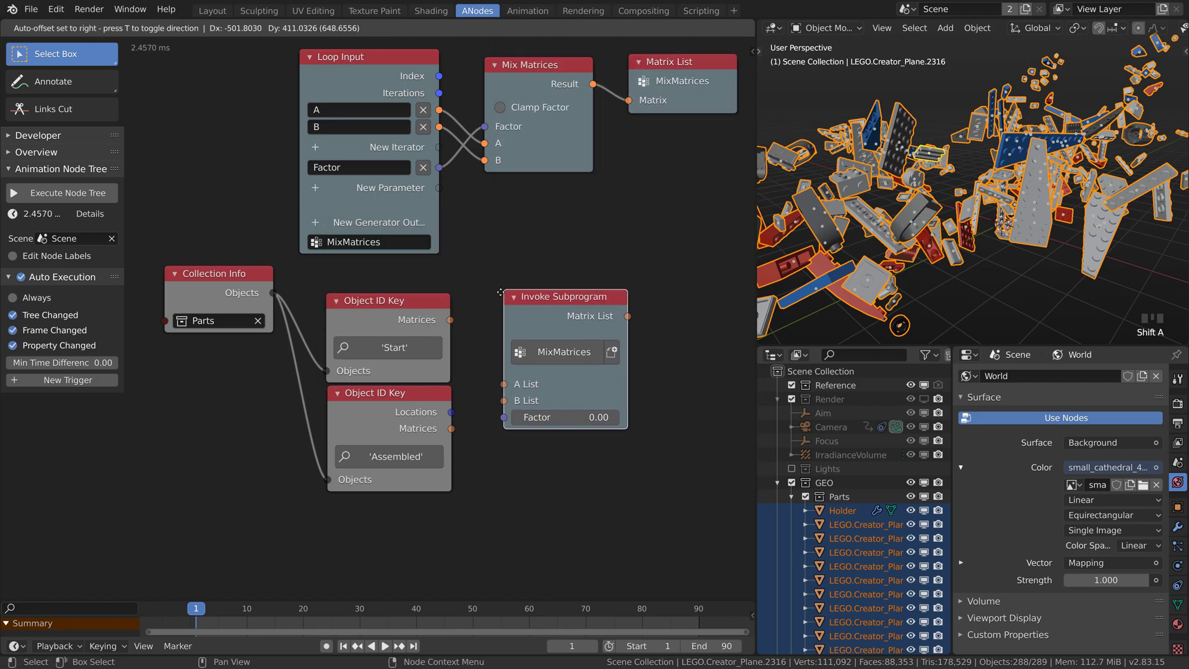
{"action": "left_click", "coordinate": [497, 296]}
{"action": "left_click_drag", "start_coordinate": [449, 320], "coordinate": [498, 389]}
{"action": "left_click_drag", "start_coordinate": [452, 428], "coordinate": [498, 406]}
Hide the node editor's tool sidebar and deselect all bricks in the 3D viewport
{"action": "key", "text": "t"}
{"action": "left_click", "coordinate": [824, 322]}
Add an Object Matrix Output node fed by the Parts objects and the MixMatrices matrix list, and set the subprogram's Factor to 1.00
{"action": "middle_click_drag", "start_coordinate": [592, 387], "coordinate": [439, 410]}
{"action": "key", "text": "shift+a"}
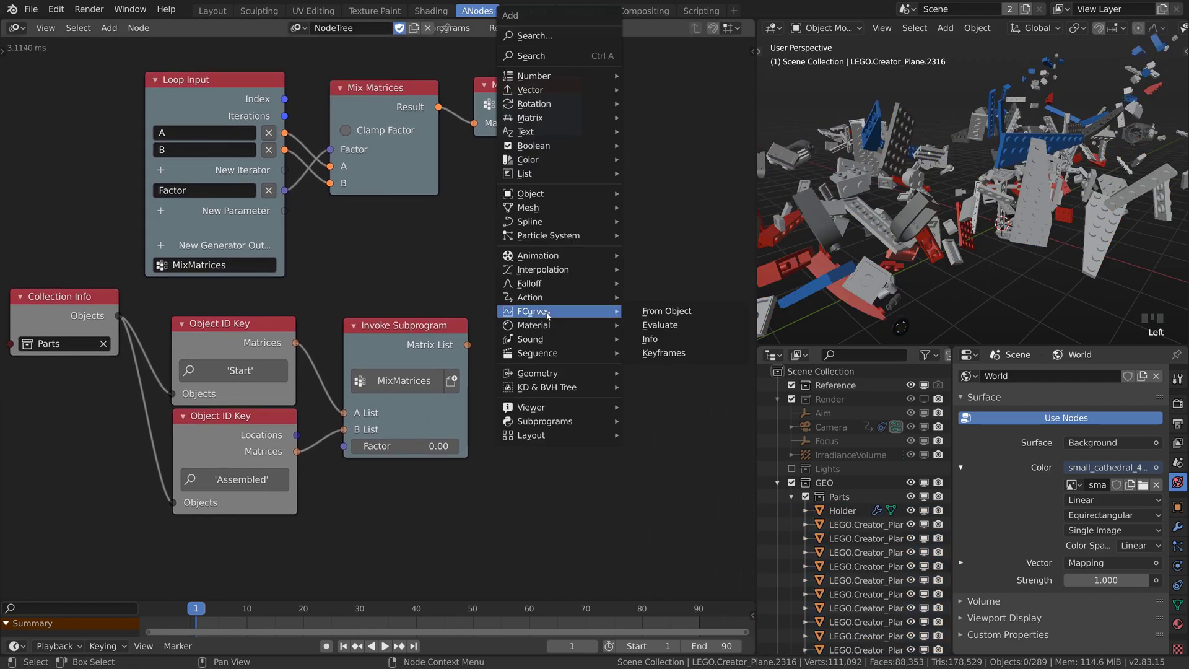
{"action": "mouse_move", "coordinate": [539, 193]}
{"action": "left_click", "coordinate": [693, 283]}
{"action": "left_click", "coordinate": [694, 283]}
{"action": "left_click_drag", "start_coordinate": [118, 316], "coordinate": [526, 347]}
{"action": "left_click_drag", "start_coordinate": [554, 298], "coordinate": [556, 273]}
{"action": "mouse_move", "coordinate": [403, 446]}
{"action": "left_mouse_down"}
{"action": "mouse_move", "coordinate": [454, 445]}
{"action": "mouse_move", "coordinate": [373, 446]}
{"action": "mouse_move", "coordinate": [455, 446]}
{"action": "mouse_move", "coordinate": [422, 448]}
{"action": "left_mouse_up"}
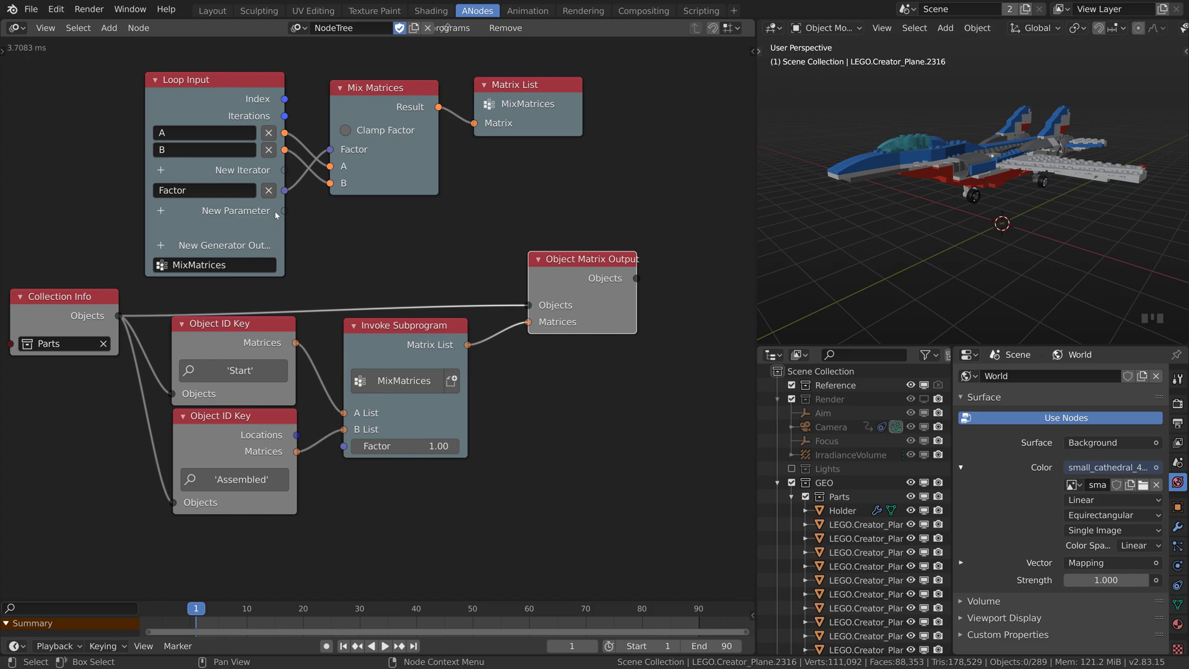
Remove the Factor parameter from the MixMatrices loop and recreate it as an iterator feeding Mix Matrices
{"action": "left_click", "coordinate": [270, 191]}
{"action": "left_click_drag", "start_coordinate": [330, 151], "coordinate": [287, 173]}
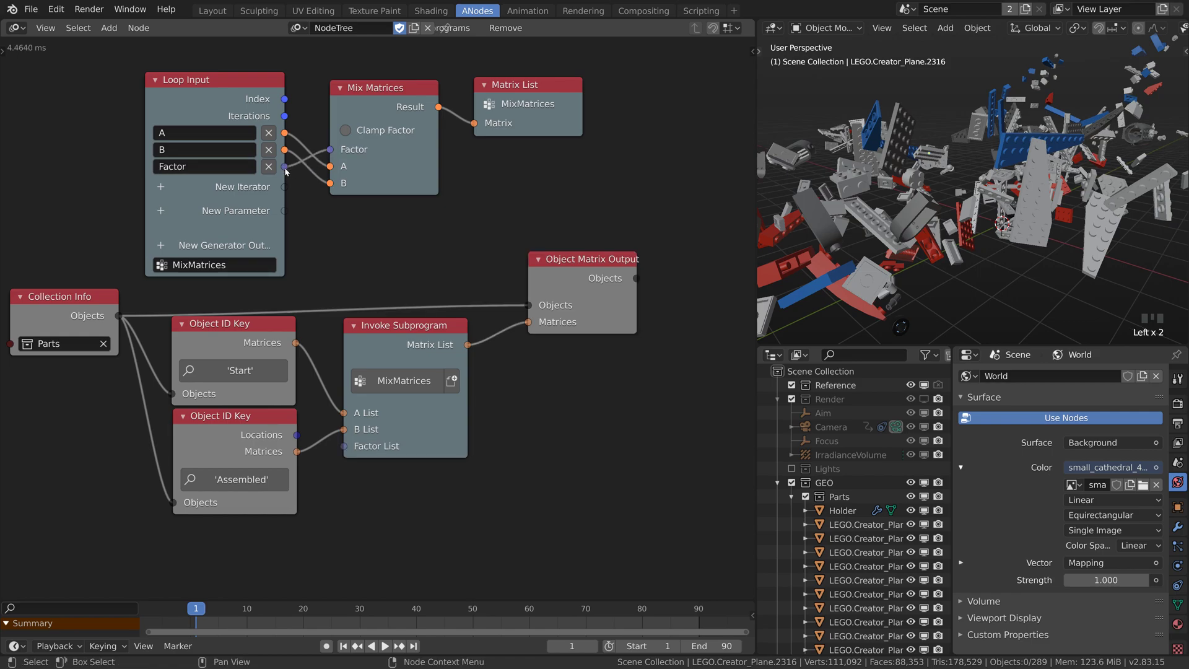
Add an Object Controller Falloff node, set it to Directional and assign the Empty as its object
{"action": "scroll", "coordinate": [316, 195], "scroll_direction": "down", "scroll_amount": 2}
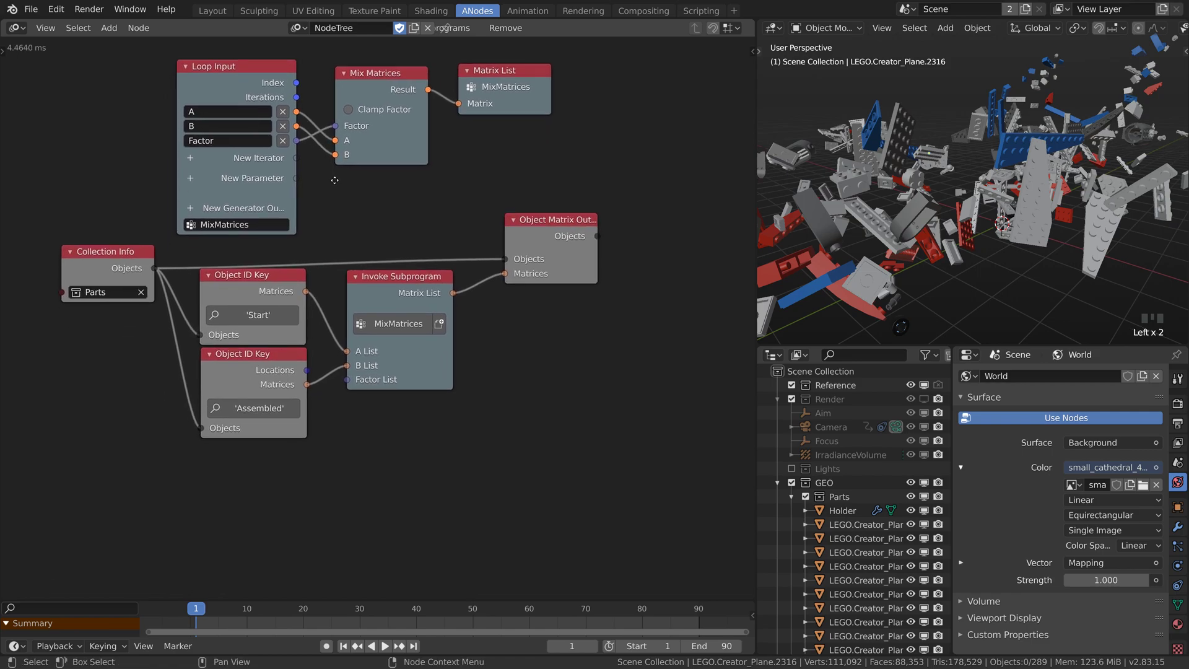
{"action": "key", "text": "shift+a"}
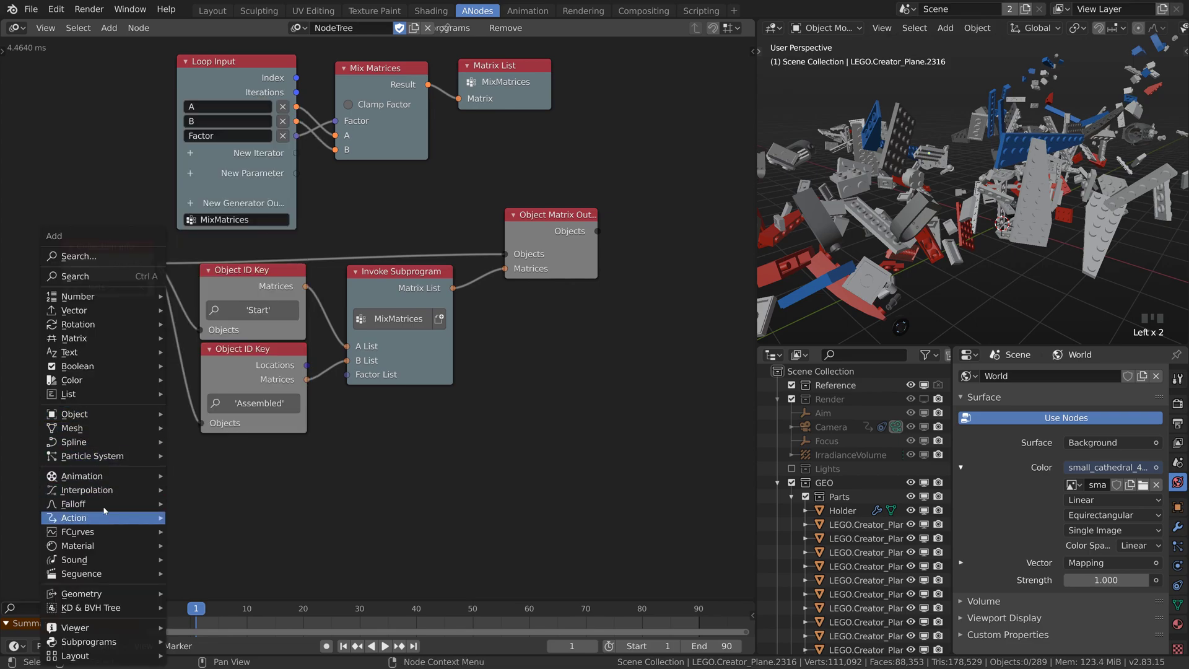
{"action": "mouse_move", "coordinate": [93, 504]}
{"action": "left_click", "coordinate": [221, 325]}
{"action": "left_click", "coordinate": [118, 488]}
{"action": "left_click", "coordinate": [116, 489]}
{"action": "left_click", "coordinate": [130, 521]}
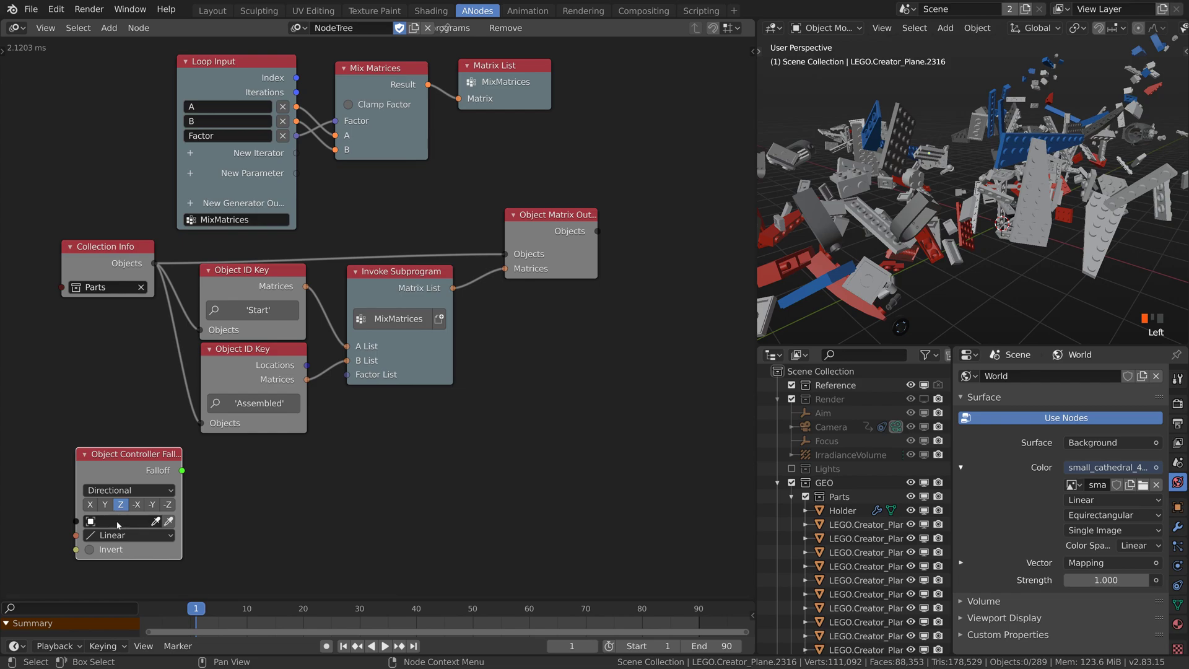
{"action": "left_click", "coordinate": [118, 524]}
{"action": "left_click", "coordinate": [156, 409]}
Move the two Object ID Key nodes and the Collection Info node away from the Invoke Subprogram node
{"action": "left_click_drag", "start_coordinate": [329, 429], "coordinate": [139, 272]}
{"action": "left_click_drag", "start_coordinate": [233, 326], "coordinate": [192, 316]}
{"action": "left_click", "coordinate": [73, 249]}
{"action": "left_click_drag", "start_coordinate": [73, 249], "coordinate": [76, 238]}
{"action": "key", "text": "f"}
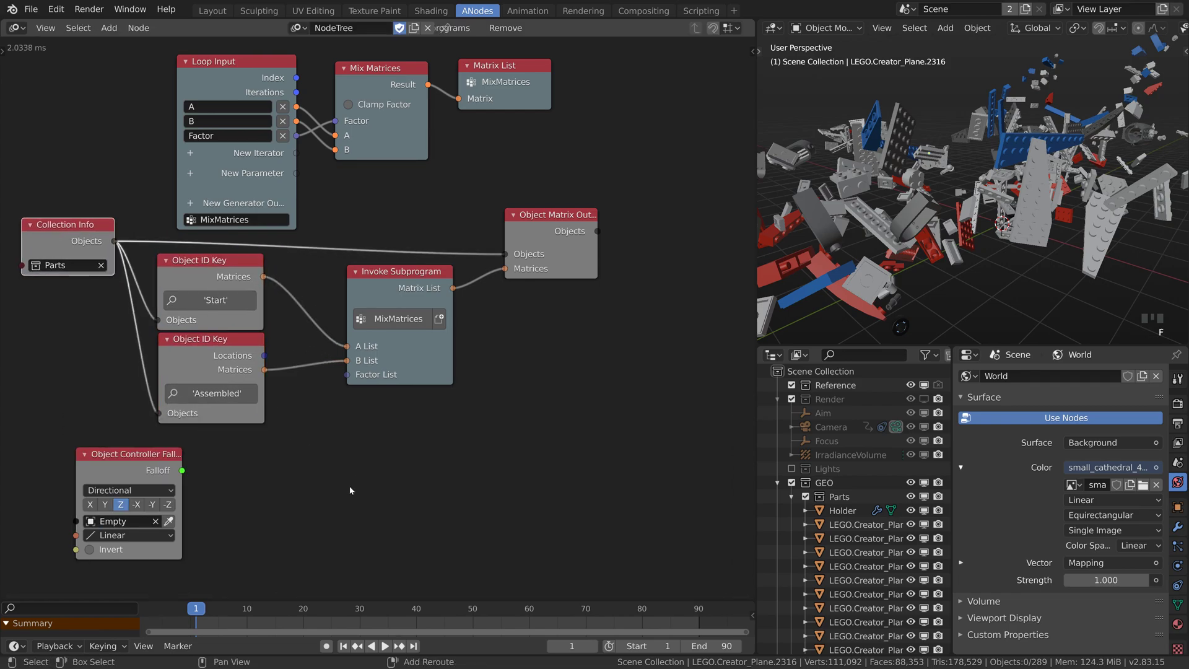
Add an Evaluate Falloff node and set it to evaluate a list of locations
{"action": "key", "text": "shift+a"}
{"action": "mouse_move", "coordinate": [349, 483]}
{"action": "left_click", "coordinate": [486, 488]}
{"action": "left_click", "coordinate": [346, 477]}
{"action": "left_click", "coordinate": [356, 486]}
{"action": "left_click", "coordinate": [318, 514]}
{"action": "left_click", "coordinate": [368, 484]}
Feed Evaluate Falloff with the controller falloff and the Assembled locations, and link its Strengths to the subprogram's Factor List
{"action": "left_click_drag", "start_coordinate": [182, 470], "coordinate": [290, 501]}
{"action": "left_click_drag", "start_coordinate": [264, 356], "coordinate": [285, 400]}
{"action": "left_click_drag", "start_coordinate": [293, 518], "coordinate": [289, 515]}
{"action": "left_click_drag", "start_coordinate": [433, 287], "coordinate": [537, 283]}
{"action": "left_click_drag", "start_coordinate": [382, 464], "coordinate": [450, 387]}
{"action": "left_click_drag", "start_coordinate": [333, 448], "coordinate": [346, 417]}
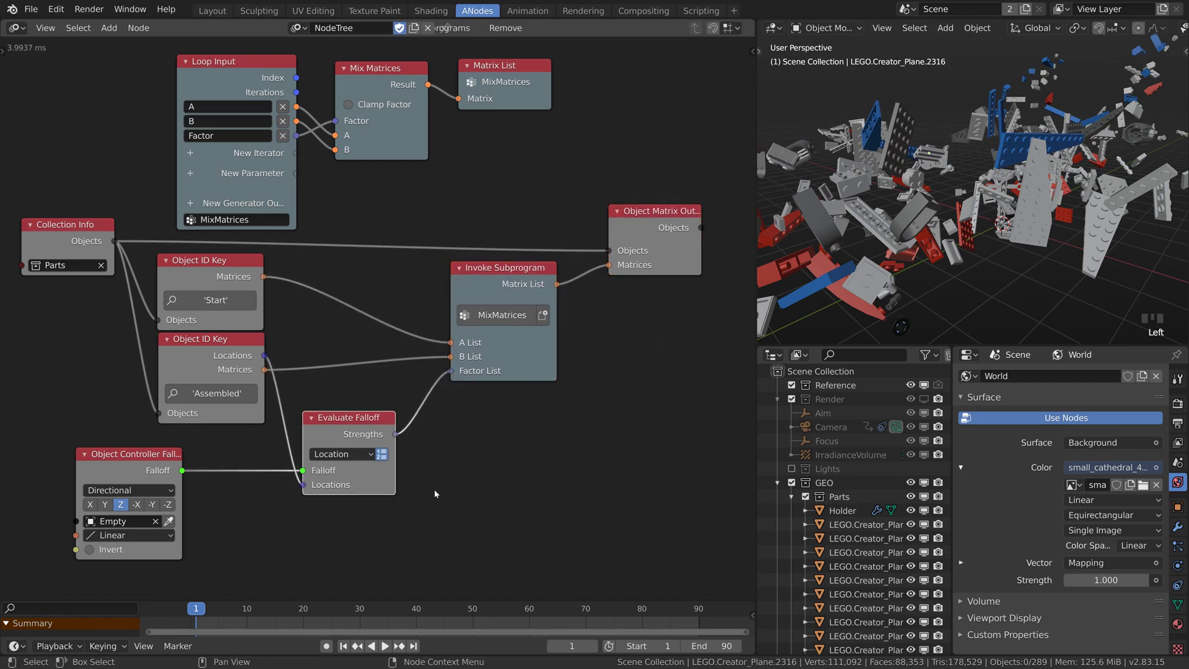
Play the animation to preview the bricks assembling under the directional falloff
{"action": "key", "text": "alt+a"}
{"action": "scroll", "coordinate": [971, 238], "scroll_direction": "down", "scroll_amount": 2}
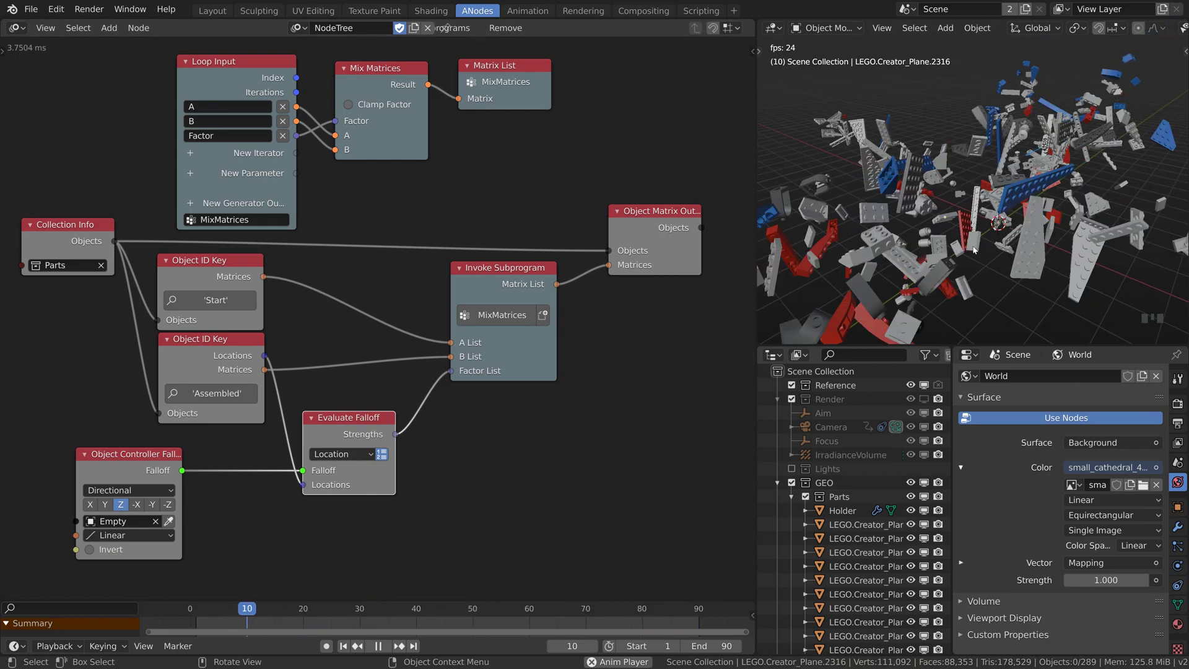
{"action": "key", "text": "space"}
Change the Object Controller Falloff interpolation to Back and play the animation
{"action": "left_click", "coordinate": [130, 535]}
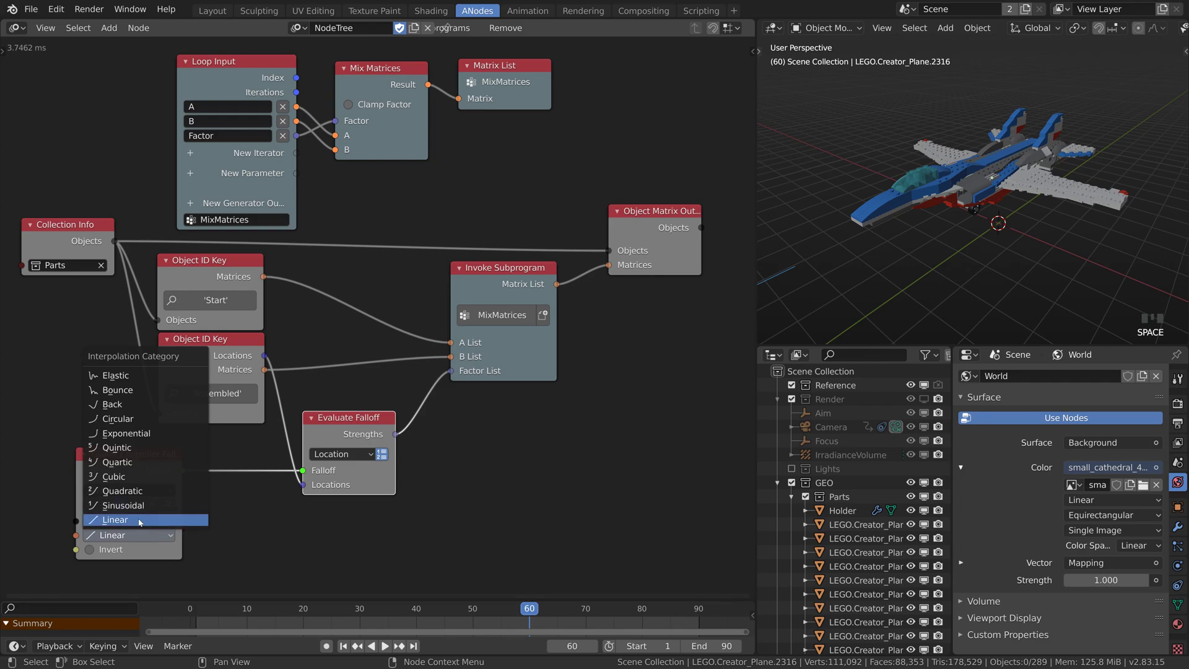
{"action": "left_click", "coordinate": [124, 407]}
{"action": "key", "text": "space"}
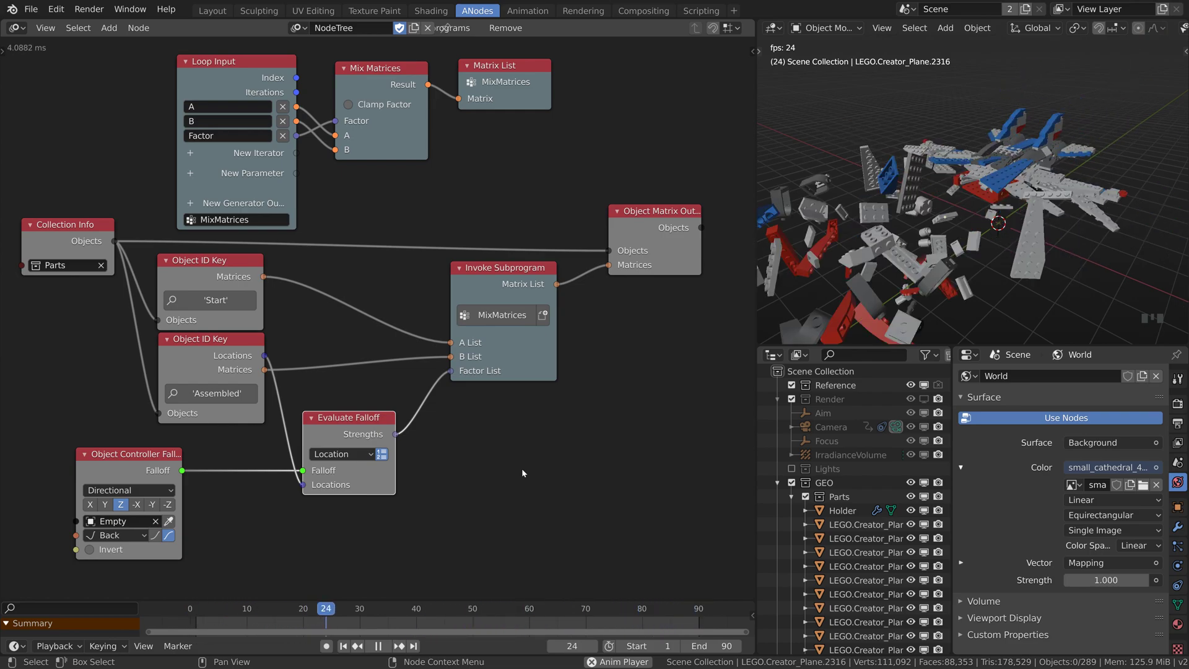
{"action": "key", "text": "space"}
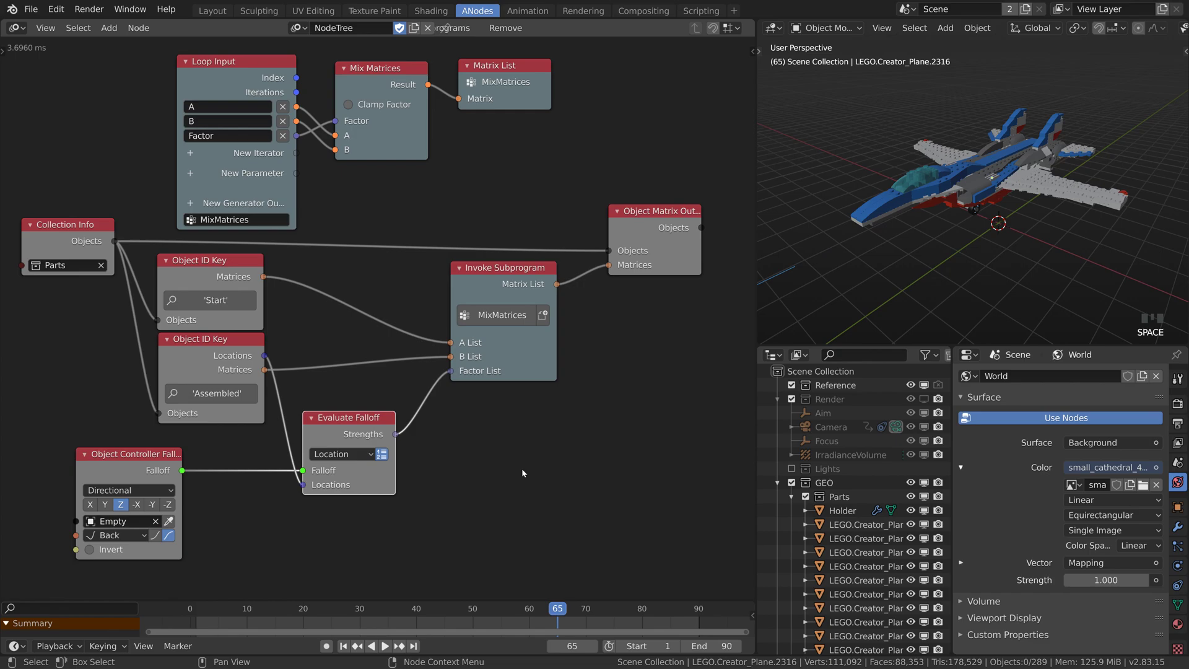
Add a Vector from Value node fed by Evaluate Falloff's Strengths and tidy the surrounding nodes
{"action": "key", "text": "shift+a"}
{"action": "left_click", "coordinate": [627, 286]}
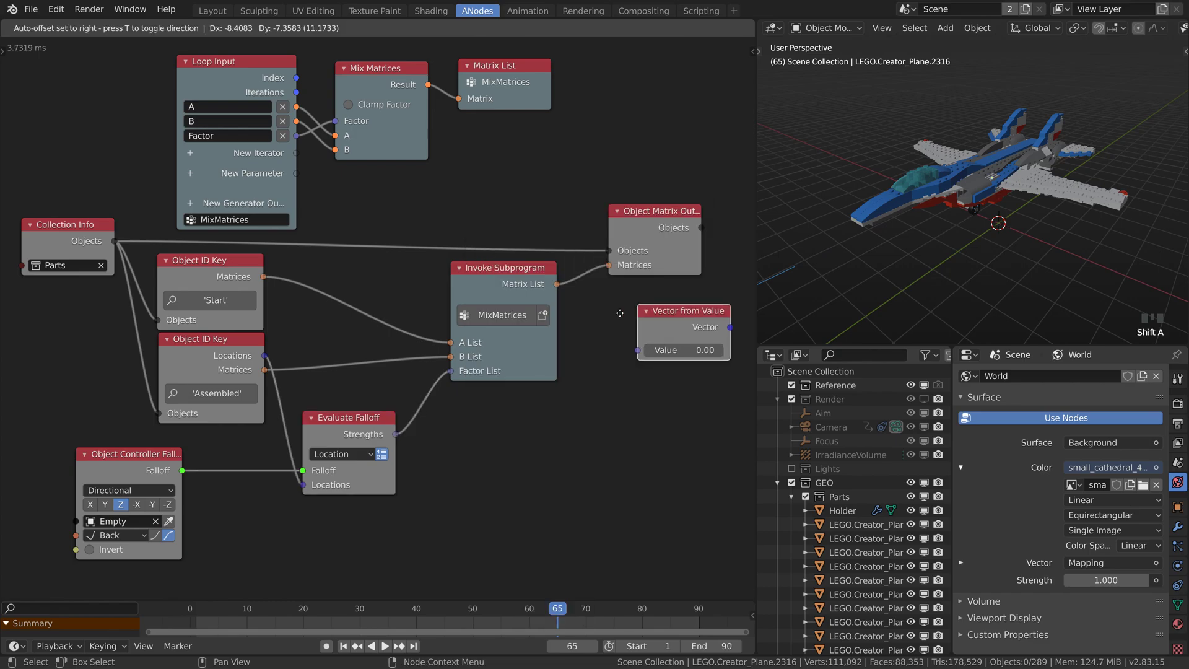
{"action": "left_click", "coordinate": [429, 434]}
{"action": "left_click_drag", "start_coordinate": [395, 434], "coordinate": [455, 464]}
{"action": "left_click_drag", "start_coordinate": [356, 419], "coordinate": [335, 394]}
{"action": "left_click_drag", "start_coordinate": [535, 501], "coordinate": [495, 347]}
{"action": "left_click_drag", "start_coordinate": [504, 335], "coordinate": [452, 326]}
Add an Object Transforms Output node with X, Y and Z scale enabled, linking the Object Matrix Output objects and the vectors as Scales
{"action": "left_click_drag", "start_coordinate": [654, 211], "coordinate": [568, 203]}
{"action": "scroll", "coordinate": [627, 363], "scroll_direction": "down", "scroll_amount": 1}
{"action": "middle_click_drag", "start_coordinate": [627, 362], "coordinate": [582, 362]}
{"action": "key", "text": "shift+a"}
{"action": "mouse_move", "coordinate": [594, 413]}
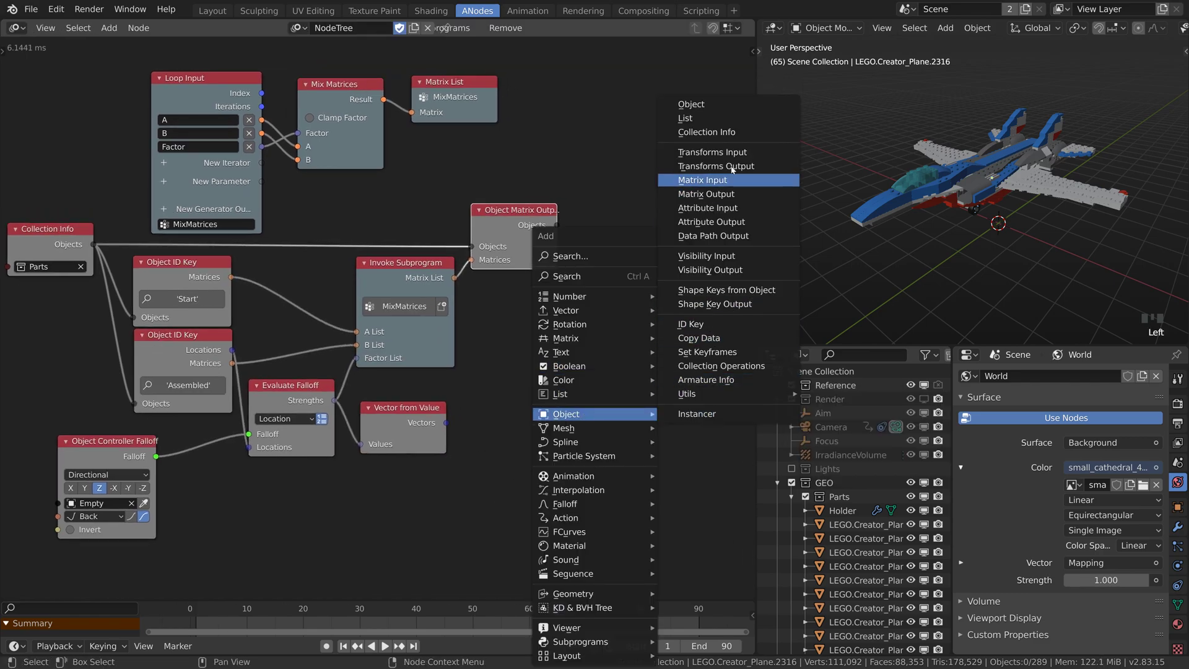
{"action": "left_click", "coordinate": [733, 166]}
{"action": "left_click", "coordinate": [666, 223]}
{"action": "left_click_drag", "start_coordinate": [556, 225], "coordinate": [698, 274]}
{"action": "left_click_drag", "start_coordinate": [445, 422], "coordinate": [609, 303]}
Play the animation to check how the bricks scale up while assembling
{"action": "key", "text": "space"}
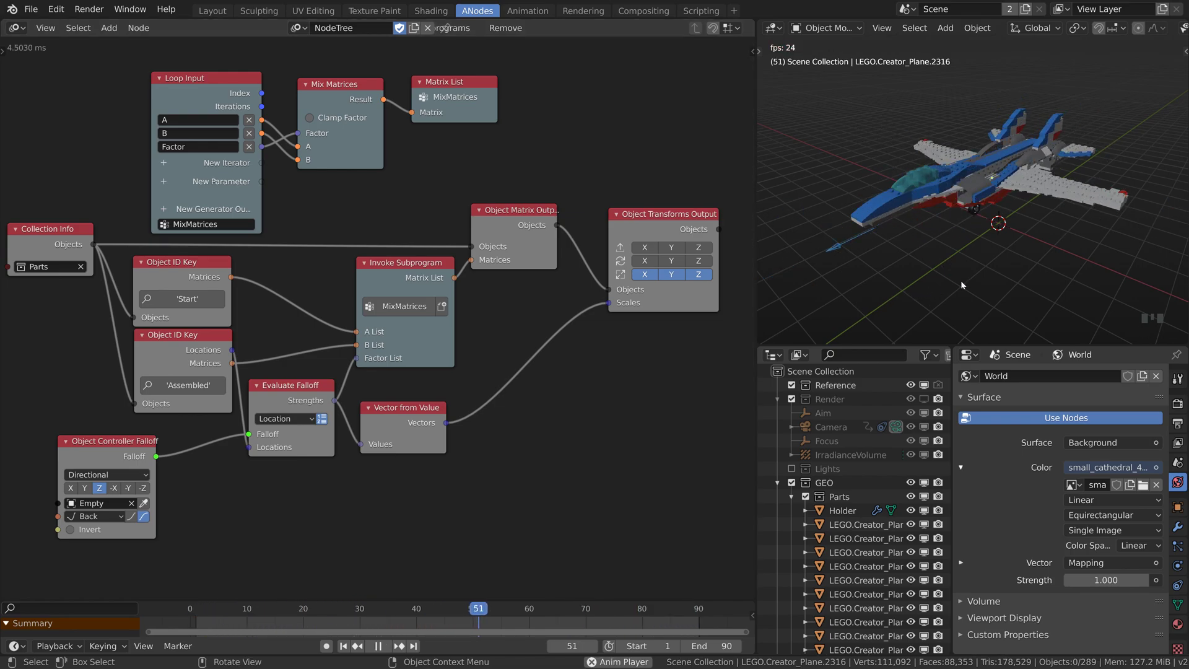
{"action": "scroll", "coordinate": [961, 280], "scroll_direction": "up", "scroll_amount": 3}
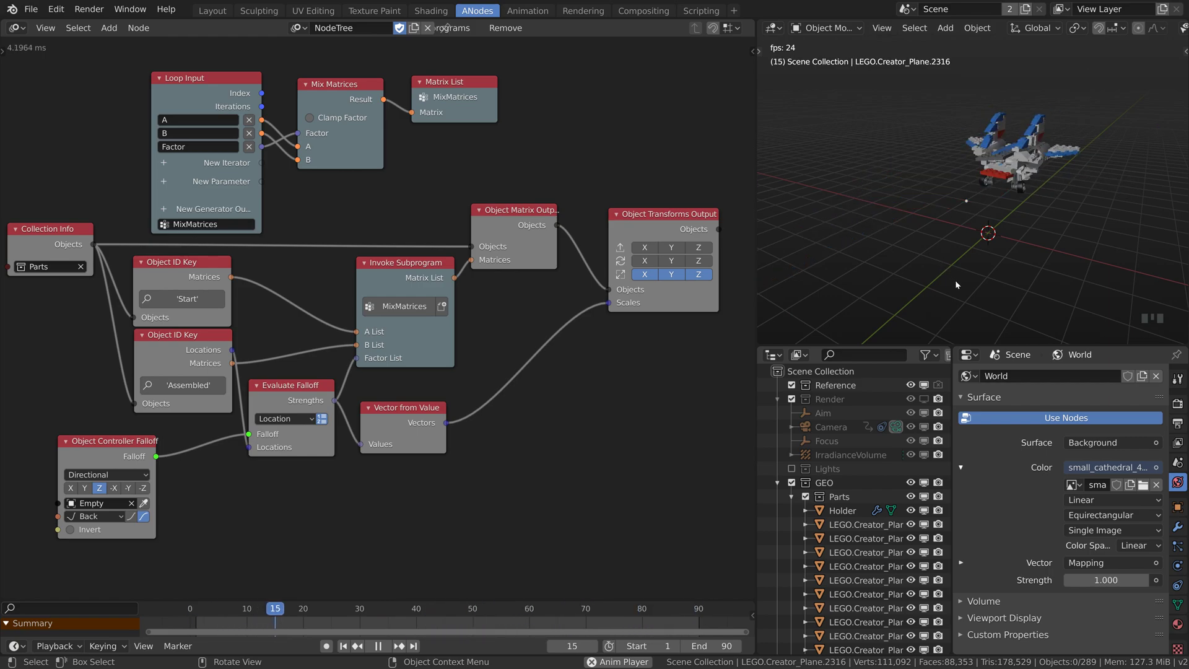
{"action": "key", "text": "space"}
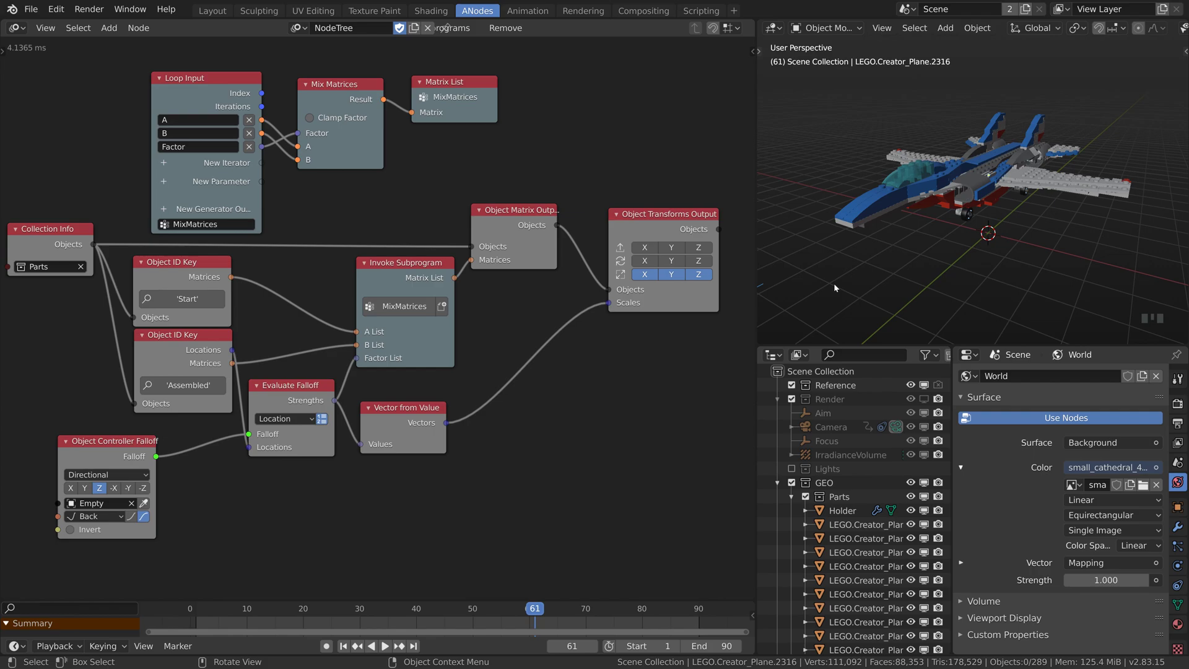
Go to frame 90 and turn off Auto Execution for the animation node tree
{"action": "left_click", "coordinate": [698, 613]}
{"action": "key", "text": "t"}
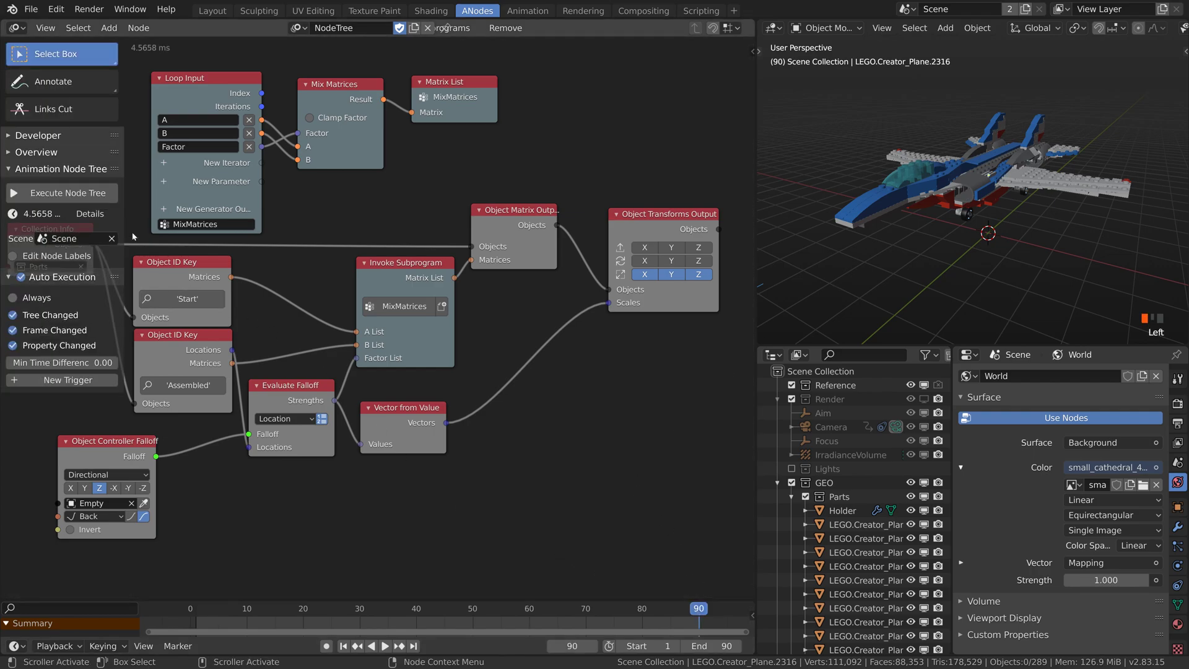
{"action": "left_click", "coordinate": [21, 277]}
{"action": "key", "text": "t"}
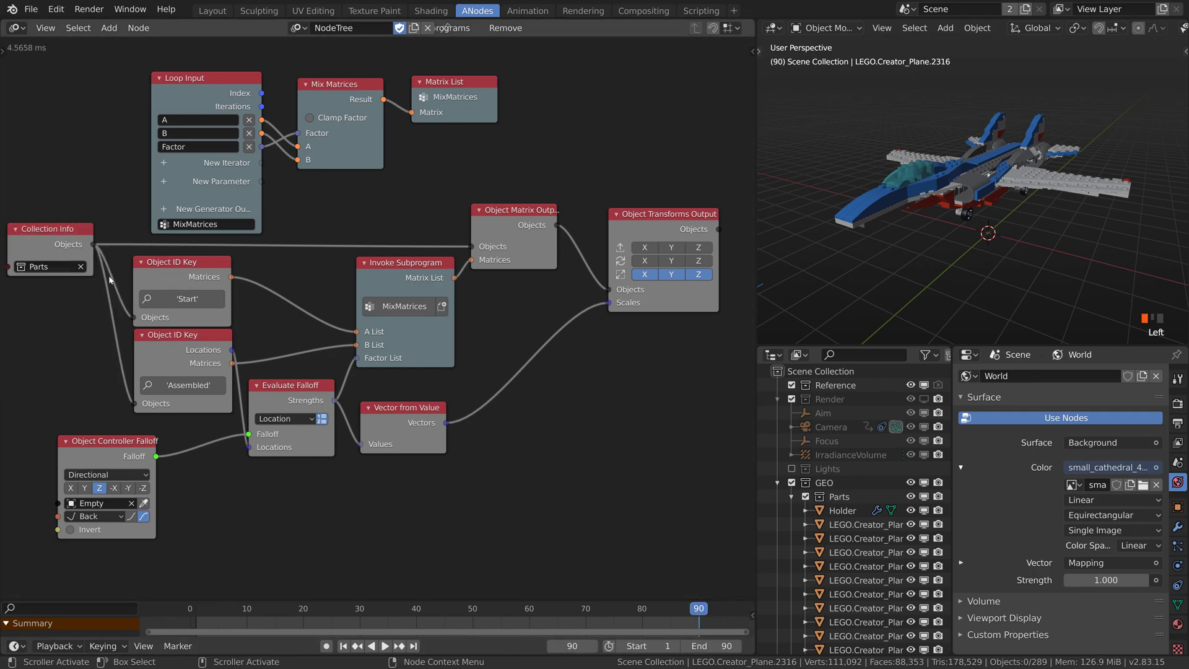
Switch to the Layout workspace and select all the plane's bricks with Select Grouped
{"action": "left_click", "coordinate": [212, 10]}
{"action": "scroll", "coordinate": [610, 353], "scroll_direction": "up", "scroll_amount": 4}
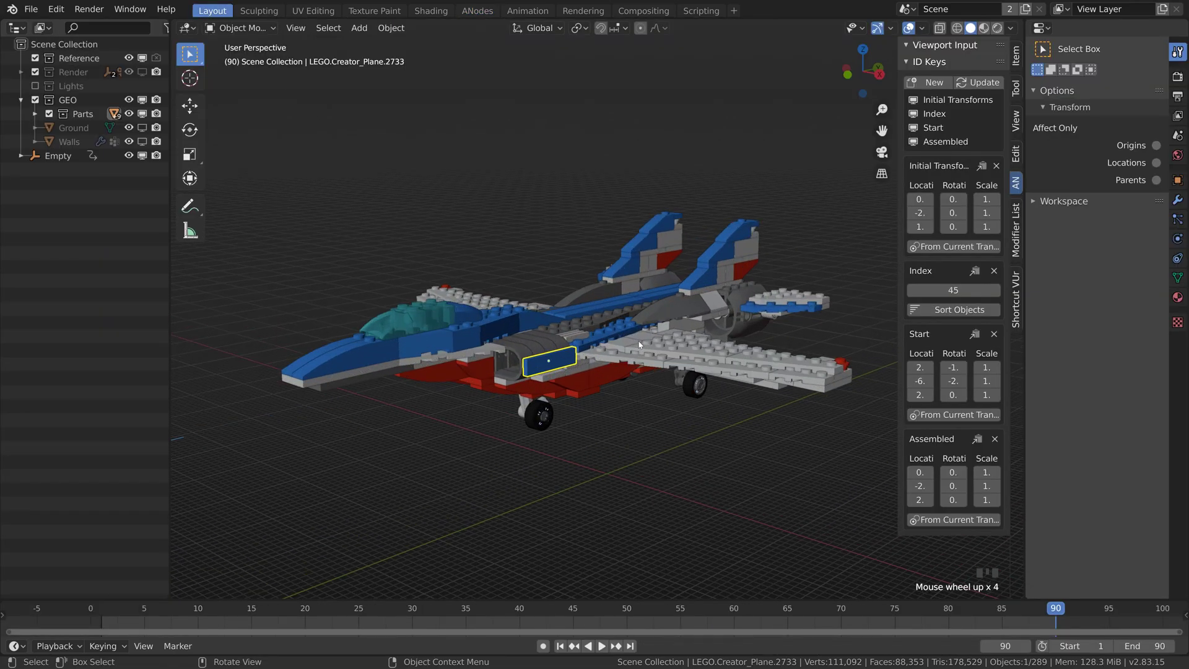
{"action": "key", "text": "shift+g"}
{"action": "left_click", "coordinate": [634, 350]}
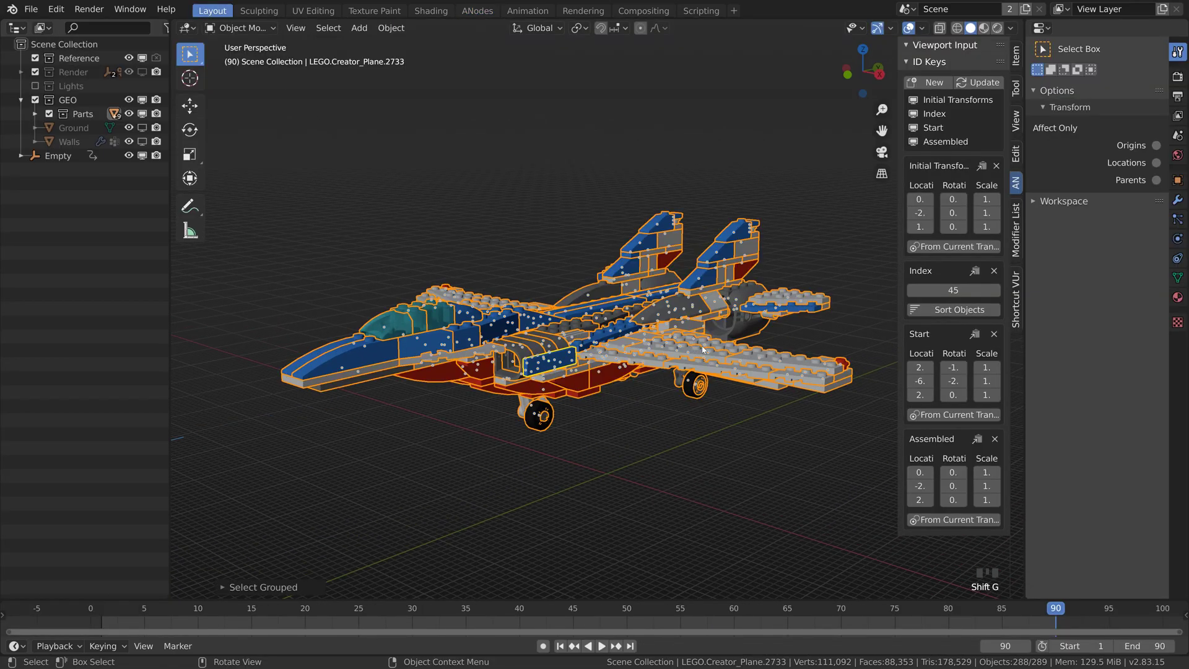
Enable an active rigid body on the active brick with friction 0.719 and rotation damping 0.860
{"action": "key", "text": "n"}
{"action": "left_click", "coordinate": [1177, 239]}
{"action": "left_click", "coordinate": [1103, 157]}
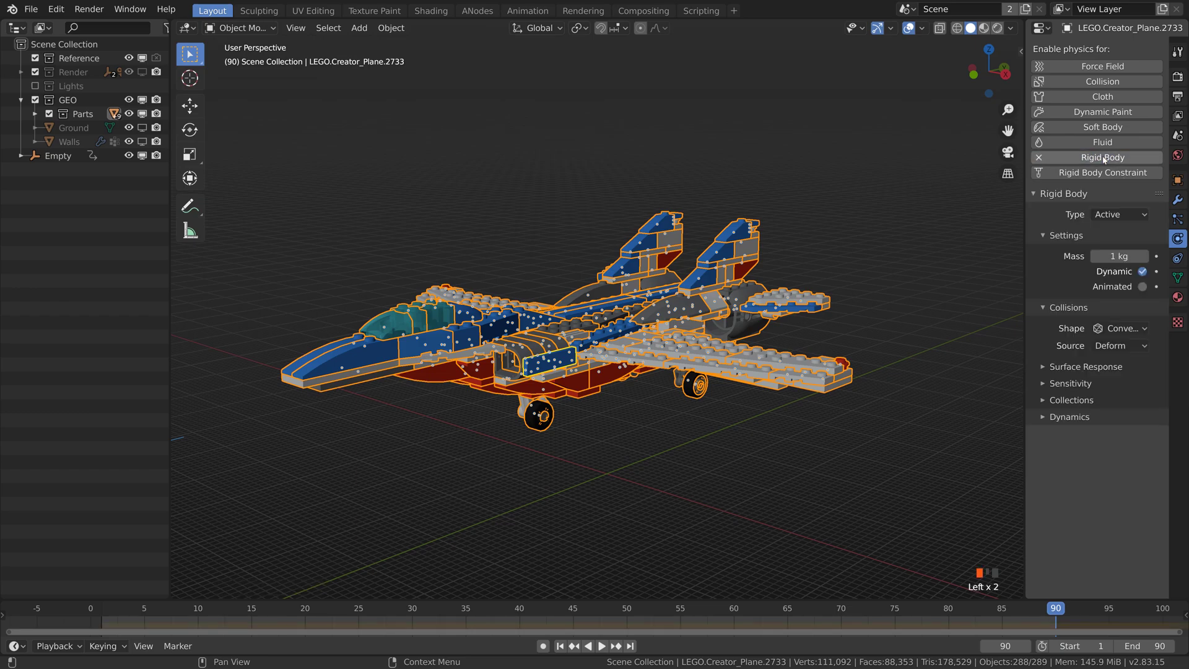
{"action": "left_click", "coordinate": [1039, 368]}
{"action": "mouse_move", "coordinate": [1115, 387]}
{"action": "left_mouse_down"}
{"action": "mouse_move", "coordinate": [1143, 387]}
{"action": "mouse_move", "coordinate": [1132, 387]}
{"action": "left_mouse_up"}
{"action": "left_click", "coordinate": [1047, 458]}
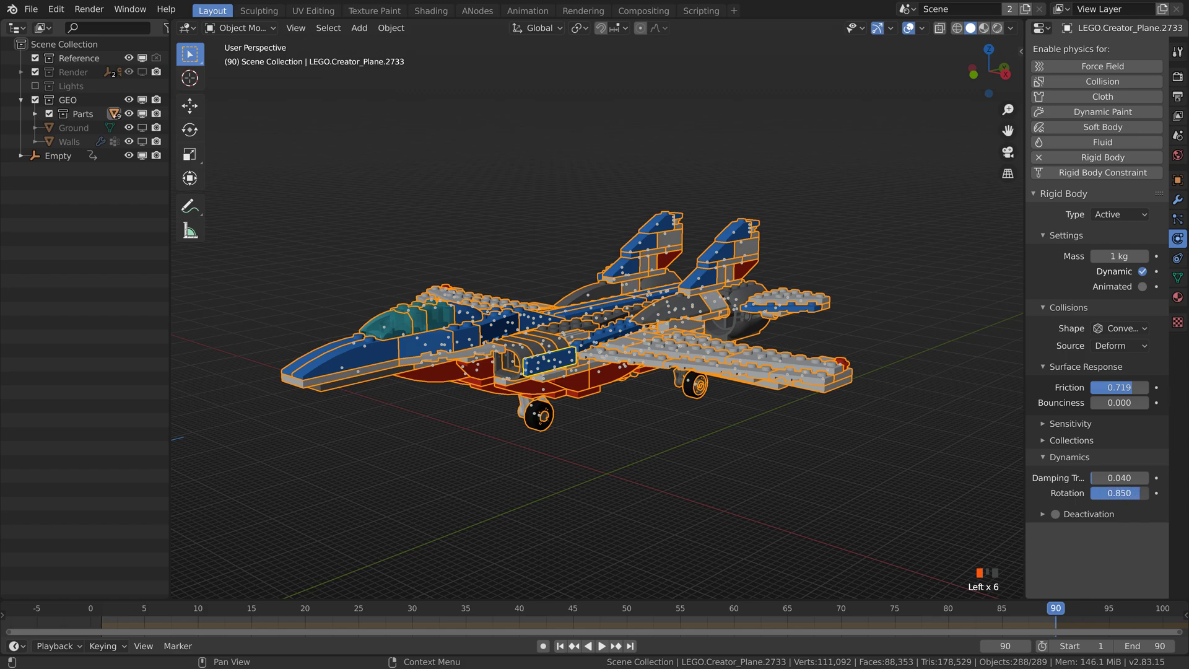
Copy the active brick's rigid body settings to all selected bricks and play the simulation
{"action": "left_click", "coordinate": [391, 27]}
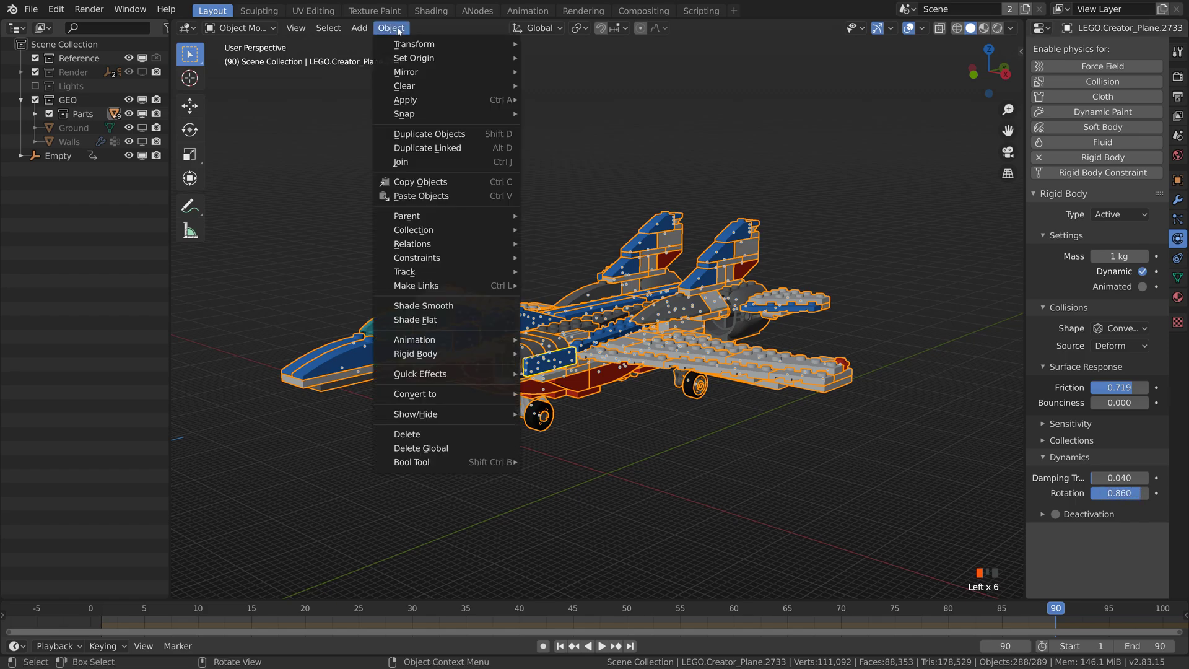
{"action": "mouse_move", "coordinate": [469, 353]}
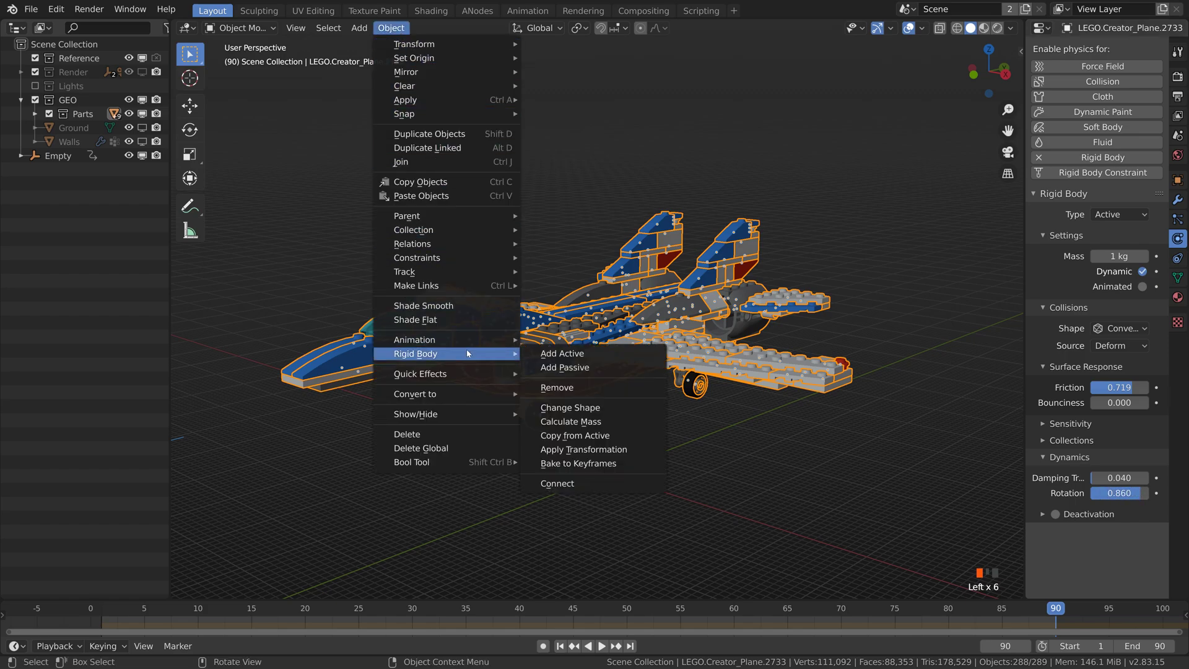
{"action": "left_click", "coordinate": [600, 436]}
{"action": "key", "text": "space"}
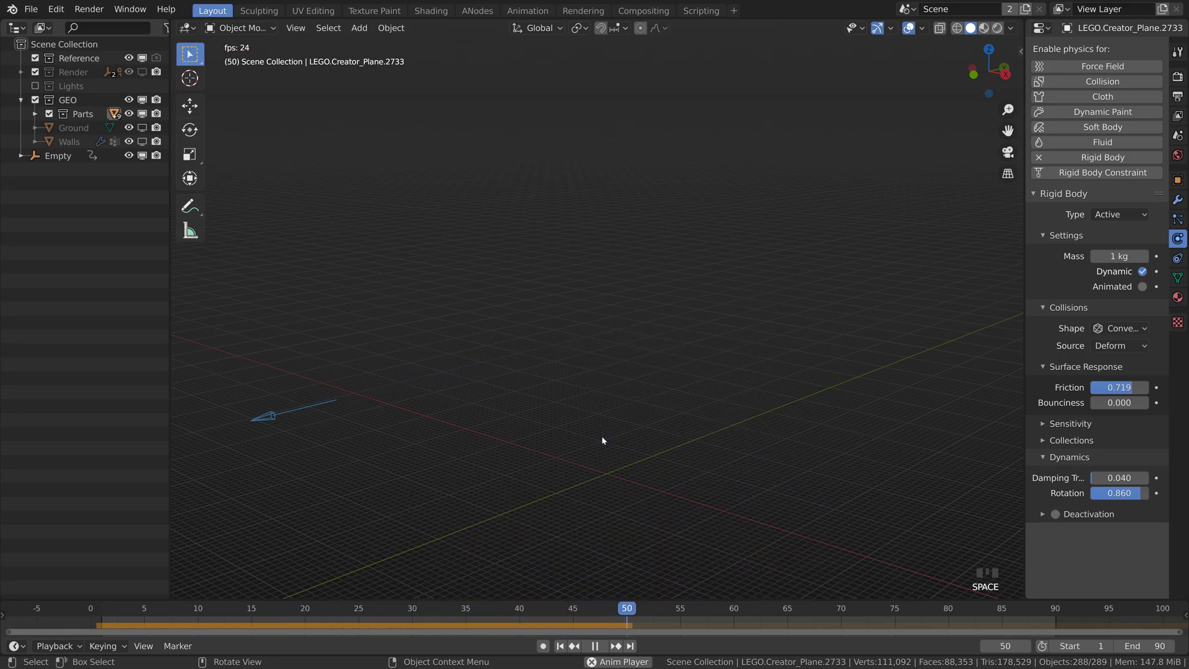
{"action": "key", "text": "space"}
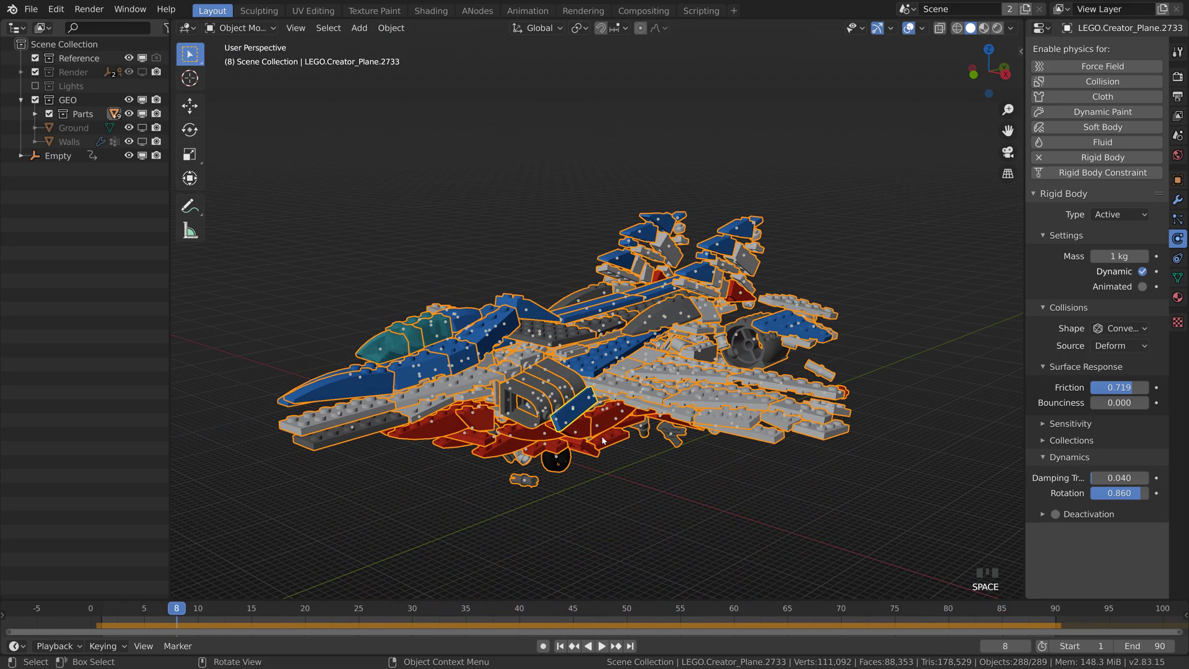
Turn off gravity for the scene and play the rigid body simulation
{"action": "left_click", "coordinate": [1178, 135]}
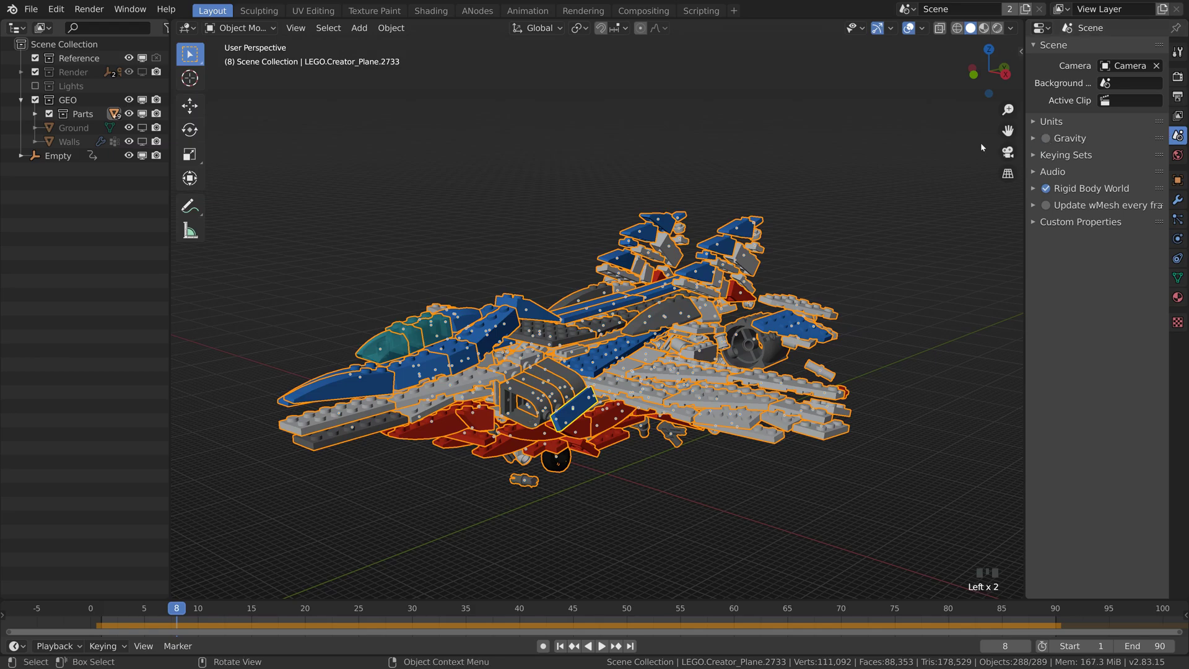
{"action": "key", "text": "space"}
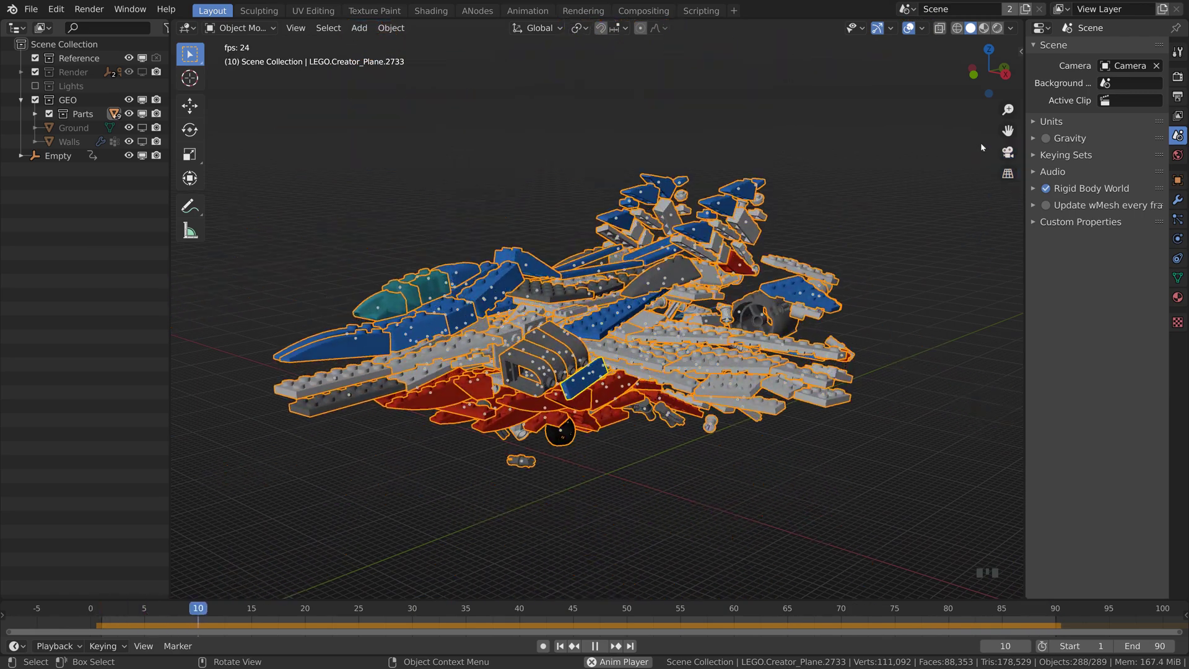
{"action": "key", "text": "space"}
Set the active brick's translation damping to 0.931 and copy its rigid body settings to the selected bricks
{"action": "left_click", "coordinate": [1179, 239]}
{"action": "left_click_drag", "start_coordinate": [1107, 478], "coordinate": [1122, 477]}
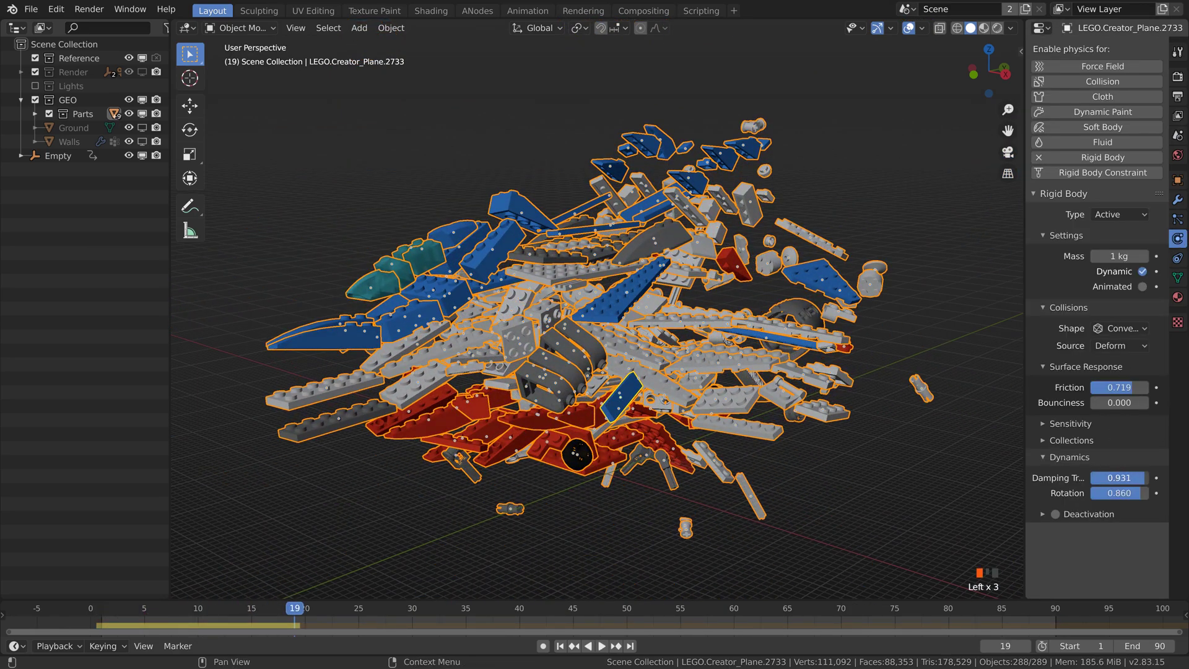
{"action": "left_click", "coordinate": [383, 33]}
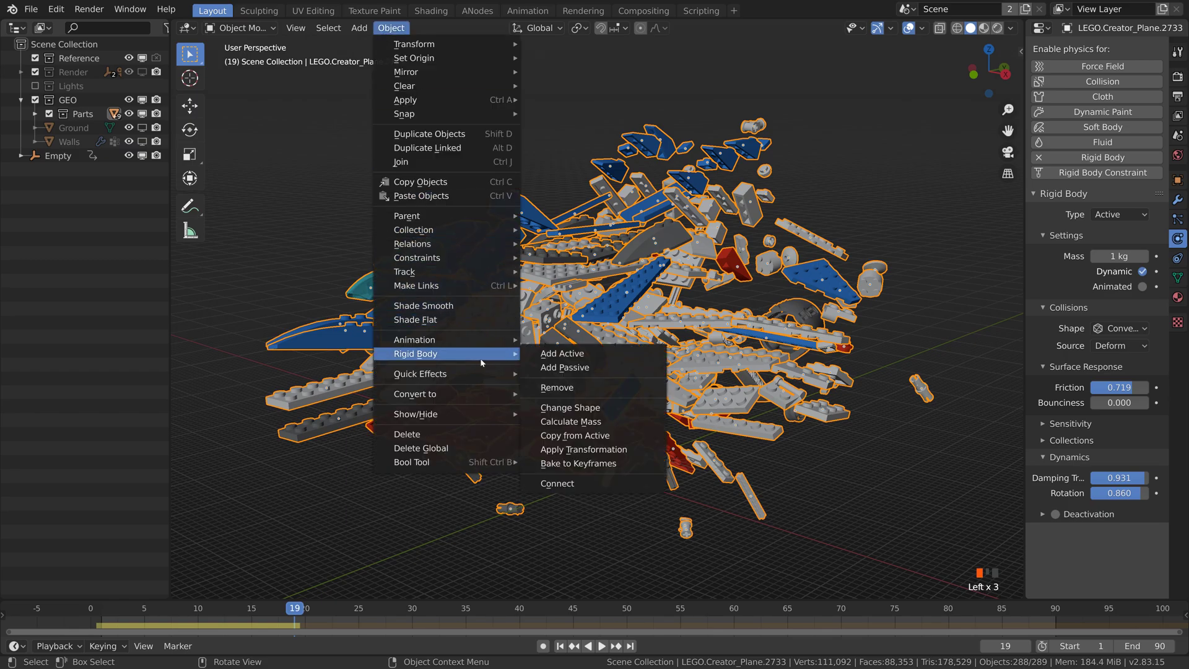
Return to frame 1 and play the simulation with the increased damping
{"action": "left_click", "coordinate": [560, 647]}
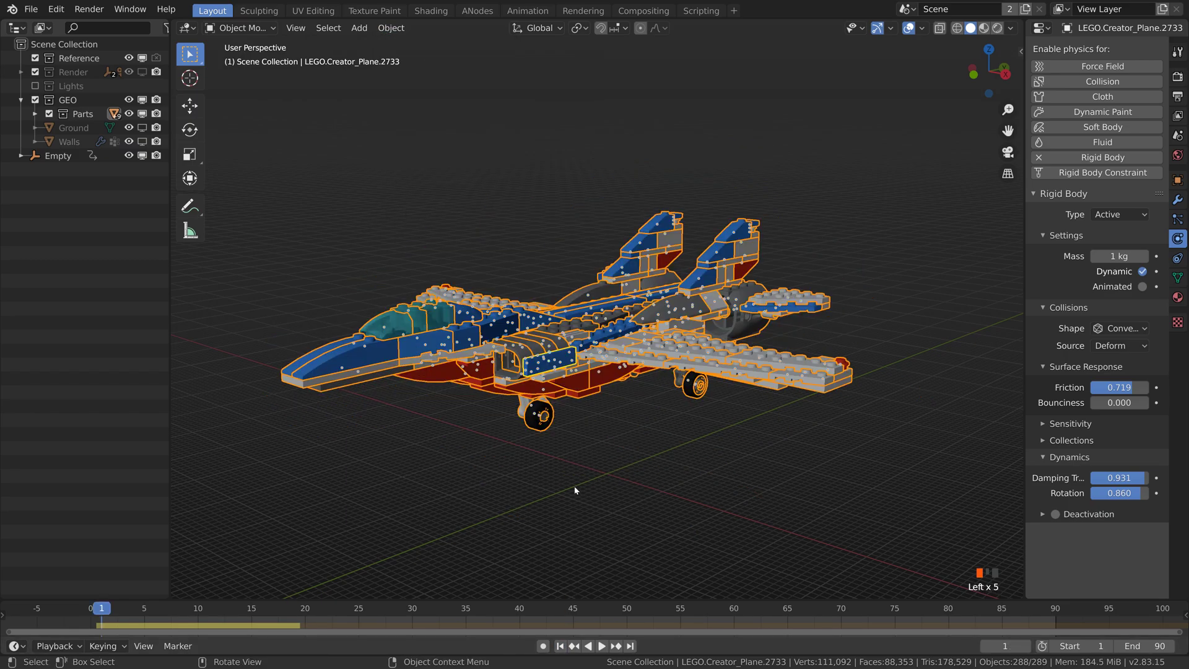
{"action": "key", "text": "space"}
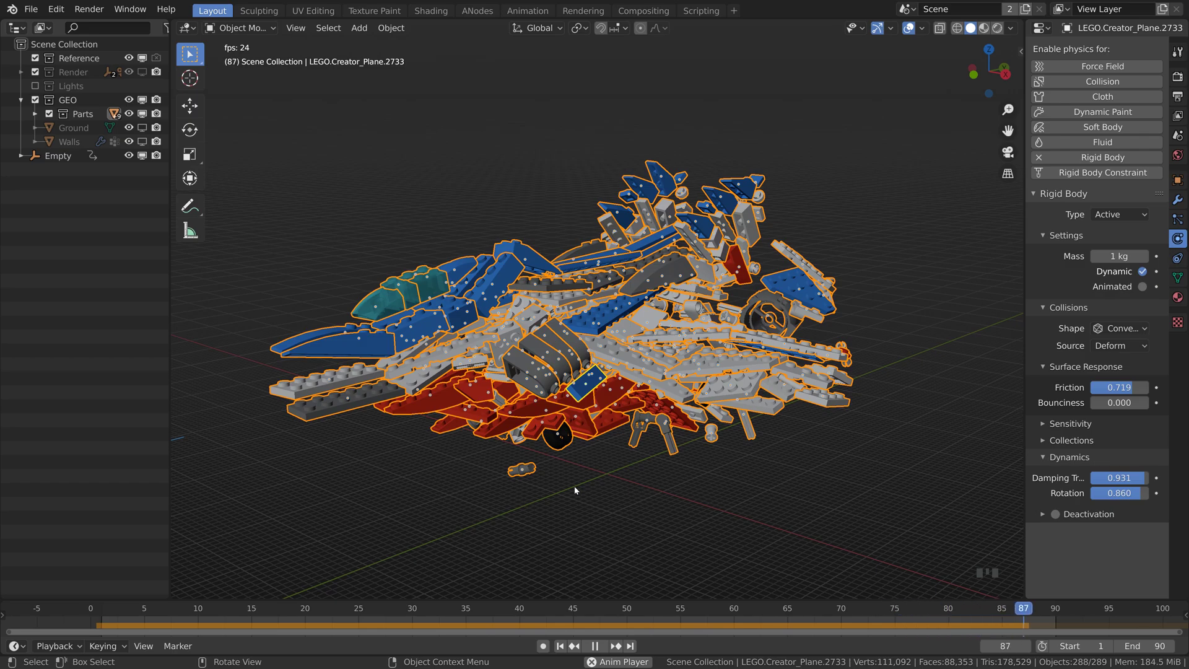
{"action": "key", "text": "space"}
Try to rescale and shift the Empty's animation keyframes in time, and play the animation
{"action": "left_click", "coordinate": [58, 156]}
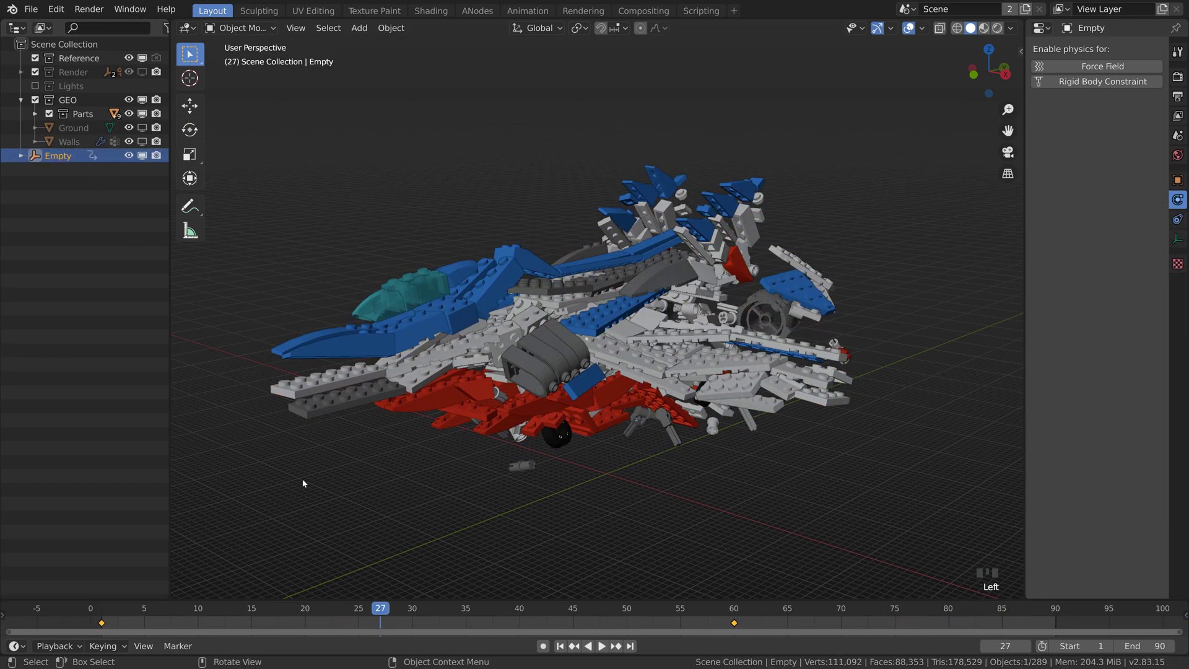
{"action": "key", "text": "s"}
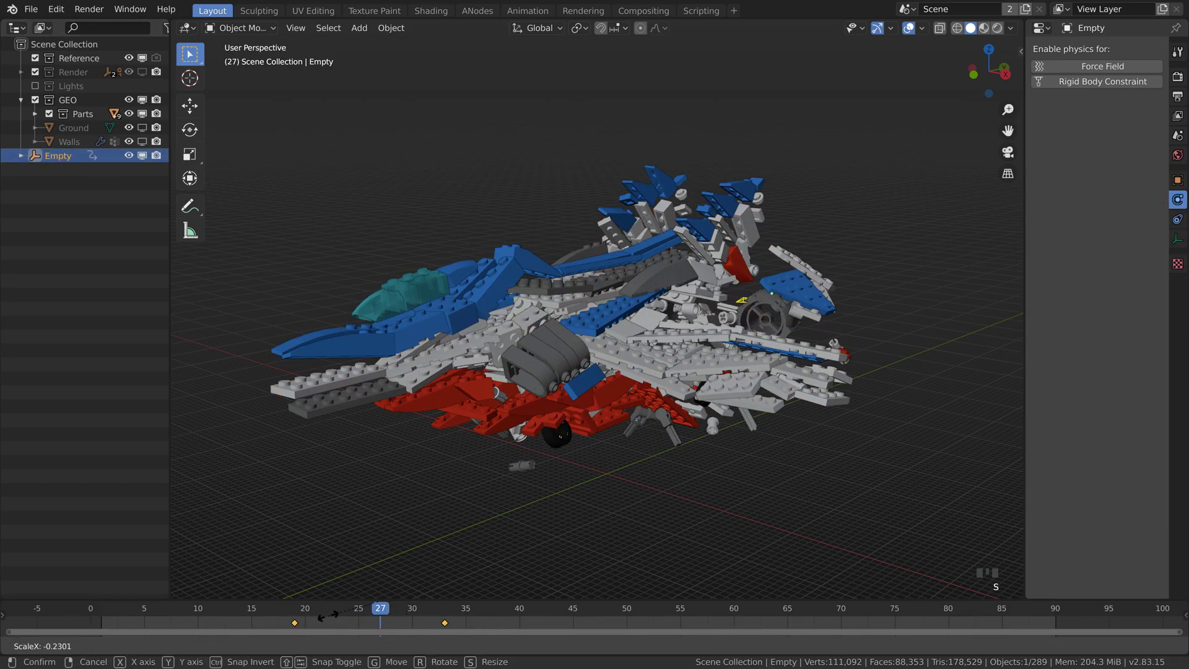
{"action": "left_click", "coordinate": [327, 616]}
{"action": "key", "text": "g"}
{"action": "left_click", "coordinate": [409, 628]}
{"action": "key", "text": "space"}
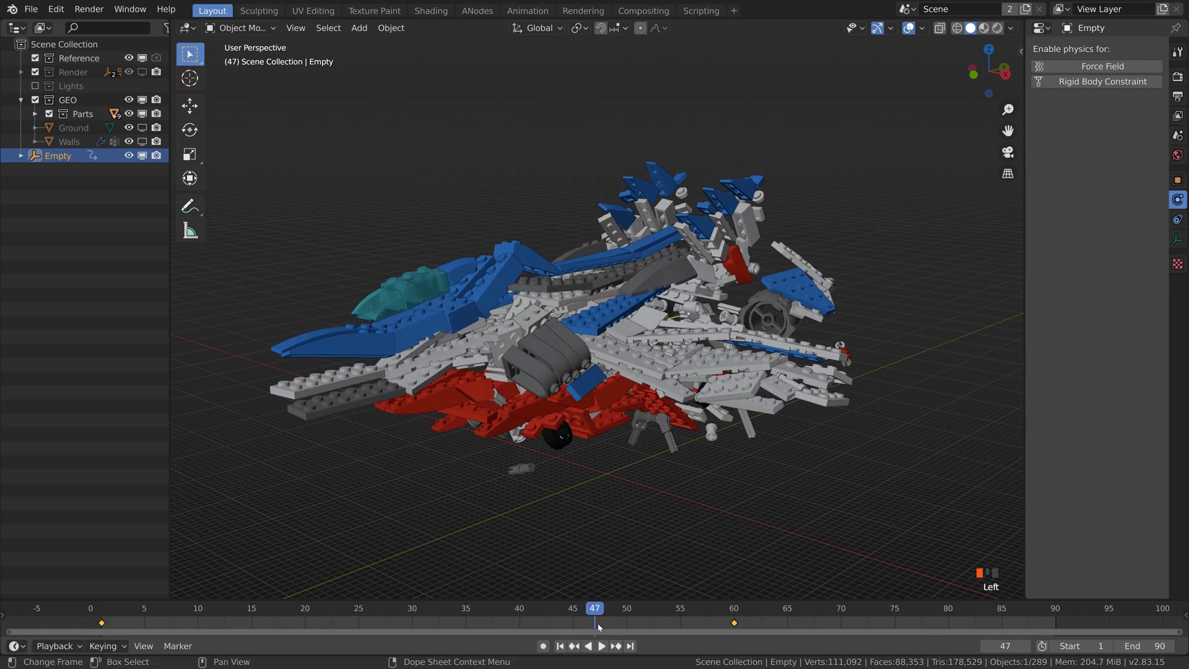
In the animation node tree, delete the transform-mixing nodes and 'Start' ID key, and move Vector from Value and Object Transforms Output aside
{"action": "left_click", "coordinate": [478, 12]}
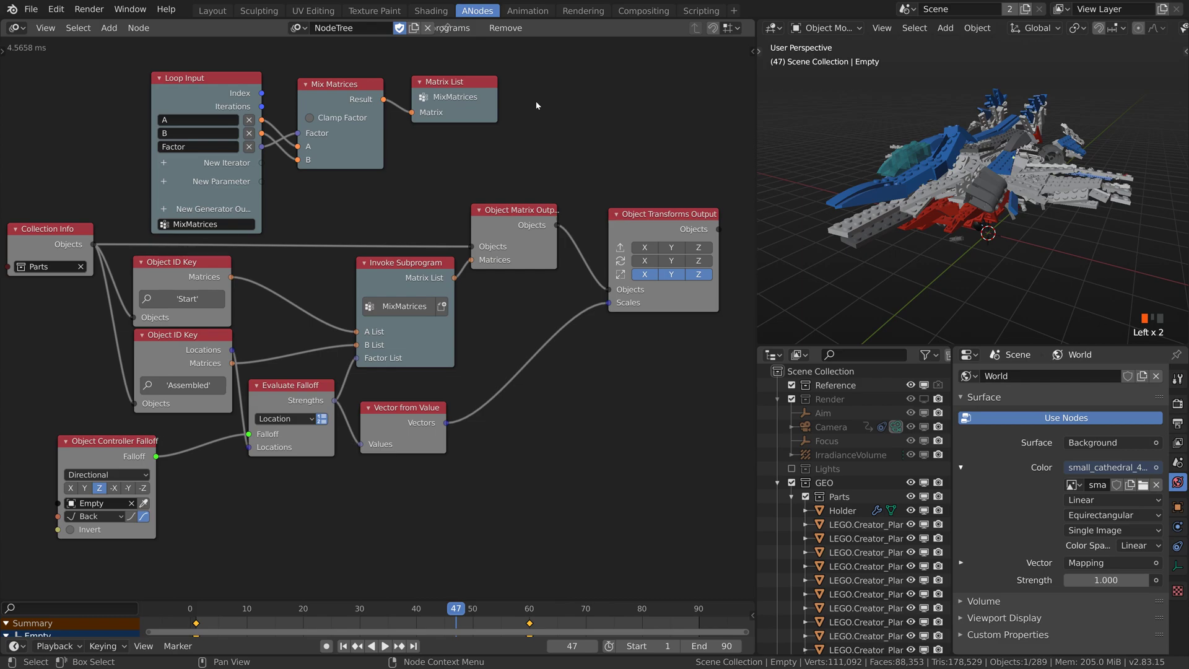
{"action": "left_click_drag", "start_coordinate": [505, 297], "coordinate": [226, 253]}
{"action": "key", "text": "x"}
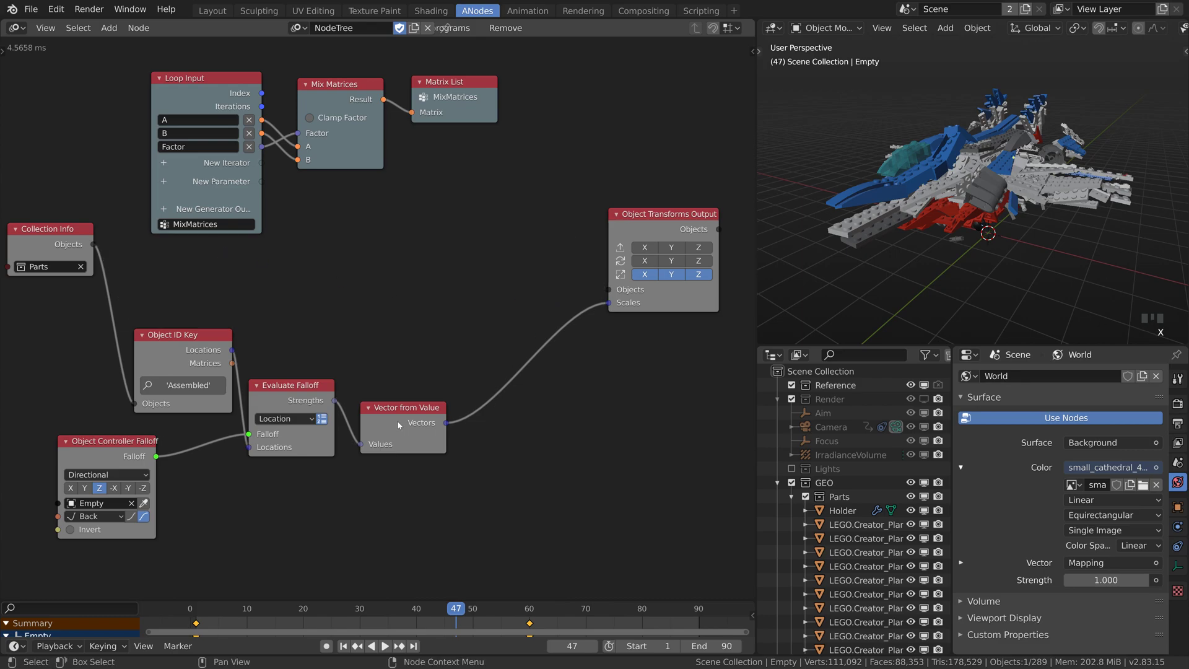
{"action": "left_click_drag", "start_coordinate": [402, 419], "coordinate": [476, 550]}
{"action": "left_click_drag", "start_coordinate": [636, 291], "coordinate": [646, 561]}
Copy the data path of the Dynamic rigid body setting from one of the plane's bricks
{"action": "left_click", "coordinate": [1178, 526]}
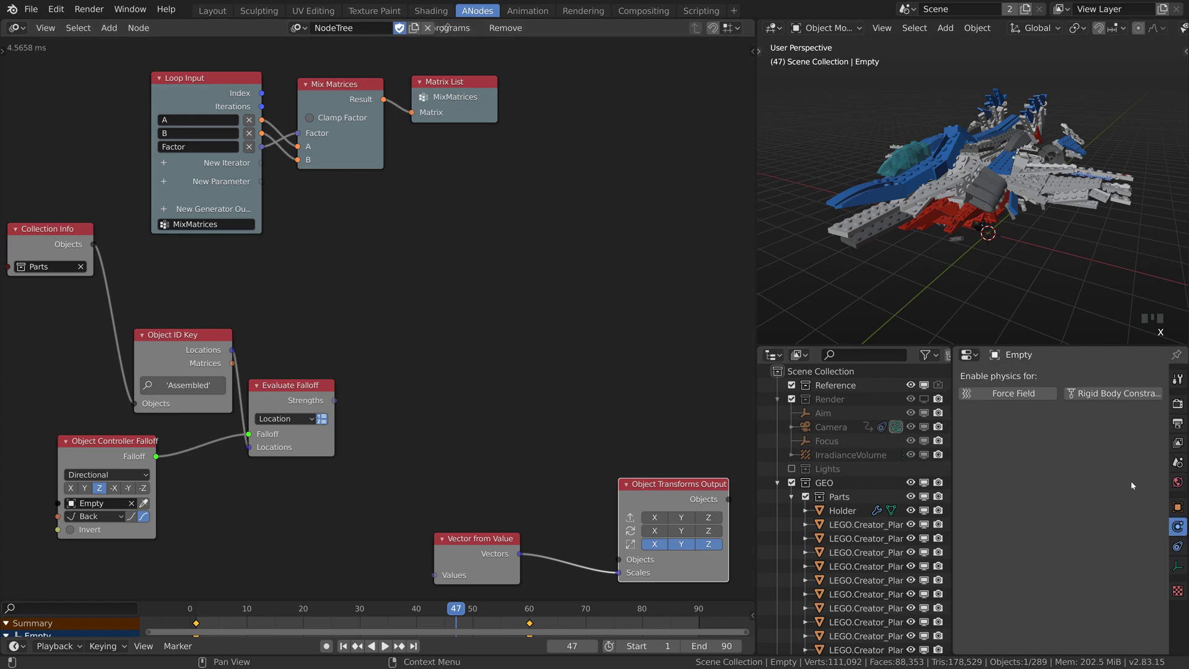
{"action": "left_click", "coordinate": [986, 198]}
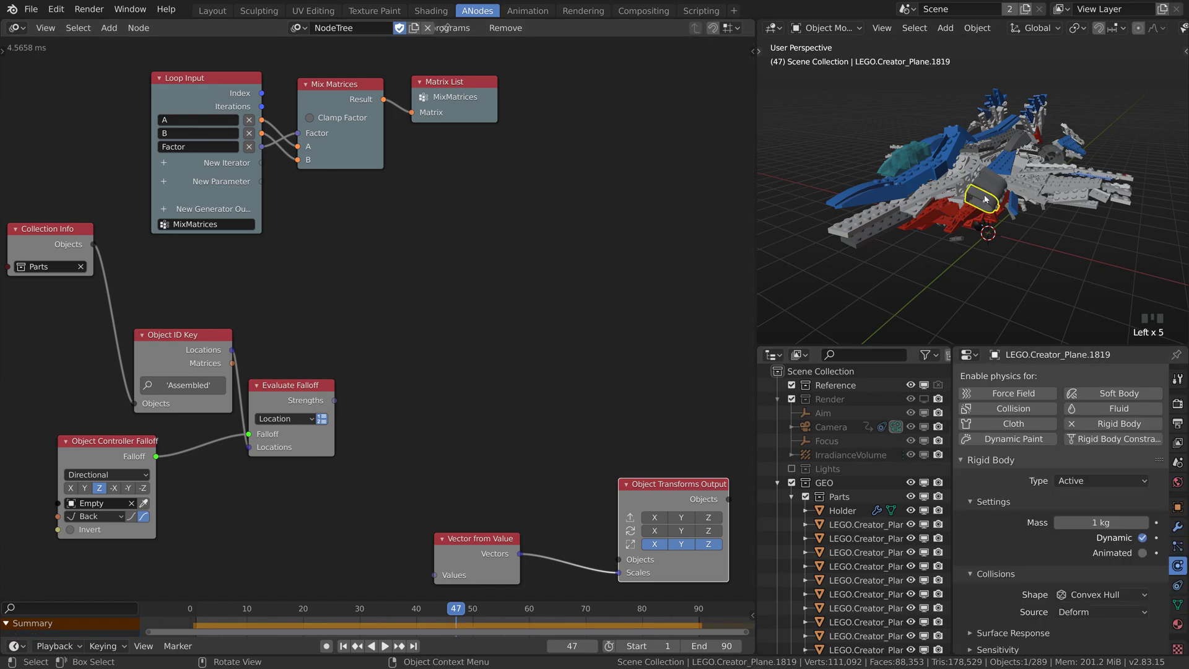
{"action": "double_click", "coordinate": [1146, 537]}
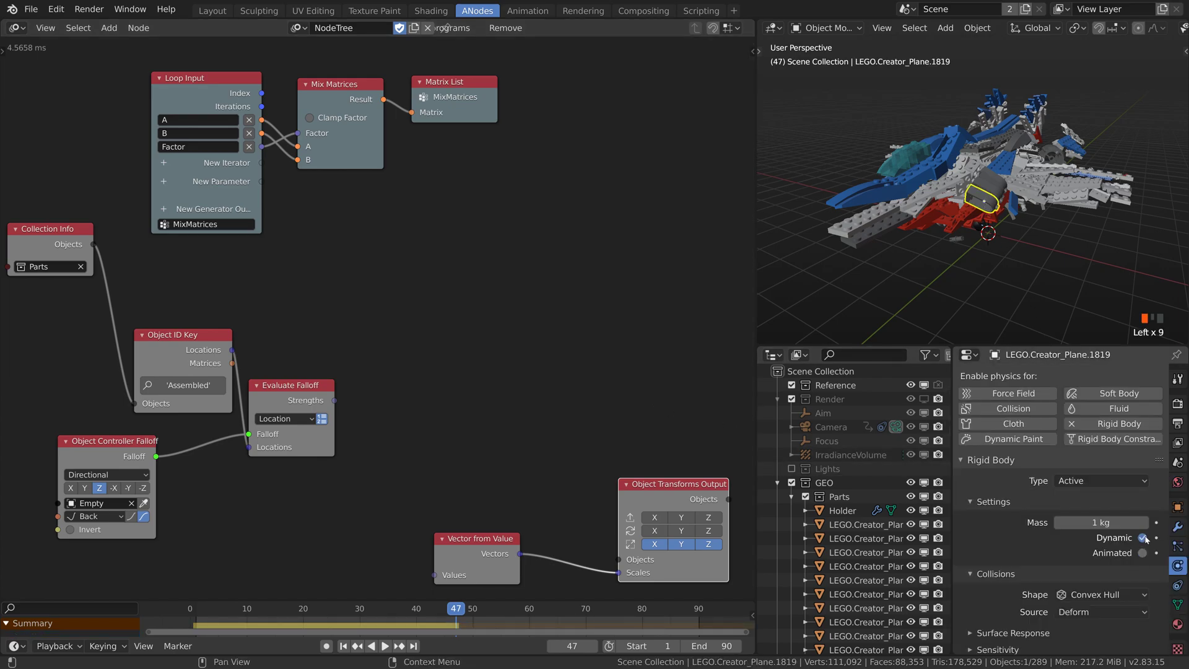
{"action": "right_click", "coordinate": [1145, 539]}
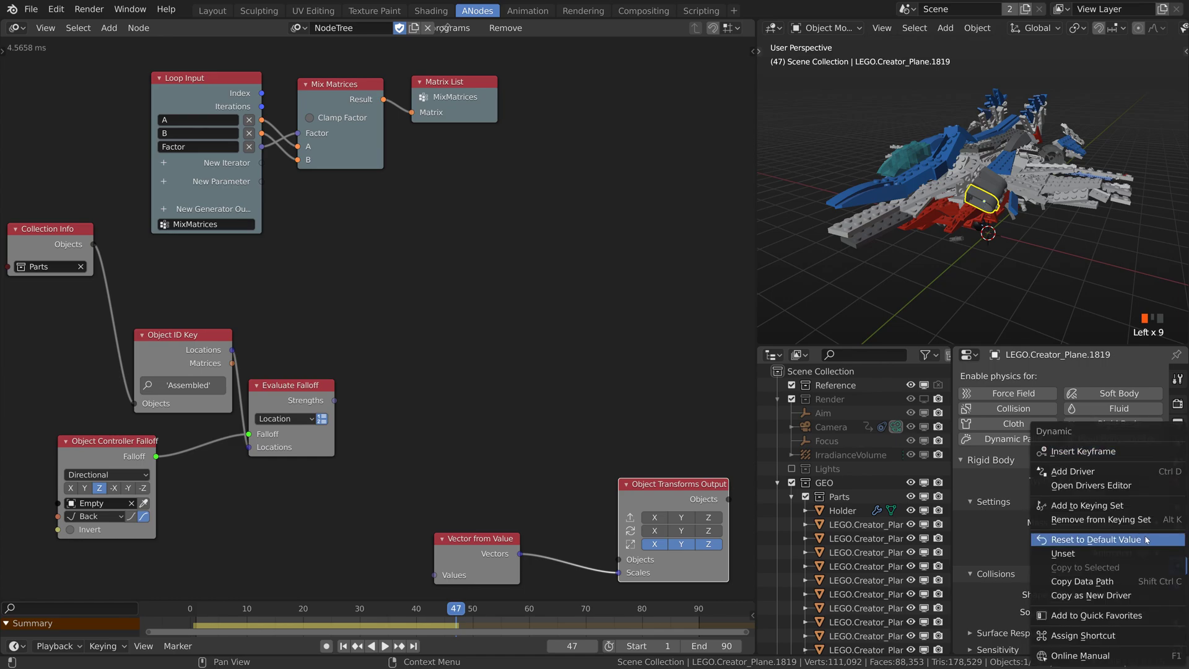
{"action": "left_click", "coordinate": [1095, 582]}
Add an Object Attribute Output node for rigid_body.enabled, fed by the Parts objects and the Evaluate Falloff strengths as multiple values
{"action": "key", "text": "shift+a"}
{"action": "mouse_move", "coordinate": [435, 300]}
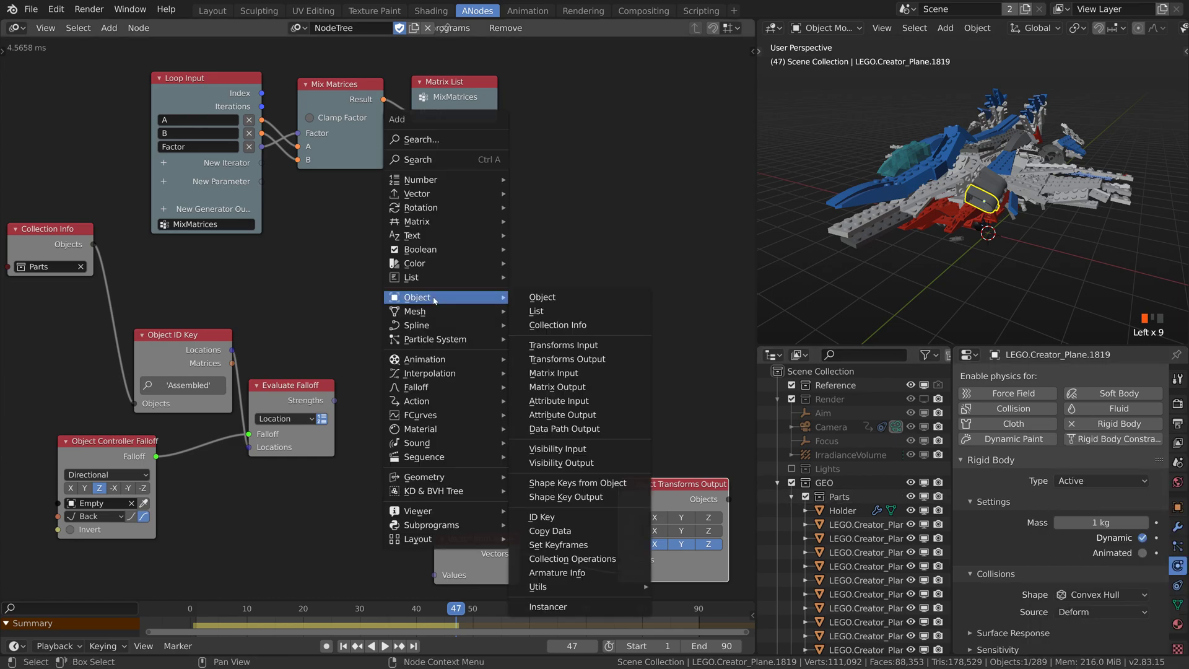
{"action": "left_click", "coordinate": [557, 414]}
{"action": "left_click", "coordinate": [456, 272]}
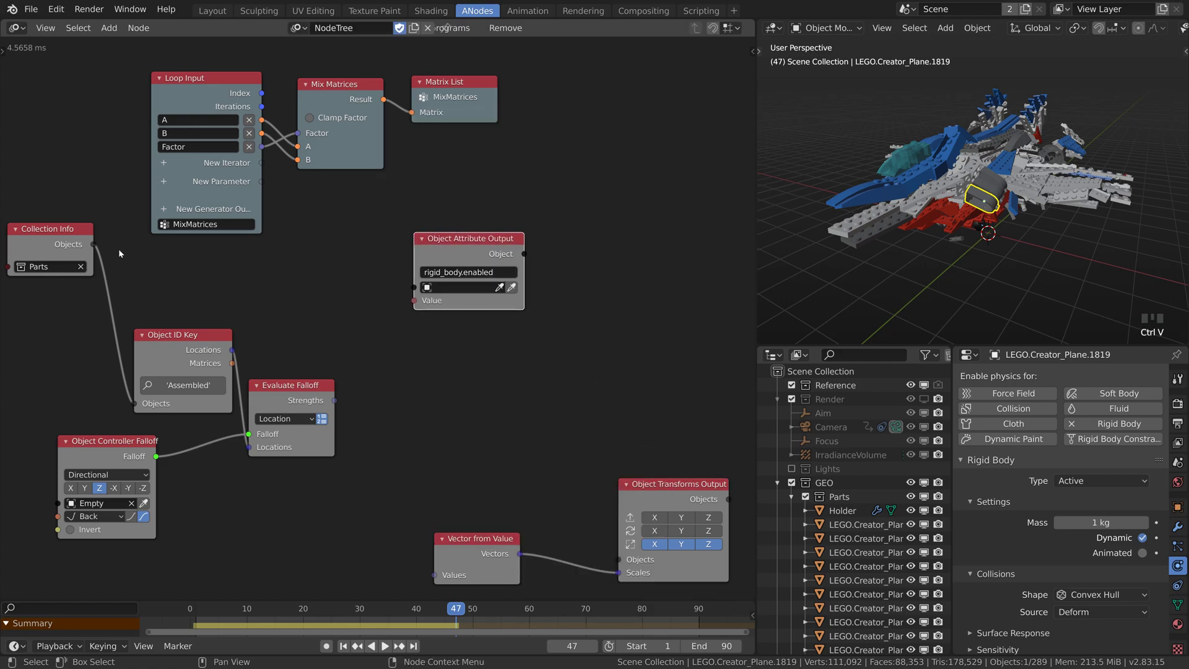
{"action": "left_click_drag", "start_coordinate": [93, 244], "coordinate": [414, 287]}
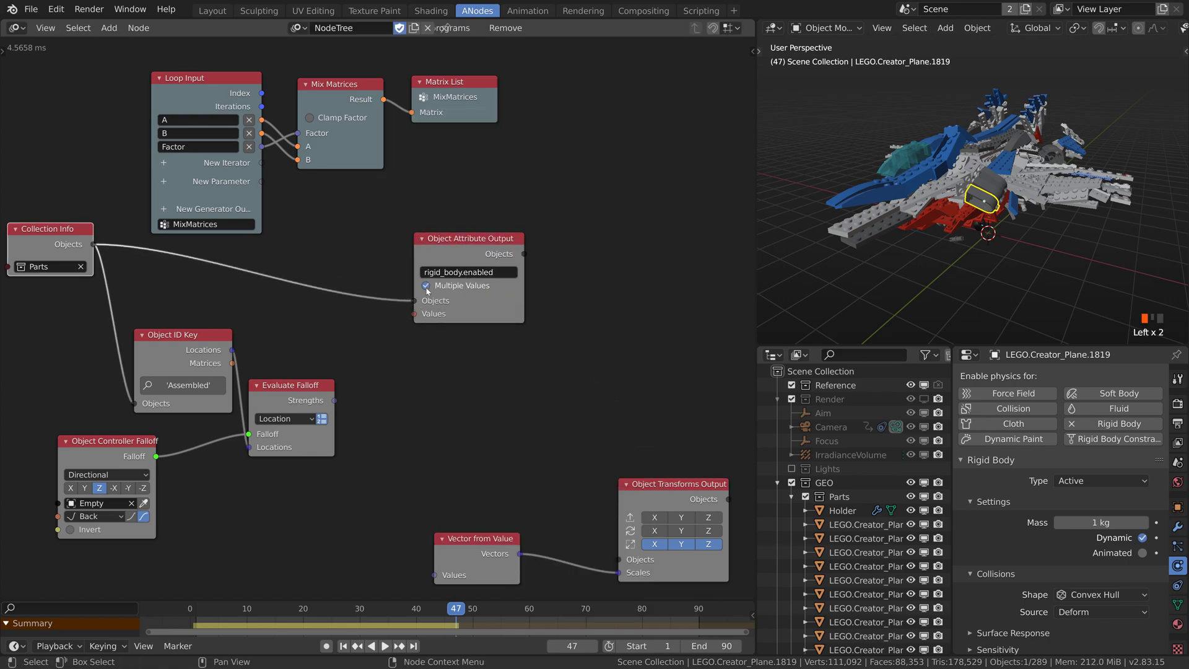
{"action": "left_click_drag", "start_coordinate": [335, 400], "coordinate": [413, 317]}
Enable auto execution for the node tree and play the simulation from the first frame
{"action": "key", "text": "t"}
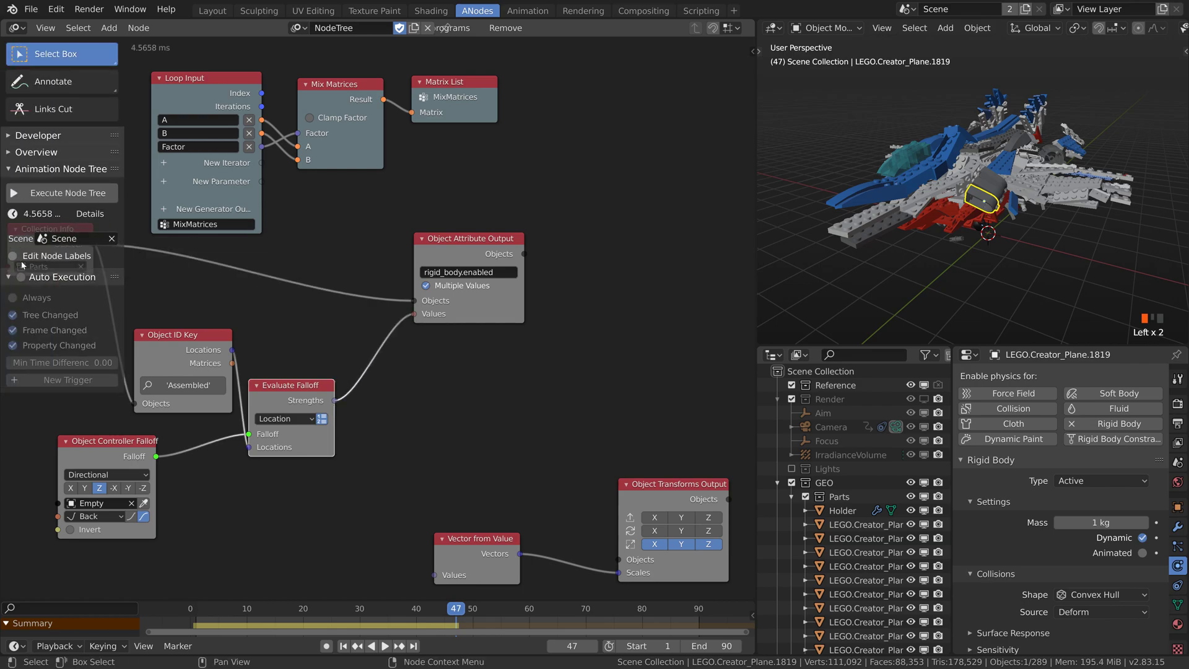
{"action": "left_click", "coordinate": [21, 277]}
{"action": "middle_click_drag", "start_coordinate": [259, 314], "coordinate": [403, 311]}
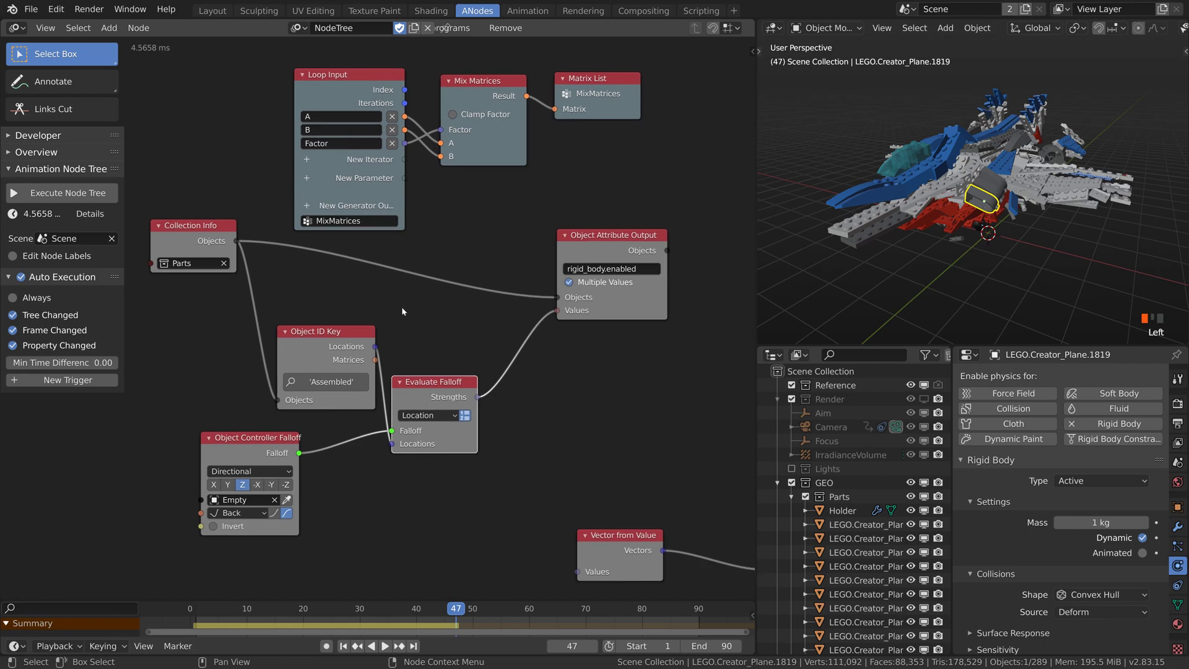
{"action": "key", "text": "shift+Left"}
{"action": "key", "text": "space"}
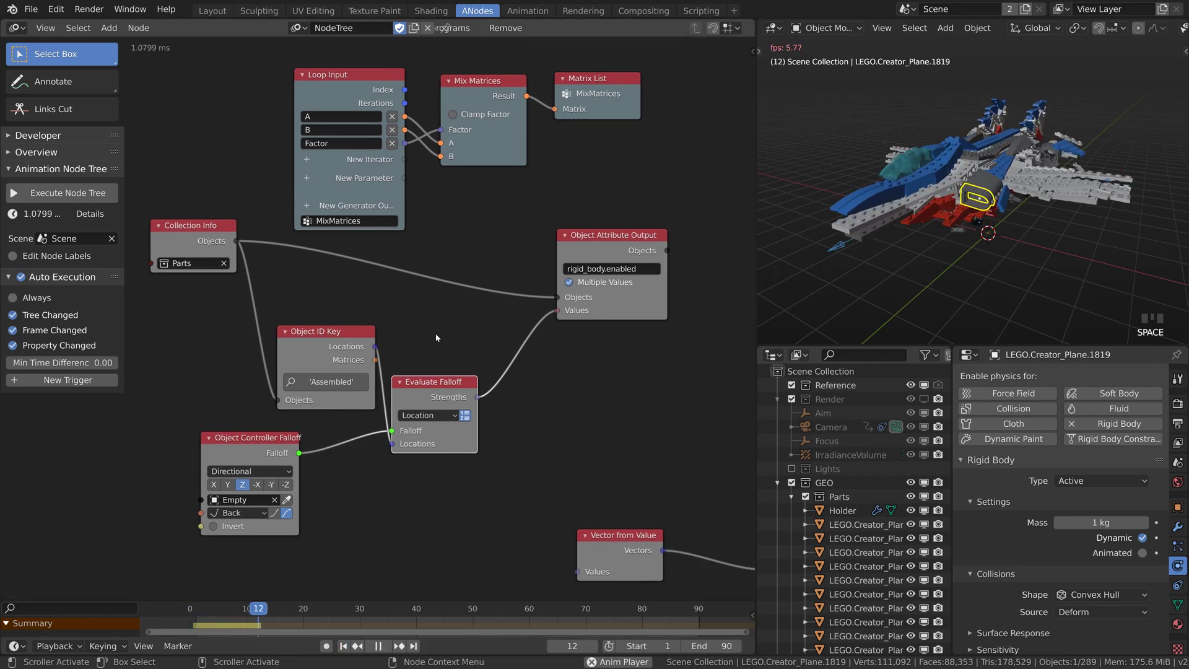
{"action": "key", "text": "space"}
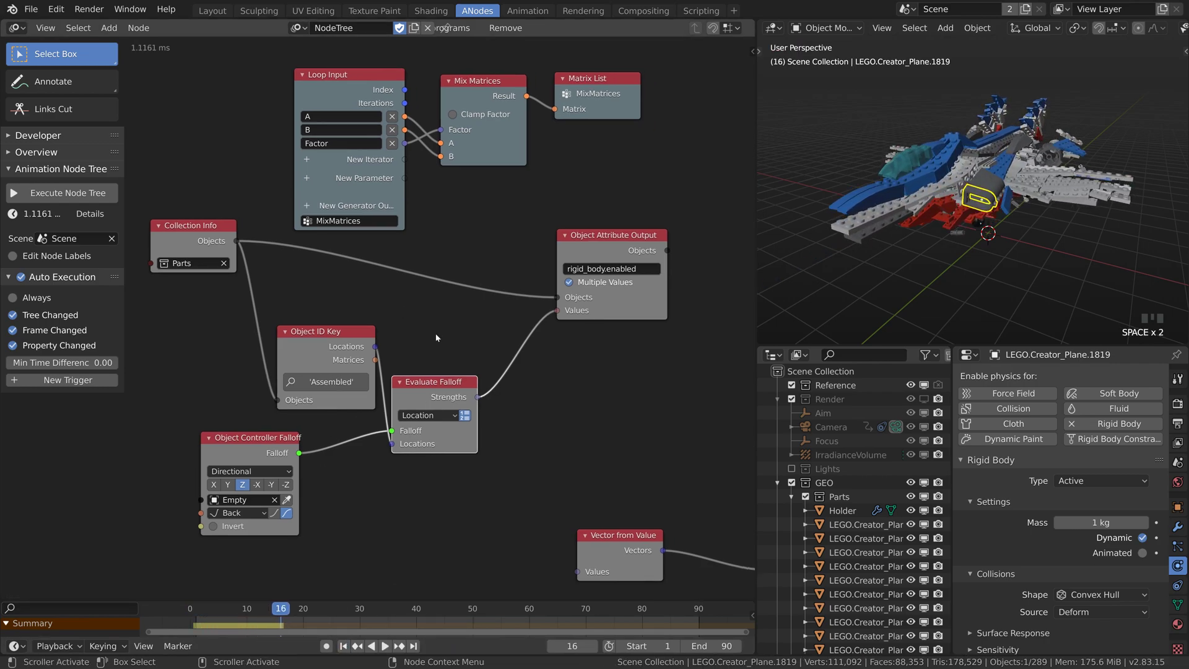
Invert the Object Controller Falloff at frame 1 and play the simulation
{"action": "left_click", "coordinate": [343, 645]}
{"action": "left_click", "coordinate": [213, 526]}
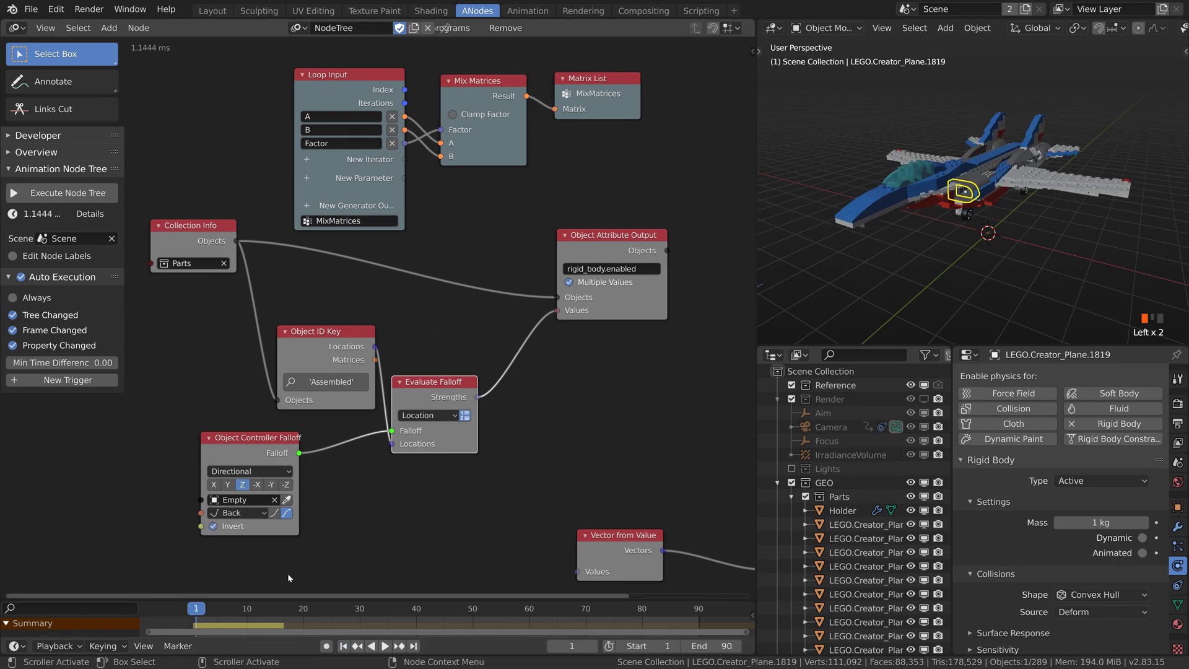
{"action": "key", "text": "space"}
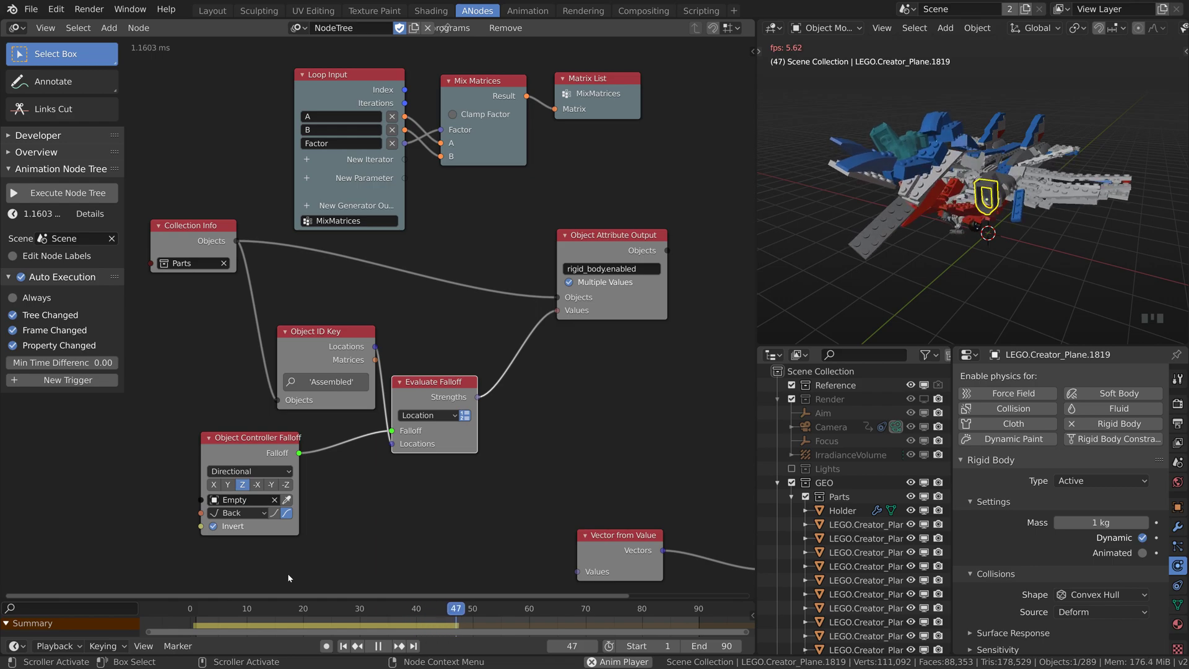
{"action": "key", "text": "space"}
{"action": "key", "text": "space"}
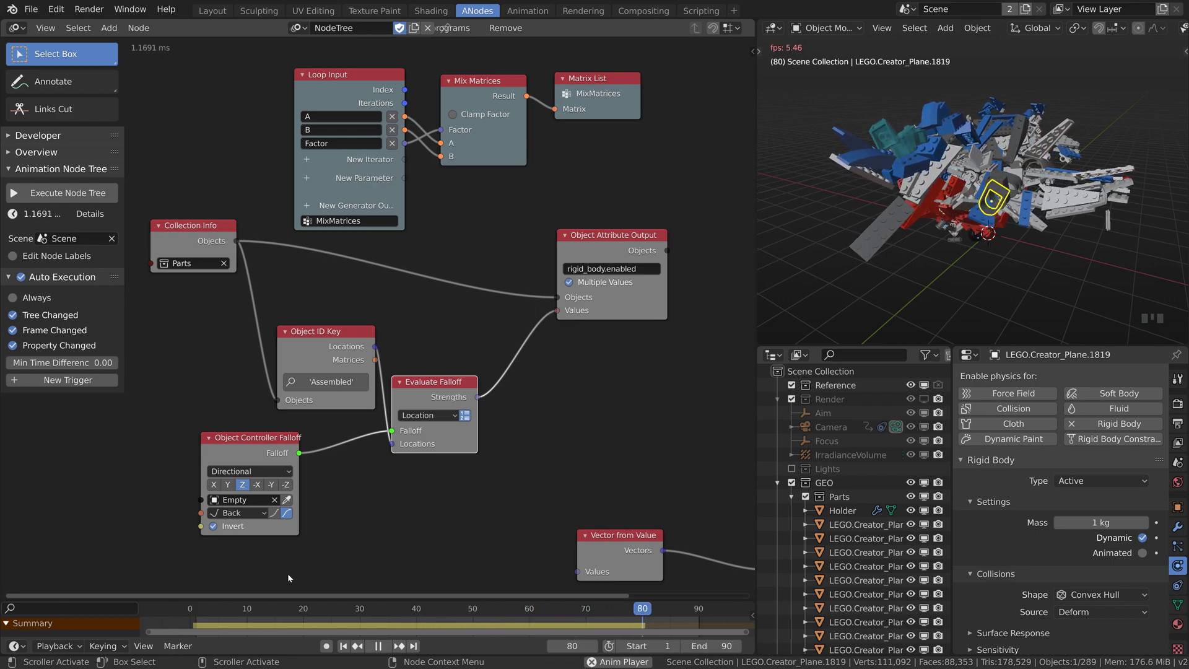
{"action": "key", "text": "space"}
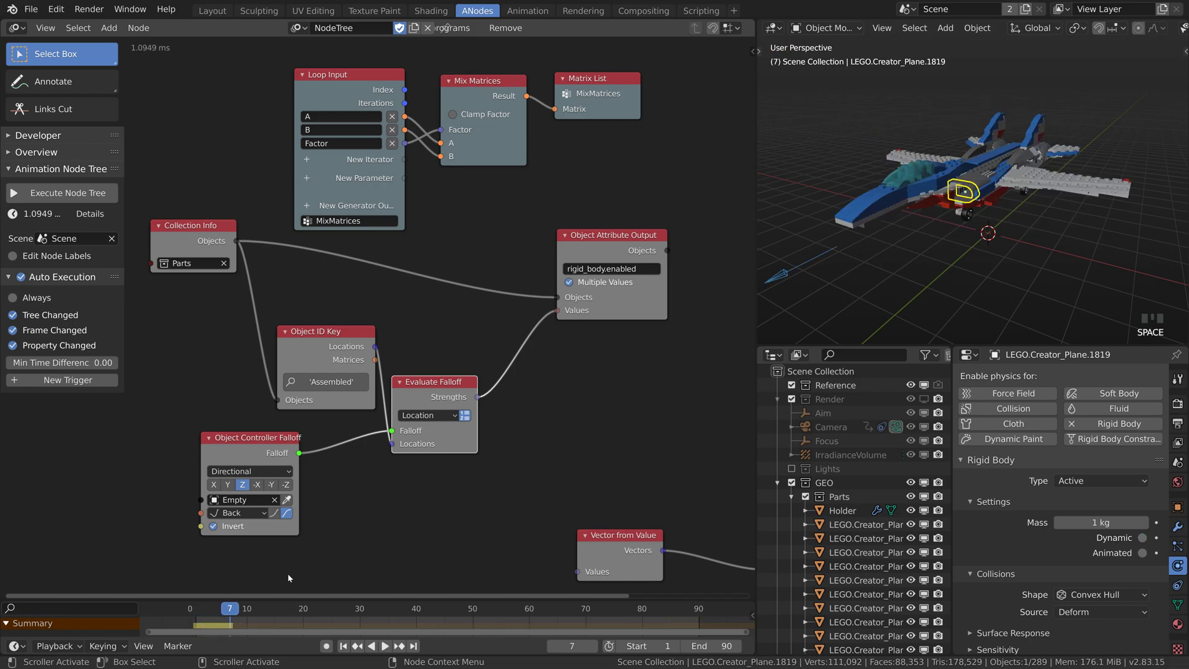
With the Rigid Body World disabled, bake the node tree to keyframes and turn off its auto execution
{"action": "left_click", "coordinate": [1177, 462]}
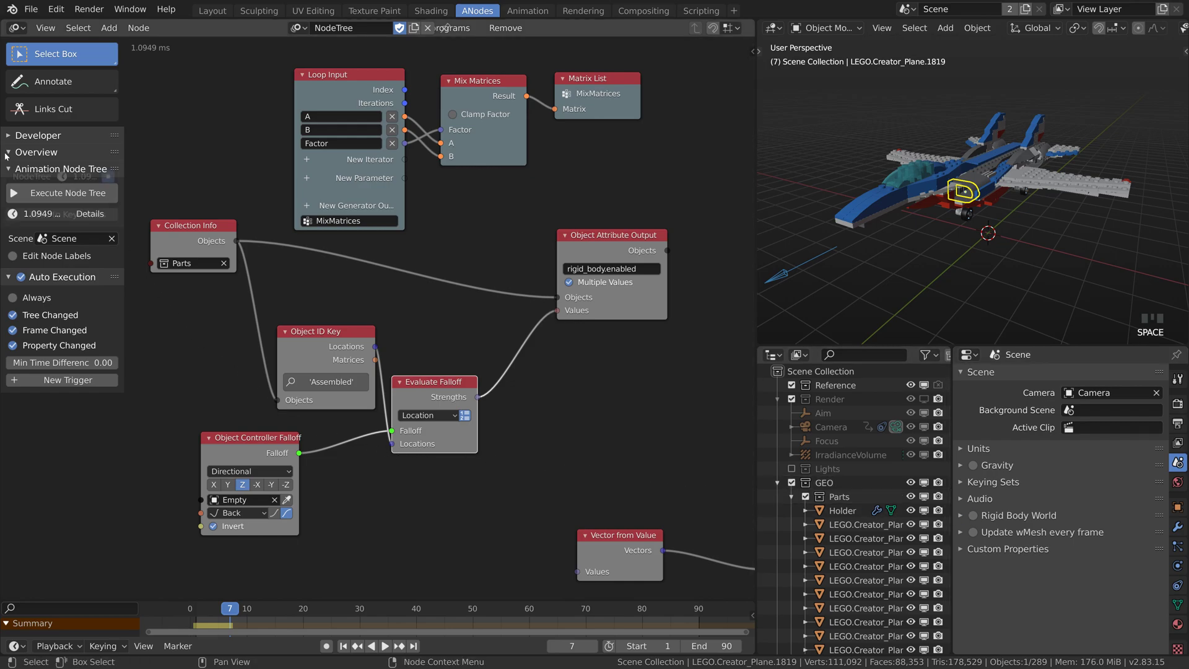
{"action": "left_click", "coordinate": [37, 152]}
{"action": "left_click", "coordinate": [73, 214]}
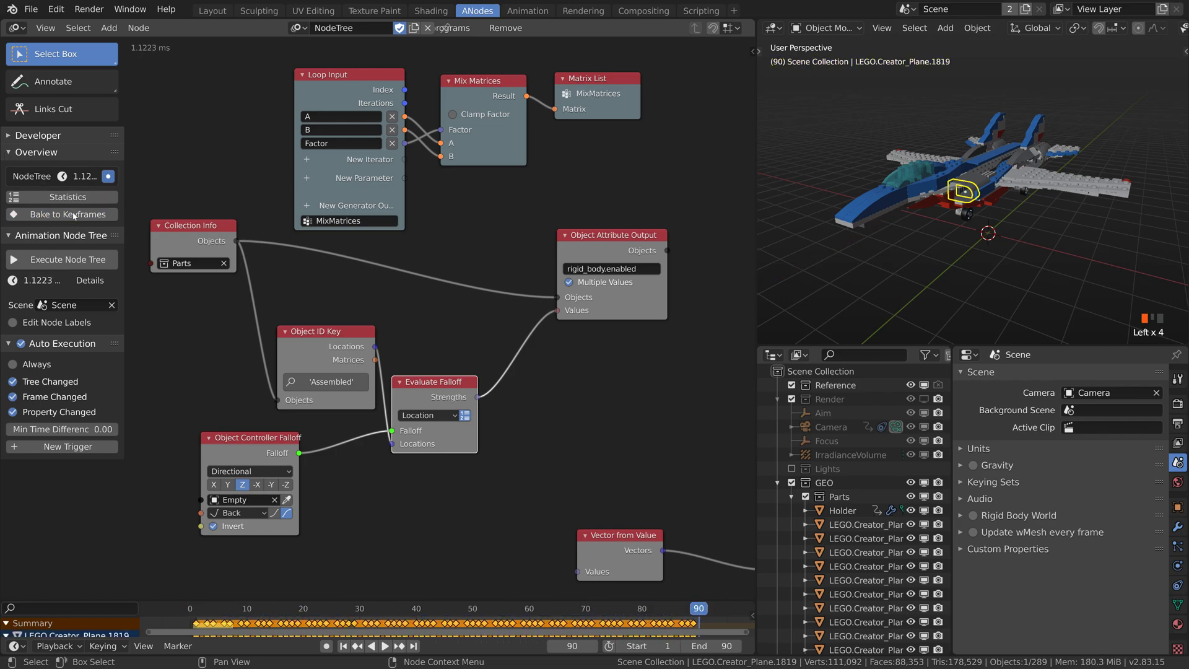
{"action": "left_click", "coordinate": [21, 343]}
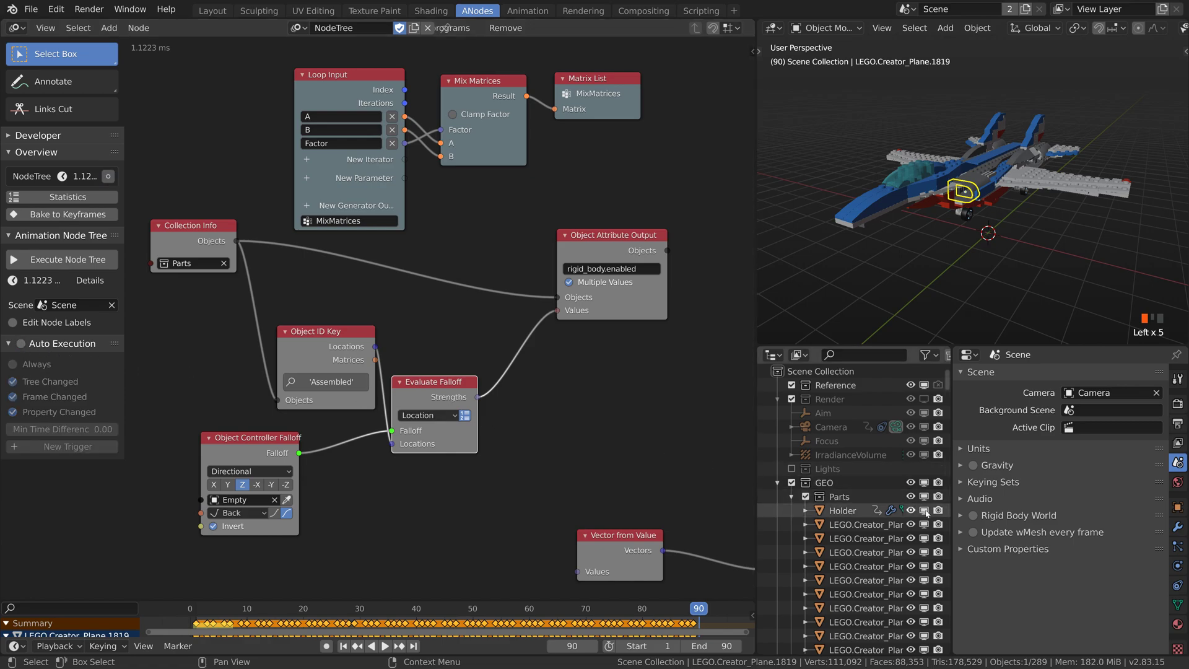
Re-enable the Rigid Body World and briefly play the animation
{"action": "left_click", "coordinate": [973, 516]}
{"action": "key", "text": "space"}
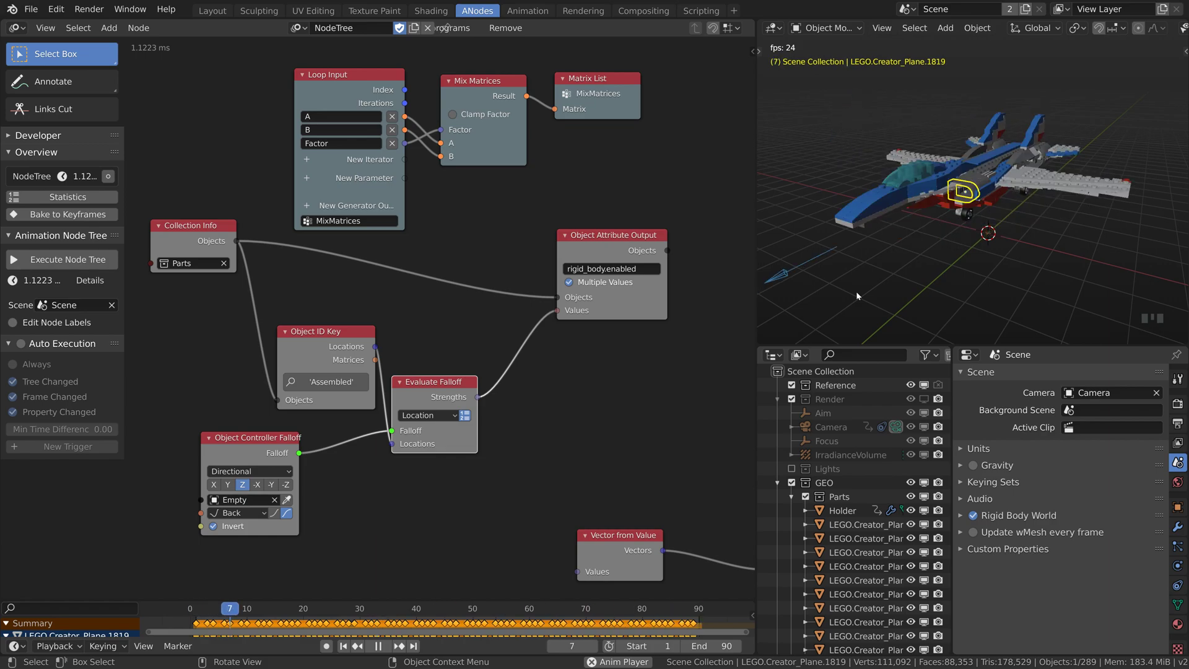
{"action": "key", "text": "space"}
Add a point Force field to the Empty with strength 614.5, flow 2.3 and a falloff distance limit
{"action": "left_click", "coordinate": [797, 270]}
{"action": "left_click", "coordinate": [1177, 527]}
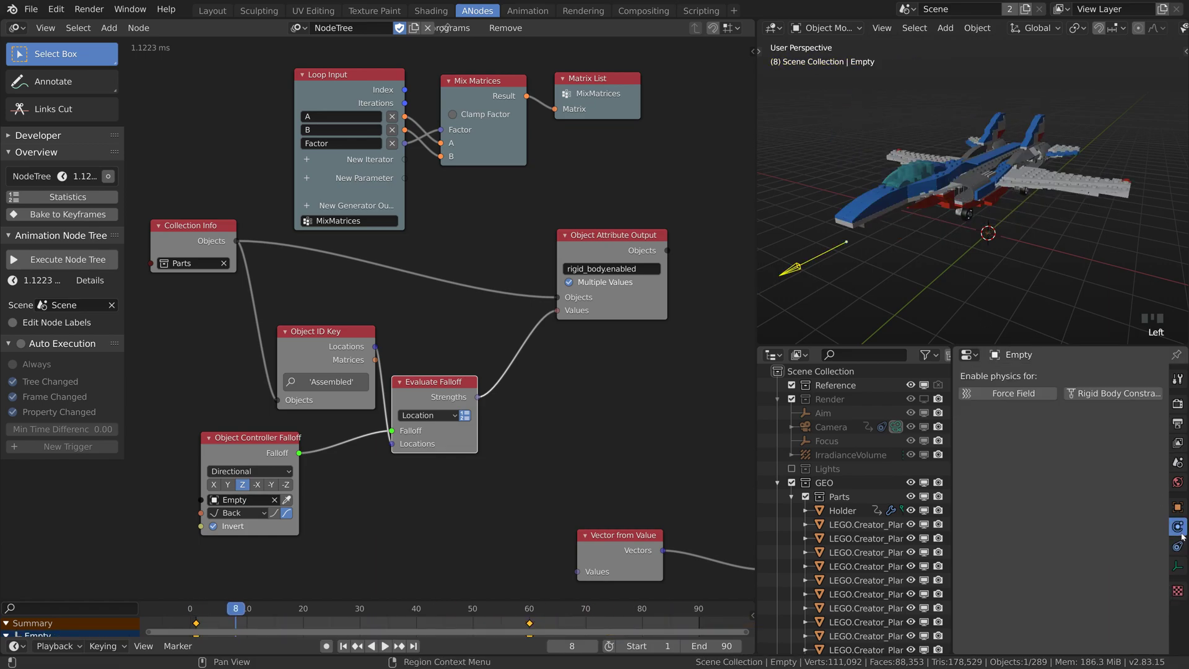
{"action": "left_click", "coordinate": [1024, 397]}
{"action": "left_click_drag", "start_coordinate": [1088, 498], "coordinate": [1109, 513]}
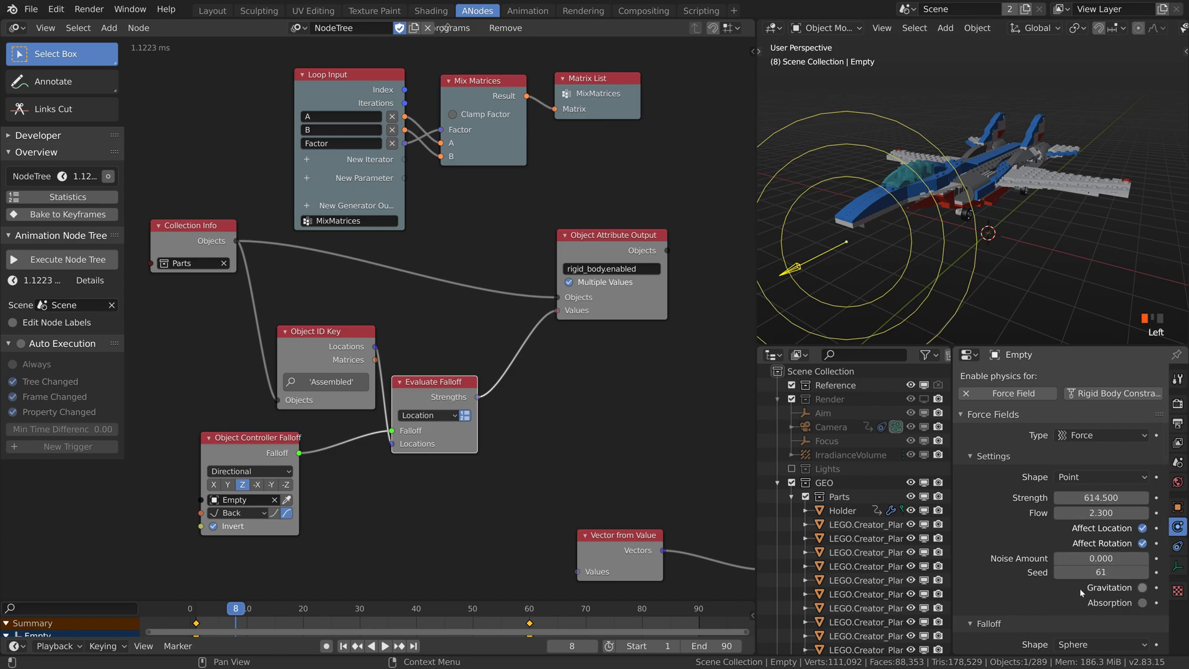
{"action": "scroll", "coordinate": [1078, 593], "scroll_direction": "down", "scroll_amount": 3}
{"action": "left_click", "coordinate": [1141, 626]}
{"action": "left_click_drag", "start_coordinate": [1100, 642], "coordinate": [1139, 641]}
Delete the selected object and play the rigid body simulation with the force field active
{"action": "key", "text": "Delete"}
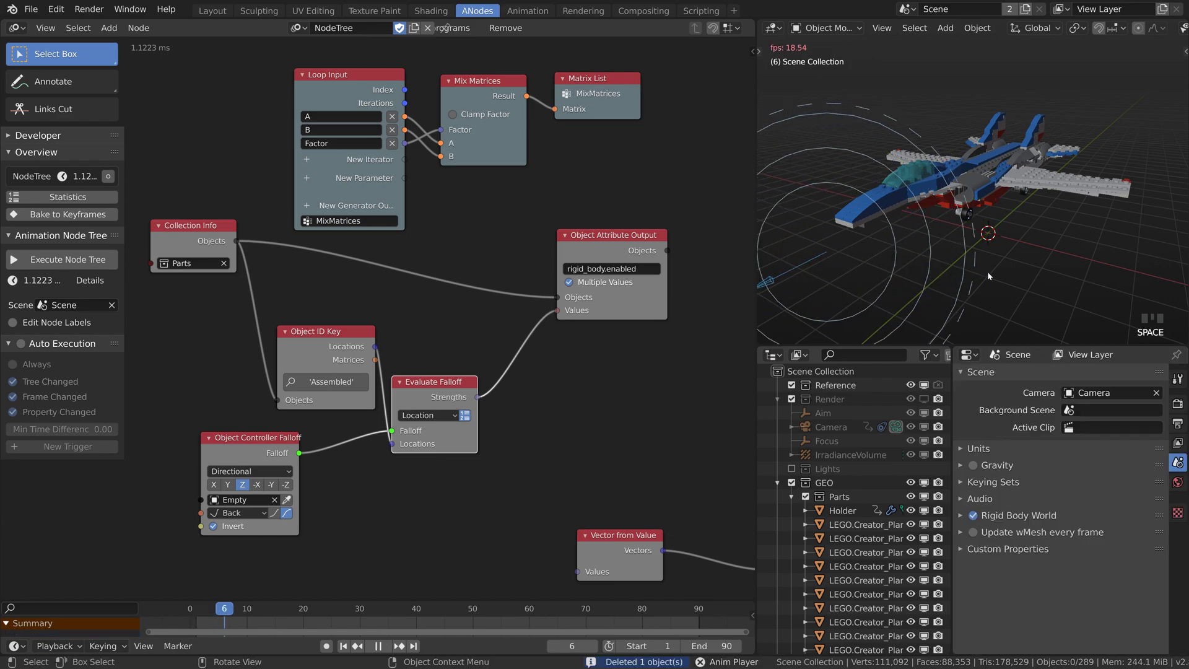
{"action": "key", "text": "space"}
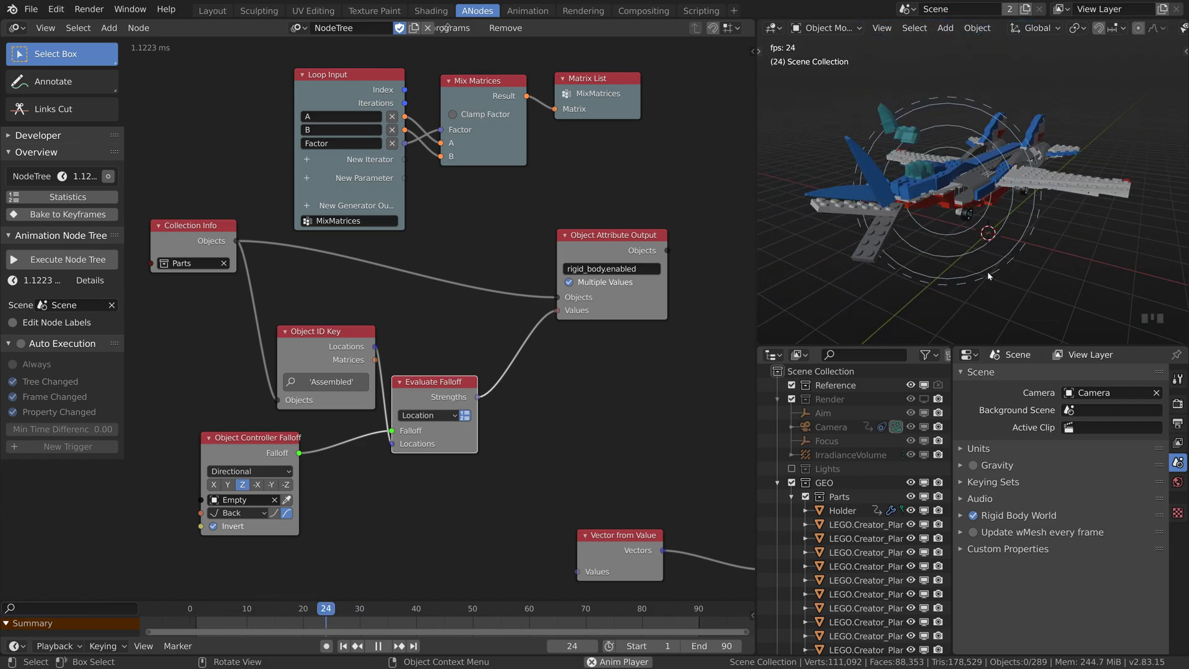
{"action": "middle_click_drag", "start_coordinate": [987, 271], "coordinate": [1005, 275]}
{"action": "scroll", "coordinate": [1005, 275], "scroll_direction": "down", "scroll_amount": 4}
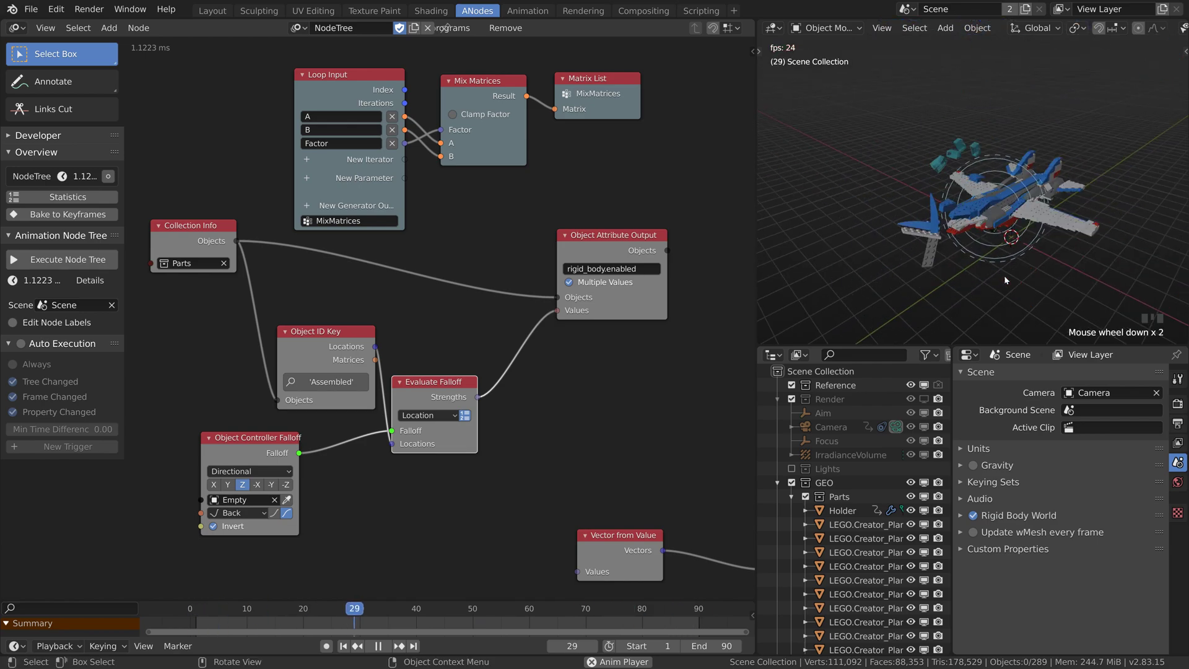
{"action": "key", "text": "space"}
Select all bricks in the Parts collection and bake their rigid body simulation to keyframes
{"action": "left_click", "coordinate": [929, 219]}
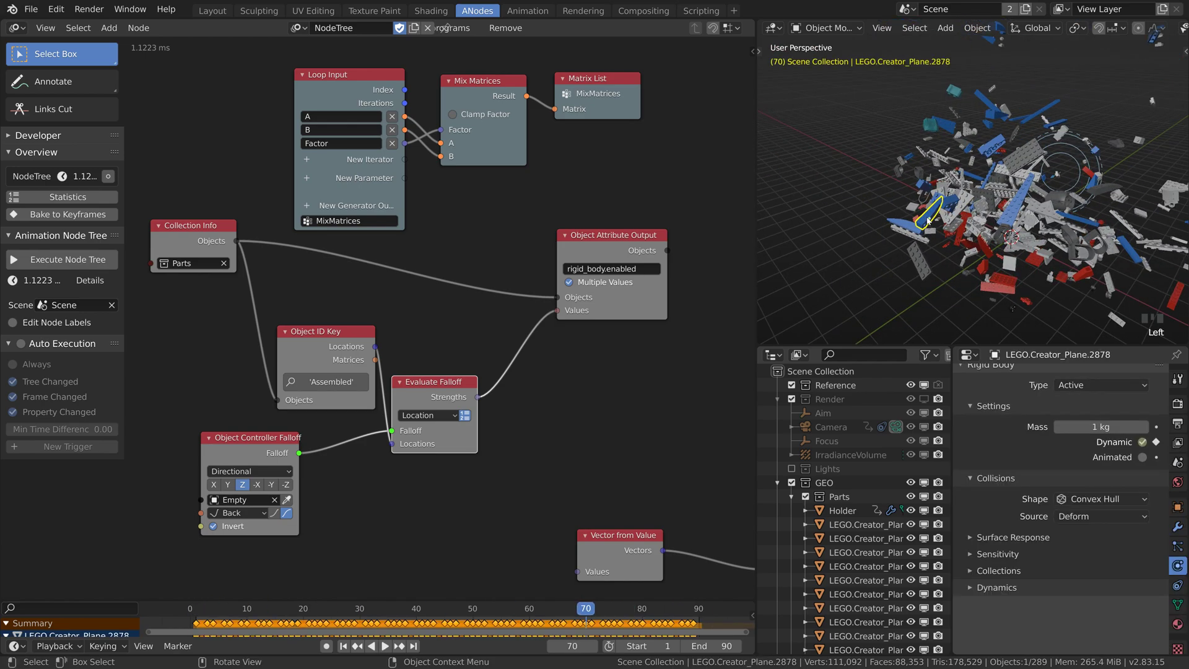
{"action": "key", "text": "shift+g"}
{"action": "left_click", "coordinate": [929, 218]}
{"action": "left_click", "coordinate": [922, 212]}
{"action": "left_click", "coordinate": [977, 28]}
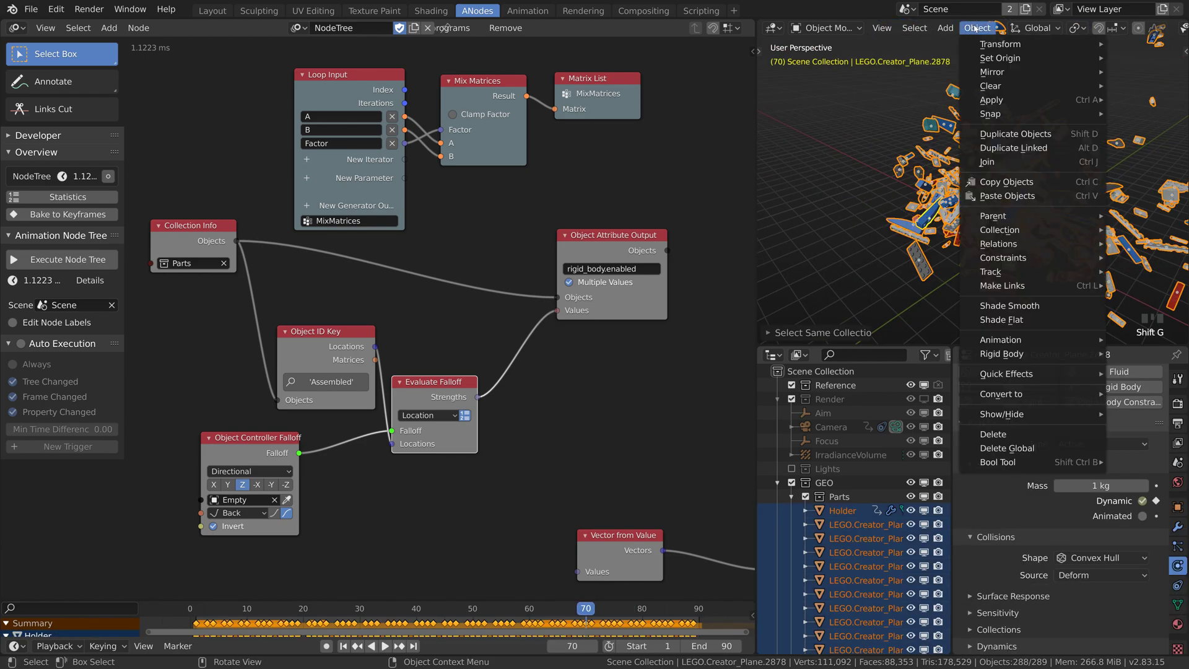
{"action": "mouse_move", "coordinate": [997, 354]}
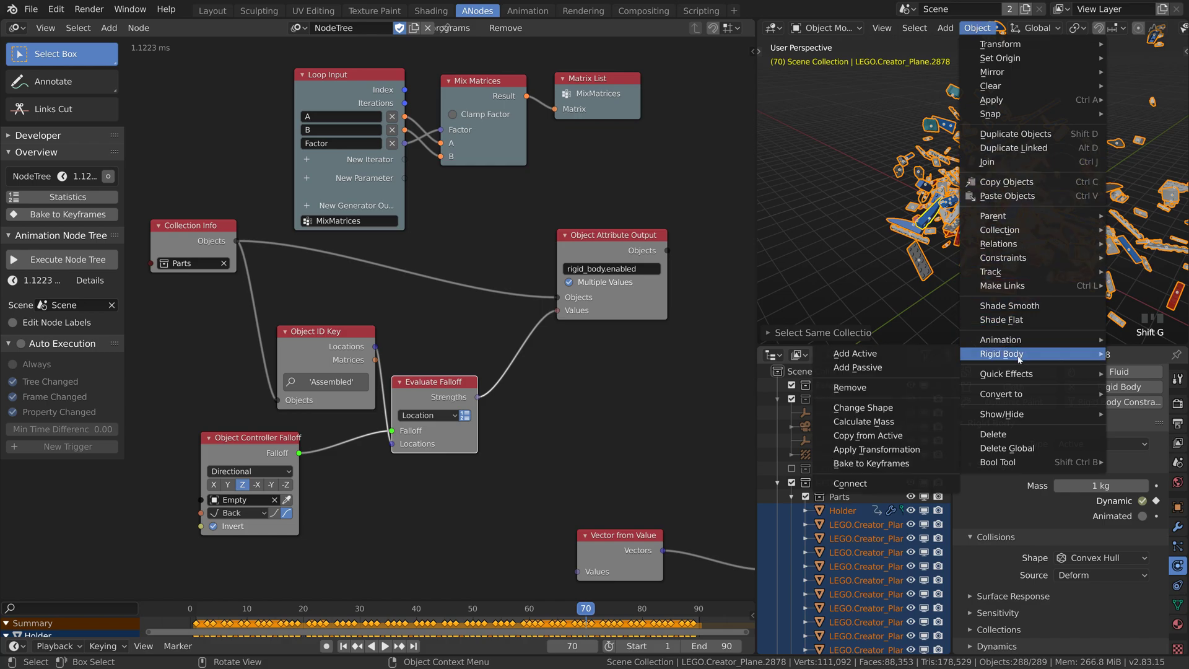
{"action": "left_click", "coordinate": [893, 465]}
{"action": "left_click", "coordinate": [892, 540]}
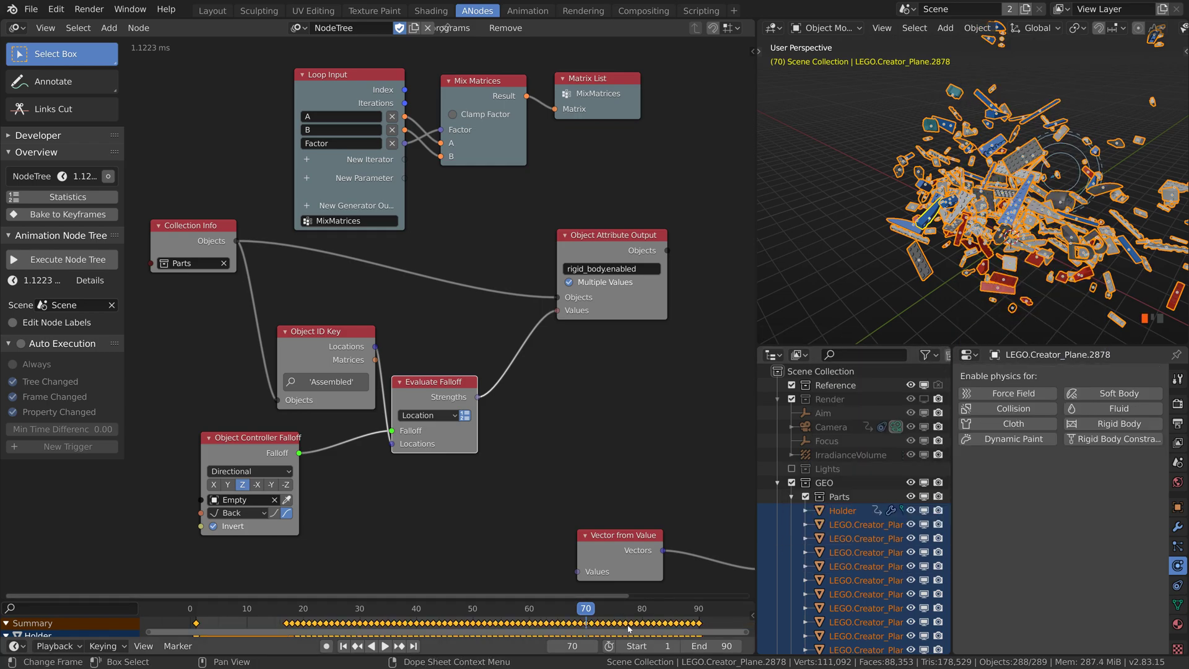
Reverse the bricks' baked keyframes in time and shift them 49 frames earlier
{"action": "key", "text": "s"}
{"action": "left_click", "coordinate": [601, 627]}
{"action": "key", "text": "g"}
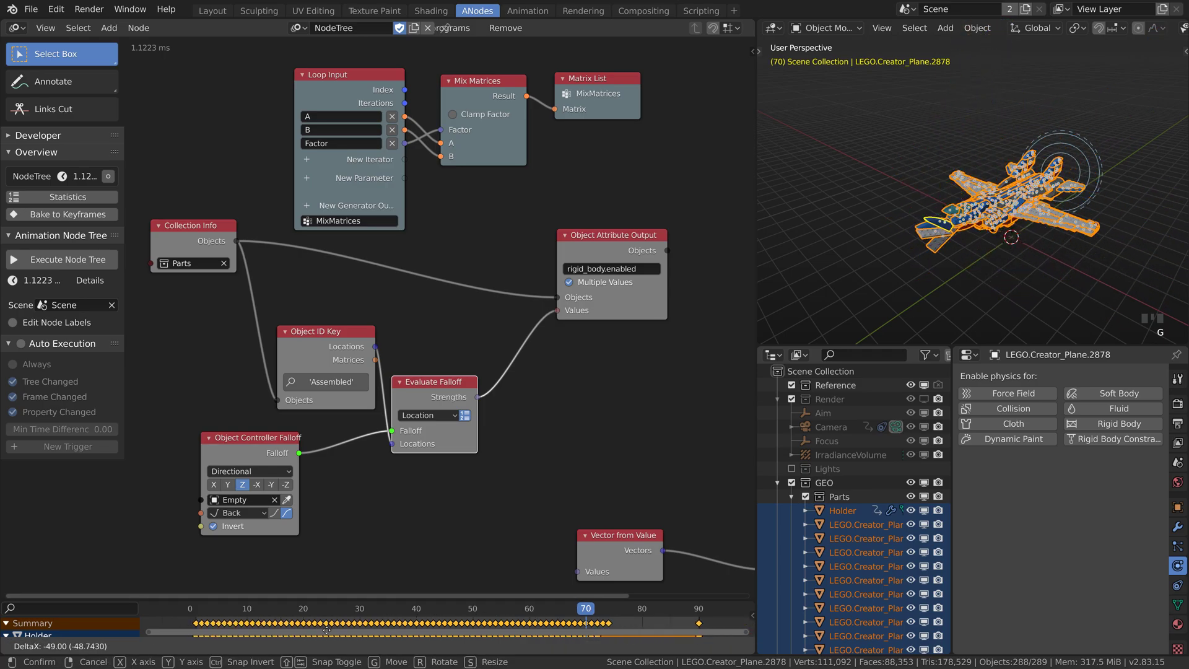
{"action": "left_click", "coordinate": [327, 630]}
Play the reversed animation from the first frame with the bricks deselected
{"action": "key", "text": "shift+Left"}
{"action": "key", "text": "space"}
{"action": "left_click", "coordinate": [820, 277]}
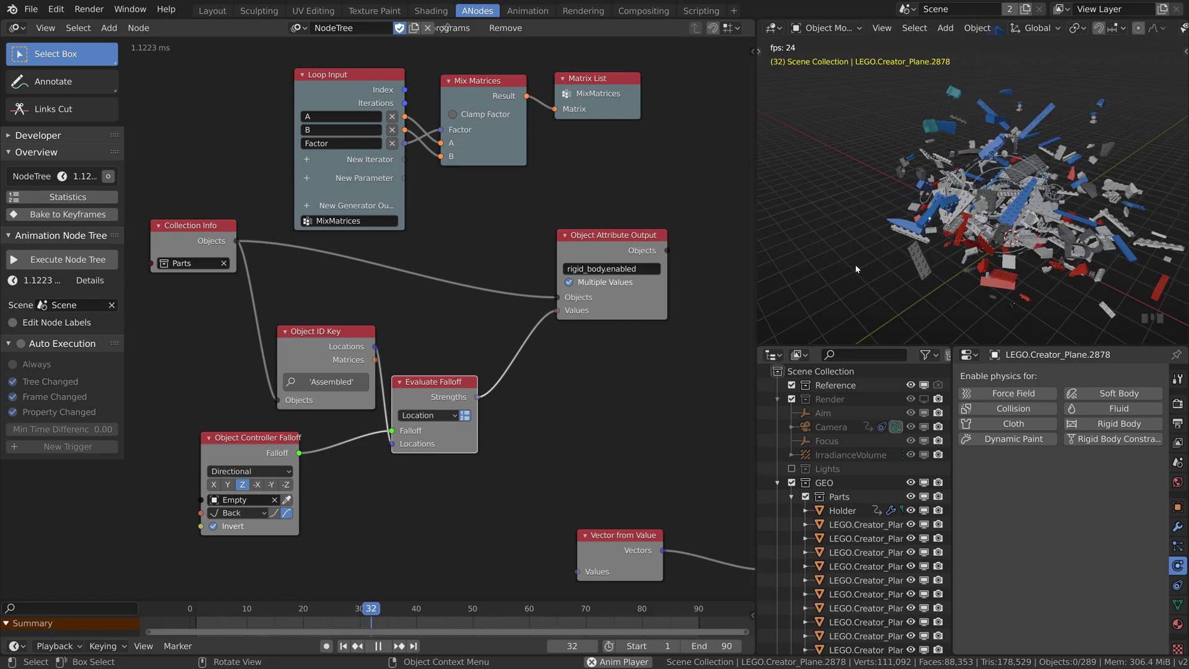
Select the Empty, reverse its keyframes in time around frame 30 and move the last keyframe to frame 60
{"action": "key", "text": "space"}
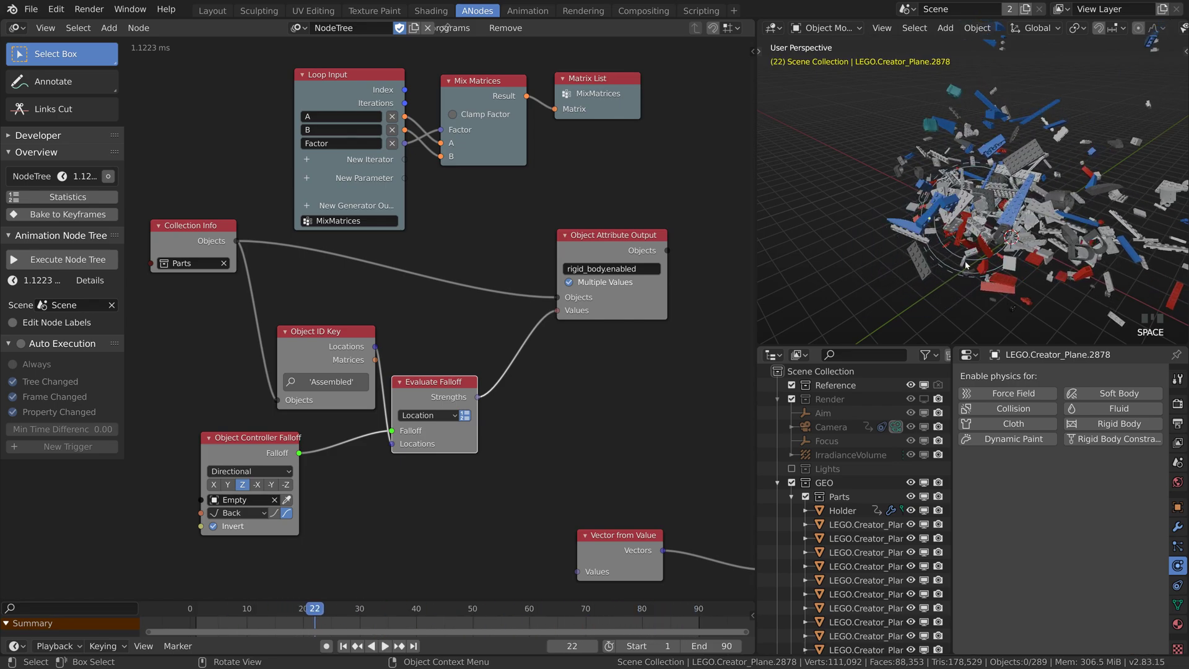
{"action": "left_click", "coordinate": [962, 267]}
{"action": "left_click", "coordinate": [1007, 393]}
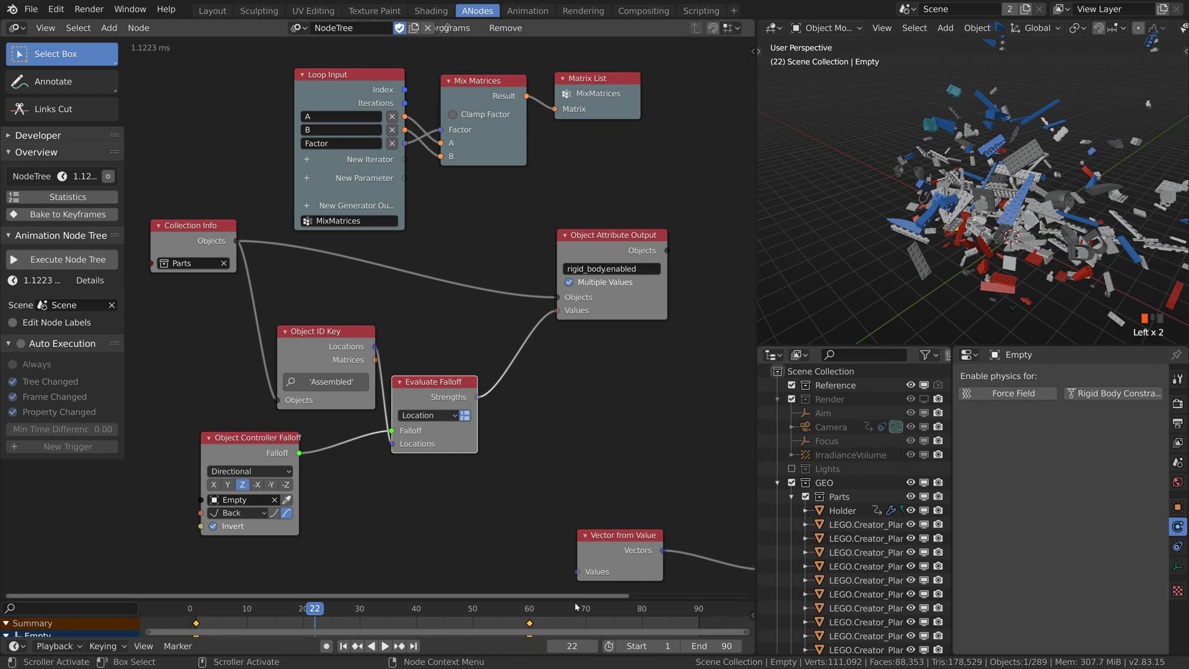
{"action": "left_click", "coordinate": [361, 610]}
{"action": "key", "text": "s"}
{"action": "left_click", "coordinate": [273, 619]}
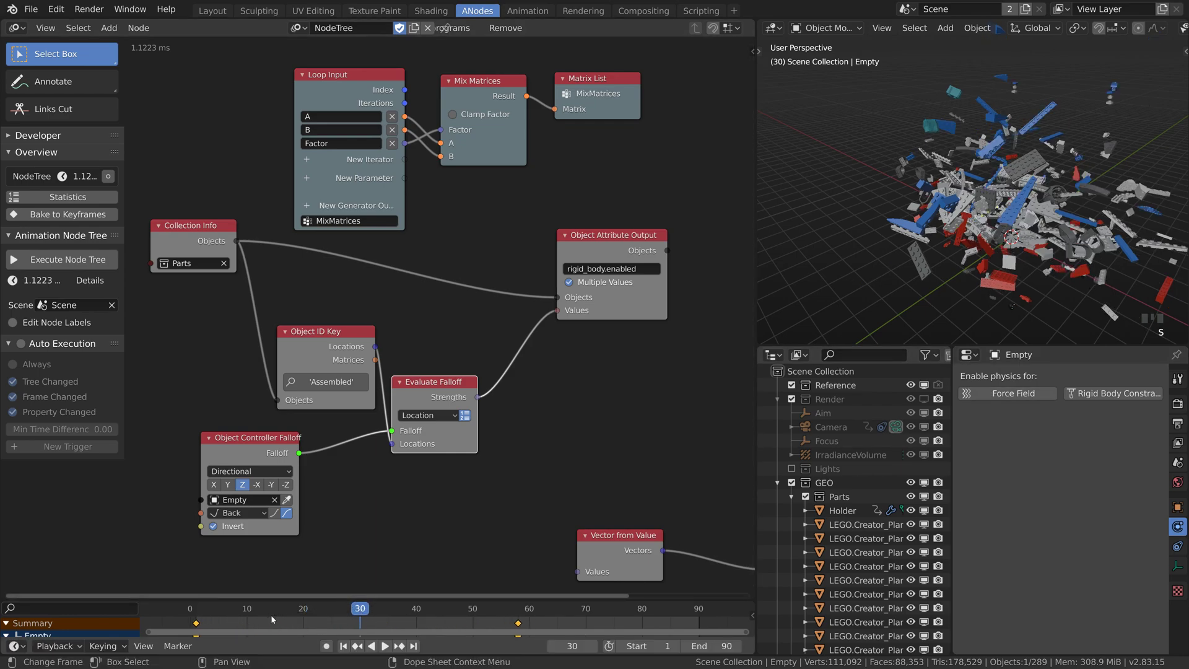
{"action": "left_click_drag", "start_coordinate": [519, 623], "coordinate": [530, 623]}
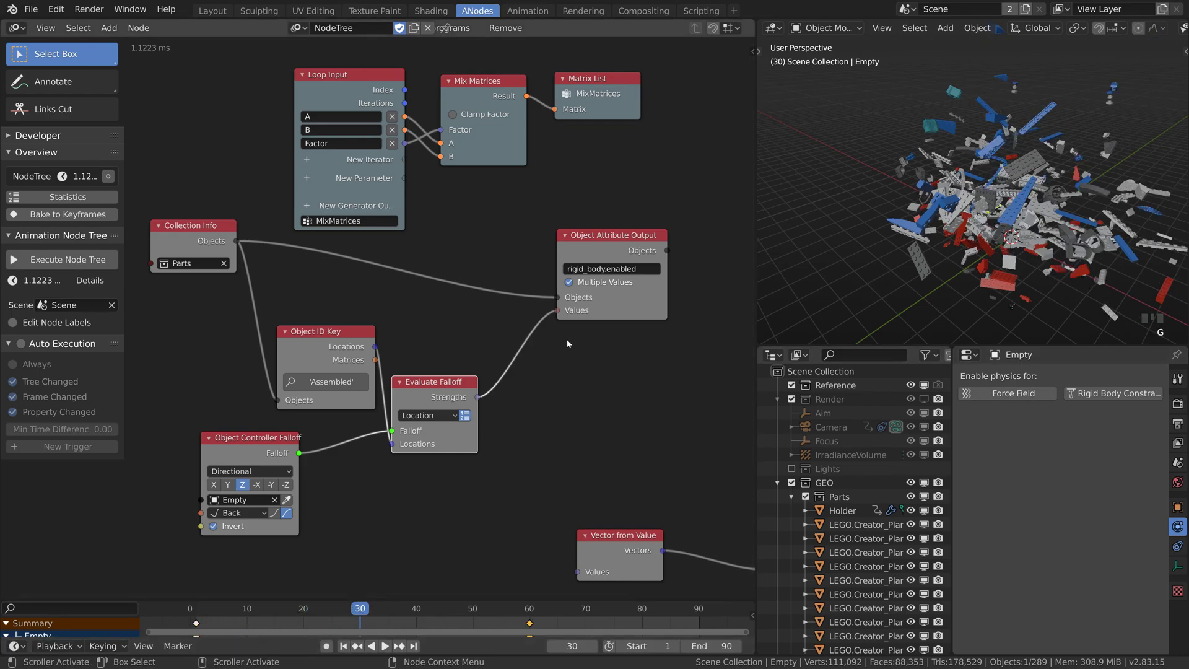
Disconnect the rigid_body.enabled output and wire the Parts objects and the falloff strengths via Vector from Value into the Object Transforms Output
{"action": "left_click_drag", "start_coordinate": [555, 297], "coordinate": [591, 257]}
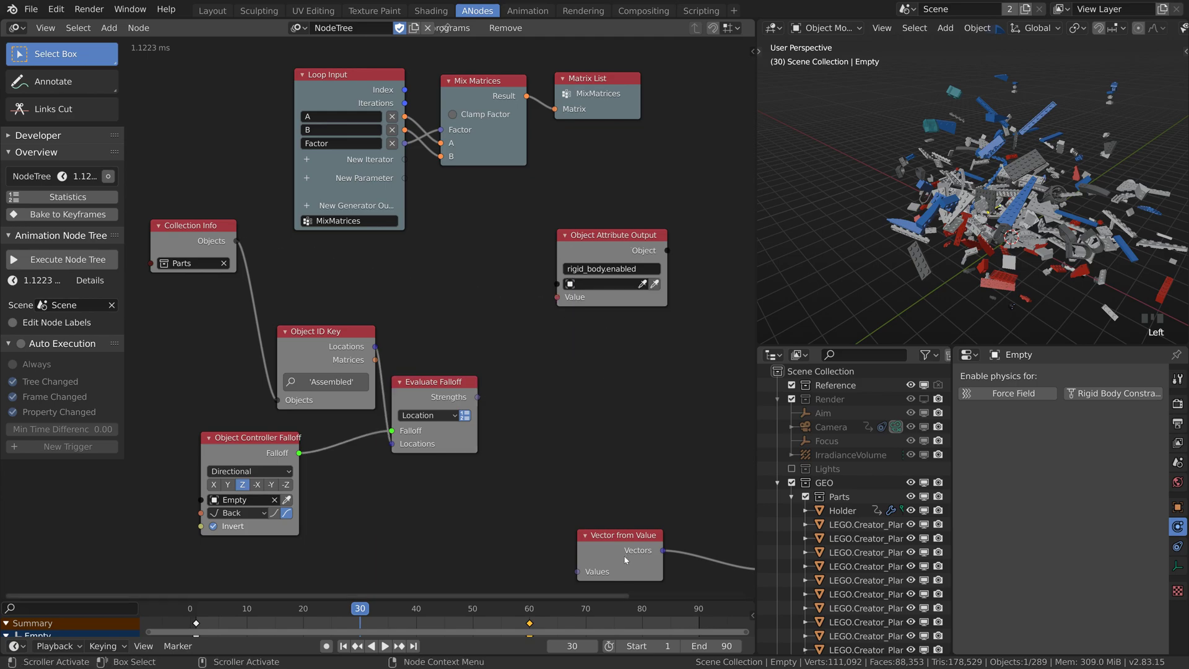
{"action": "middle_click_drag", "start_coordinate": [631, 507], "coordinate": [611, 482]}
{"action": "left_click_drag", "start_coordinate": [594, 521], "coordinate": [539, 369]}
{"action": "left_click_drag", "start_coordinate": [458, 372], "coordinate": [501, 394]}
{"action": "left_click_drag", "start_coordinate": [748, 460], "coordinate": [659, 224]}
{"action": "left_click_drag", "start_coordinate": [604, 212], "coordinate": [668, 123]}
{"action": "left_click_drag", "start_coordinate": [217, 216], "coordinate": [655, 297]}
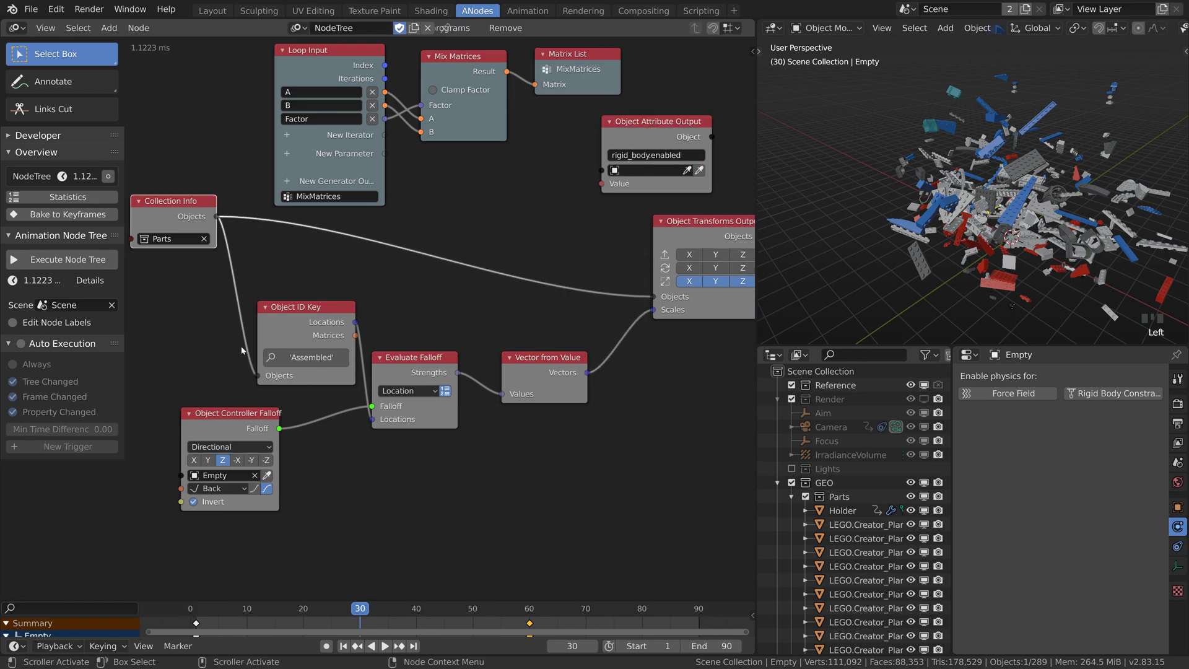
Enable Auto Execution for the node tree and turn off Invert on the Object Controller Falloff while the animation plays
{"action": "left_click", "coordinate": [21, 343]}
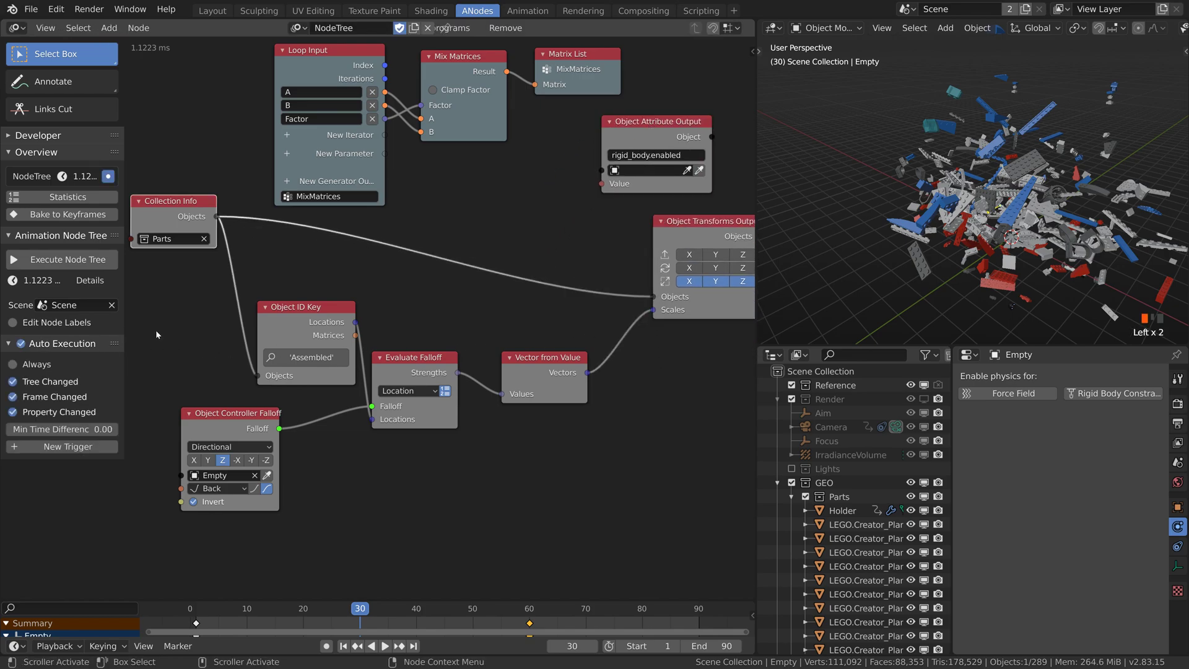
{"action": "key", "text": "space"}
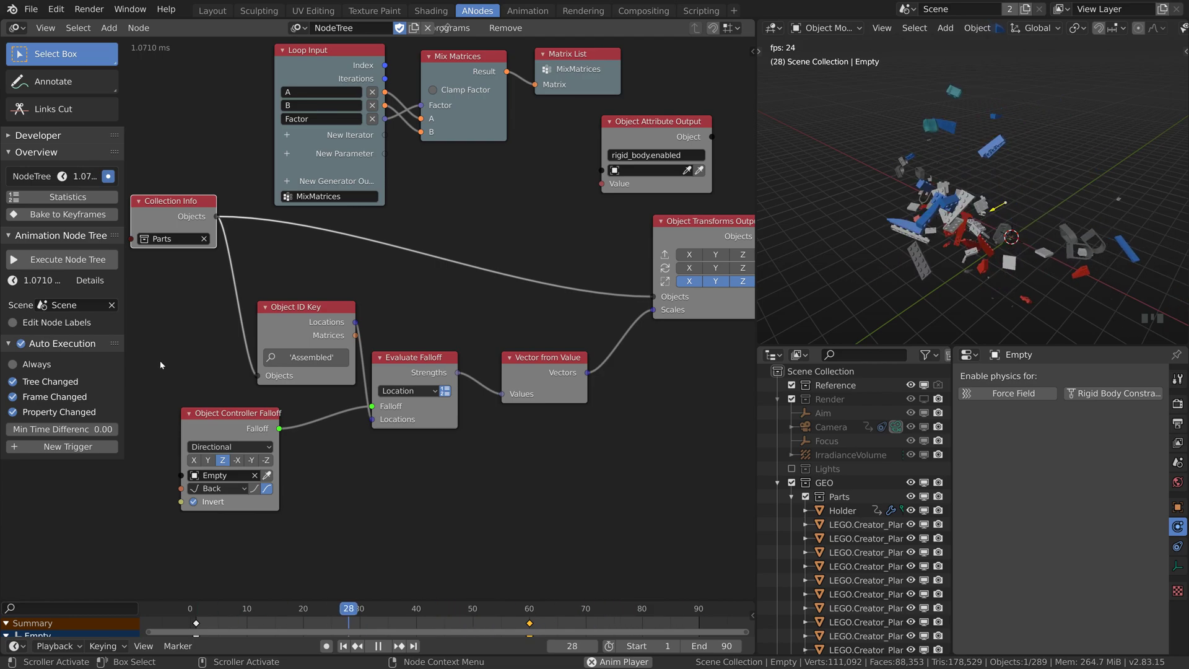
{"action": "left_click", "coordinate": [194, 501]}
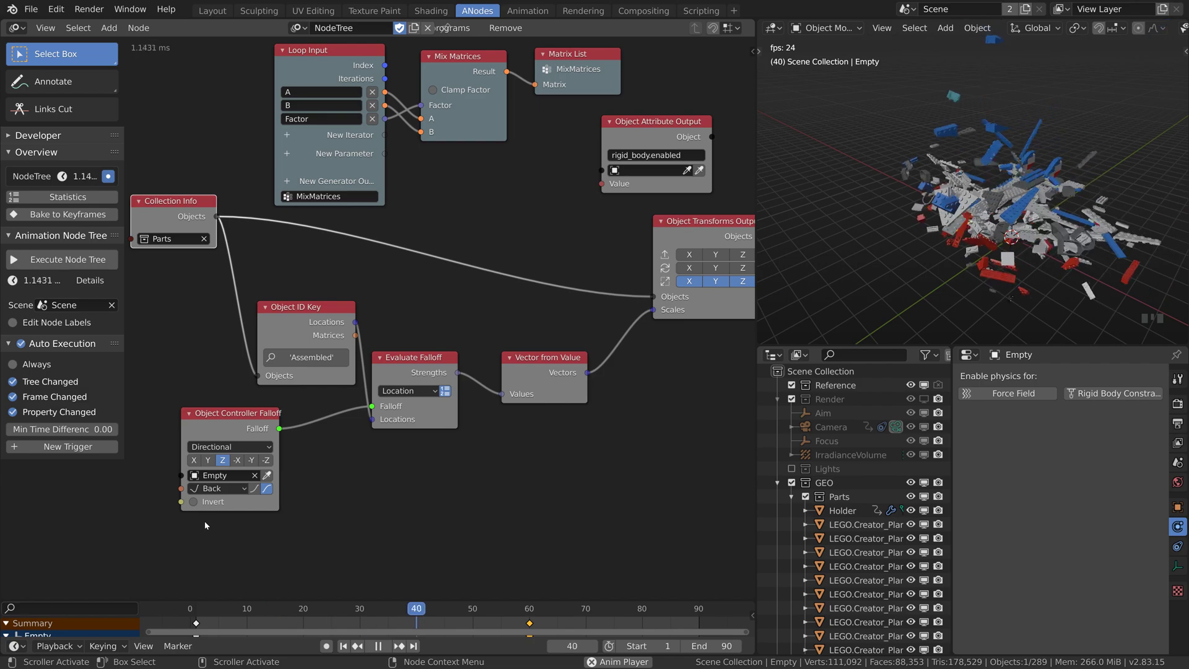
{"action": "key", "text": "space"}
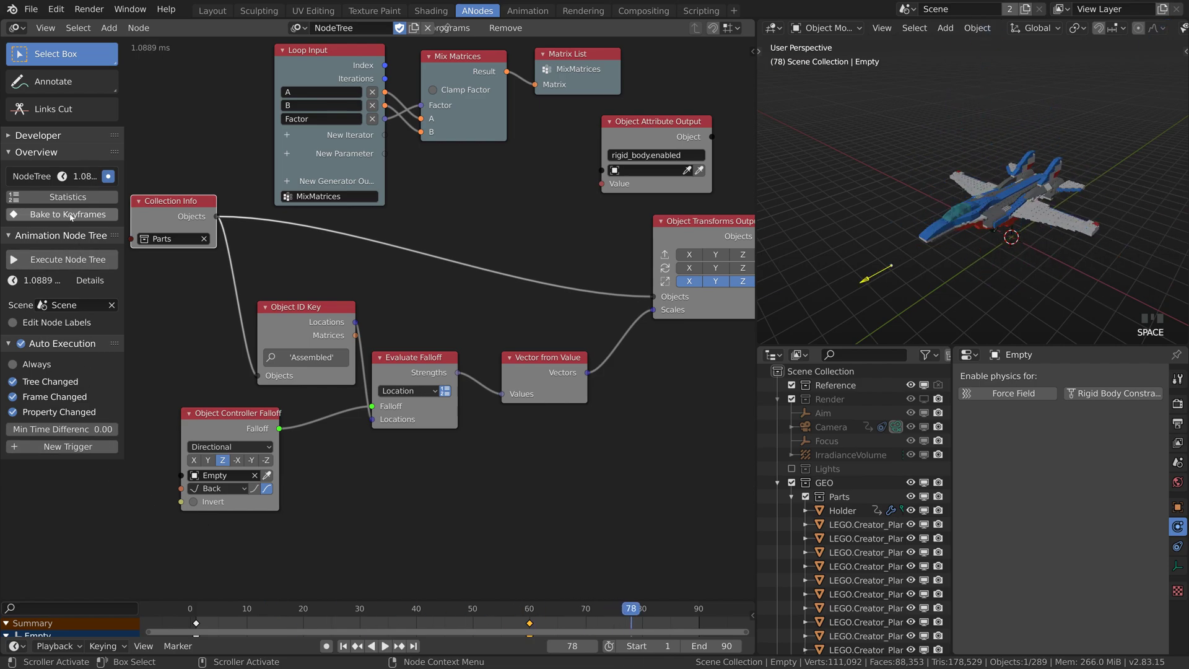
Bake the node tree's brick scale animation to keyframes
{"action": "key", "text": "Left"}
{"action": "key", "text": "Left"}
{"action": "key", "text": "Left"}
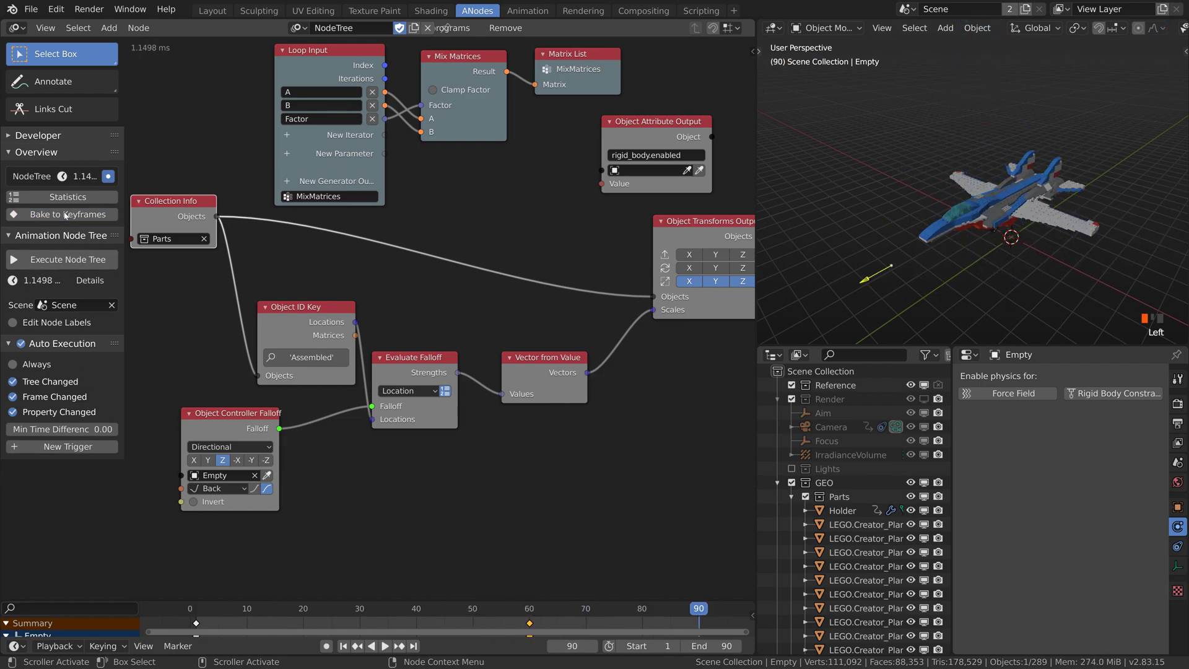
Play the baked assembly animation in the Layout workspace and examine the plane coming together
{"action": "left_click", "coordinate": [213, 11]}
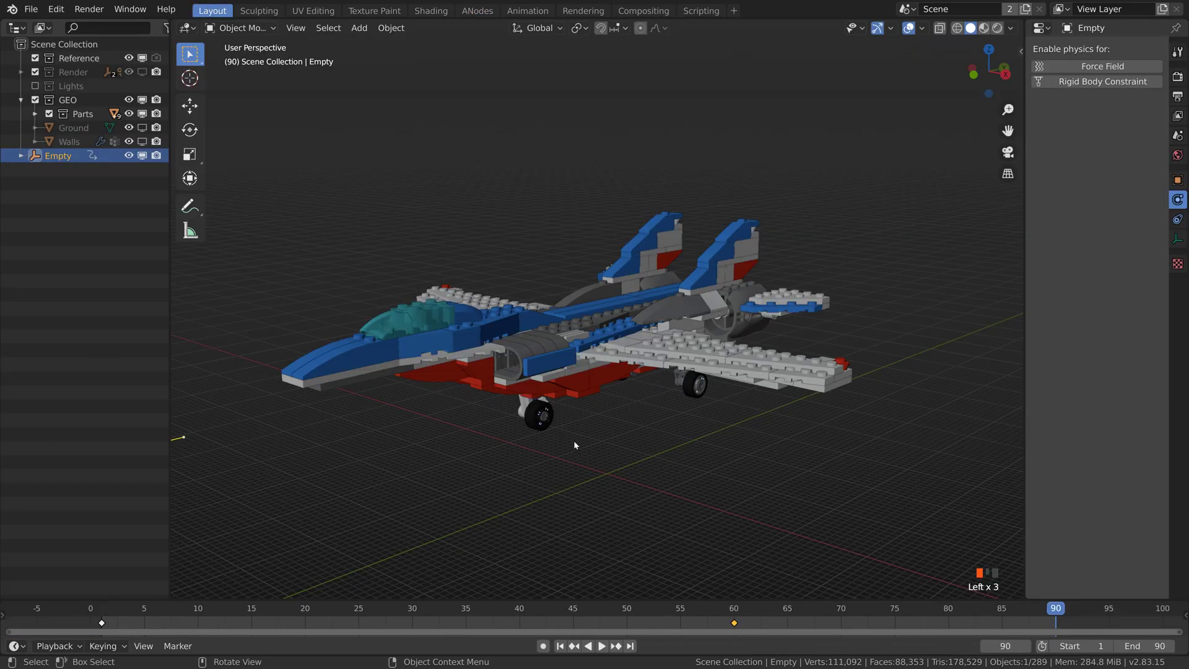
{"action": "key", "text": "space"}
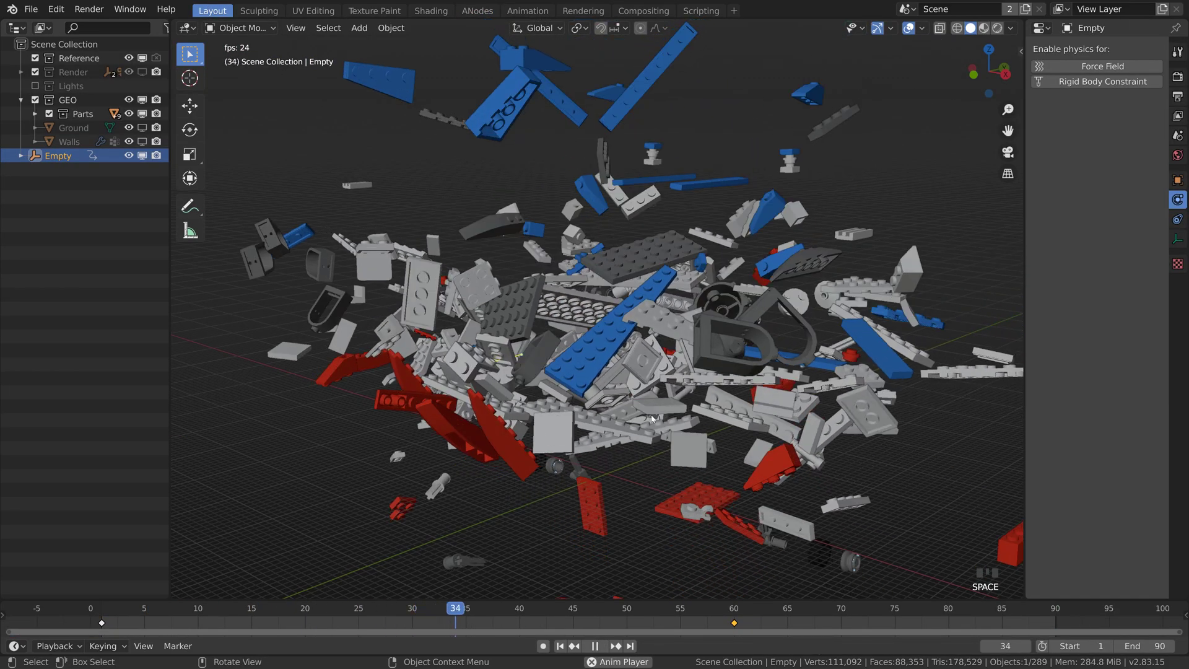
{"action": "scroll", "coordinate": [658, 354], "scroll_direction": "down", "scroll_amount": 2}
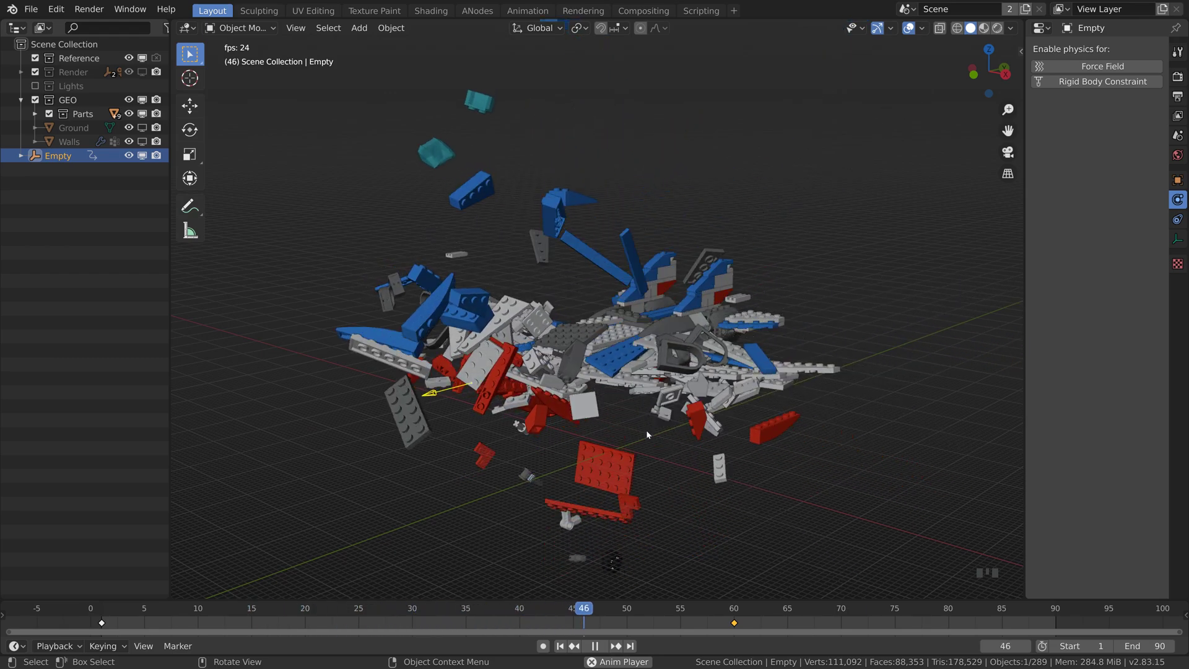
{"action": "key", "text": "space"}
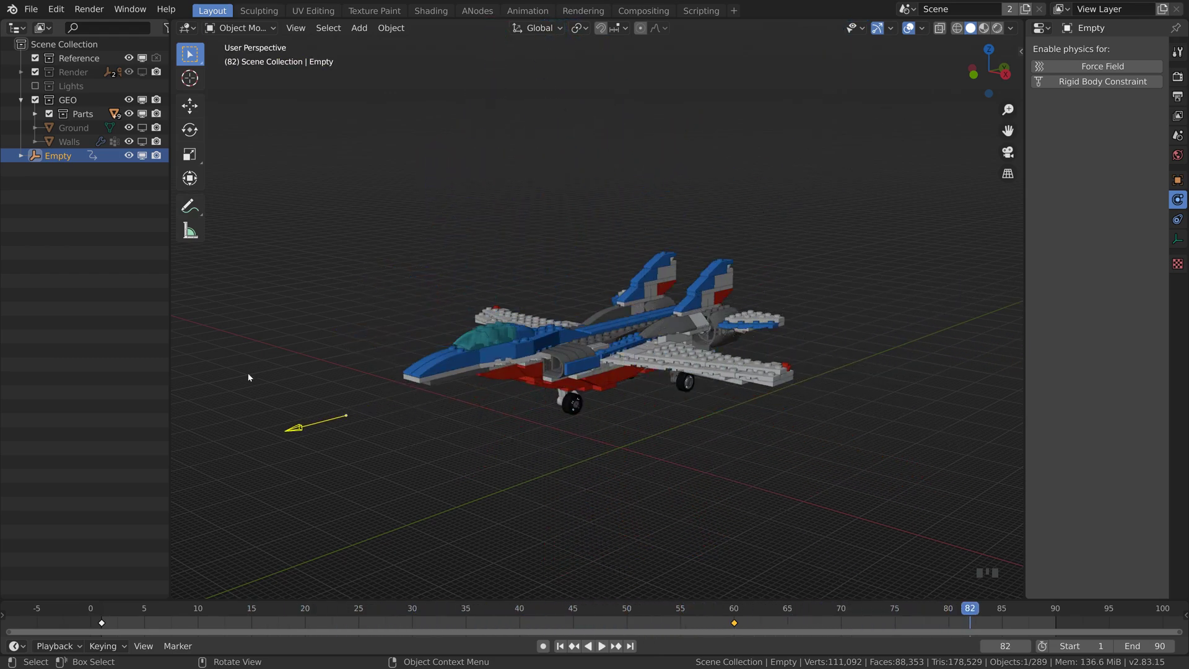
Show the Ground in the viewport, make it a Passive rigid body with a Box shape, and enable scene gravity
{"action": "left_click", "coordinate": [142, 127]}
{"action": "left_click", "coordinate": [854, 271]}
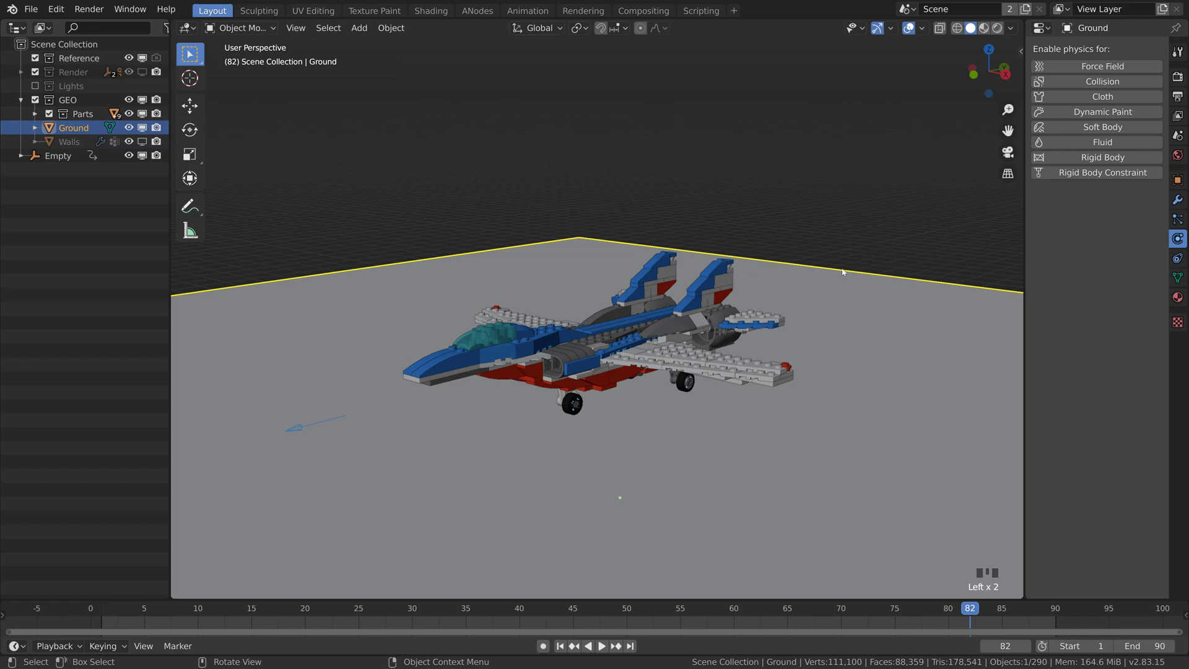
{"action": "left_click", "coordinate": [1102, 157]}
{"action": "left_click", "coordinate": [1120, 214]}
{"action": "left_click", "coordinate": [1117, 244]}
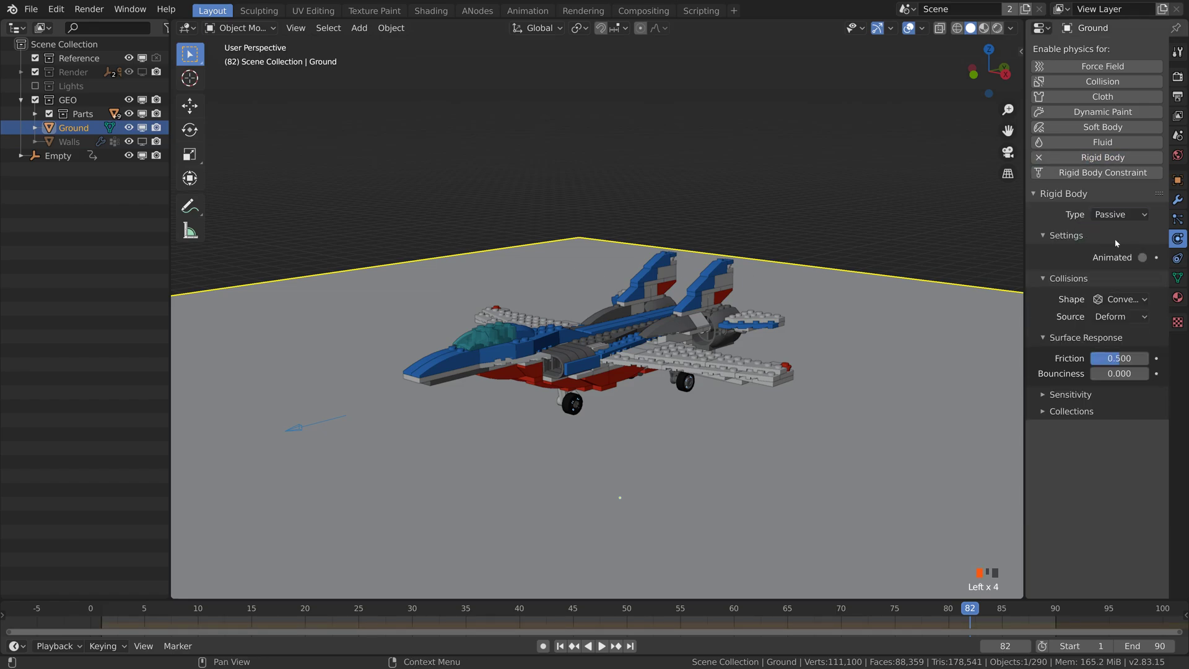
{"action": "left_click", "coordinate": [1113, 301]}
{"action": "left_click", "coordinate": [1103, 319]}
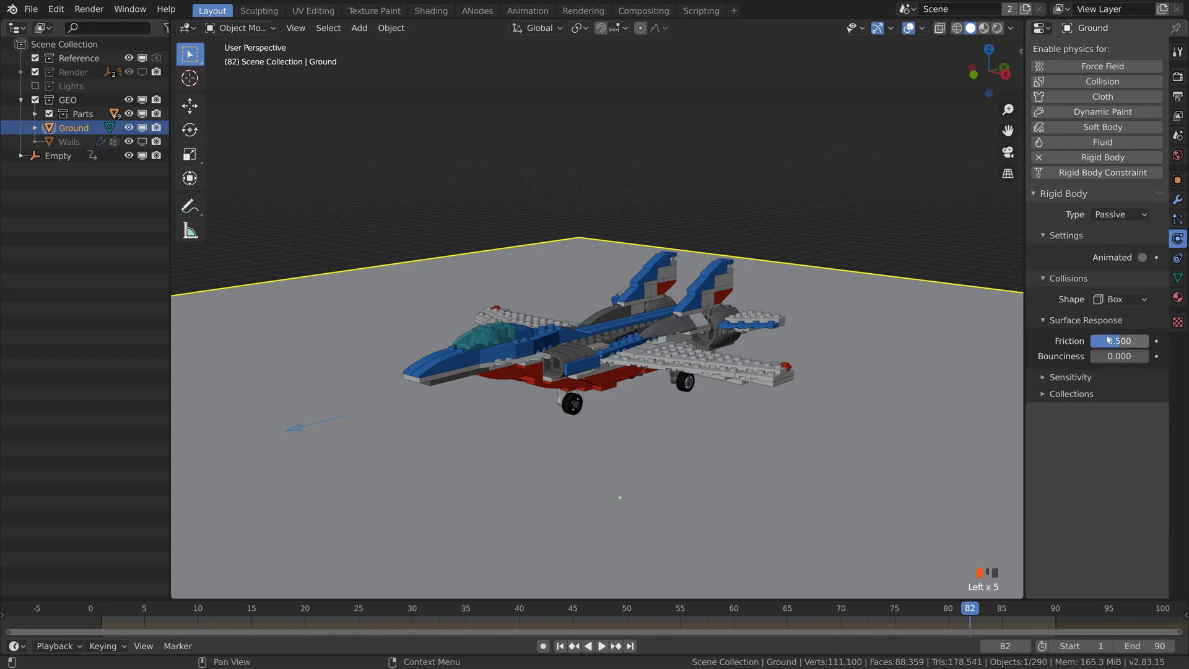
{"action": "left_click", "coordinate": [1177, 134]}
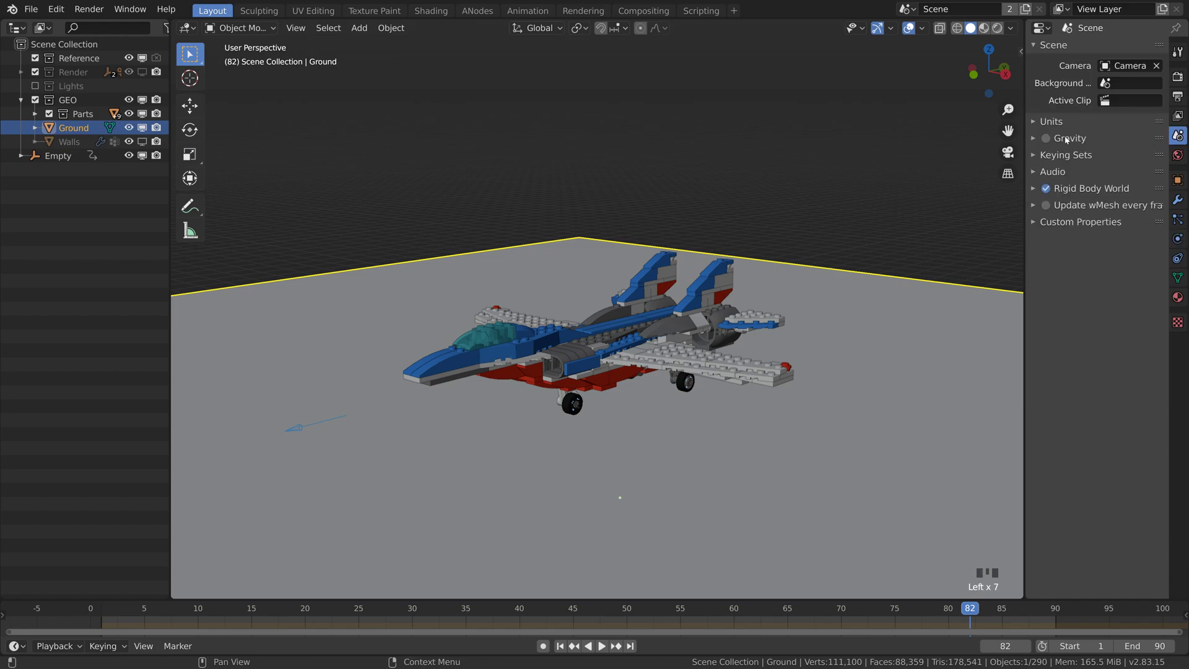
Select all bricks in the Parts collection and give them active rigid bodies copied from the active brick
{"action": "left_click", "coordinate": [581, 369]}
{"action": "key", "text": "shift+g"}
{"action": "left_click", "coordinate": [581, 370]}
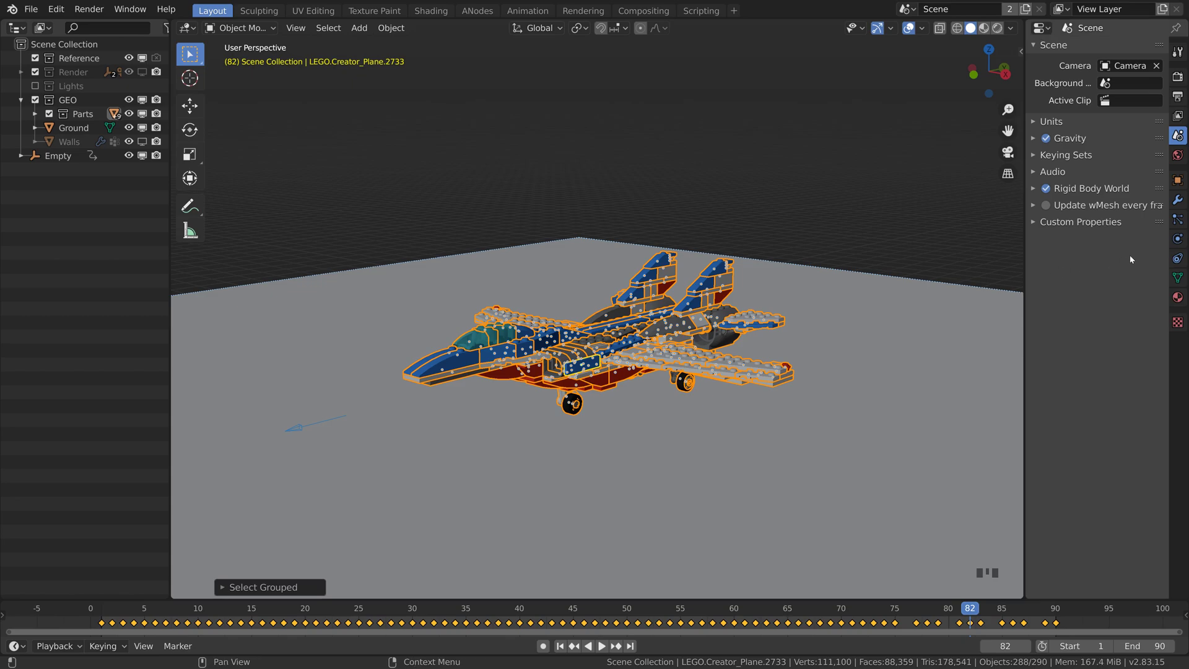
{"action": "left_click", "coordinate": [1177, 239]}
{"action": "left_click", "coordinate": [1103, 157]}
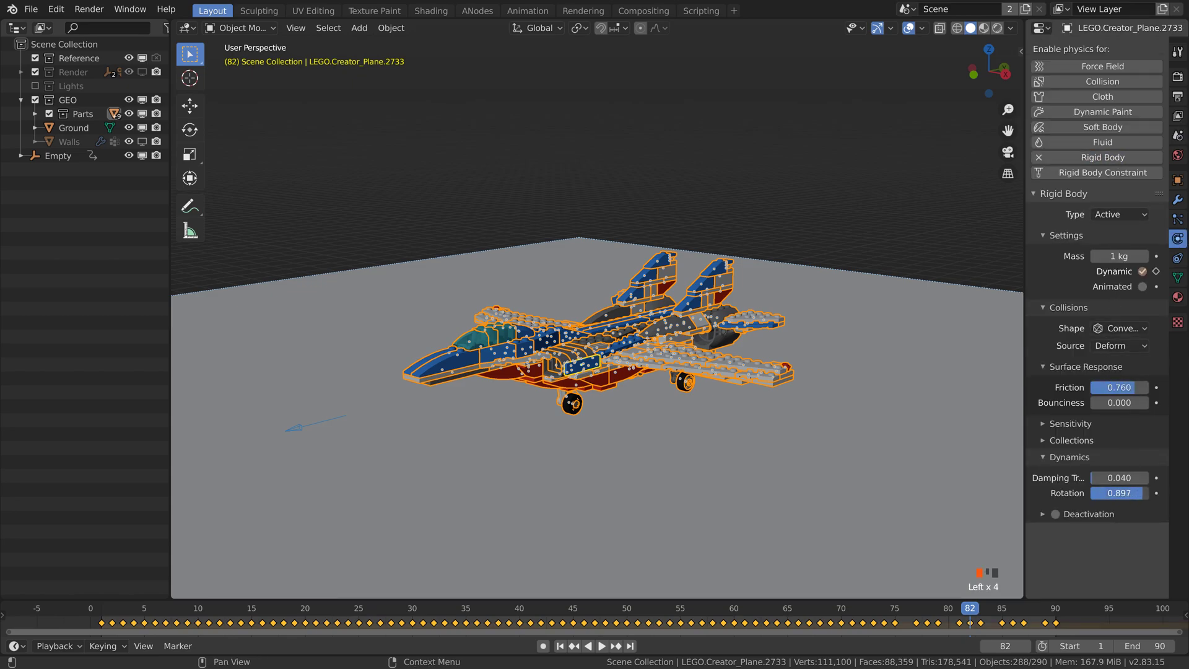
{"action": "left_click", "coordinate": [391, 28]}
{"action": "mouse_move", "coordinate": [434, 353]}
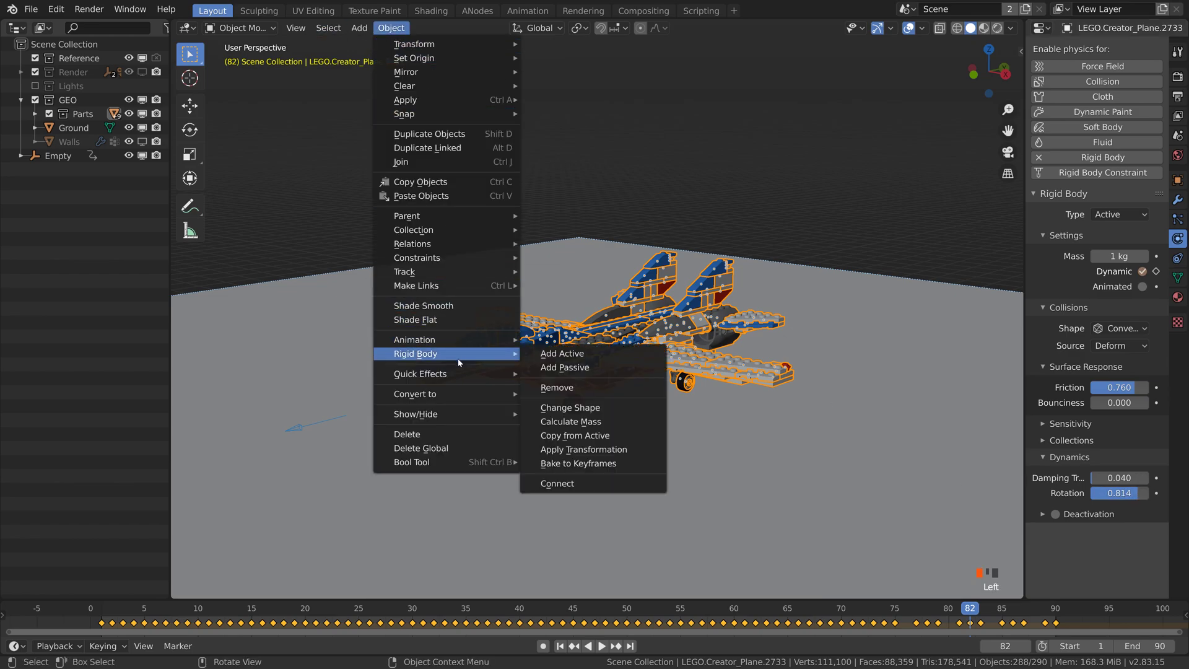
{"action": "left_click", "coordinate": [590, 441]}
Shift the bricks' keyframes earlier so the last one falls on frame 0, and test the simulation from frame 1
{"action": "key", "text": "g"}
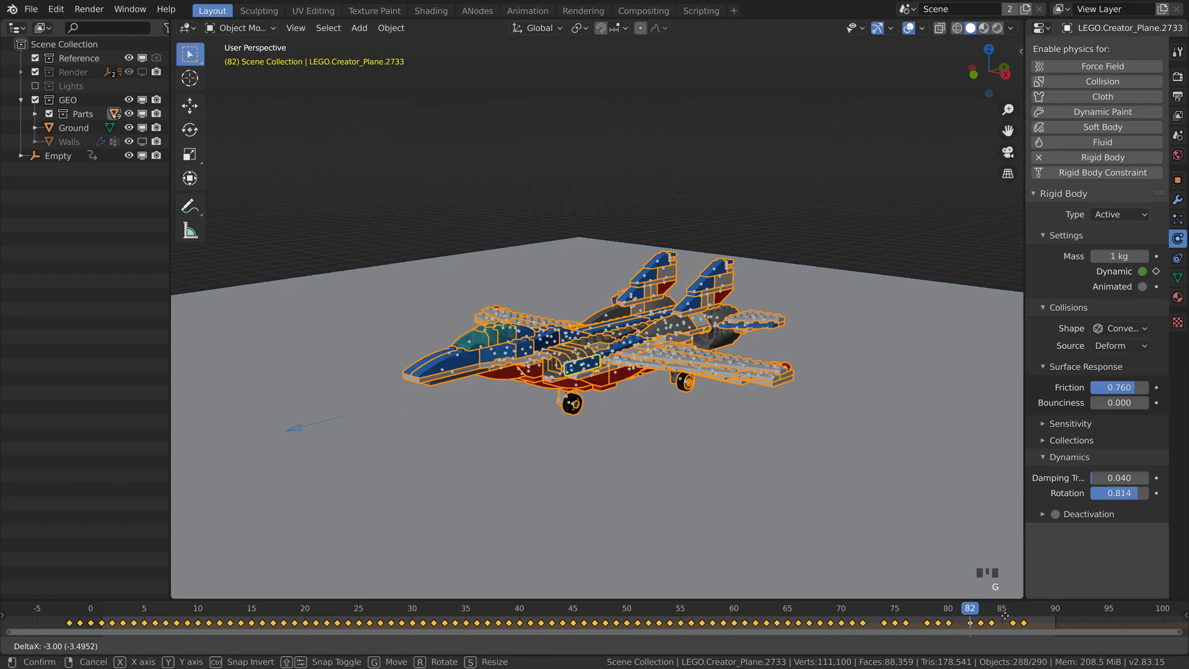
{"action": "left_click", "coordinate": [108, 623]}
{"action": "key", "text": "space"}
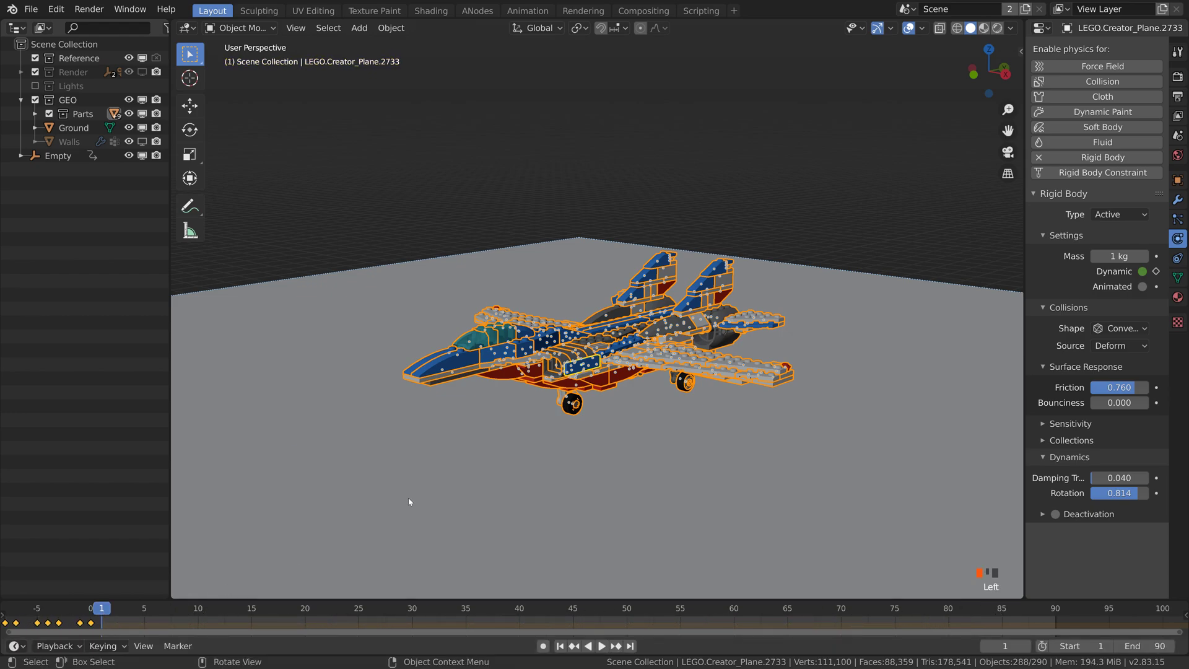
{"action": "key", "text": "space"}
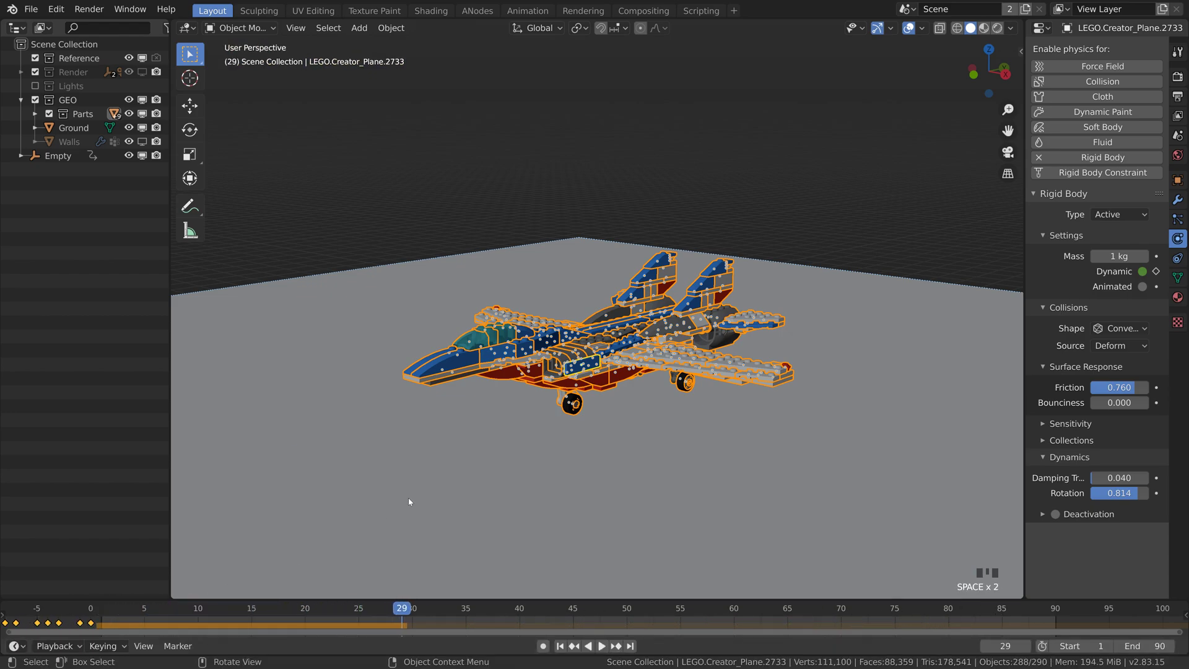
{"action": "left_click", "coordinate": [559, 646]}
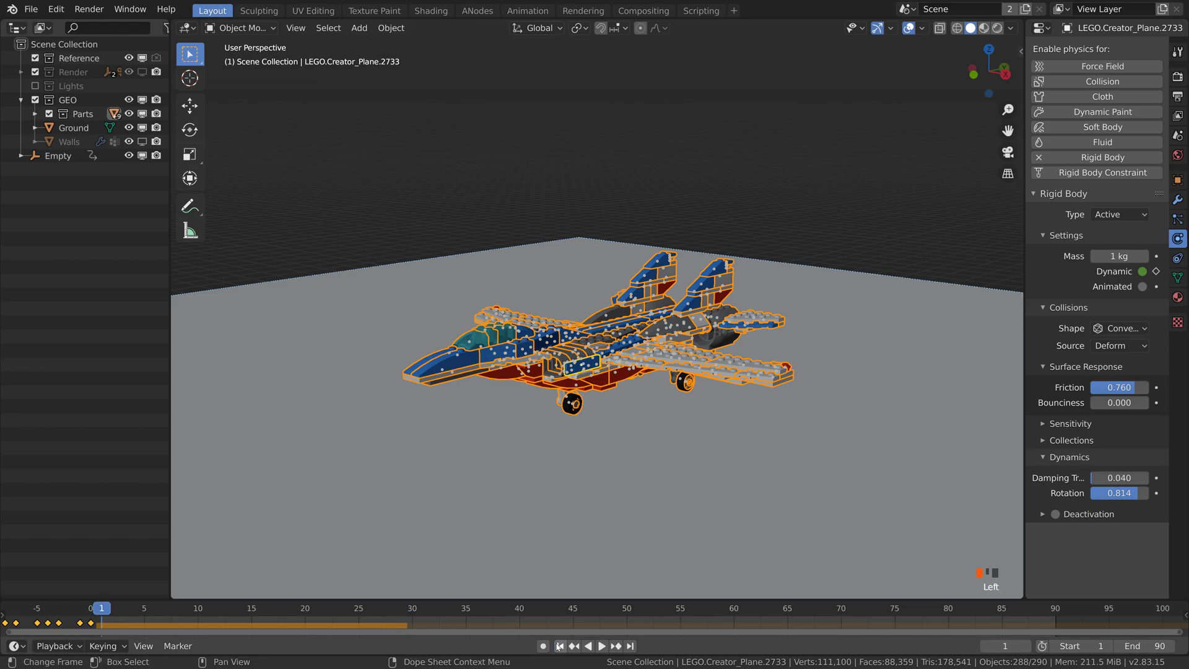
Filter the Dope Sheet channels by "rigid" and delete the Enabled (Rigid Body) keyframes of all bricks
{"action": "left_click", "coordinate": [1143, 272]}
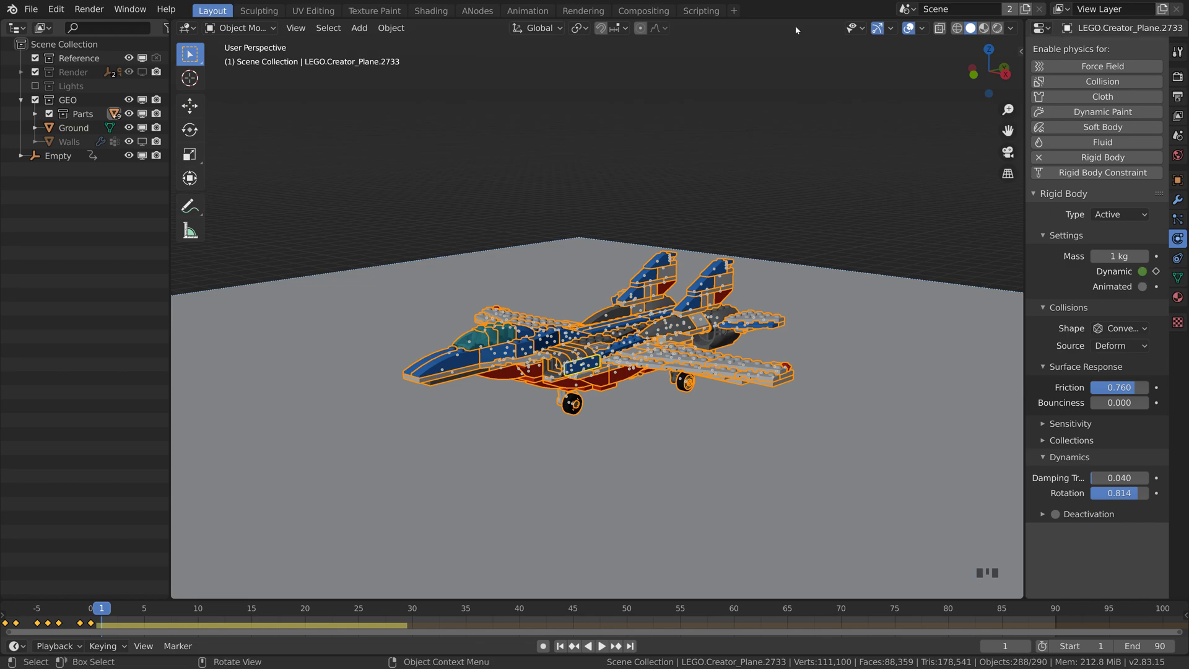
{"action": "left_click", "coordinate": [547, 11]}
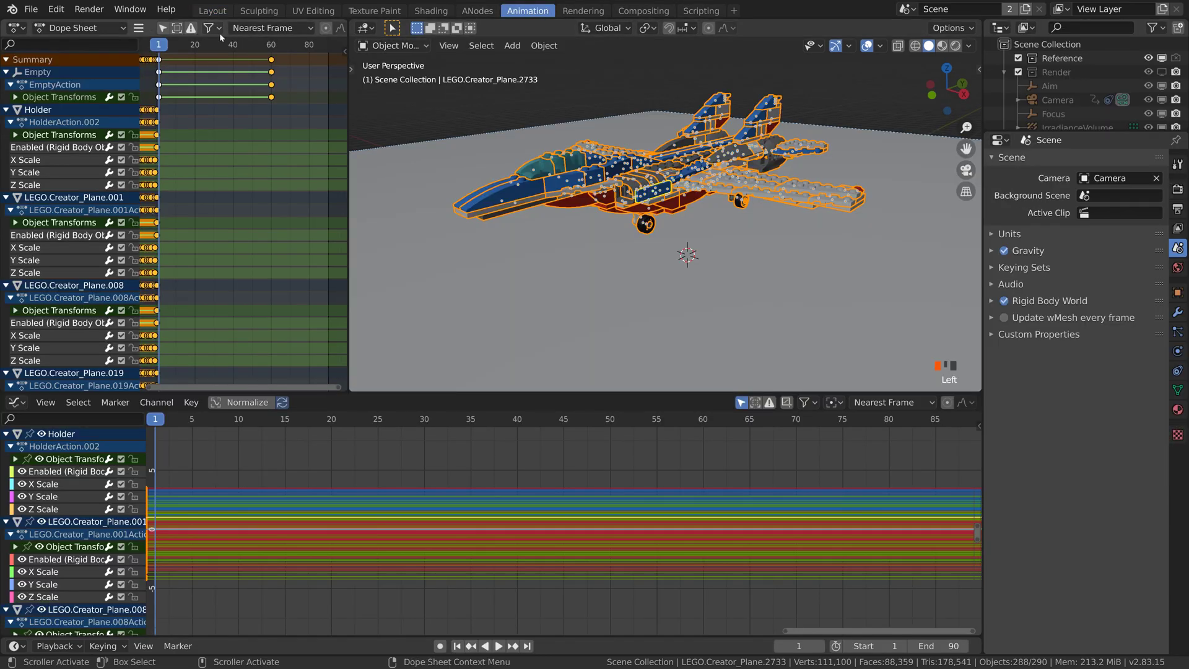
{"action": "left_click", "coordinate": [210, 28]}
{"action": "left_click", "coordinate": [222, 123]}
{"action": "type", "text": "rigid"}
{"action": "key", "text": "Return"}
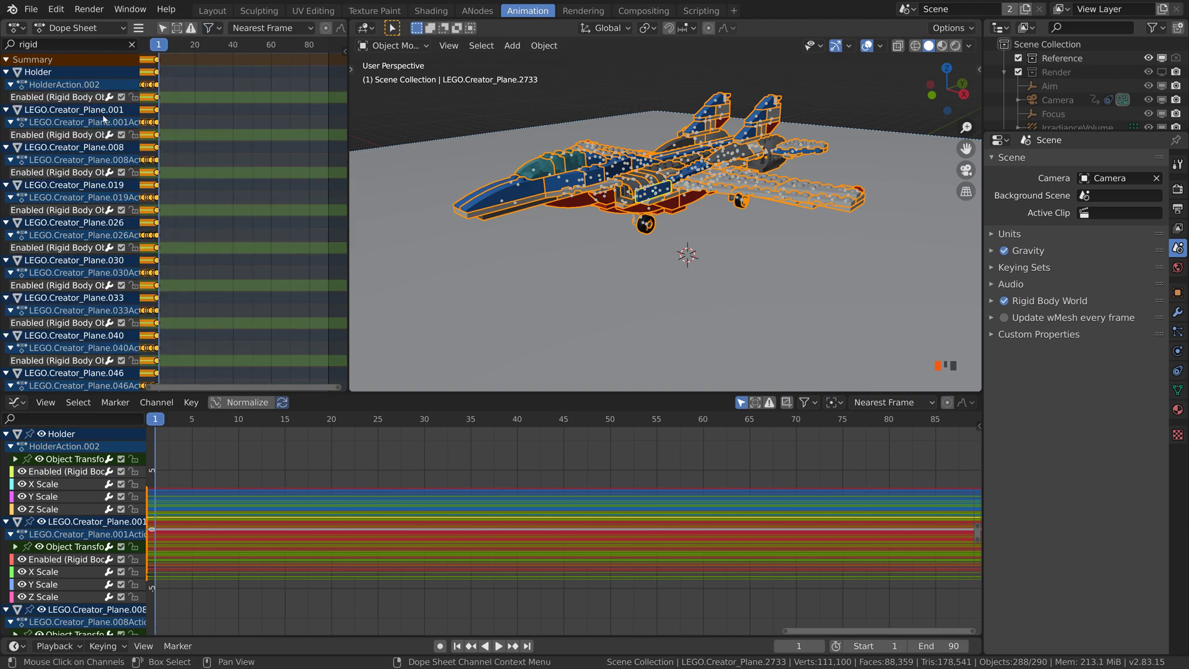
{"action": "key", "text": "a"}
{"action": "key", "text": "x"}
Turn on Dynamic for the active brick, copy its rigid body settings to all selected bricks and play the collapse
{"action": "left_click", "coordinate": [213, 11]}
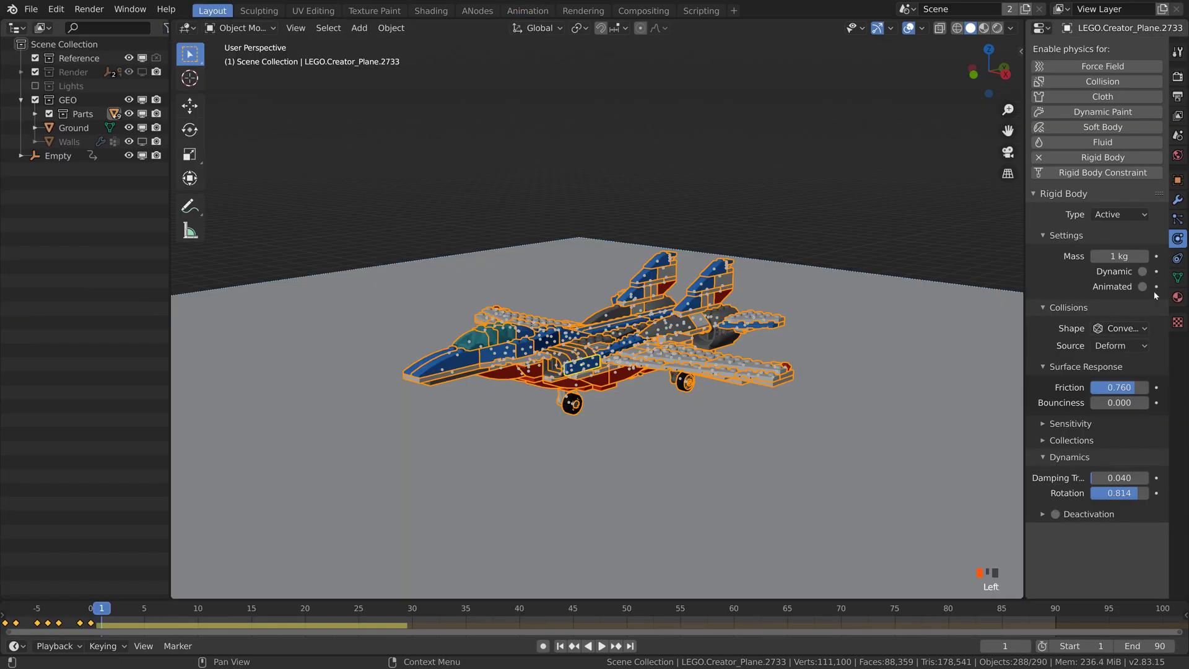
{"action": "left_click", "coordinate": [390, 27]}
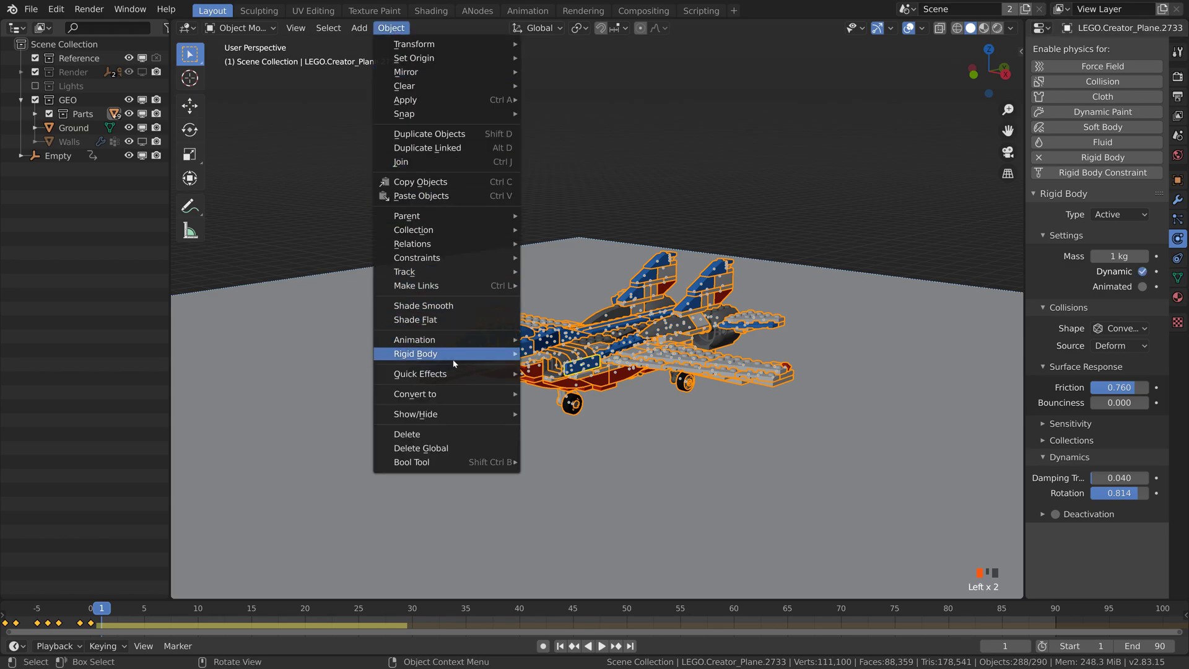
{"action": "mouse_move", "coordinate": [446, 353]}
{"action": "key", "text": "space"}
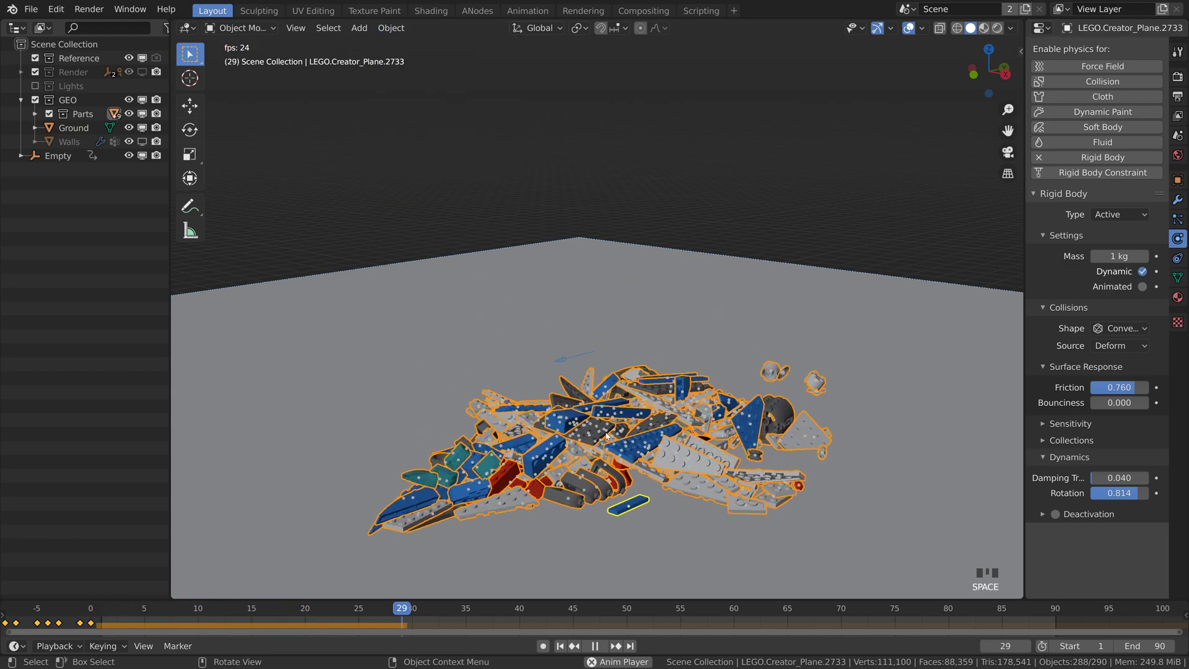
{"action": "key", "text": "Escape"}
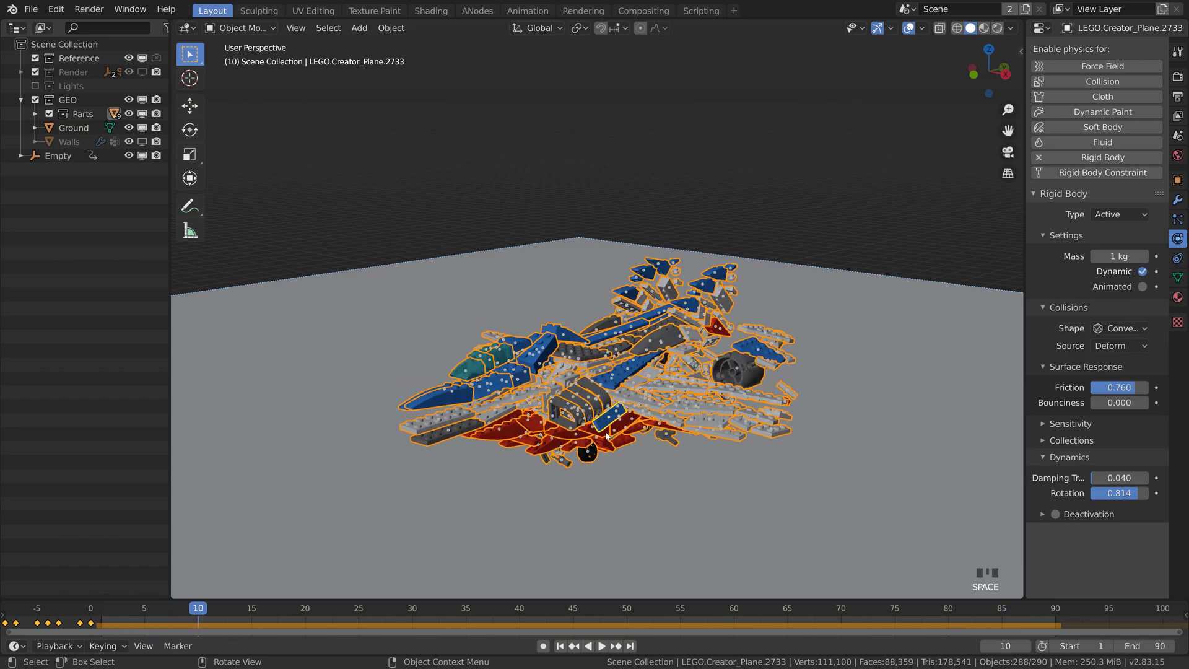
Bake the selected bricks' falling rigid body simulation to keyframes
{"action": "left_click", "coordinate": [391, 28]}
{"action": "mouse_move", "coordinate": [428, 380]}
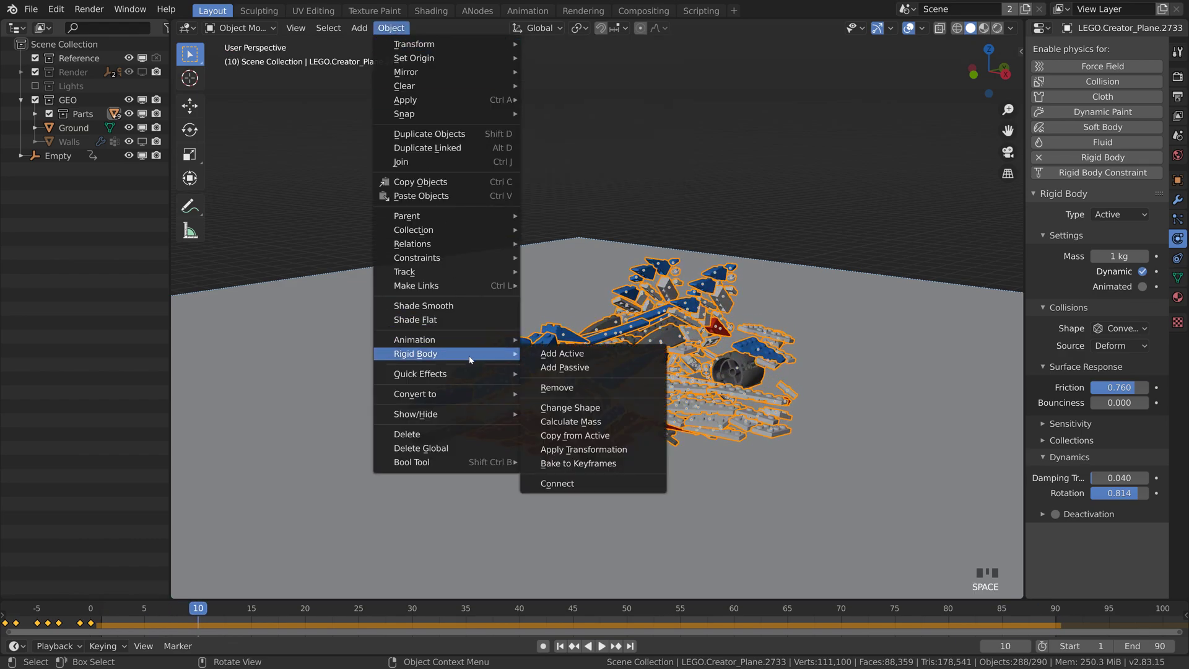
{"action": "left_click", "coordinate": [570, 465]}
{"action": "left_click", "coordinate": [607, 539]}
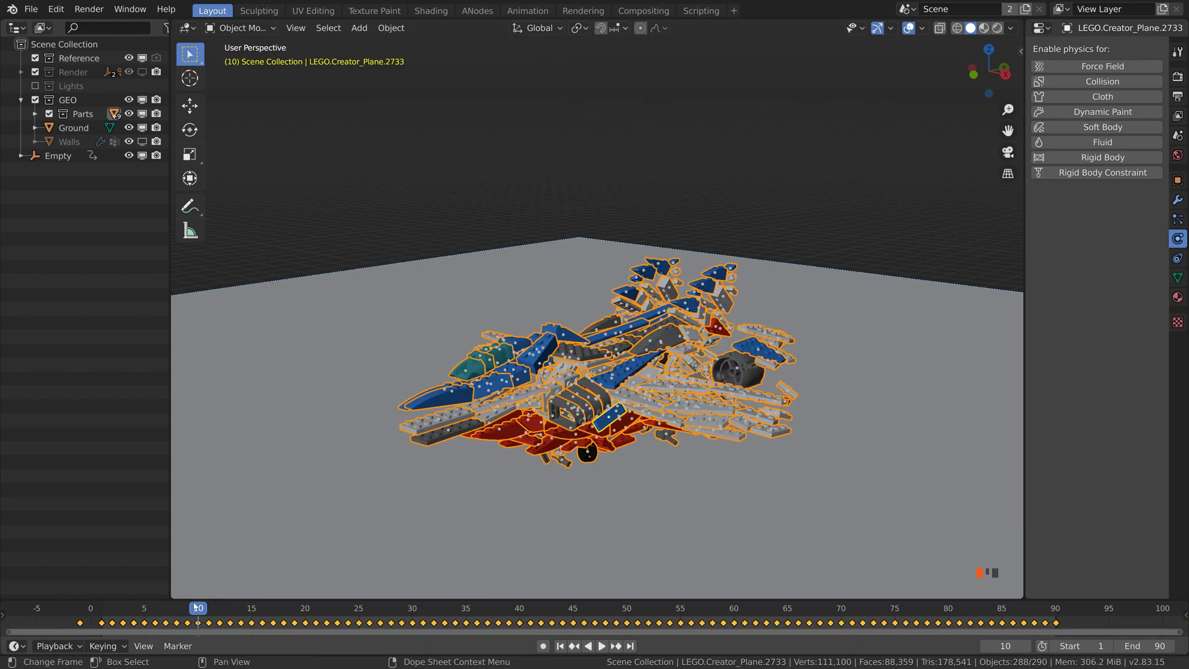
Play the baked collapse, shift the bricks' keyframes 90 frames earlier, and go to frame 1
{"action": "left_click", "coordinate": [602, 646]}
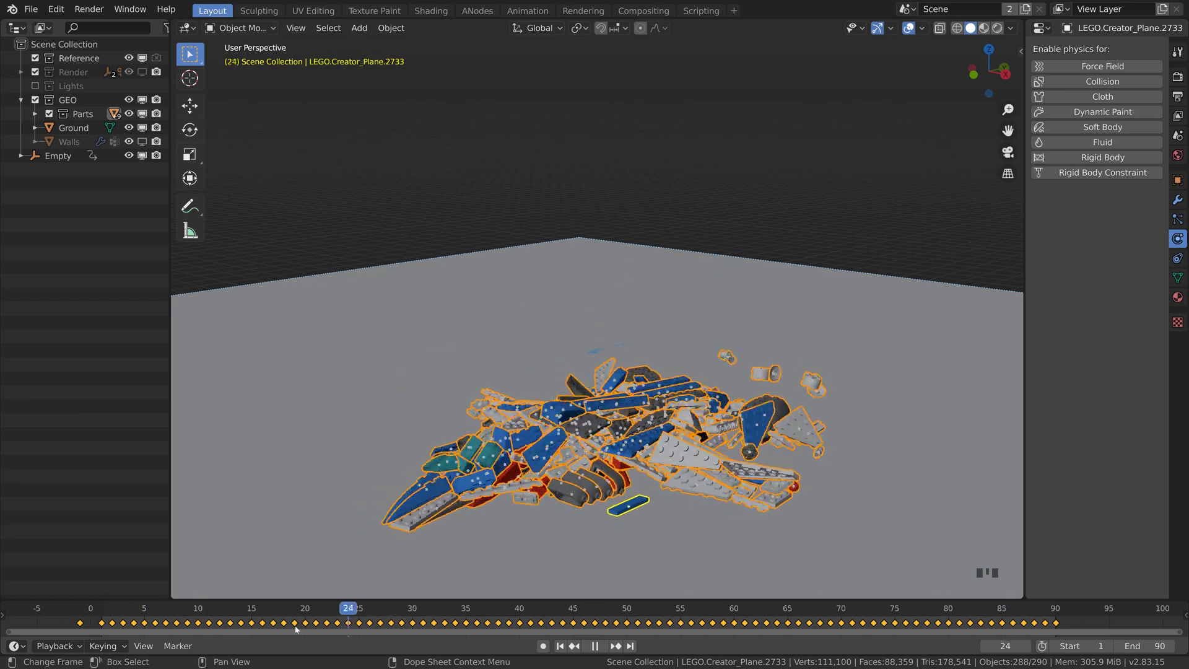
{"action": "key", "text": "space"}
{"action": "key", "text": "g"}
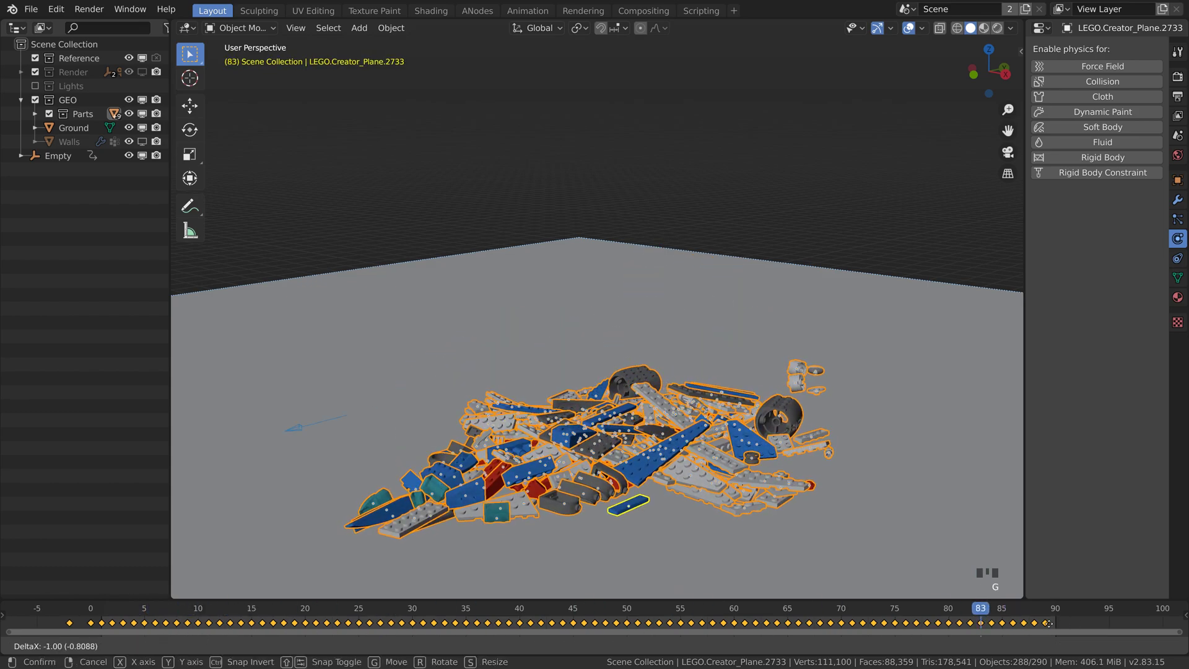
{"action": "left_click", "coordinate": [112, 629]}
{"action": "left_click", "coordinate": [102, 609]}
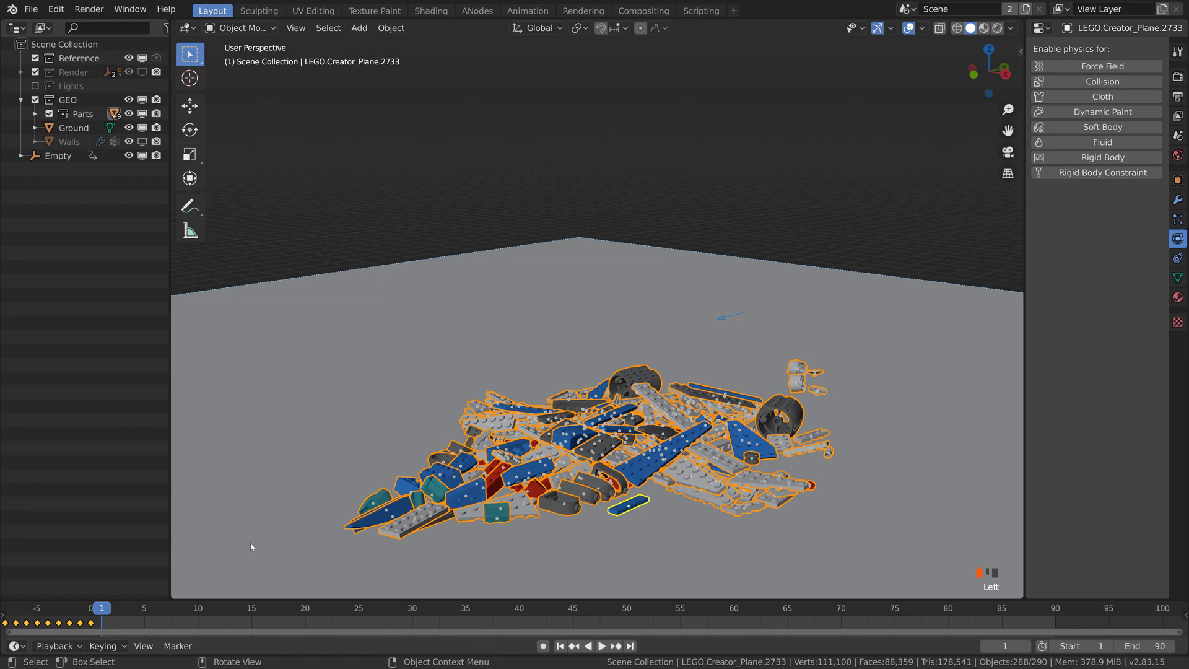
Return all selected bricks to the transforms stored in their Assembled ID key
{"action": "key", "text": "n"}
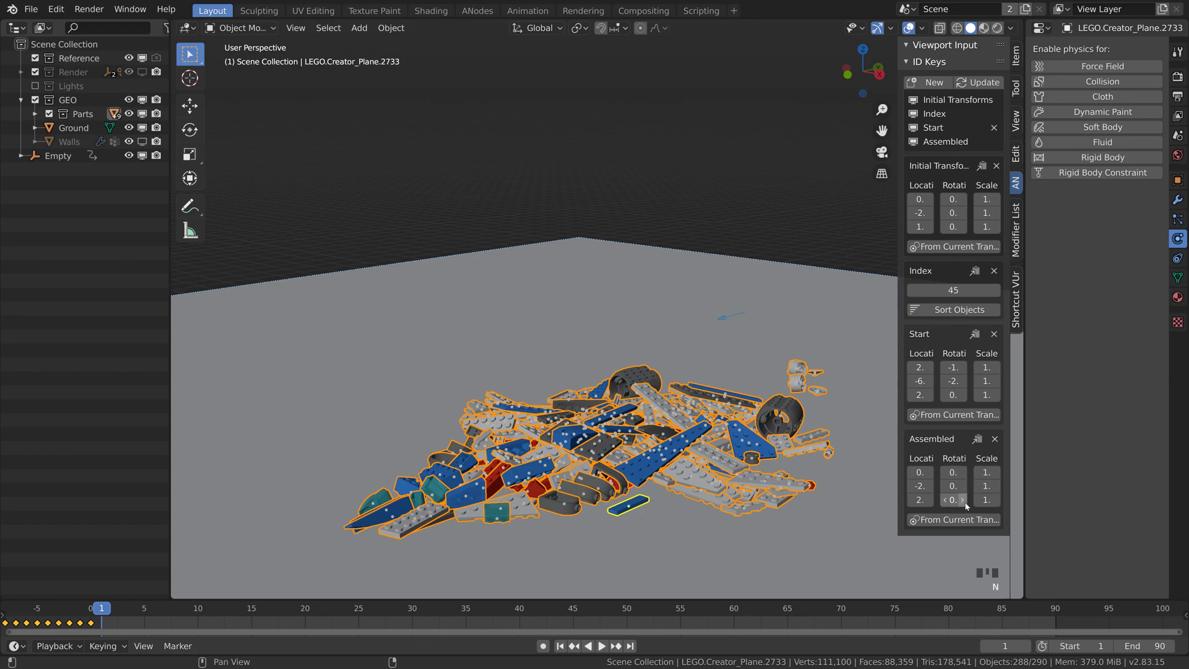
{"action": "left_click", "coordinate": [978, 439]}
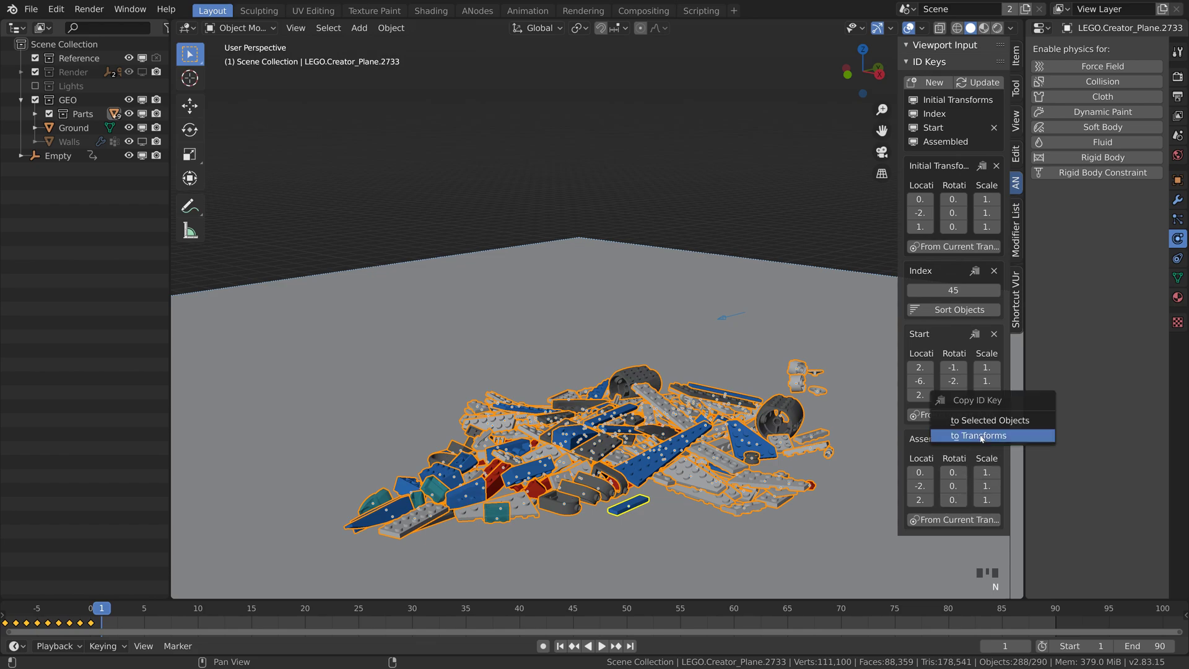
{"action": "left_click", "coordinate": [981, 436]}
{"action": "key", "text": "n"}
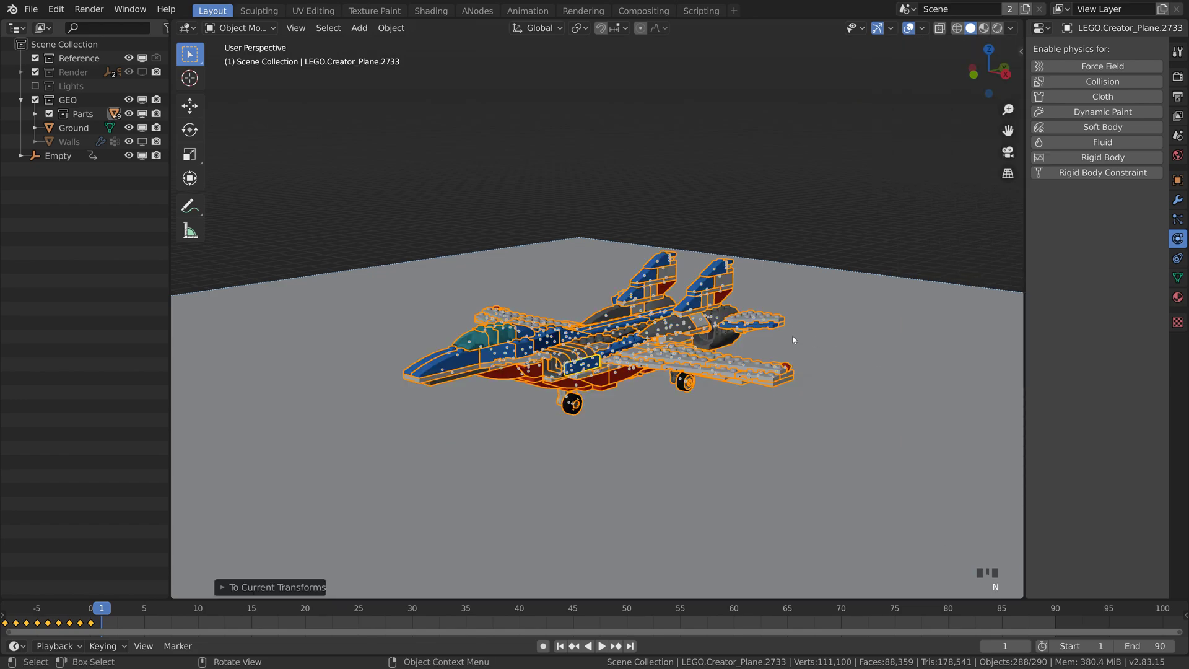
Lower the assembled plane along Z onto the ground and keyframe the bricks' transforms at frame 1
{"action": "key", "text": "g"}
{"action": "key", "text": "z"}
{"action": "left_click", "coordinate": [799, 410]}
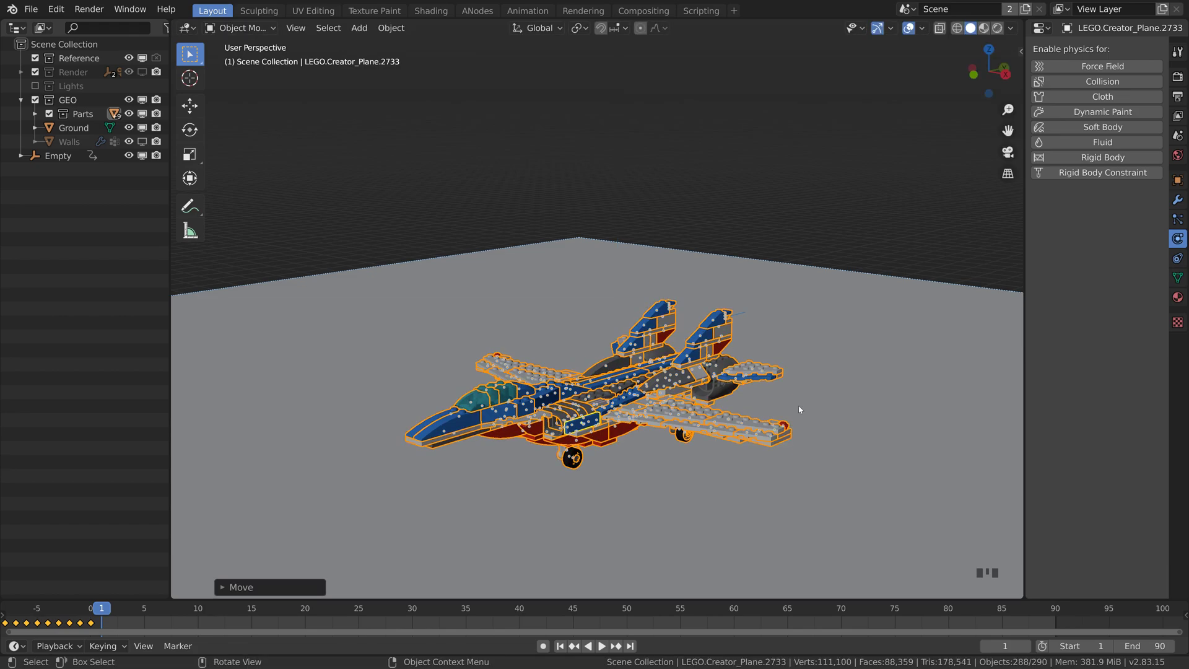
{"action": "key", "text": "i"}
{"action": "left_click", "coordinate": [800, 407]}
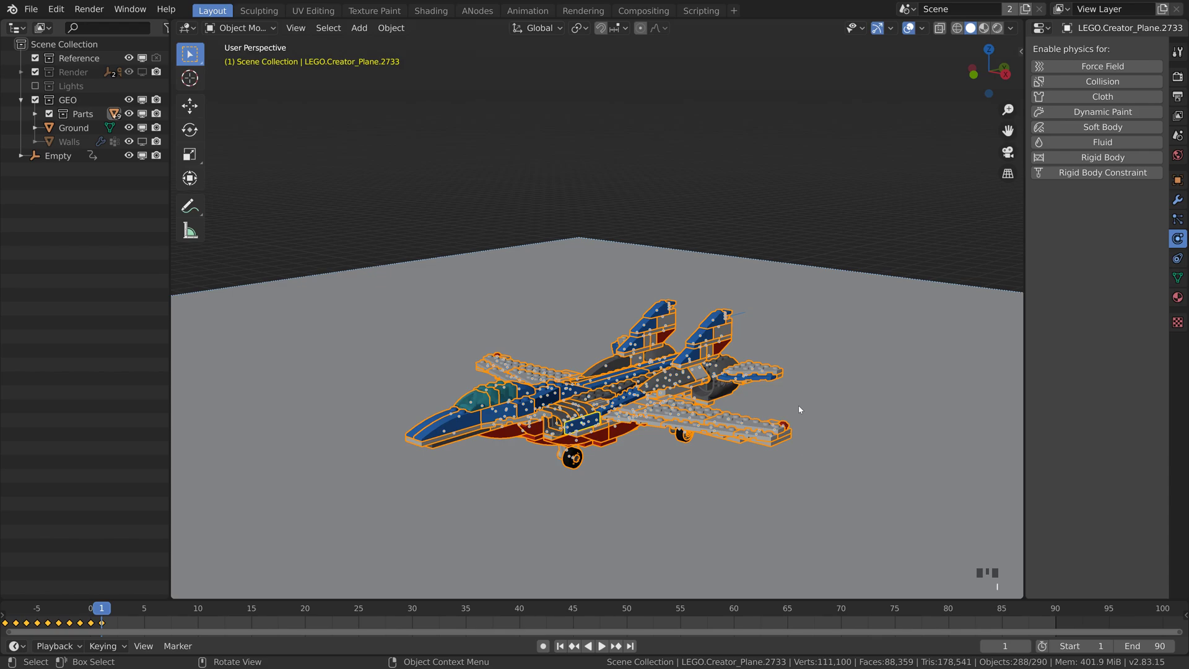
Add an active rigid body with rotation damping 0.840 to the active brick and copy its settings to all selected bricks
{"action": "left_click", "coordinate": [1102, 157]}
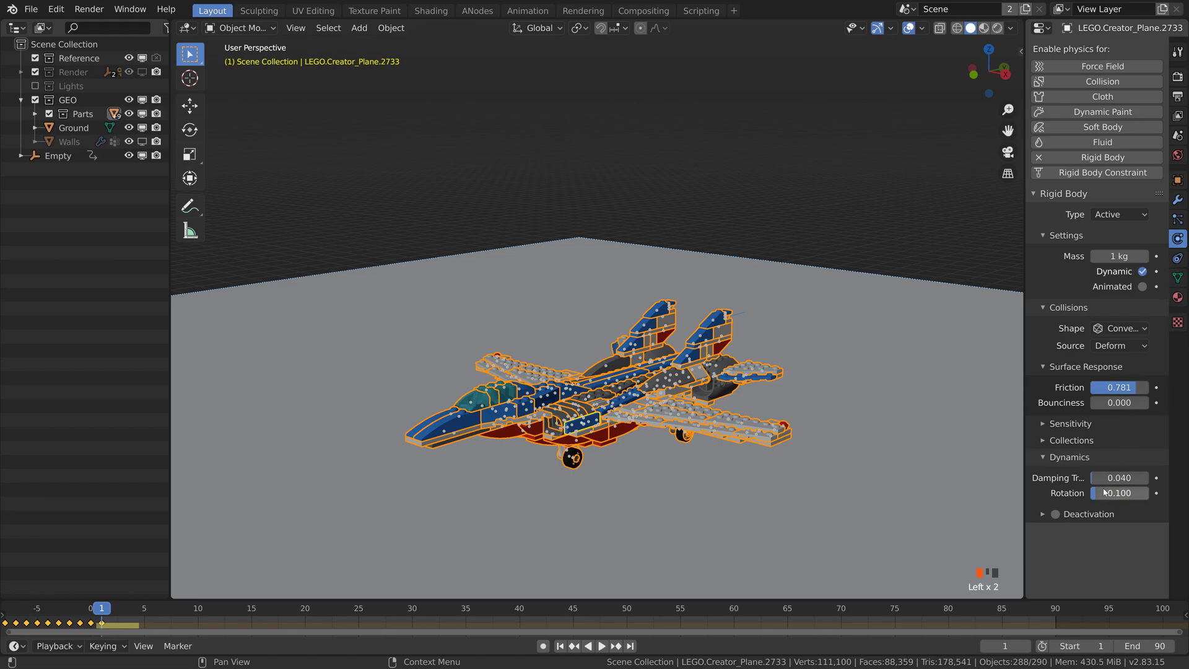
{"action": "left_click", "coordinate": [704, 300]}
{"action": "left_click", "coordinate": [392, 28]}
{"action": "mouse_move", "coordinate": [433, 356]}
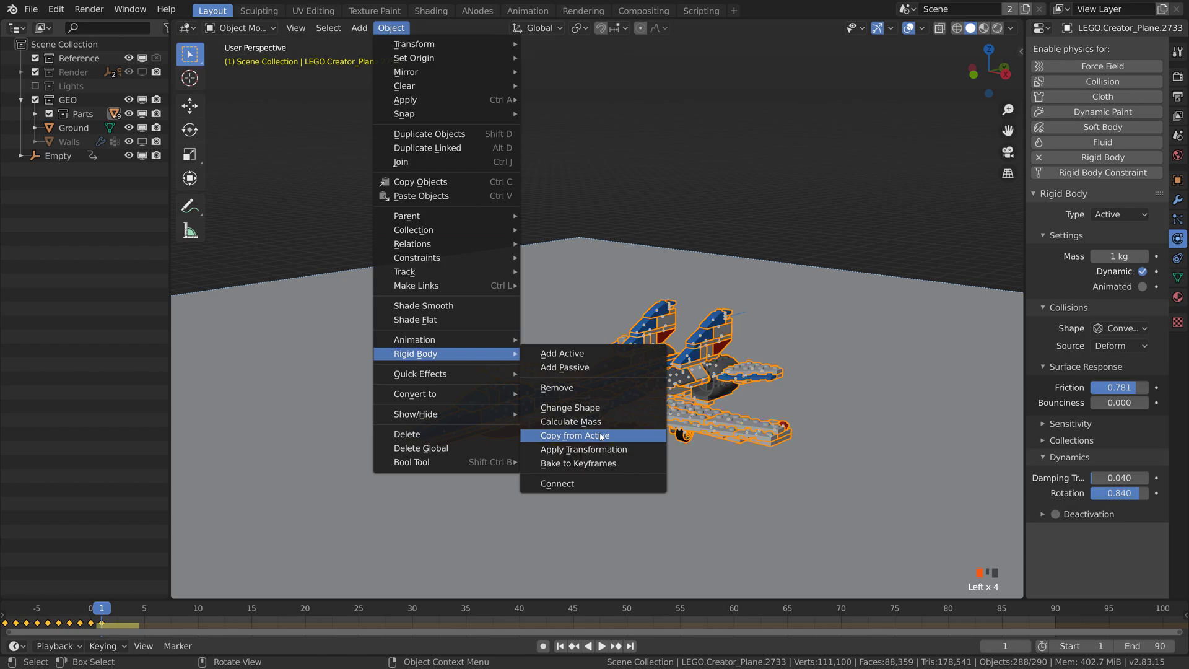
{"action": "left_click", "coordinate": [579, 433]}
Reverse the Empty's motion by moving its first keyframe to frame 80 and its last one to frame 1
{"action": "left_click", "coordinate": [62, 158]}
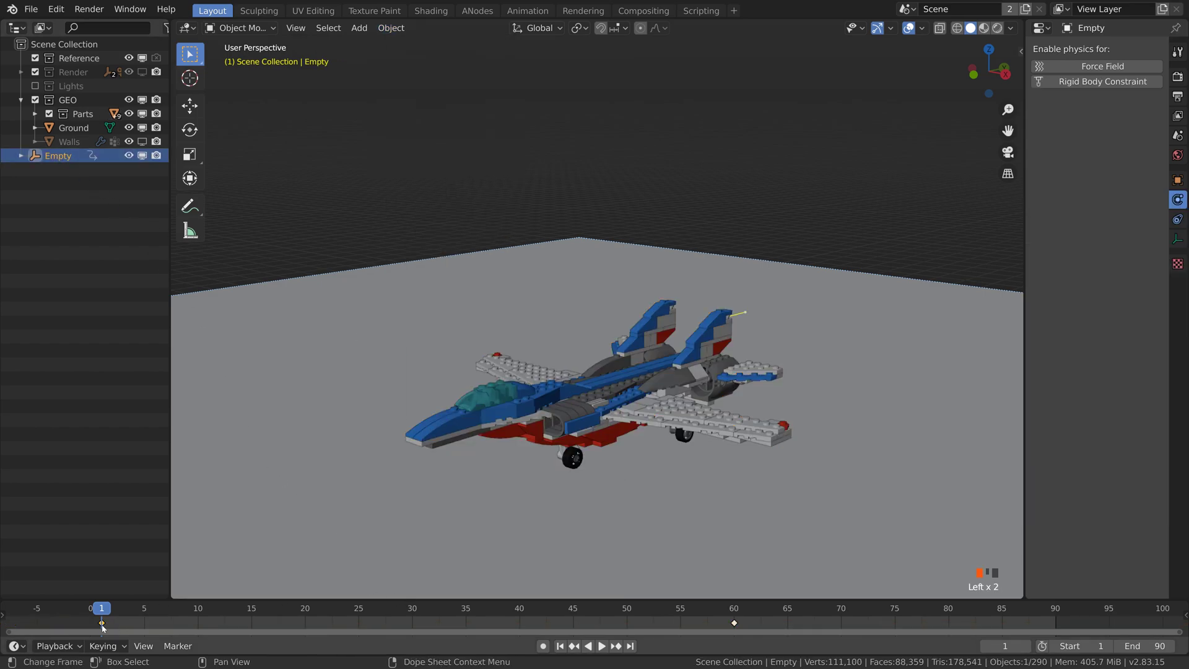
{"action": "key", "text": "g"}
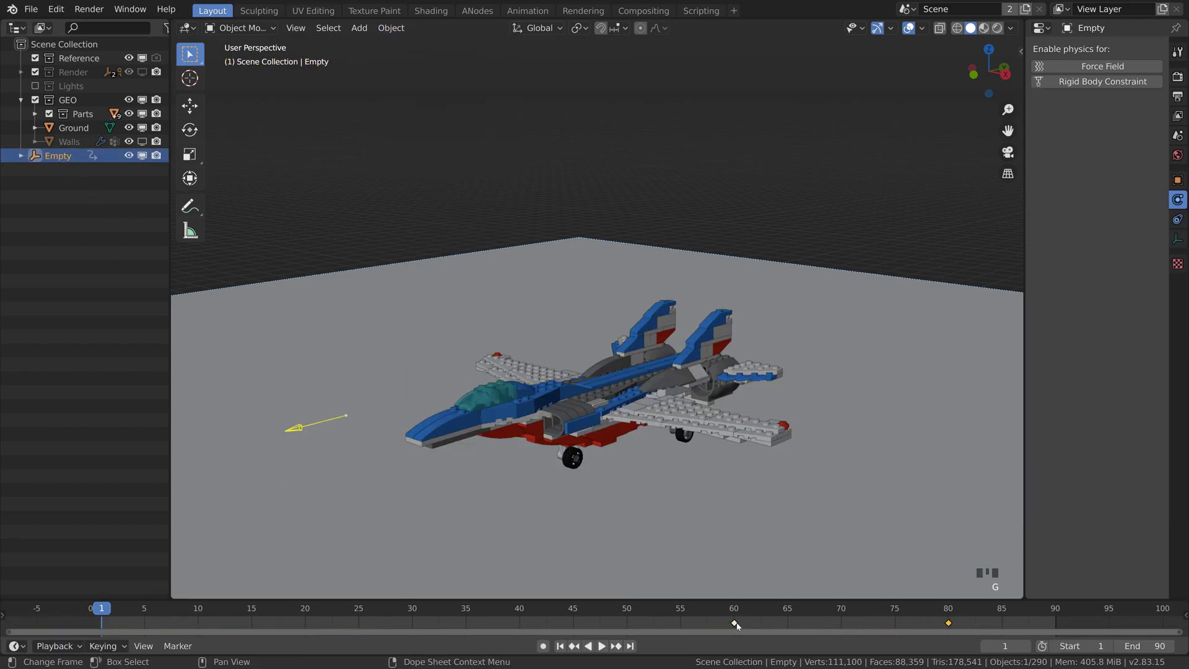
{"action": "left_click", "coordinate": [111, 621]}
{"action": "key", "text": "space"}
Replace the scale output nodes by feeding the Parts objects and falloff strengths into the rigid_body.enabled attribute output, and turn on Auto Execution
{"action": "left_click", "coordinate": [477, 10]}
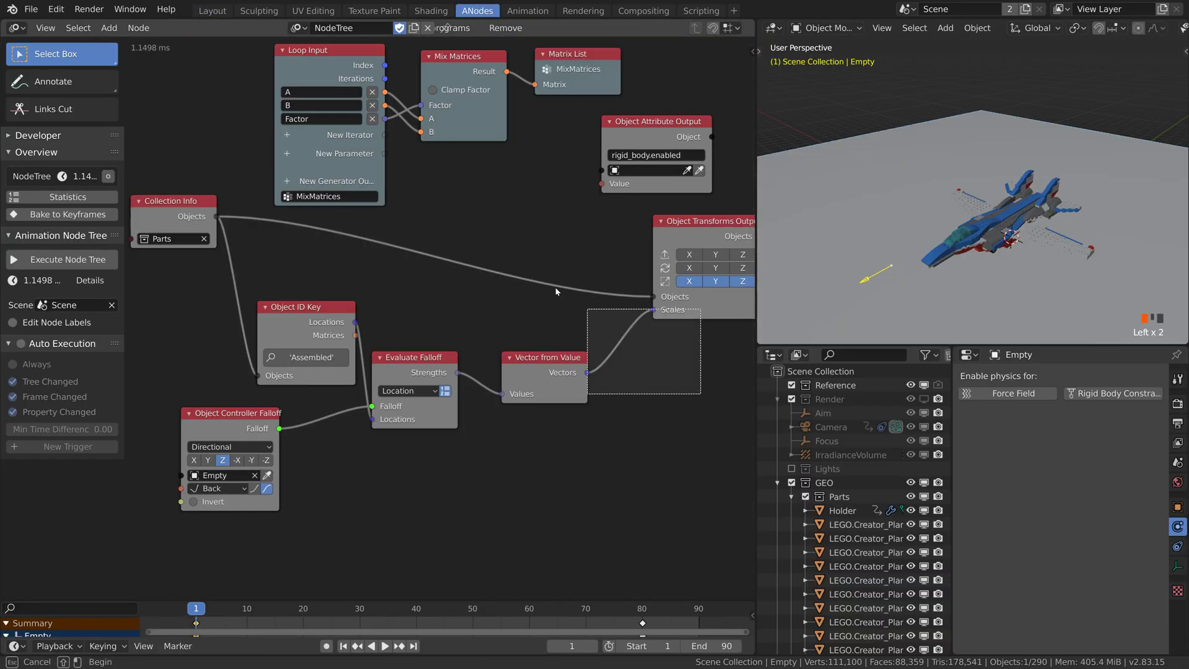
{"action": "key", "text": "x"}
{"action": "left_click_drag", "start_coordinate": [635, 132], "coordinate": [553, 220]}
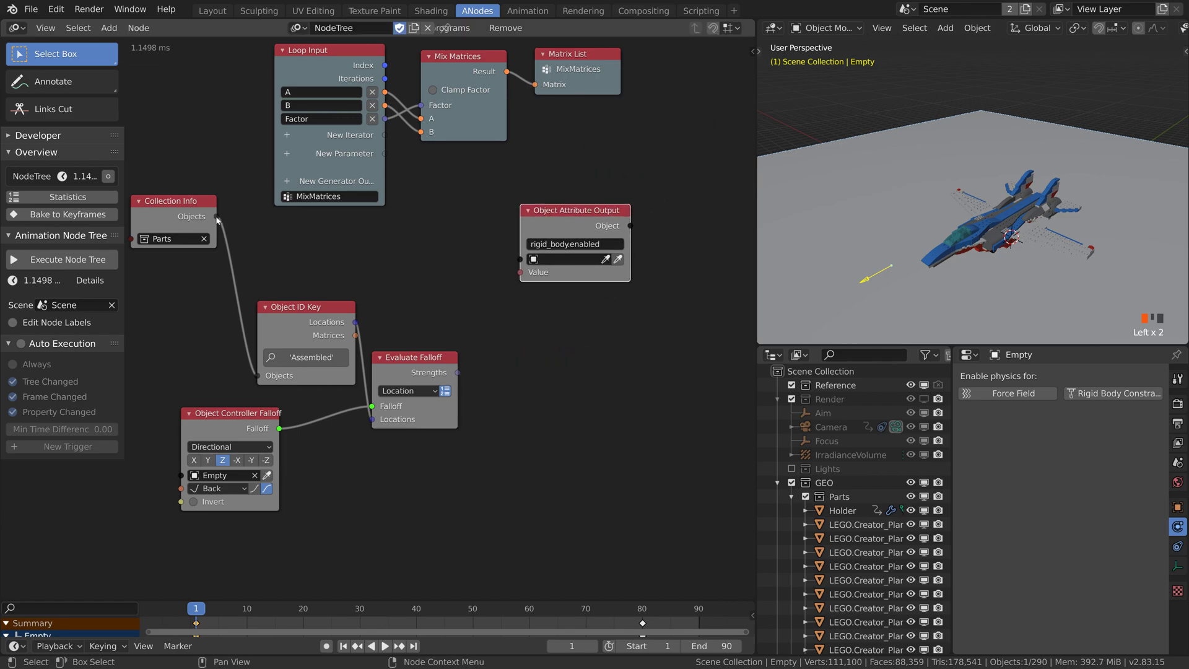
{"action": "left_click_drag", "start_coordinate": [217, 216], "coordinate": [457, 372]}
{"action": "left_click", "coordinate": [78, 344]}
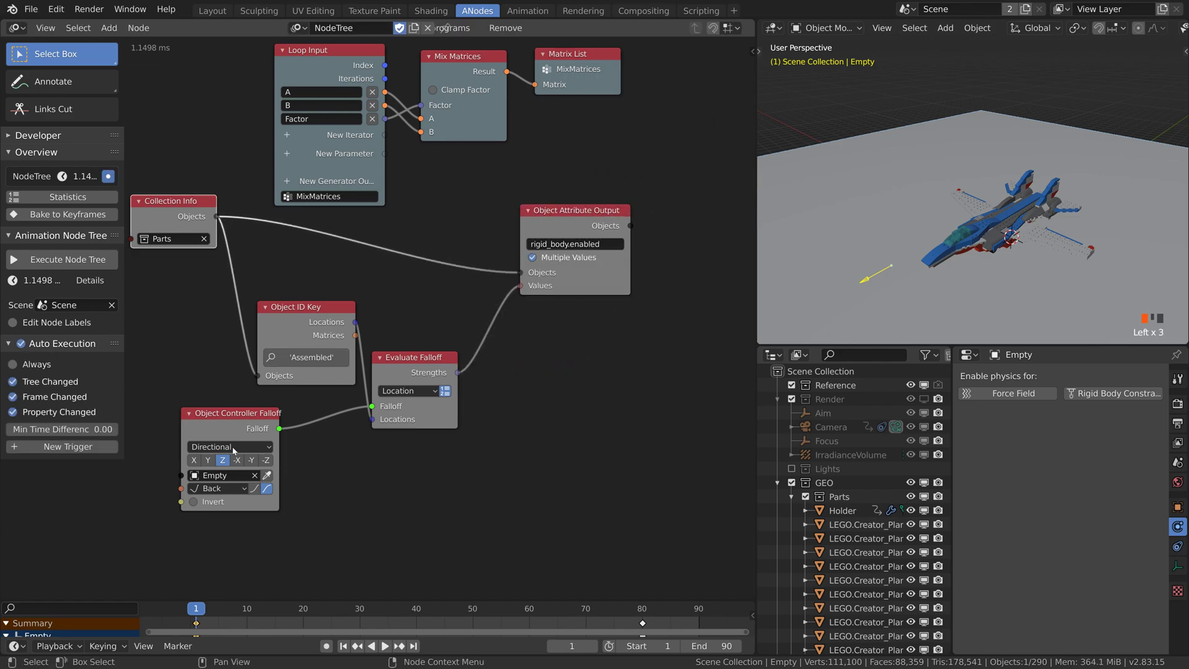
Invert the Object Controller Falloff and play the gradual collapse from the first frame
{"action": "left_click", "coordinate": [343, 645]}
{"action": "left_click", "coordinate": [194, 501]}
{"action": "key", "text": "space"}
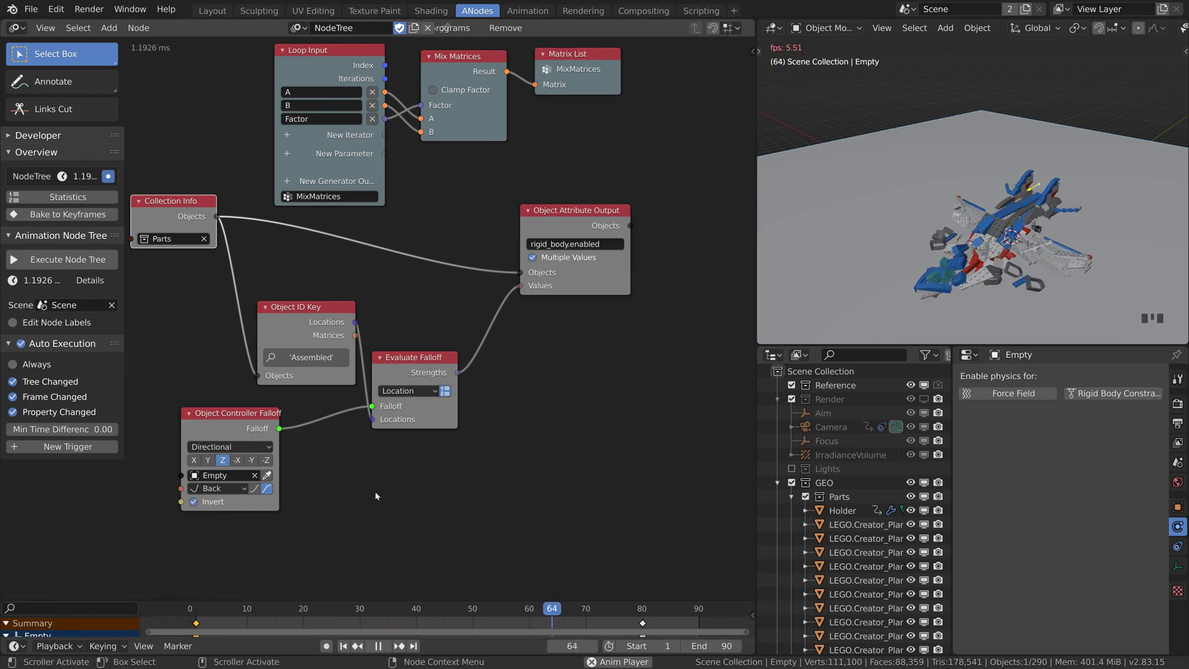
{"action": "key", "text": "space"}
Bake the node tree to keyframes with Rigid Body World switched off, turn off Auto Execution, and switch Rigid Body World back on
{"action": "left_click", "coordinate": [344, 646]}
{"action": "left_click", "coordinate": [1177, 462]}
{"action": "left_click", "coordinate": [972, 515]}
{"action": "left_click", "coordinate": [55, 215]}
{"action": "left_click", "coordinate": [20, 345]}
{"action": "left_click", "coordinate": [972, 515]}
Select all bricks in the Parts collection and bake their rigid body simulation to keyframes
{"action": "left_click", "coordinate": [991, 222]}
{"action": "key", "text": "shift+g"}
{"action": "left_click", "coordinate": [991, 230]}
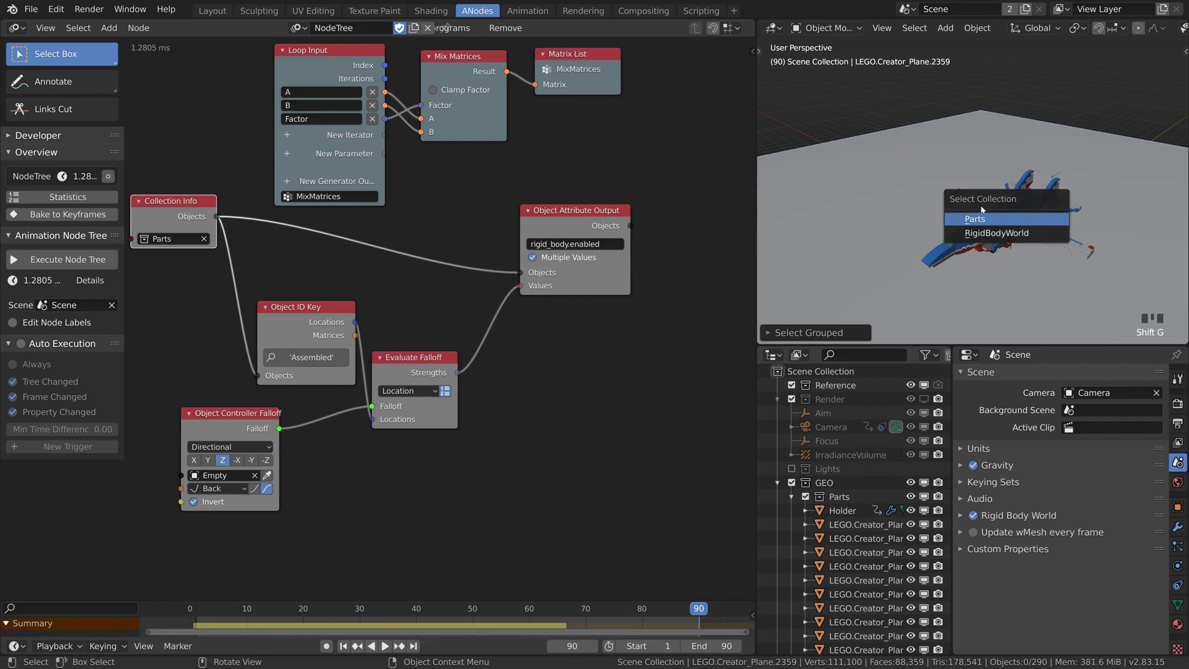
{"action": "left_click", "coordinate": [988, 227]}
{"action": "left_click", "coordinate": [977, 28]}
{"action": "mouse_move", "coordinate": [1001, 354]}
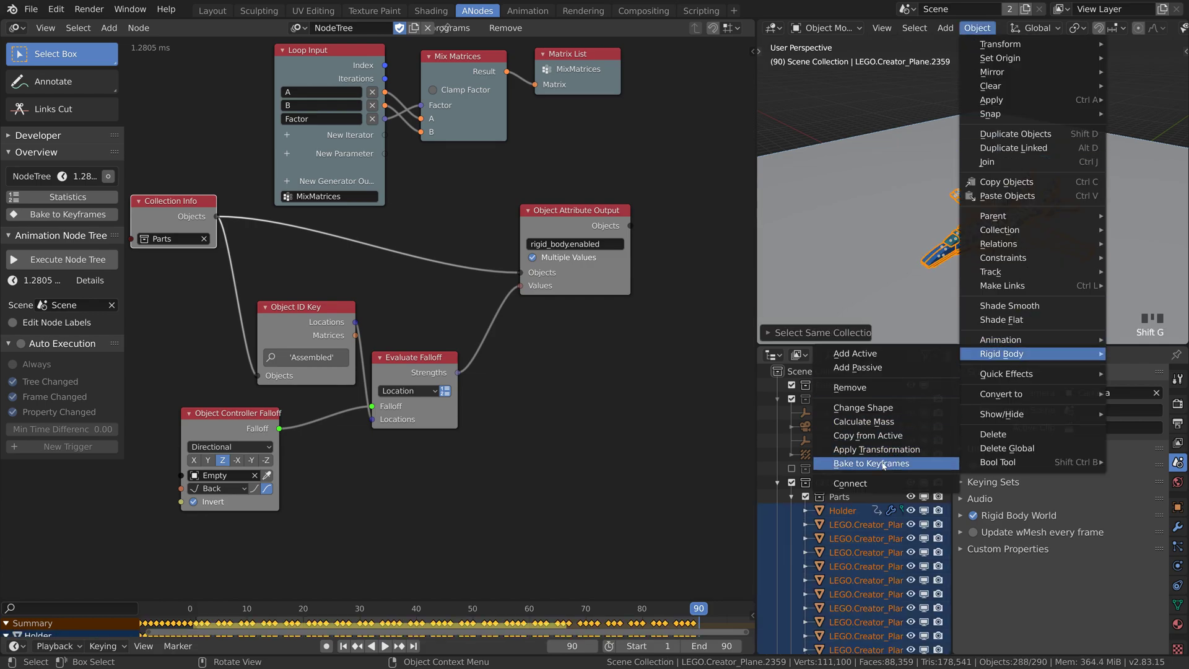
{"action": "left_click", "coordinate": [833, 474]}
{"action": "left_click", "coordinate": [884, 541]}
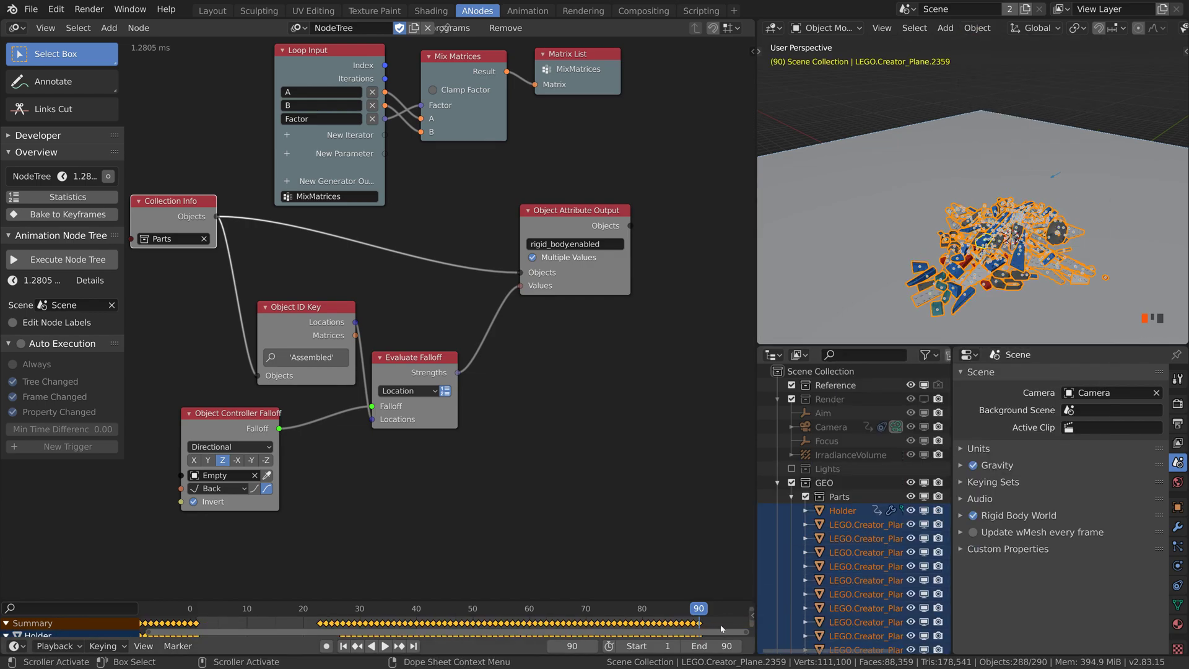
Reverse the newly baked collapse keyframes in time and shift them to begin at frame 10
{"action": "left_click_drag", "start_coordinate": [720, 627], "coordinate": [195, 618]}
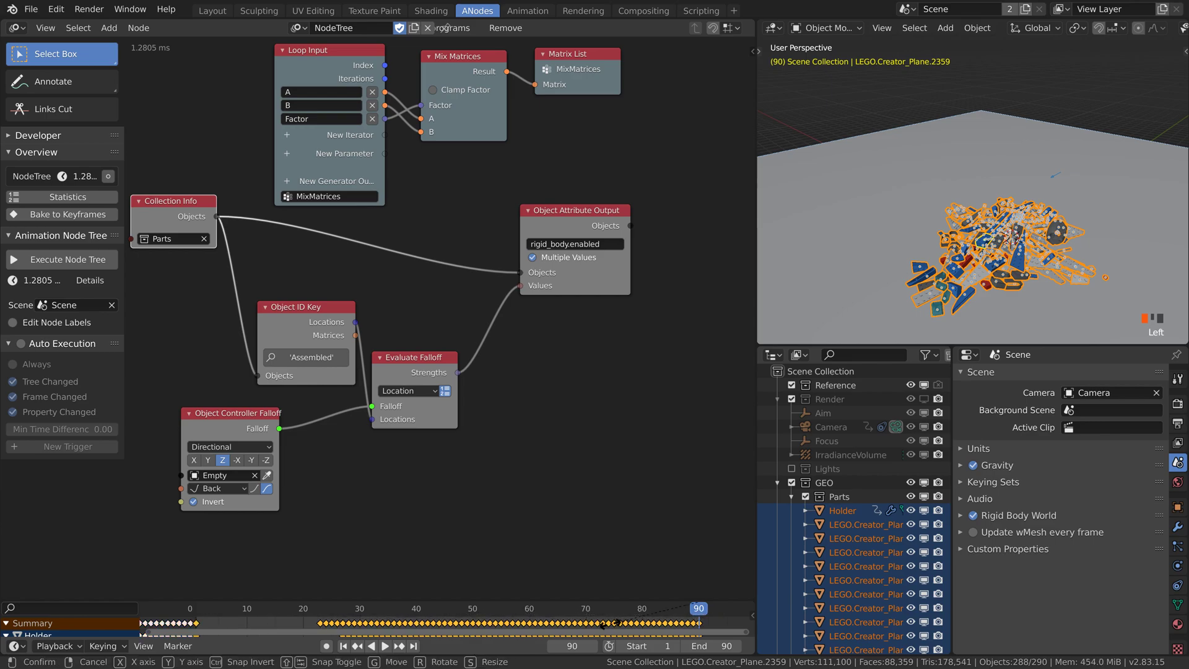
{"action": "key", "text": "s"}
{"action": "key", "text": "Escape"}
{"action": "key", "text": "g"}
{"action": "left_click", "coordinate": [243, 631]}
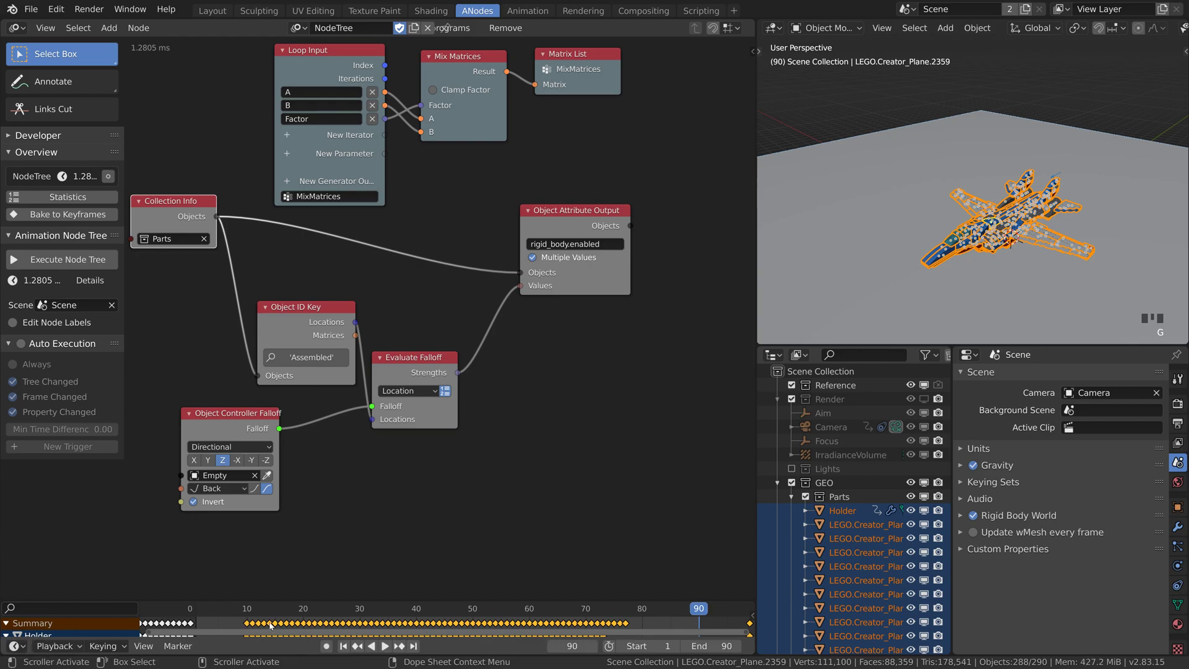
Shift all of the bricks' keyframes 180 frames later so the whole animation starts at frame 1
{"action": "left_click", "coordinate": [214, 12]}
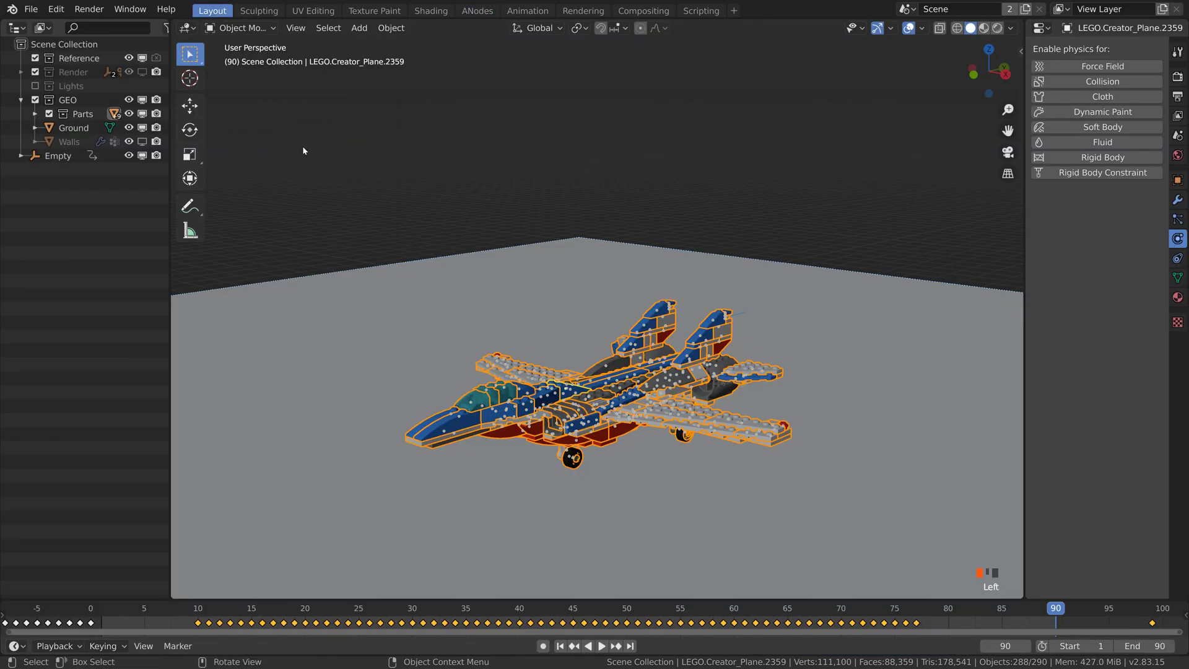
{"action": "scroll", "coordinate": [489, 630], "scroll_direction": "down", "scroll_amount": 5}
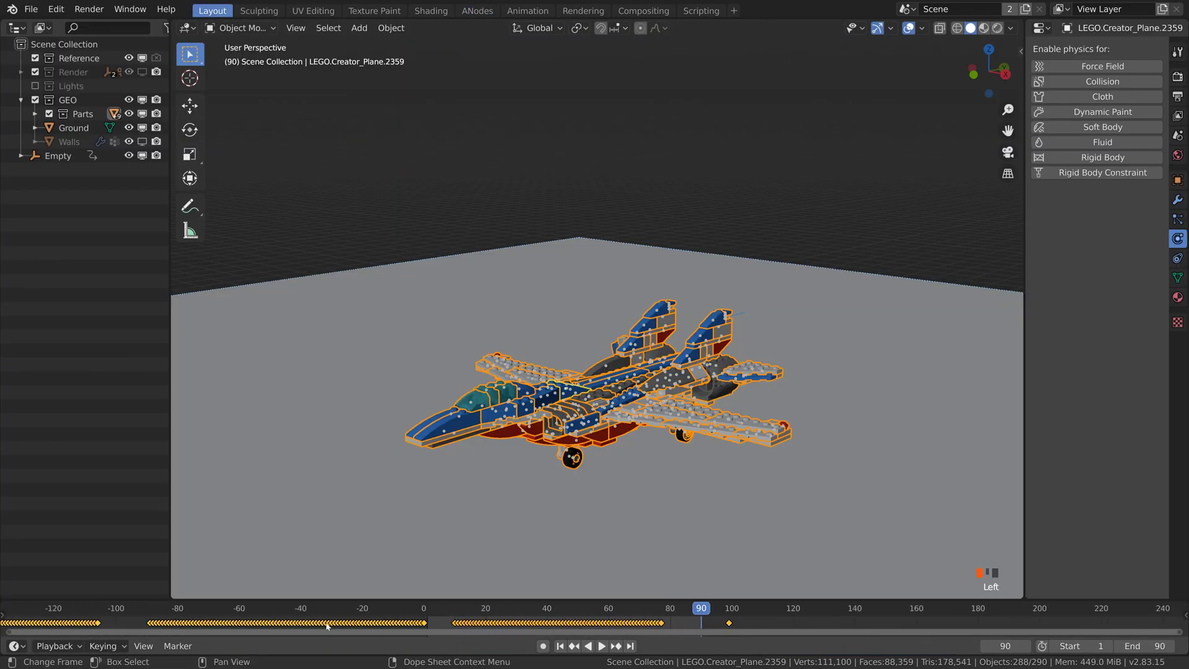
{"action": "key", "text": "g"}
{"action": "left_click", "coordinate": [877, 608]}
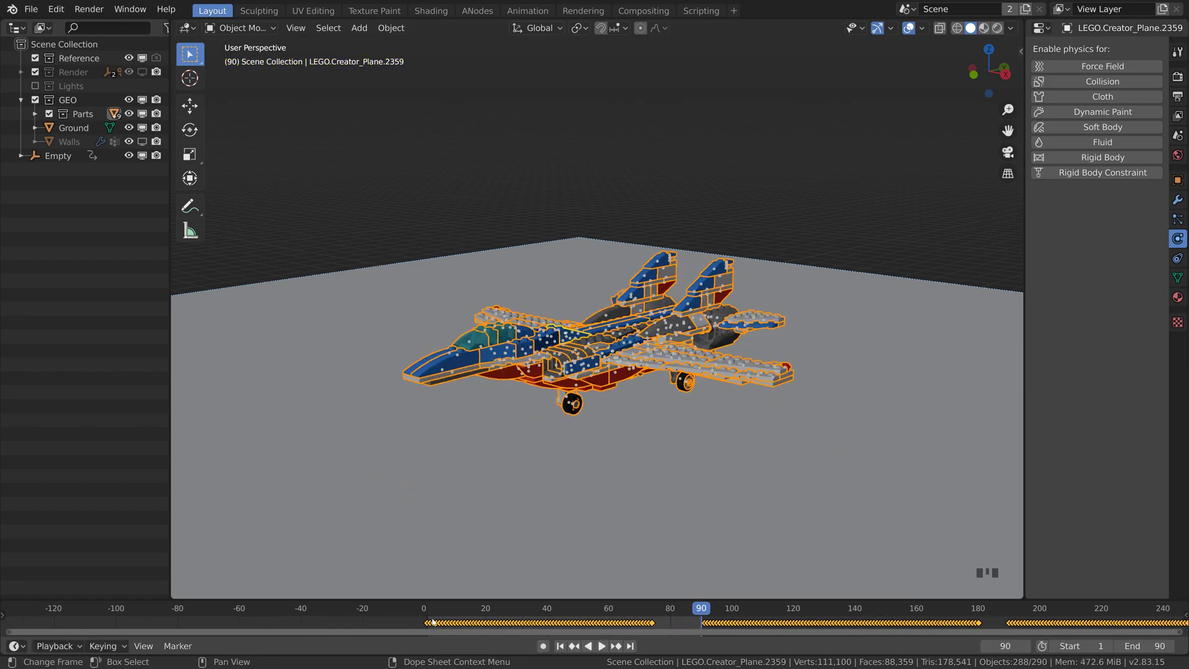
{"action": "scroll", "coordinate": [427, 622], "scroll_direction": "up", "scroll_amount": 9}
Set the scene's end frame to 270 and play the complete animation from the start
{"action": "middle_click_drag", "start_coordinate": [798, 626], "coordinate": [180, 606]}
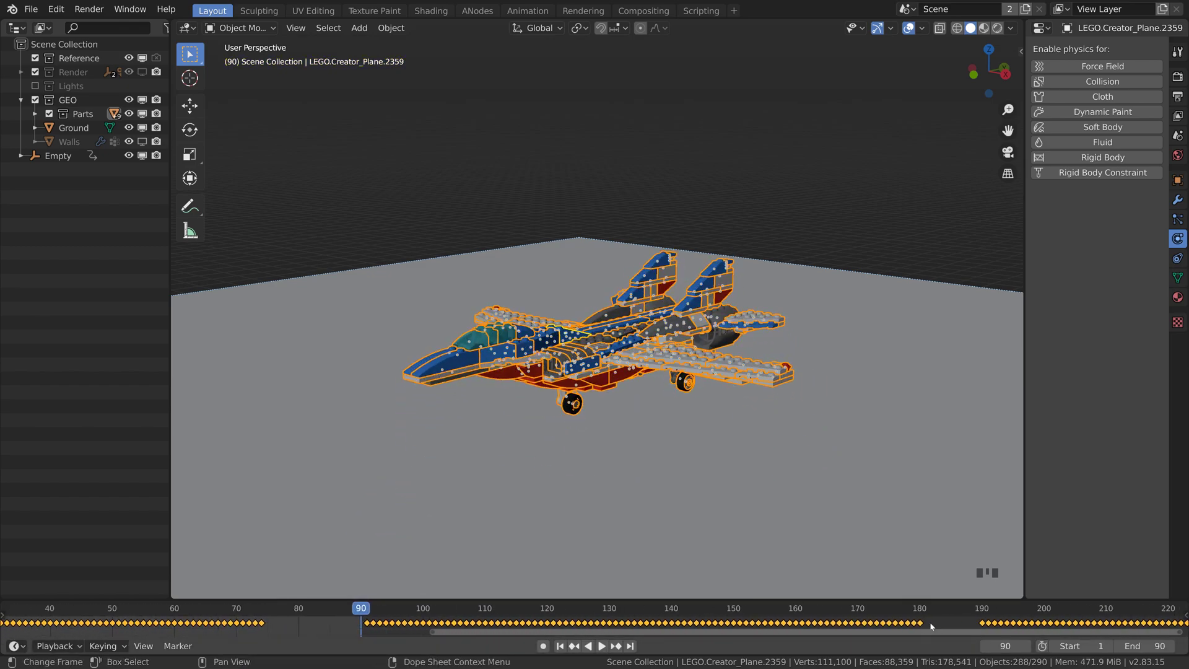
{"action": "left_click_drag", "start_coordinate": [1142, 645], "coordinate": [1186, 645]}
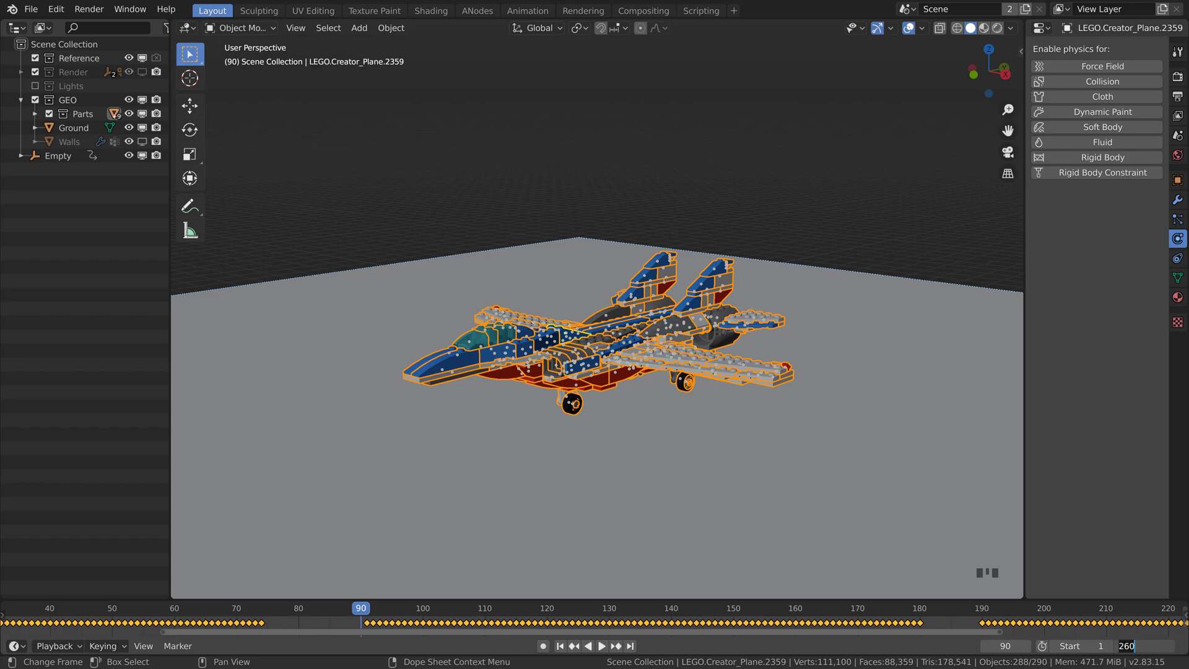
{"action": "key", "text": "Home"}
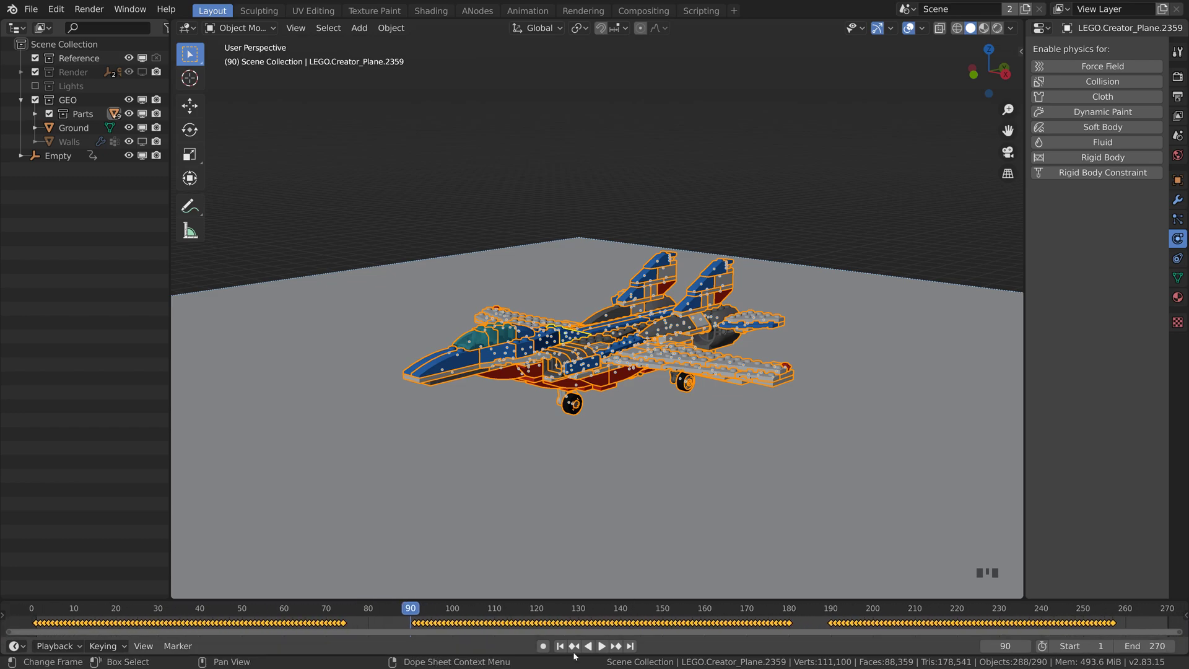
{"action": "left_click", "coordinate": [560, 646]}
{"action": "left_click", "coordinate": [621, 374]}
{"action": "key", "text": "space"}
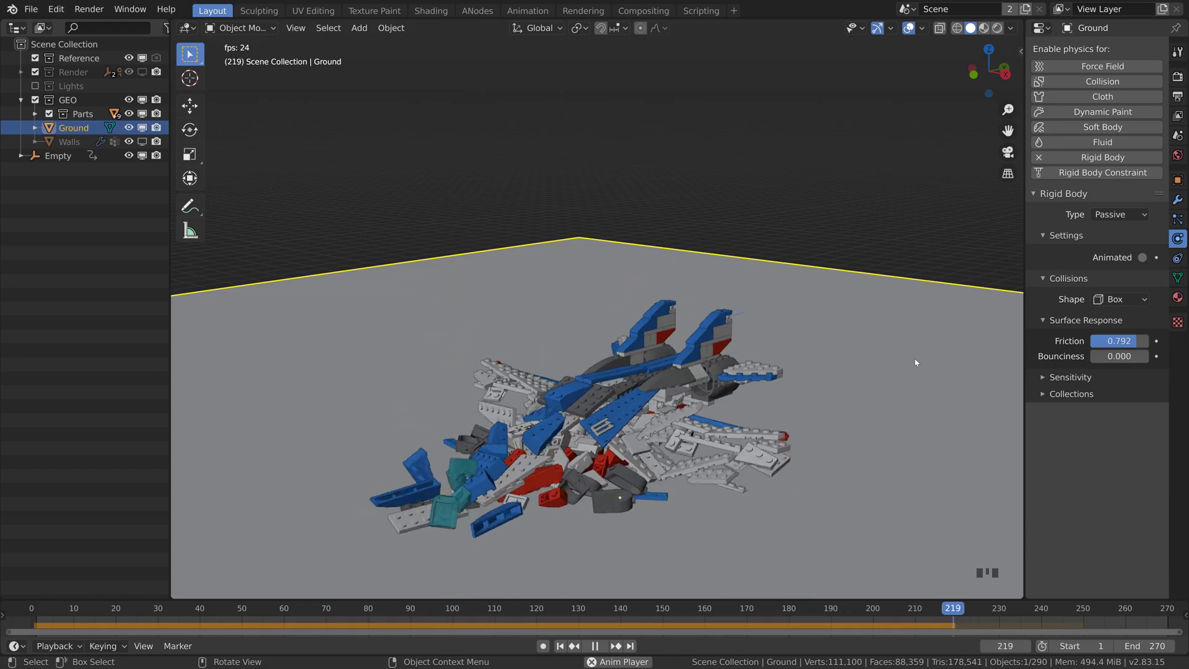
{"action": "key", "text": "space"}
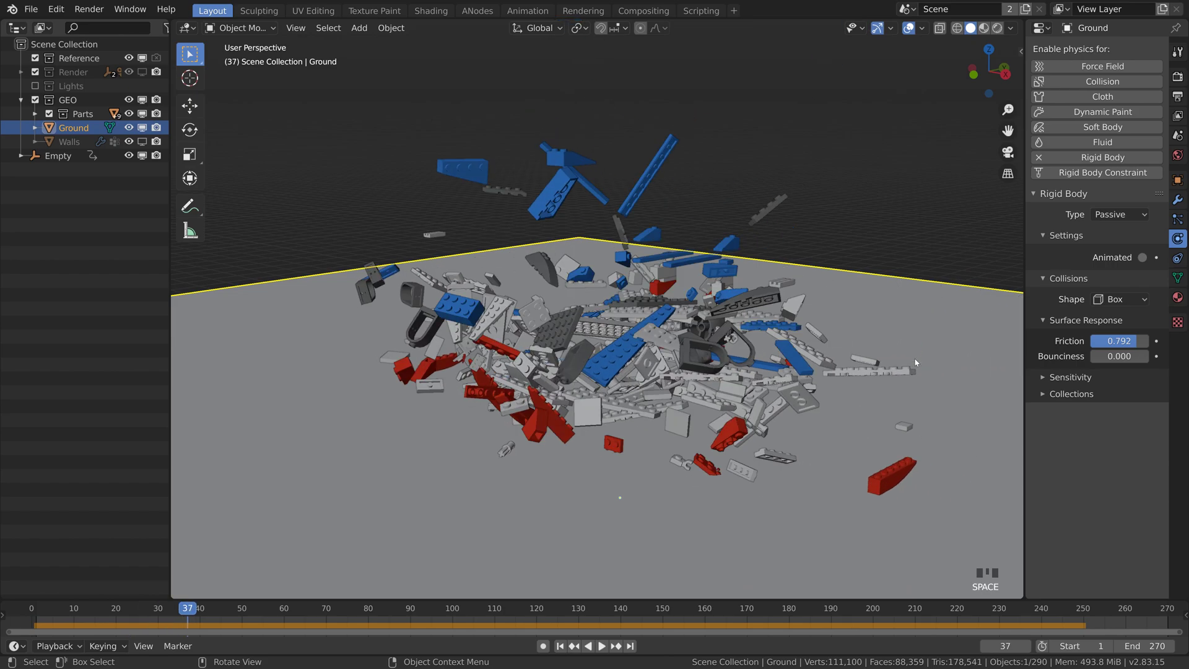
Turn off Rigid Body World and check the animation between frames 181 and 190
{"action": "left_click", "coordinate": [1177, 135]}
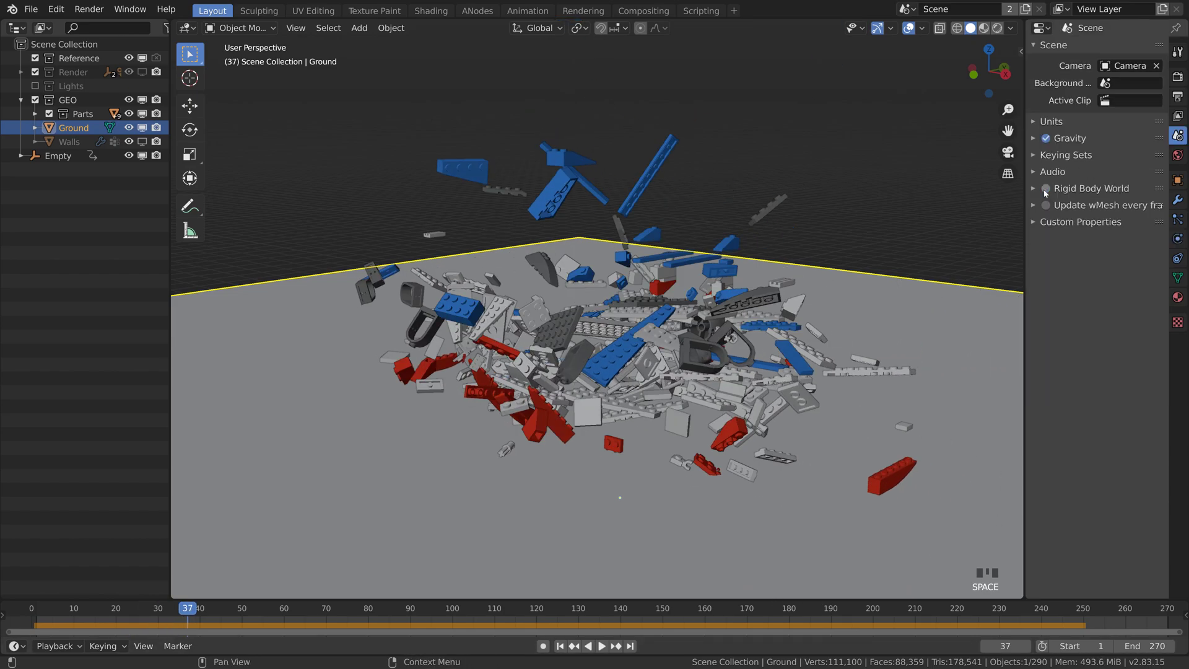
{"action": "left_click", "coordinate": [845, 612]}
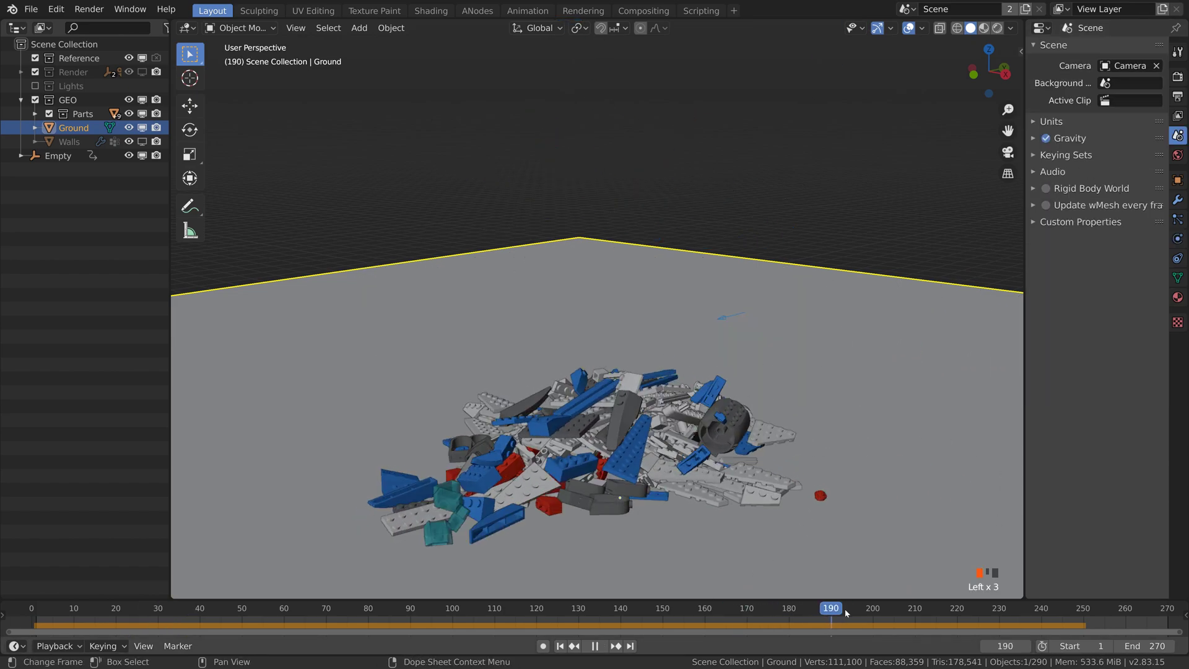
{"action": "mouse_move", "coordinate": [848, 612]}
{"action": "left_mouse_down"}
{"action": "mouse_move", "coordinate": [775, 612]}
{"action": "mouse_move", "coordinate": [823, 611]}
{"action": "mouse_move", "coordinate": [793, 612]}
{"action": "left_mouse_up"}
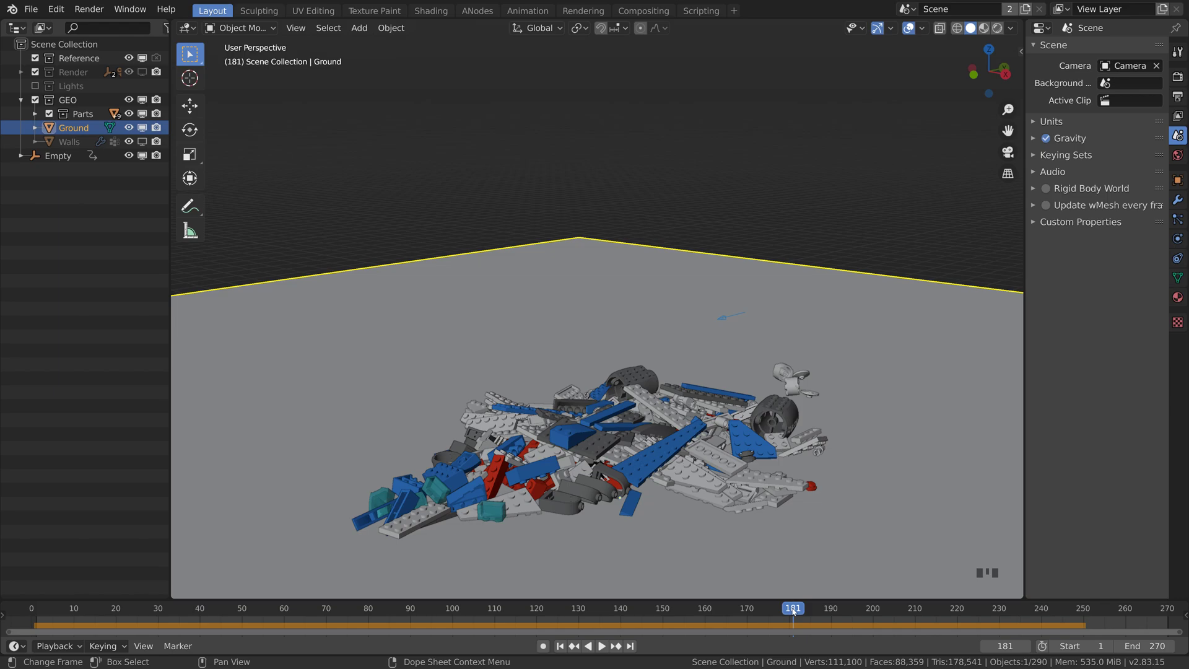
Select all the bricks, shift their last block of keyframes 9 frames earlier to start at frame 181, and go to frame 180
{"action": "left_click", "coordinate": [650, 462]}
{"action": "key", "text": "shift+g"}
{"action": "left_click", "coordinate": [650, 462]}
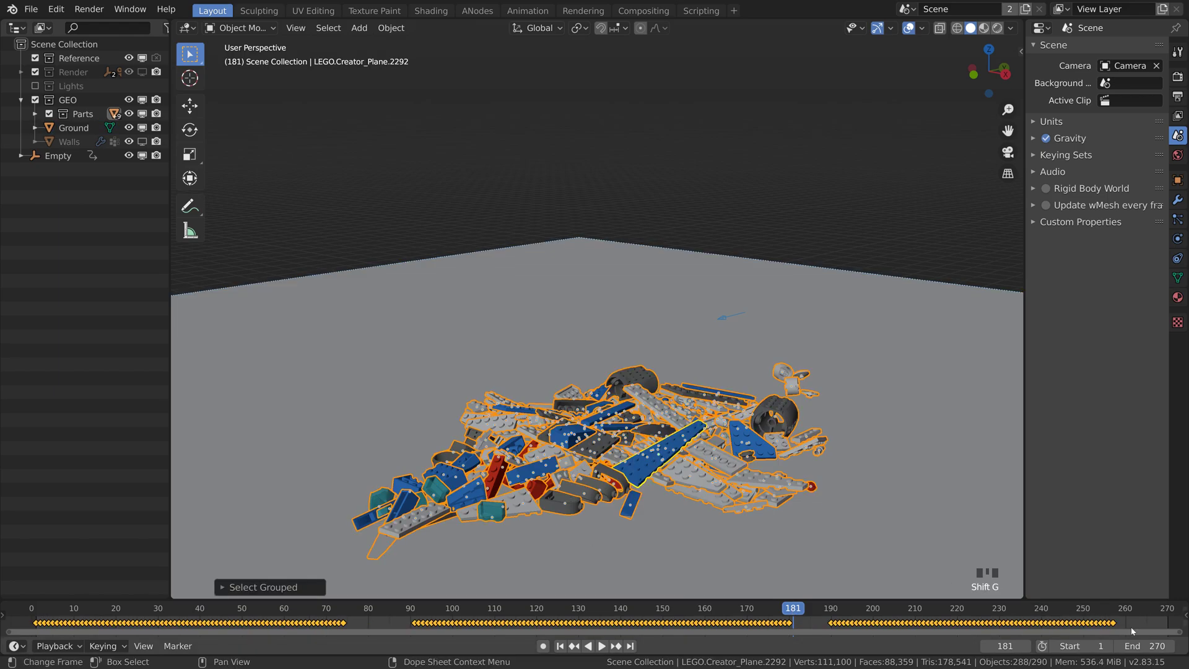
{"action": "left_click_drag", "start_coordinate": [1132, 631], "coordinate": [818, 617]}
{"action": "key", "text": "g"}
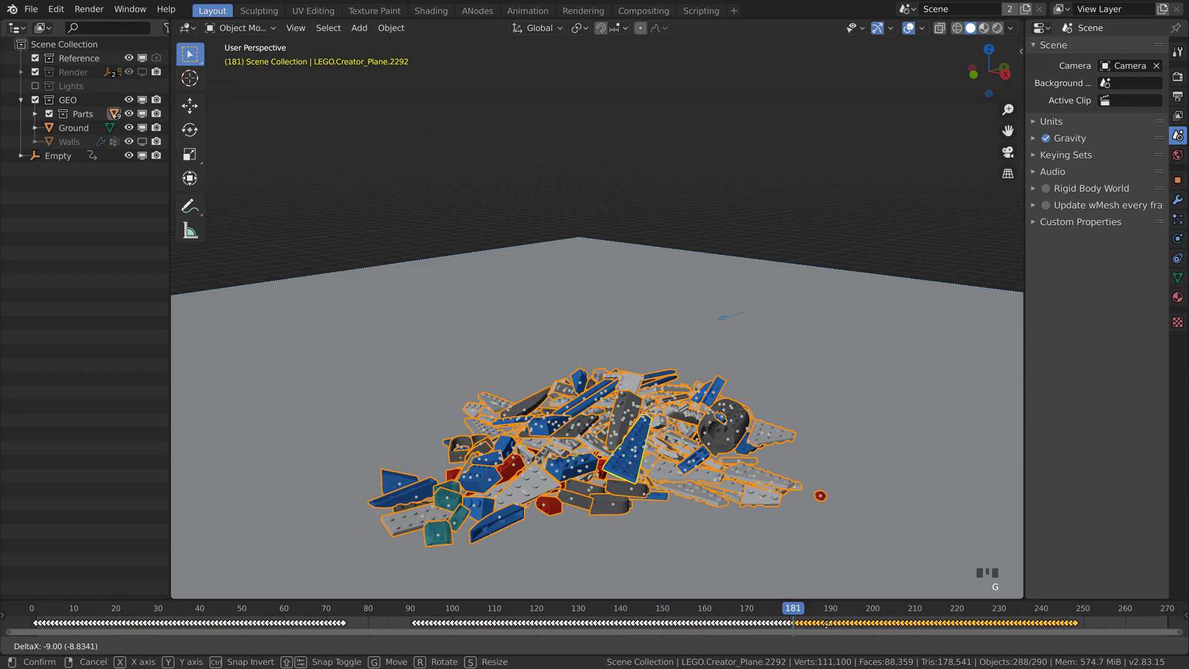
{"action": "left_click", "coordinate": [825, 623]}
{"action": "key", "text": "Left"}
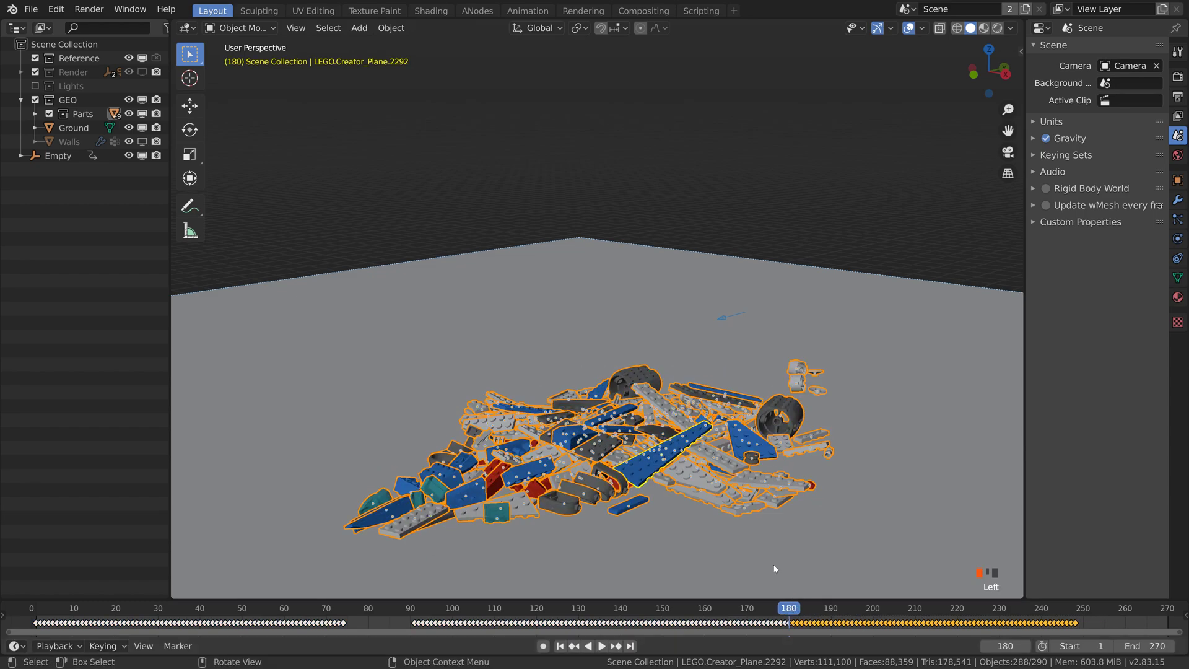
Move the Empty's two keyframes to frames 150 and 210, and play the animation from about frame 150 to check the timing
{"action": "left_click", "coordinate": [57, 155]}
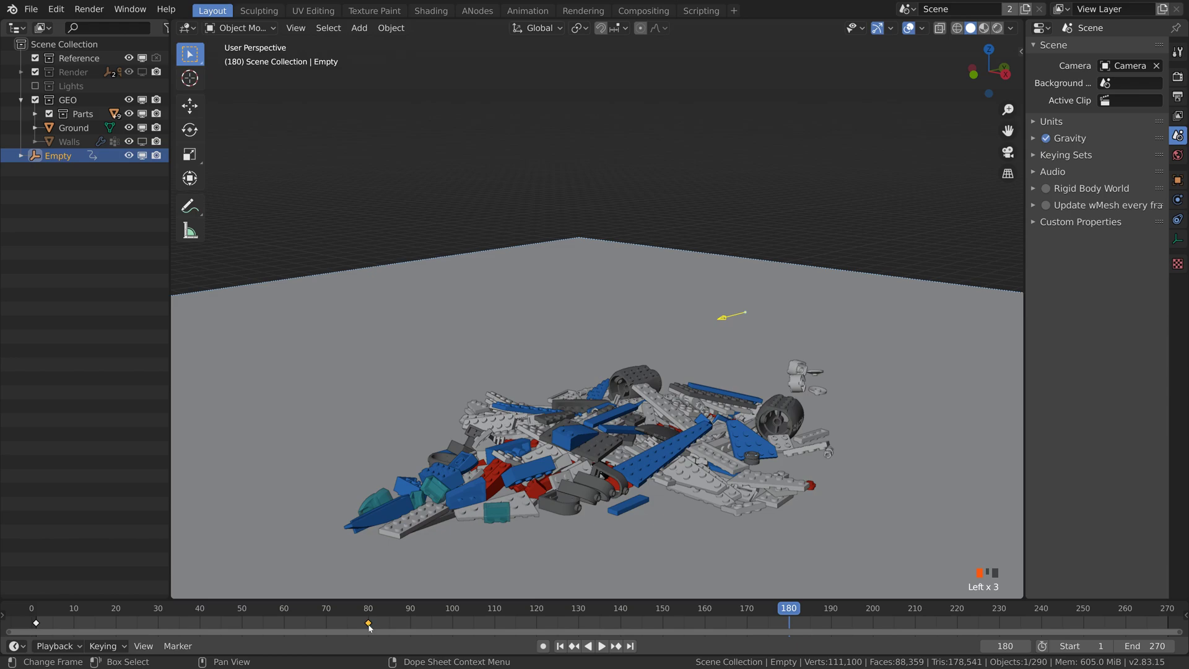
{"action": "key", "text": "g"}
{"action": "left_click", "coordinate": [659, 624]}
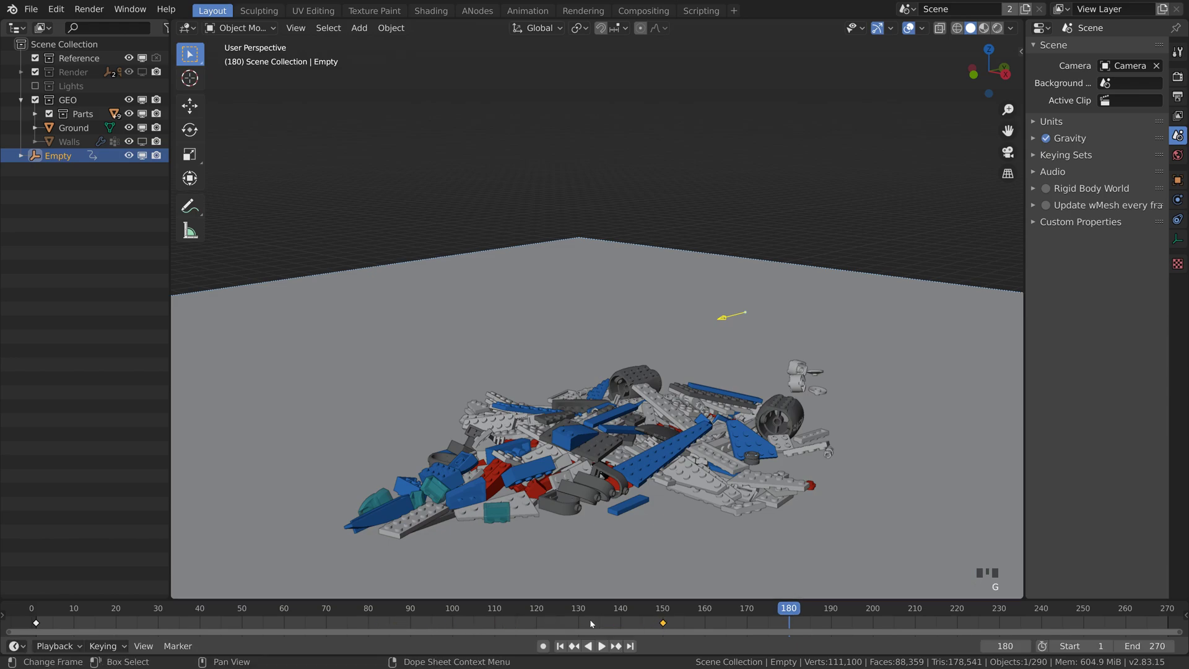
{"action": "left_click", "coordinate": [36, 622]}
{"action": "key", "text": "g"}
{"action": "left_click", "coordinate": [941, 621]}
{"action": "key", "text": "space"}
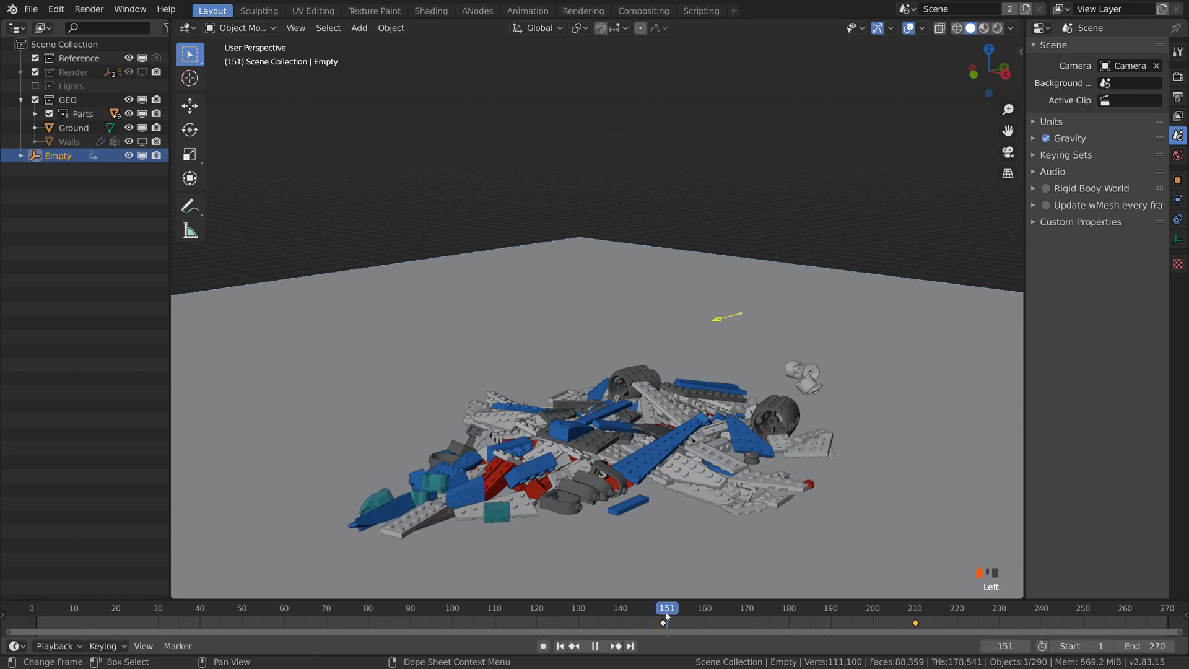
{"action": "key", "text": "space"}
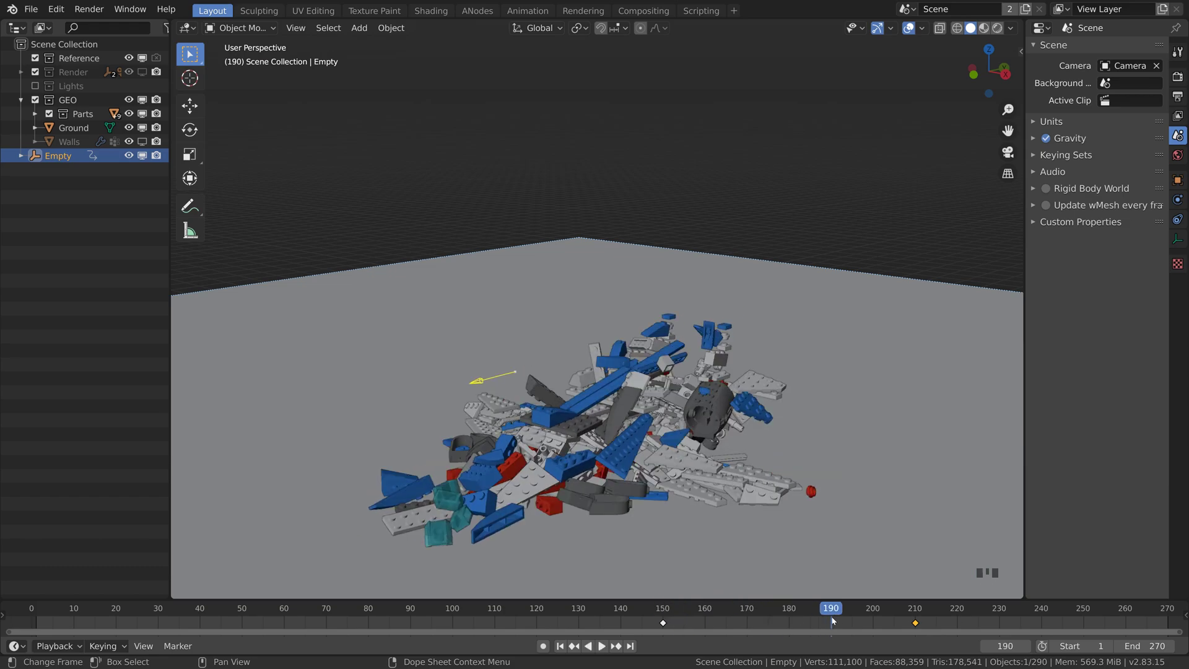
Select all the bricks as a group and disable all of their animation channels in the Graph Editor
{"action": "left_click", "coordinate": [618, 447]}
{"action": "key", "text": "shift+g"}
{"action": "left_click", "coordinate": [618, 447]}
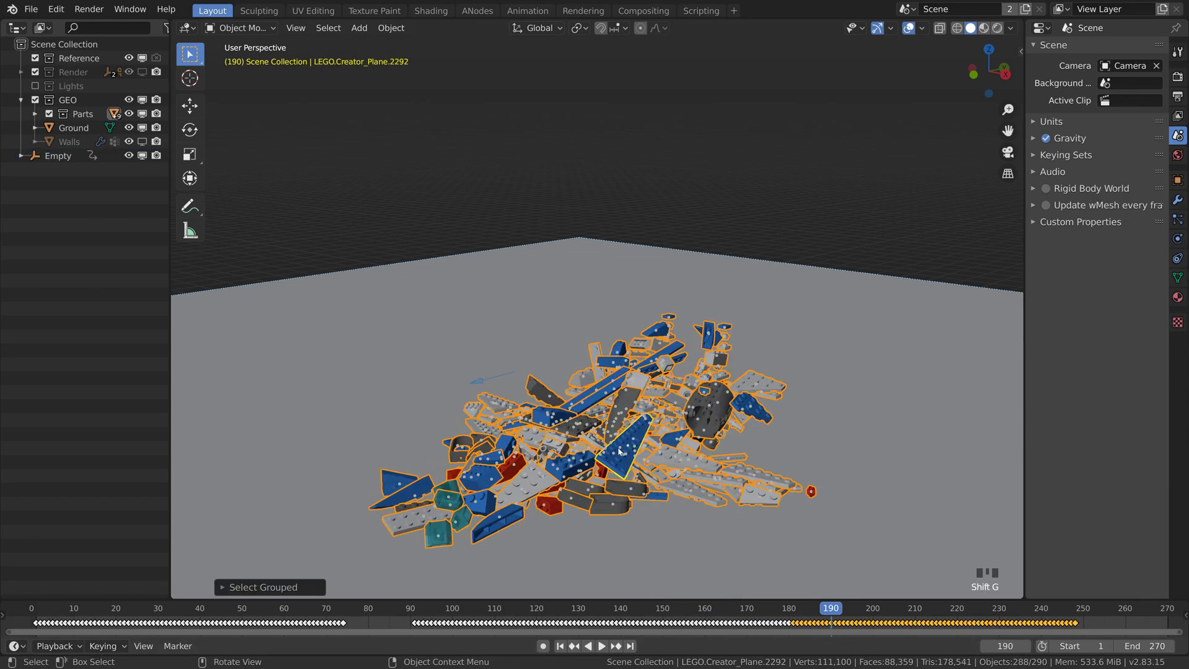
{"action": "left_click", "coordinate": [526, 12]}
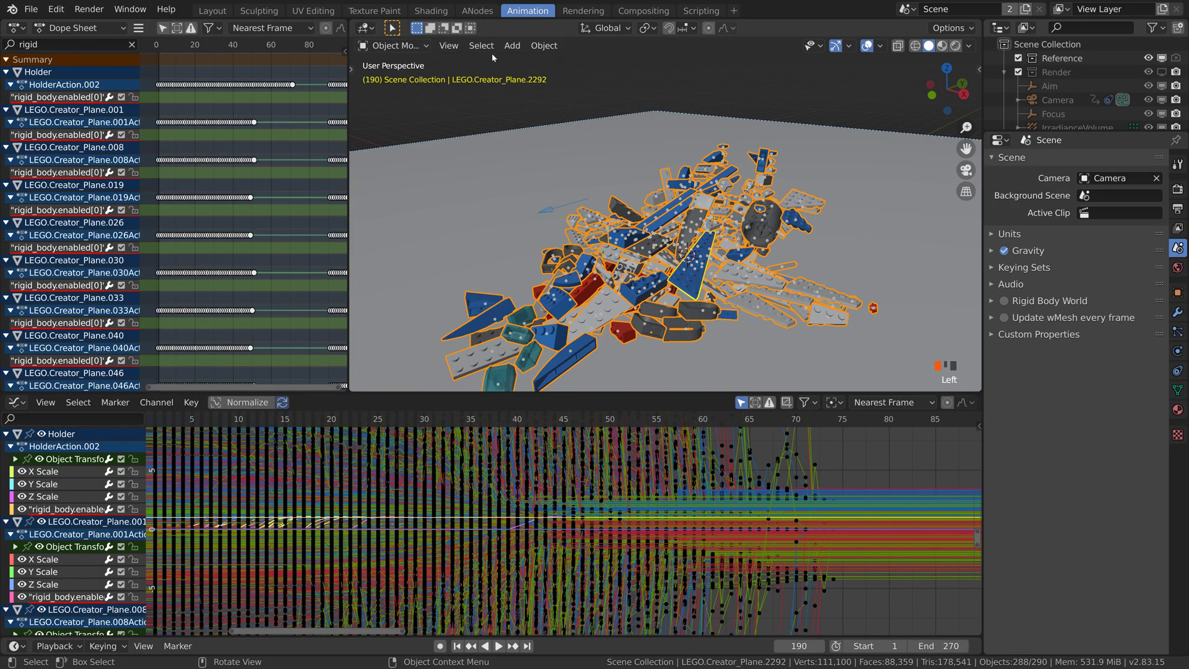
{"action": "right_click", "coordinate": [71, 488]}
{"action": "left_click", "coordinate": [64, 465]}
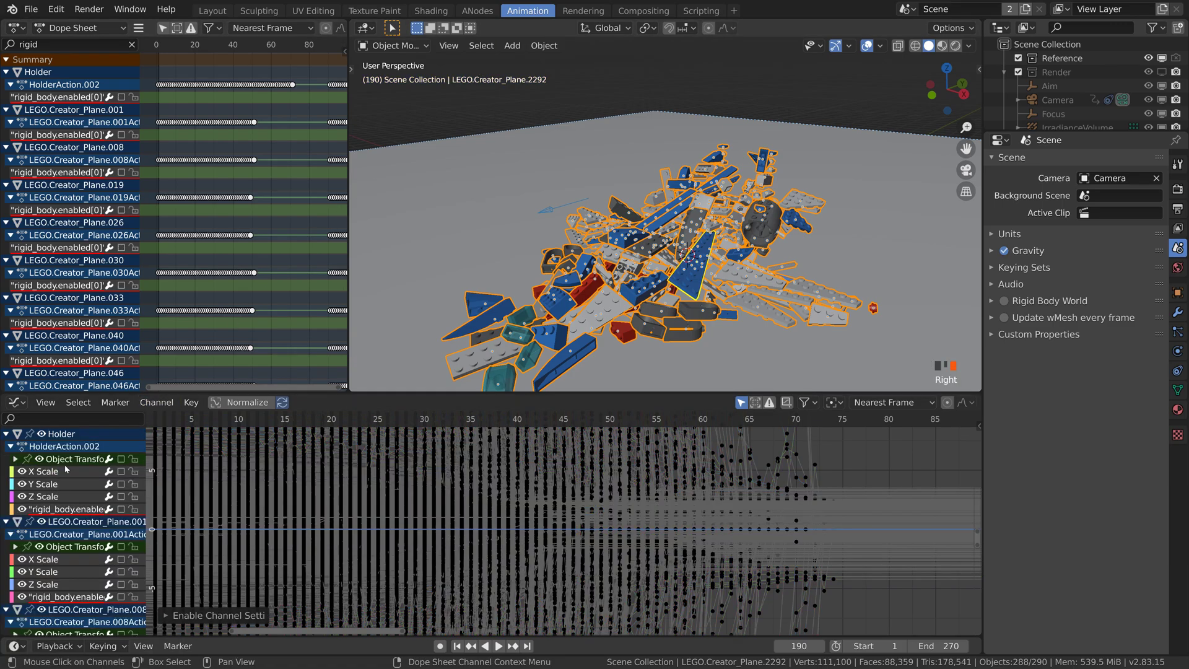
Add an FCurves from Object node below the falloff nodes in the Animation Nodes tree
{"action": "left_click", "coordinate": [476, 11]}
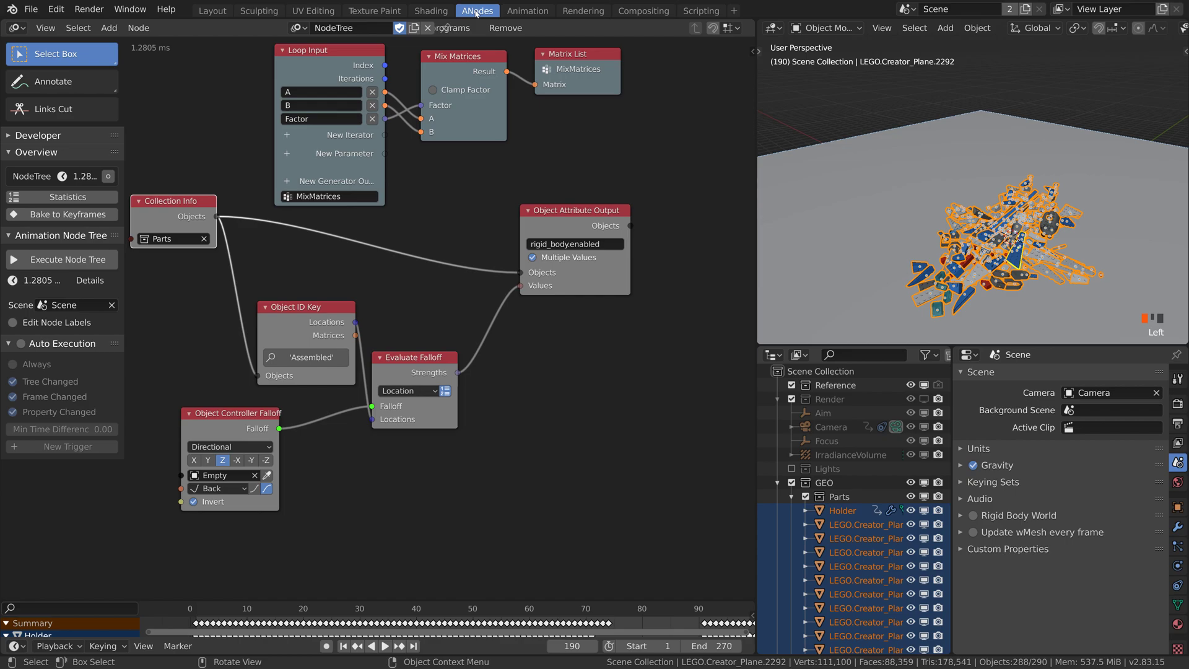
{"action": "middle_click_drag", "start_coordinate": [493, 436], "coordinate": [482, 235]}
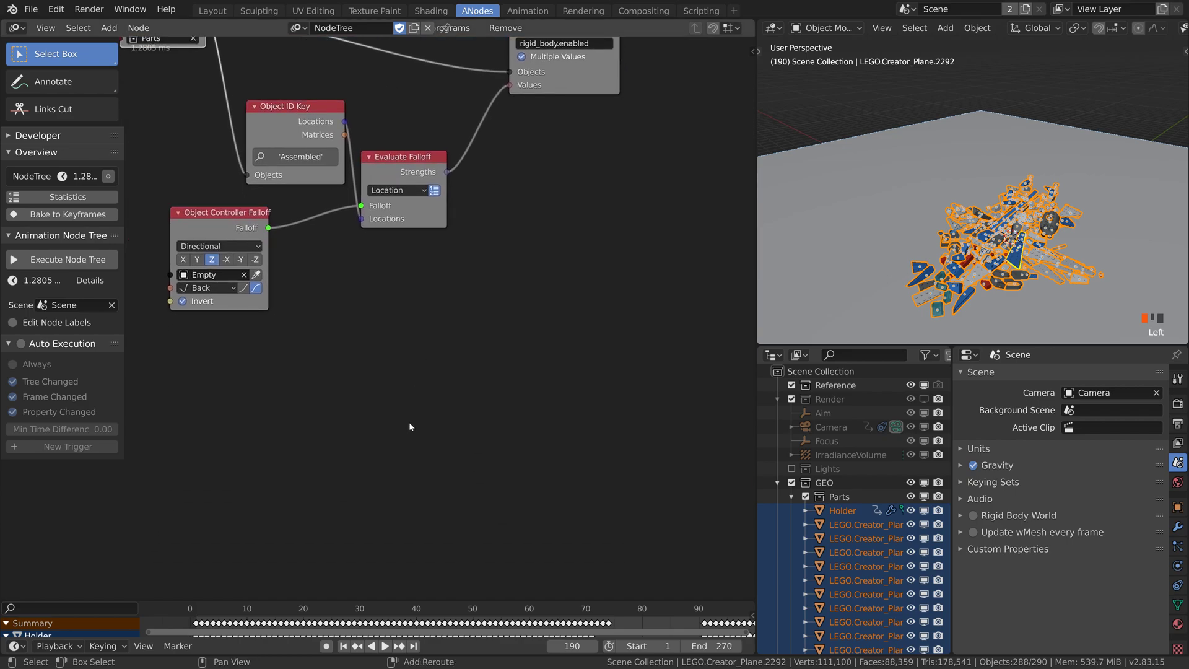
{"action": "key", "text": "shift+a"}
{"action": "mouse_move", "coordinate": [414, 533]}
{"action": "left_click", "coordinate": [520, 532]}
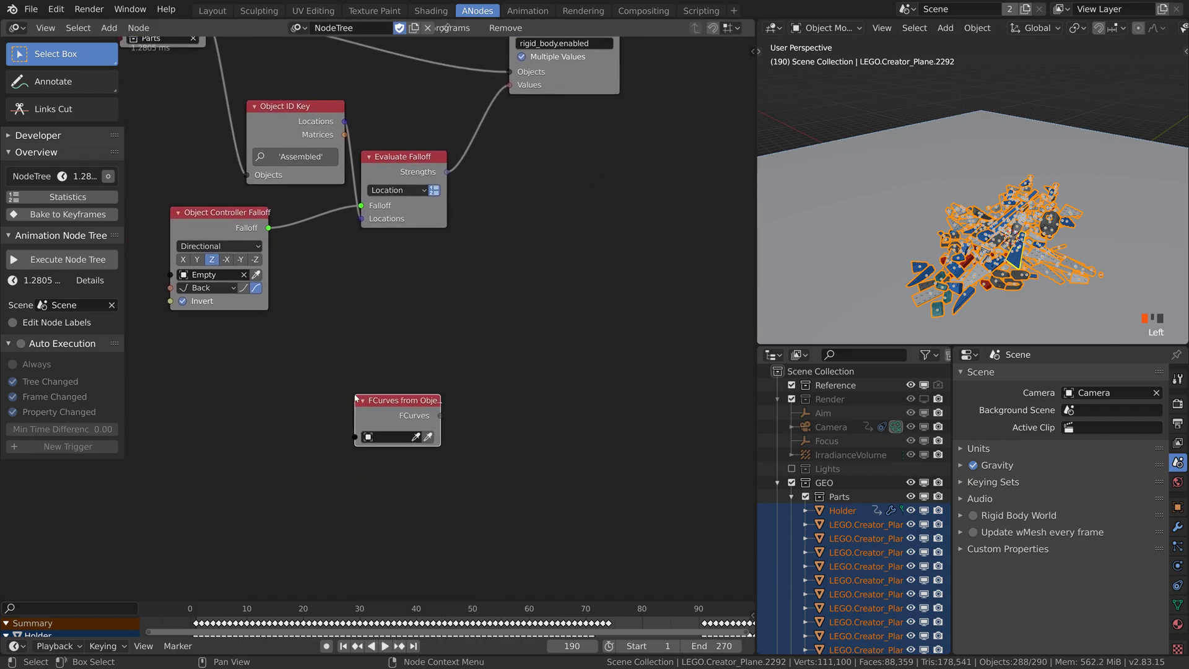
{"action": "scroll", "coordinate": [578, 409], "scroll_direction": "up", "scroll_amount": 3}
{"action": "middle_click_drag", "start_coordinate": [579, 409], "coordinate": [426, 325]}
{"action": "scroll", "coordinate": [415, 324], "scroll_direction": "down", "scroll_amount": 1}
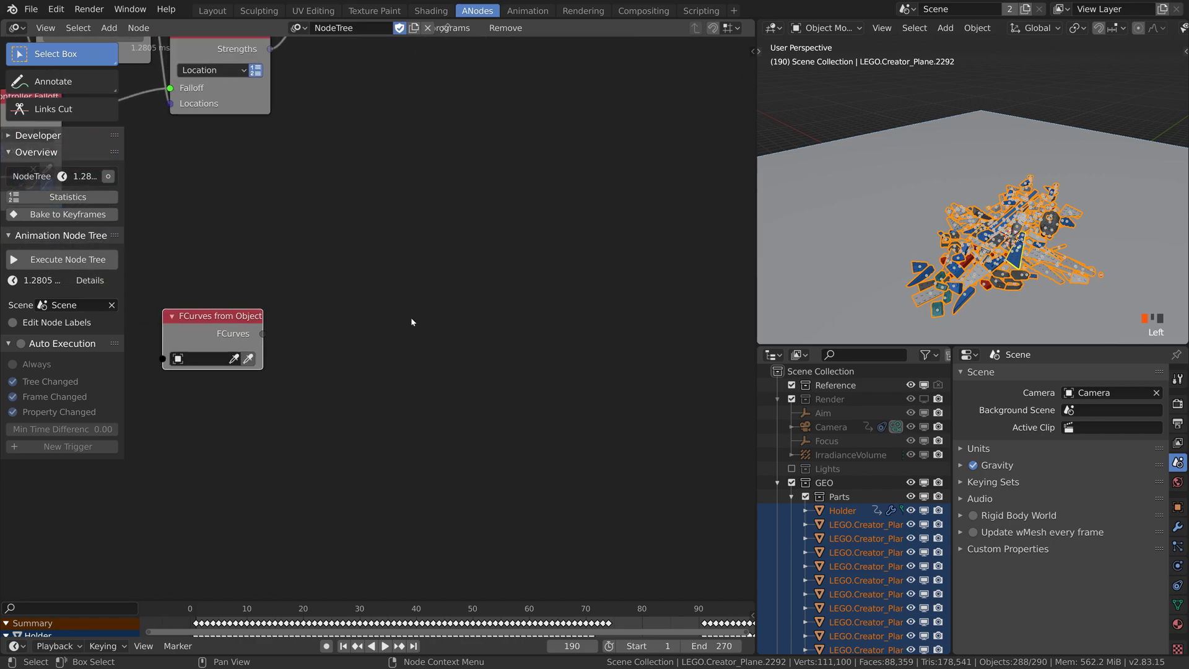
Add a Get List Element node and duplicate it to make nine, arranged as one column of six and one of three
{"action": "key", "text": "shift+a"}
{"action": "mouse_move", "coordinate": [427, 226]}
{"action": "left_click", "coordinate": [531, 274]}
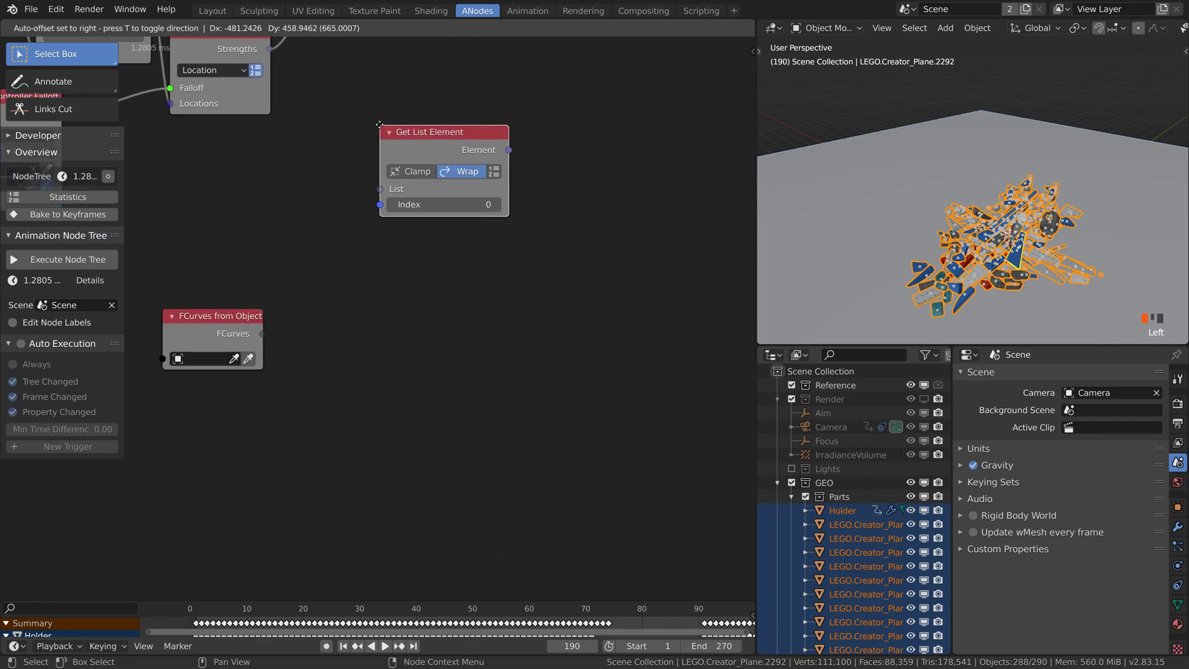
{"action": "left_click", "coordinate": [396, 148]}
{"action": "key", "text": "shift+d"}
{"action": "left_click", "coordinate": [395, 244]}
{"action": "key", "text": "shift+d"}
{"action": "left_click", "coordinate": [393, 332]}
{"action": "key", "text": "shift+d"}
{"action": "left_click", "coordinate": [392, 424]}
{"action": "key", "text": "shift+d"}
{"action": "left_click", "coordinate": [391, 522]}
{"action": "scroll", "coordinate": [409, 475], "scroll_direction": "down", "scroll_amount": 2}
{"action": "middle_click_drag", "start_coordinate": [409, 474], "coordinate": [394, 416]}
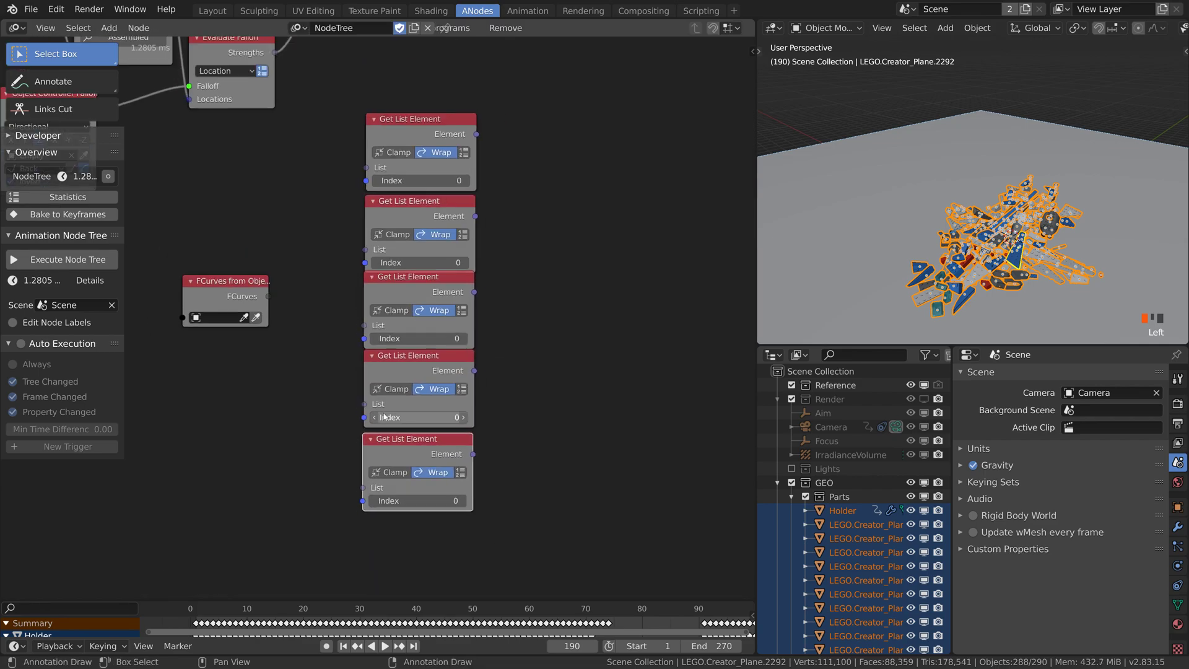
{"action": "key", "text": "shift+d"}
{"action": "left_click", "coordinate": [547, 547]}
Number the duplicated Get List Element nodes by setting their Index values to 1 through 8
{"action": "left_click", "coordinate": [409, 263]}
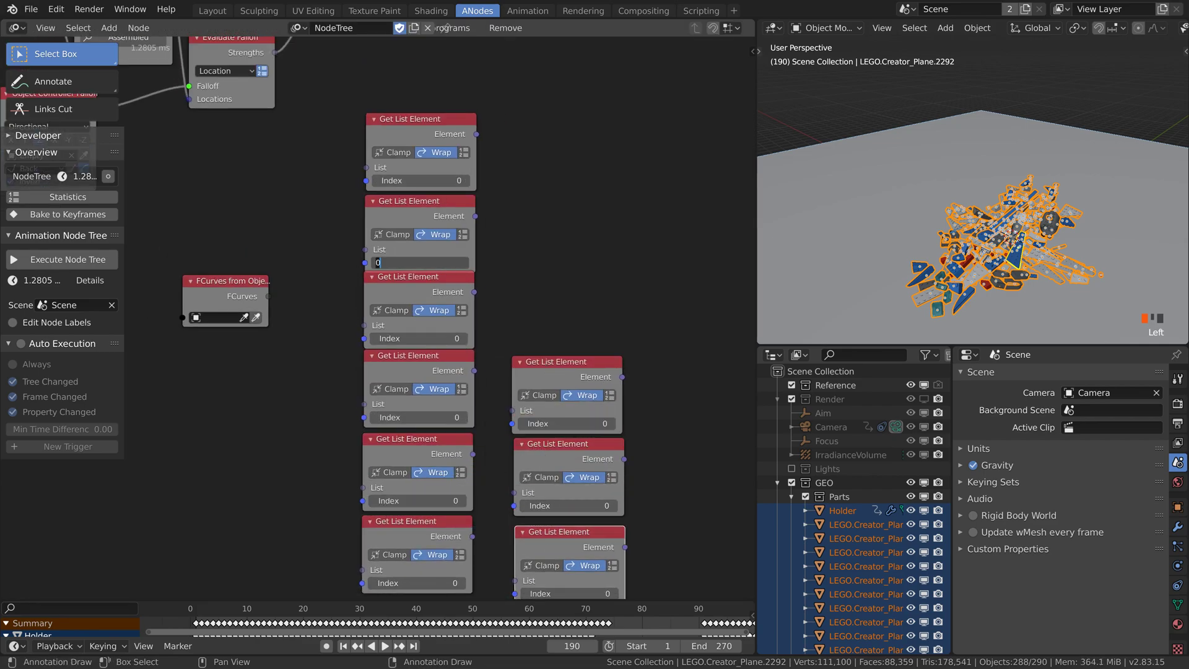
{"action": "left_click", "coordinate": [441, 417]}
{"action": "type", "text": "3"}
{"action": "key", "text": "Return"}
{"action": "left_click", "coordinate": [449, 500]}
{"action": "type", "text": "4"}
{"action": "key", "text": "Return"}
{"action": "left_click", "coordinate": [443, 583]}
{"action": "type", "text": "5"}
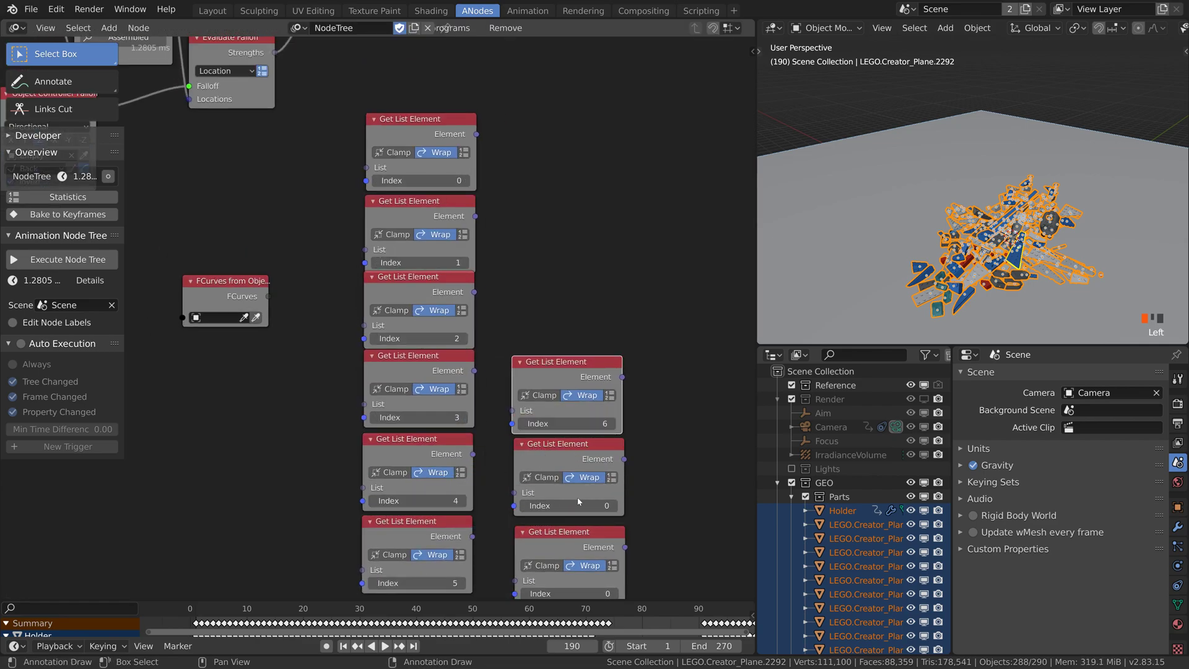
{"action": "left_click", "coordinate": [579, 504]}
{"action": "type", "text": "7"}
{"action": "left_click", "coordinate": [563, 593]}
{"action": "middle_click_drag", "start_coordinate": [583, 529], "coordinate": [581, 480]}
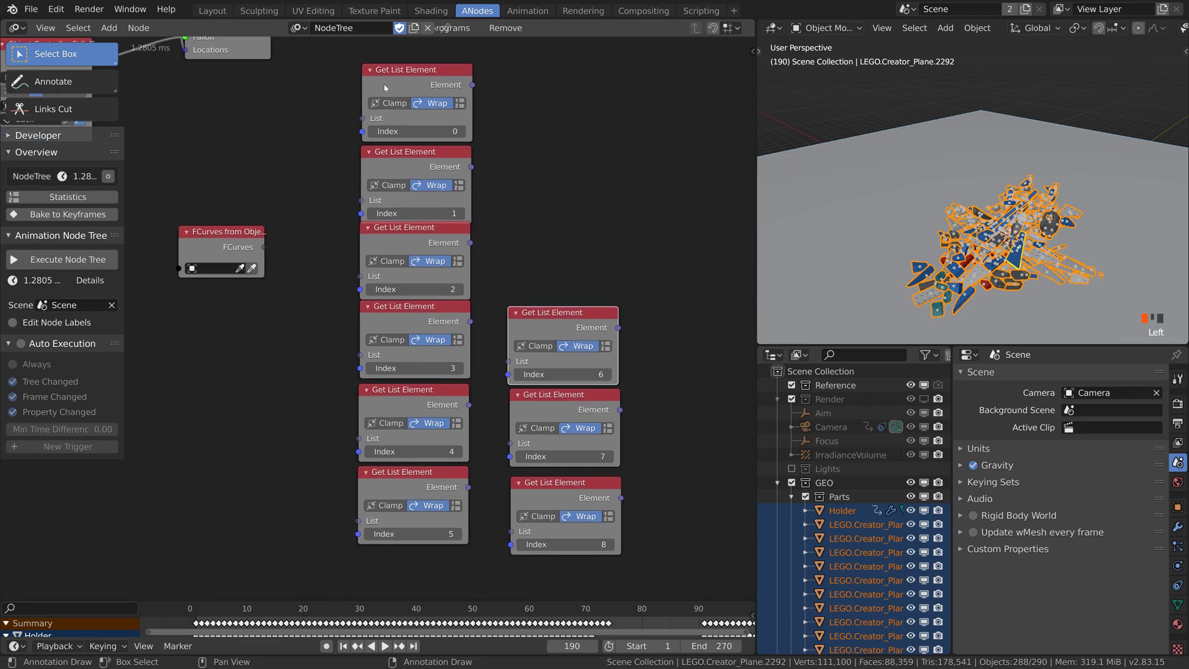
Collapse all nine Get List Element nodes to their headers
{"action": "left_click", "coordinate": [370, 69]}
{"action": "left_click", "coordinate": [370, 152]}
{"action": "left_click", "coordinate": [369, 228]}
{"action": "left_click", "coordinate": [369, 306]}
{"action": "left_click", "coordinate": [368, 389]}
{"action": "left_click", "coordinate": [367, 472]}
{"action": "left_click", "coordinate": [515, 312]}
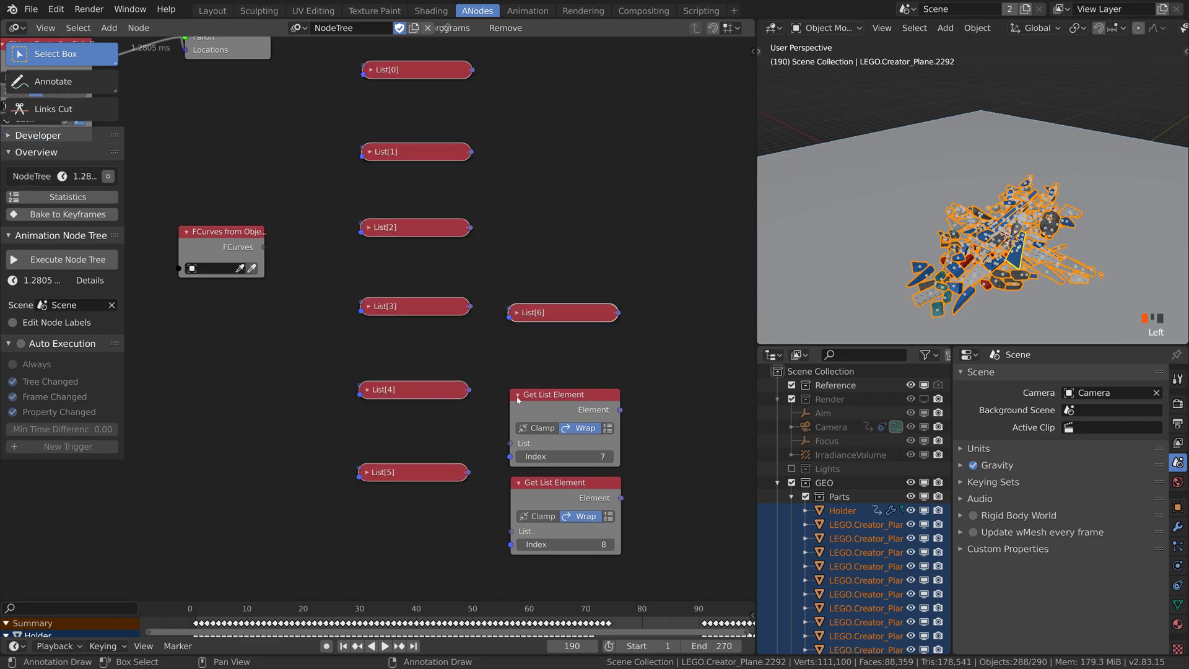
{"action": "left_click", "coordinate": [517, 395]}
{"action": "left_click", "coordinate": [518, 483]}
Stack the collapsed list nodes in three groups of three and link the FCurves output to each of them
{"action": "middle_click_drag", "start_coordinate": [452, 237], "coordinate": [520, 323]}
{"action": "left_click_drag", "start_coordinate": [516, 157], "coordinate": [487, 235]}
{"action": "left_click_drag", "start_coordinate": [518, 237], "coordinate": [490, 254]}
{"action": "left_click_drag", "start_coordinate": [489, 314], "coordinate": [459, 275]}
{"action": "left_click_drag", "start_coordinate": [489, 393], "coordinate": [456, 323]}
{"action": "left_click_drag", "start_coordinate": [489, 476], "coordinate": [456, 345]}
{"action": "left_click_drag", "start_coordinate": [489, 559], "coordinate": [455, 366]}
{"action": "left_click_drag", "start_coordinate": [629, 403], "coordinate": [447, 416]}
{"action": "left_click_drag", "start_coordinate": [629, 483], "coordinate": [442, 436]}
{"action": "left_click_drag", "start_coordinate": [629, 570], "coordinate": [443, 457]}
{"action": "left_click", "coordinate": [291, 320]}
{"action": "left_click", "coordinate": [456, 243], "text": "shift"}
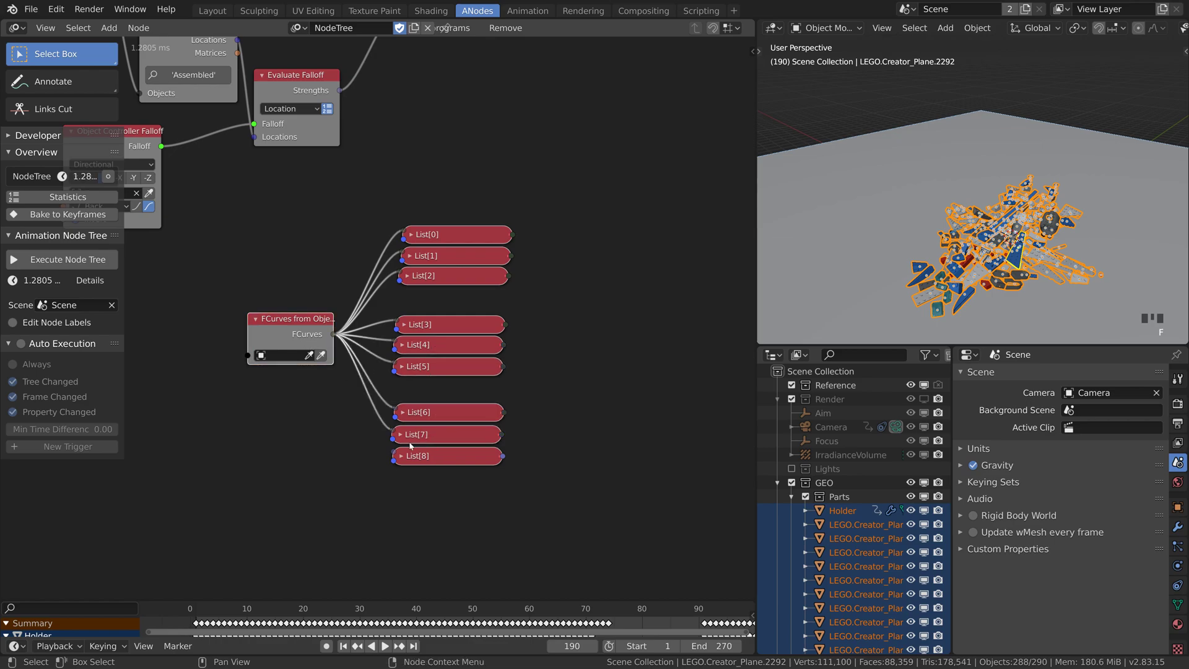
Add an Evaluate FCurve node, collapse it and duplicate it into three groups of three beside the list nodes
{"action": "key", "text": "shift+a"}
{"action": "mouse_move", "coordinate": [619, 436]}
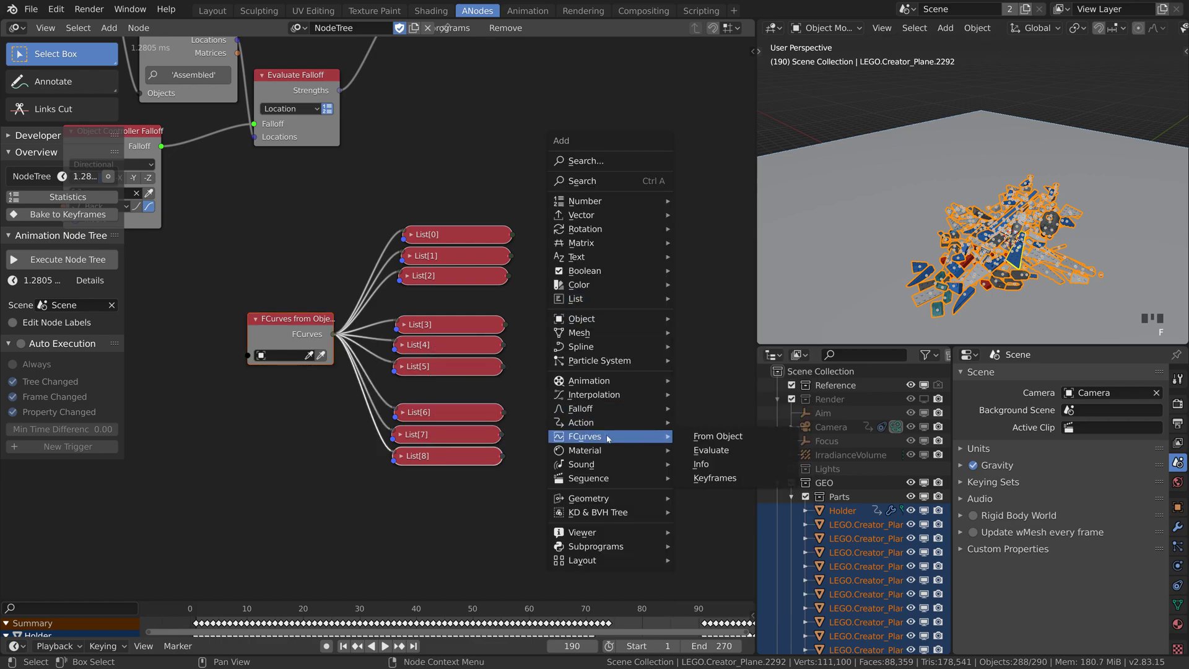
{"action": "left_click", "coordinate": [706, 440]}
{"action": "left_click", "coordinate": [568, 273]}
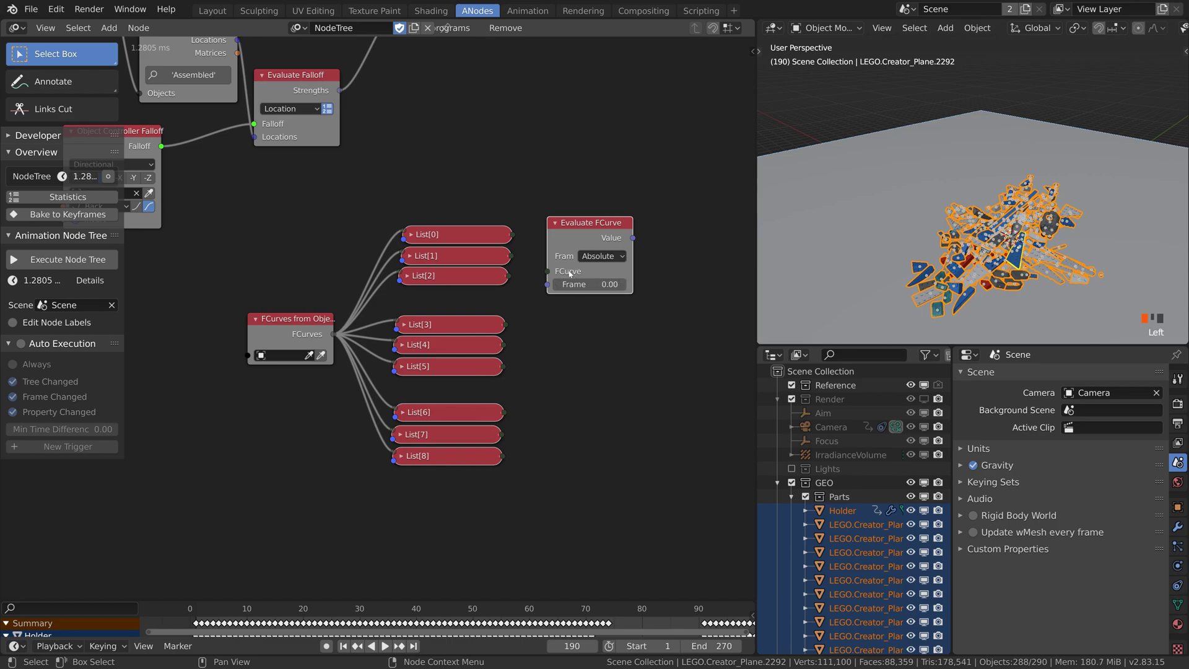
{"action": "left_click", "coordinate": [553, 224]}
{"action": "left_click_drag", "start_coordinate": [567, 225], "coordinate": [567, 241]}
{"action": "key", "text": "shift+d"}
{"action": "left_click", "coordinate": [571, 271]}
{"action": "key", "text": "shift+d"}
{"action": "left_click", "coordinate": [569, 297]}
{"action": "key", "text": "shift+d"}
{"action": "left_click", "coordinate": [570, 339]}
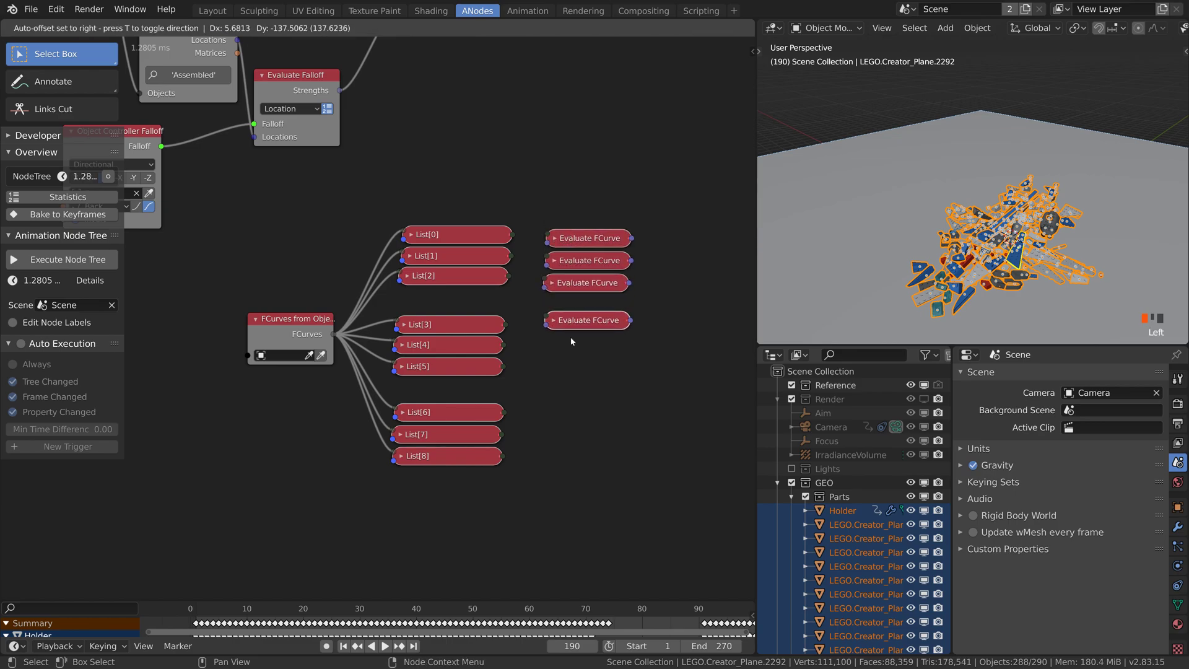
{"action": "left_click", "coordinate": [567, 379]}
{"action": "key", "text": "shift+d"}
{"action": "left_click", "coordinate": [559, 467]}
Link each list element node to its corresponding Evaluate FCurve node
{"action": "left_click_drag", "start_coordinate": [507, 276], "coordinate": [545, 284]}
{"action": "left_click_drag", "start_coordinate": [505, 324], "coordinate": [546, 320]}
{"action": "left_click_drag", "start_coordinate": [503, 412], "coordinate": [539, 428]}
{"action": "middle_click_drag", "start_coordinate": [637, 424], "coordinate": [534, 453]}
Add collapsed Combine Vector nodes for the first and third groups and link their Evaluate FCurve values to X, Y and Z
{"action": "key", "text": "shift+a"}
{"action": "mouse_move", "coordinate": [630, 95]}
{"action": "left_click", "coordinate": [688, 103]}
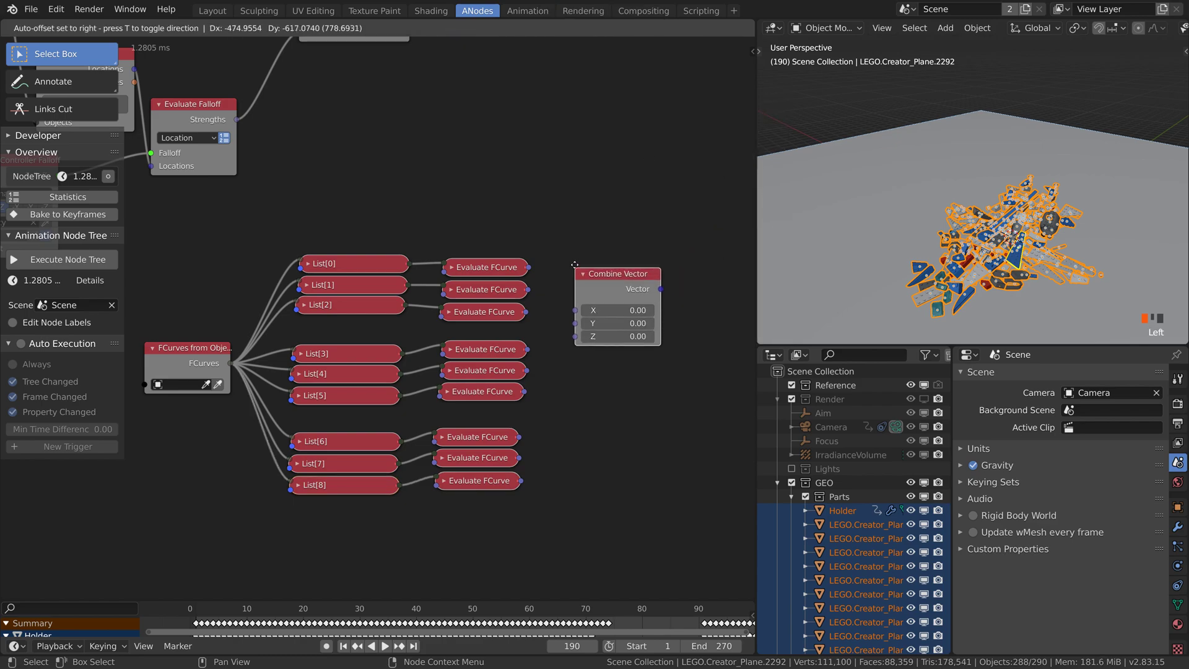
{"action": "left_click", "coordinate": [574, 264]}
{"action": "left_click_drag", "start_coordinate": [528, 267], "coordinate": [575, 331]}
{"action": "left_click", "coordinate": [582, 268]}
{"action": "left_click_drag", "start_coordinate": [599, 272], "coordinate": [578, 291]}
{"action": "left_click", "coordinate": [573, 455]}
{"action": "left_click_drag", "start_coordinate": [519, 457], "coordinate": [561, 457]}
Add a Combine Euler node, link the middle group's Evaluate FCurve values to X, Y and Z, and collapse it
{"action": "key", "text": "shift+a"}
{"action": "mouse_move", "coordinate": [594, 323]}
{"action": "left_click", "coordinate": [711, 400]}
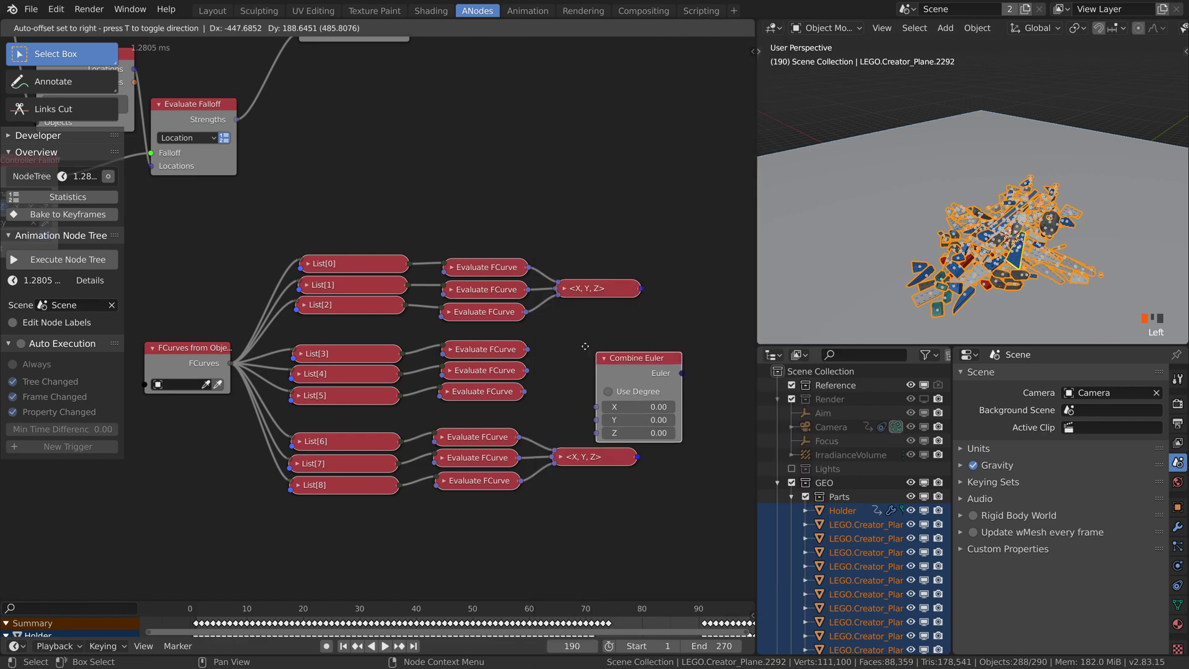
{"action": "left_click", "coordinate": [579, 329]}
{"action": "left_click_drag", "start_coordinate": [527, 349], "coordinate": [561, 390]}
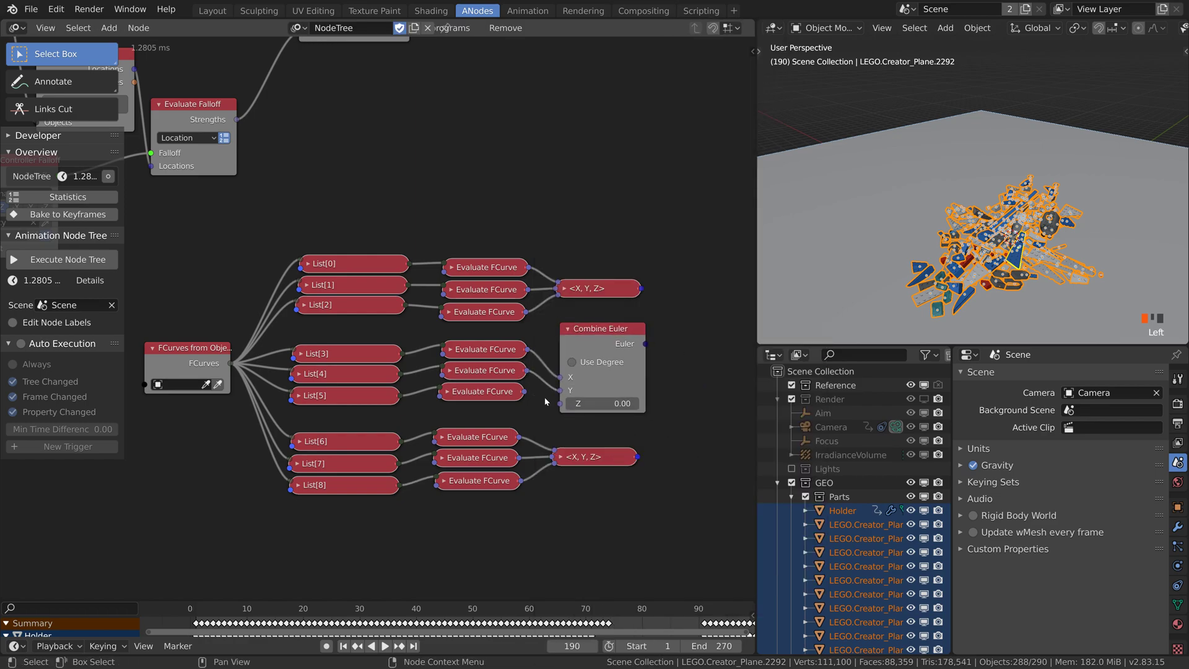
{"action": "left_click", "coordinate": [568, 328]}
{"action": "key", "text": "t"}
Add a Compose Matrix node and link the first vector to Translation, the Euler to Rotation and the last vector to Scale
{"action": "key", "text": "shift+a"}
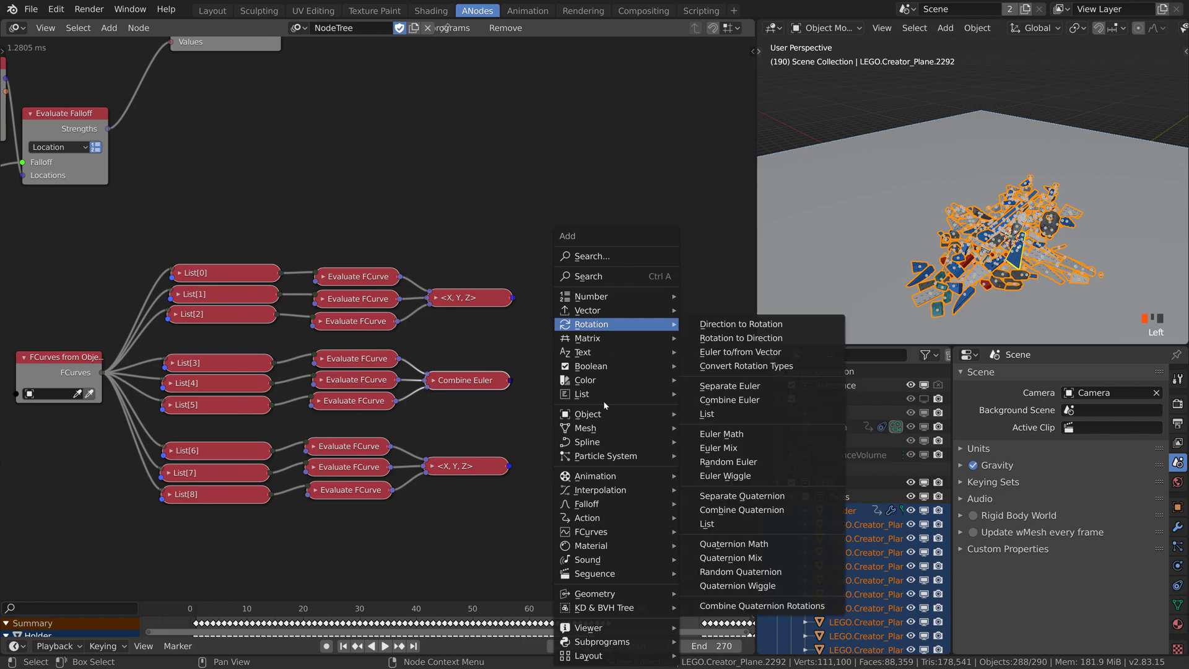
{"action": "mouse_move", "coordinate": [595, 338]}
{"action": "left_click", "coordinate": [728, 340]}
{"action": "left_click", "coordinate": [717, 345]}
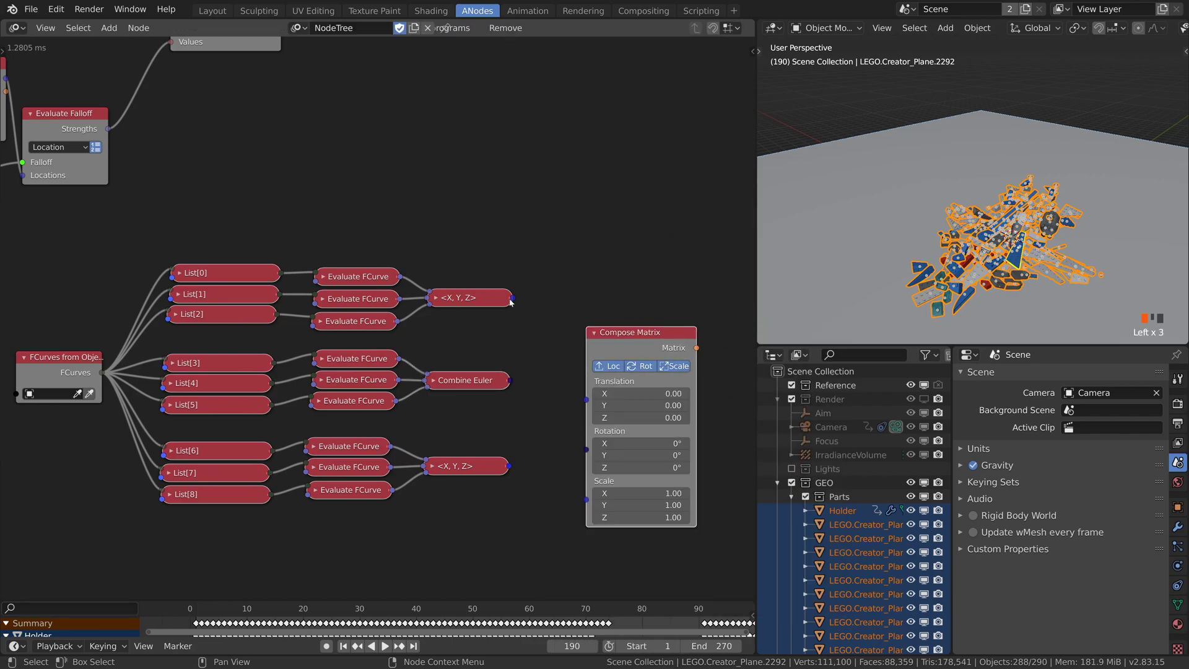
{"action": "left_click_drag", "start_coordinate": [512, 299], "coordinate": [598, 406]}
{"action": "left_click_drag", "start_coordinate": [512, 299], "coordinate": [586, 409]}
{"action": "left_click_drag", "start_coordinate": [508, 466], "coordinate": [587, 407]}
{"action": "left_click_drag", "start_coordinate": [610, 332], "coordinate": [574, 320]}
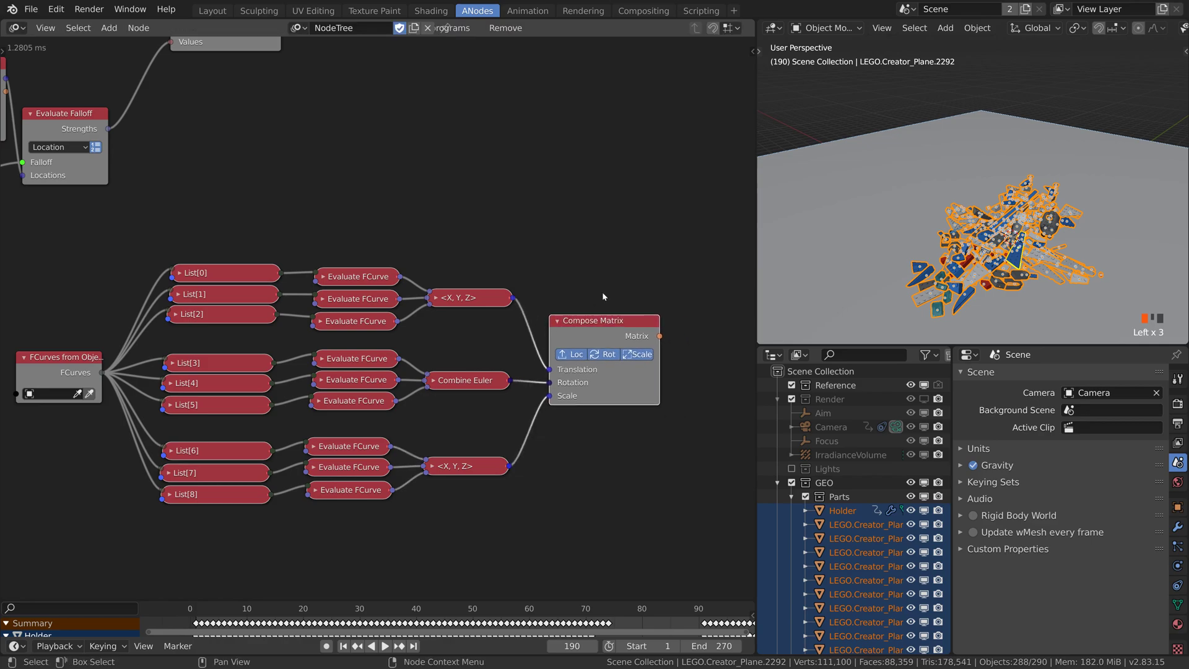
Add a Loop Input node named GetMatrix and link the FCurves from Object node's object input to it as an iterator
{"action": "middle_click_drag", "start_coordinate": [317, 348], "coordinate": [486, 326]}
{"action": "key", "text": "shift+a"}
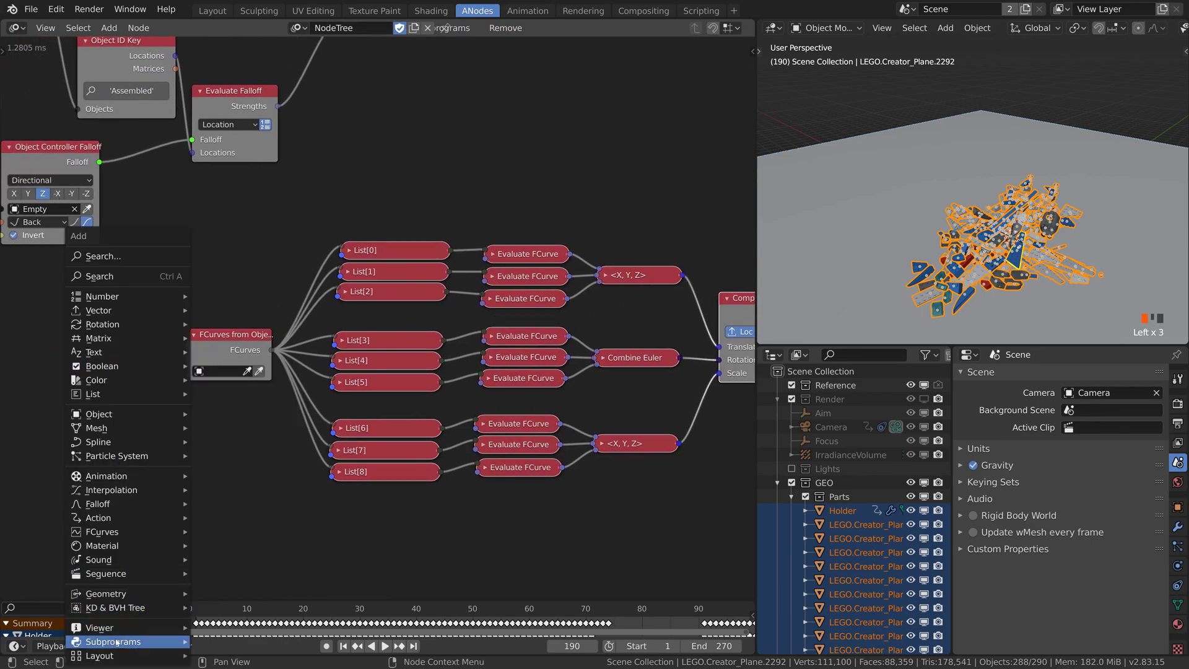
{"action": "mouse_move", "coordinate": [119, 642]}
{"action": "left_click", "coordinate": [235, 605]}
{"action": "left_click", "coordinate": [100, 429]}
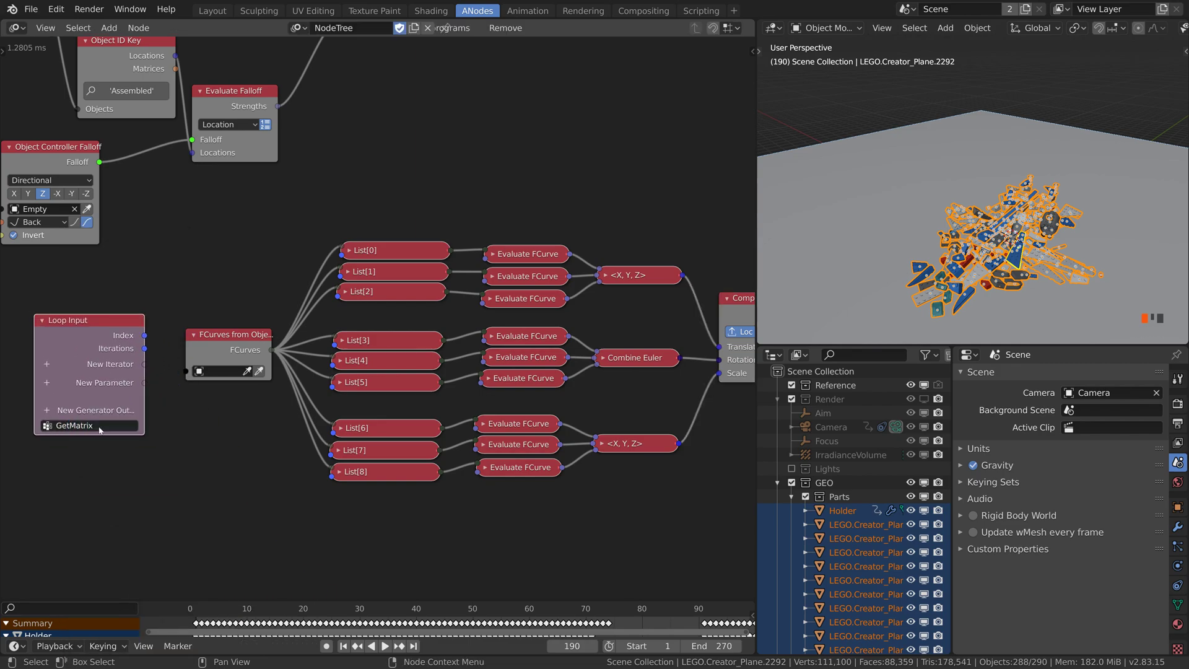
{"action": "left_click_drag", "start_coordinate": [186, 374], "coordinate": [144, 364]}
Create a Frame parameter on the GetMatrix loop and link it to all nine Evaluate FCurve nodes through reroutes
{"action": "left_click_drag", "start_coordinate": [484, 259], "coordinate": [350, 343]}
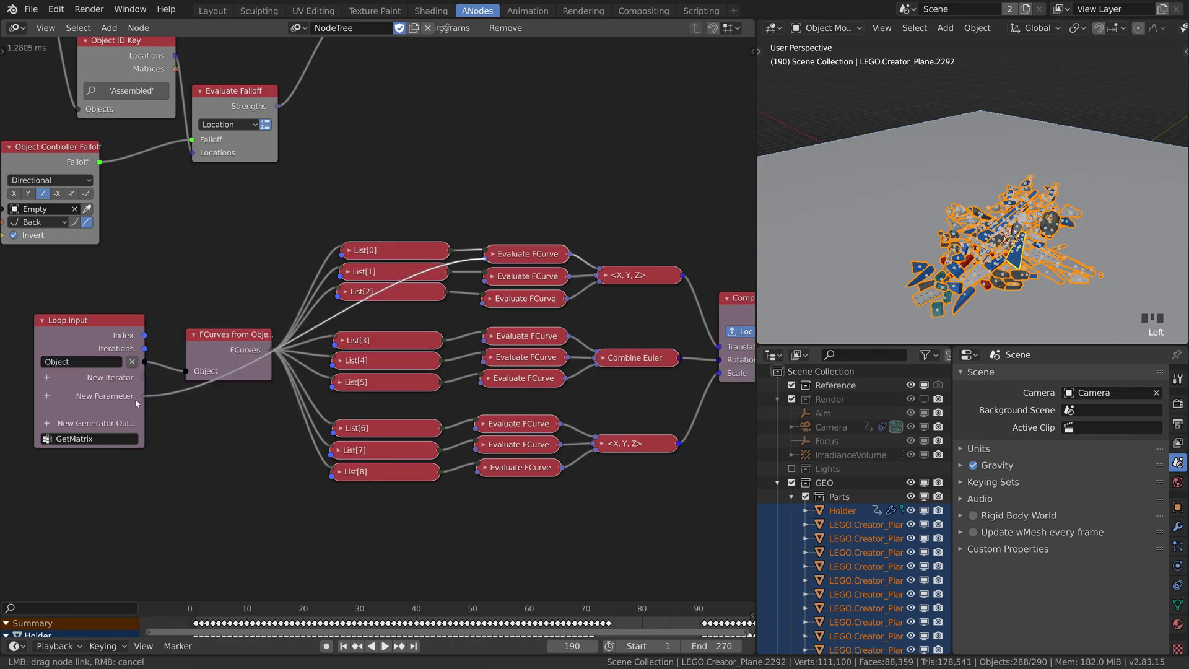
{"action": "left_click_drag", "start_coordinate": [137, 403], "coordinate": [144, 396]}
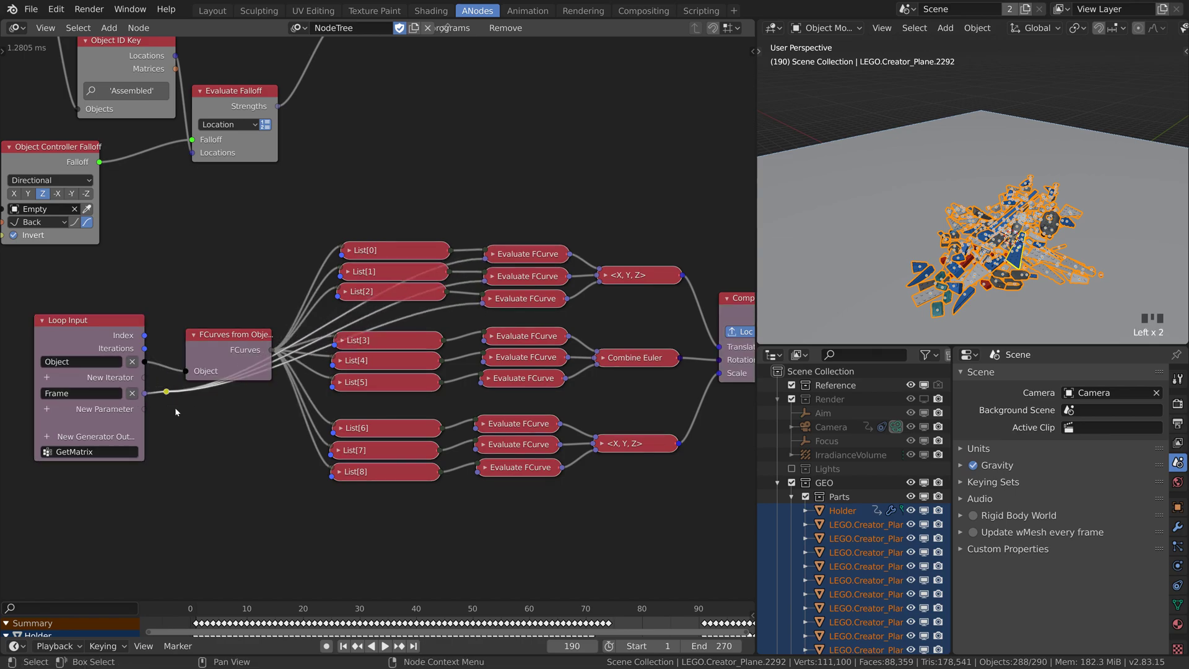
{"action": "key", "text": "g"}
{"action": "left_click", "coordinate": [472, 336]}
{"action": "left_click_drag", "start_coordinate": [464, 316], "coordinate": [481, 388]}
{"action": "left_click_drag", "start_coordinate": [145, 393], "coordinate": [476, 428]}
{"action": "right_click_drag", "start_coordinate": [261, 384], "coordinate": [254, 426], "text": "shift"}
{"action": "key", "text": "g"}
{"action": "left_click", "coordinate": [450, 428]}
{"action": "left_click_drag", "start_coordinate": [455, 406], "coordinate": [476, 449]}
{"action": "left_click", "coordinate": [455, 408]}
Add a Matrix List generator output to the GetMatrix loop and link the Compose Matrix result to it
{"action": "left_click", "coordinate": [45, 434]}
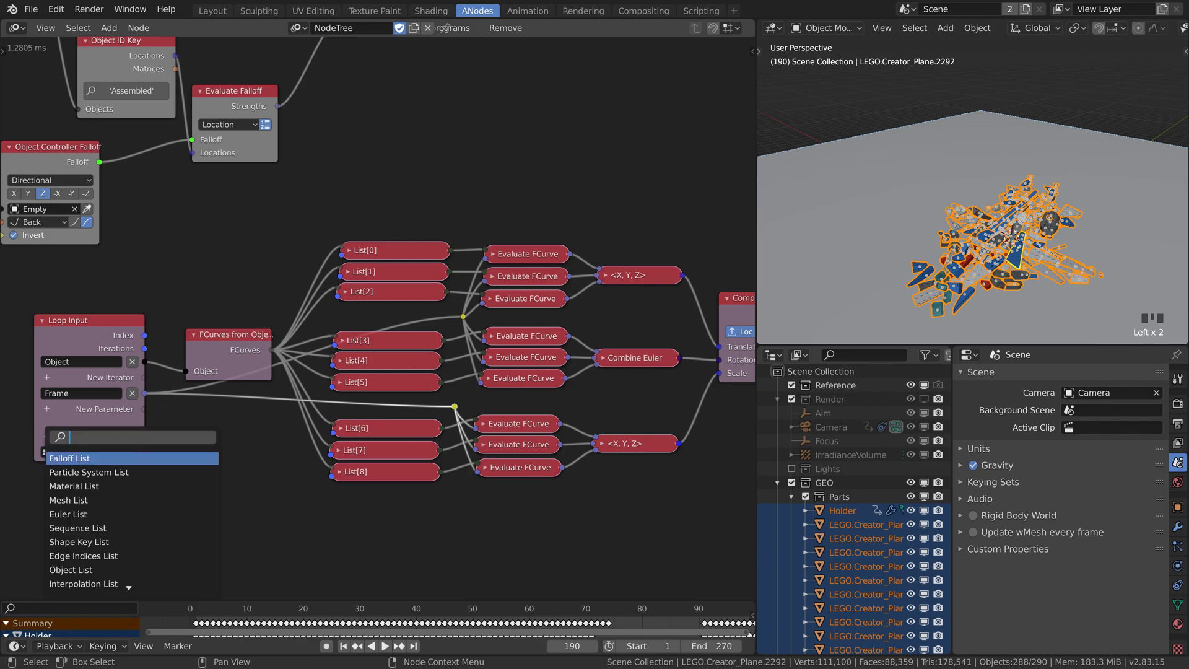
{"action": "type", "text": "matri"}
{"action": "key", "text": "Return"}
{"action": "left_click", "coordinate": [591, 484]}
{"action": "middle_click_drag", "start_coordinate": [591, 487], "coordinate": [354, 504]}
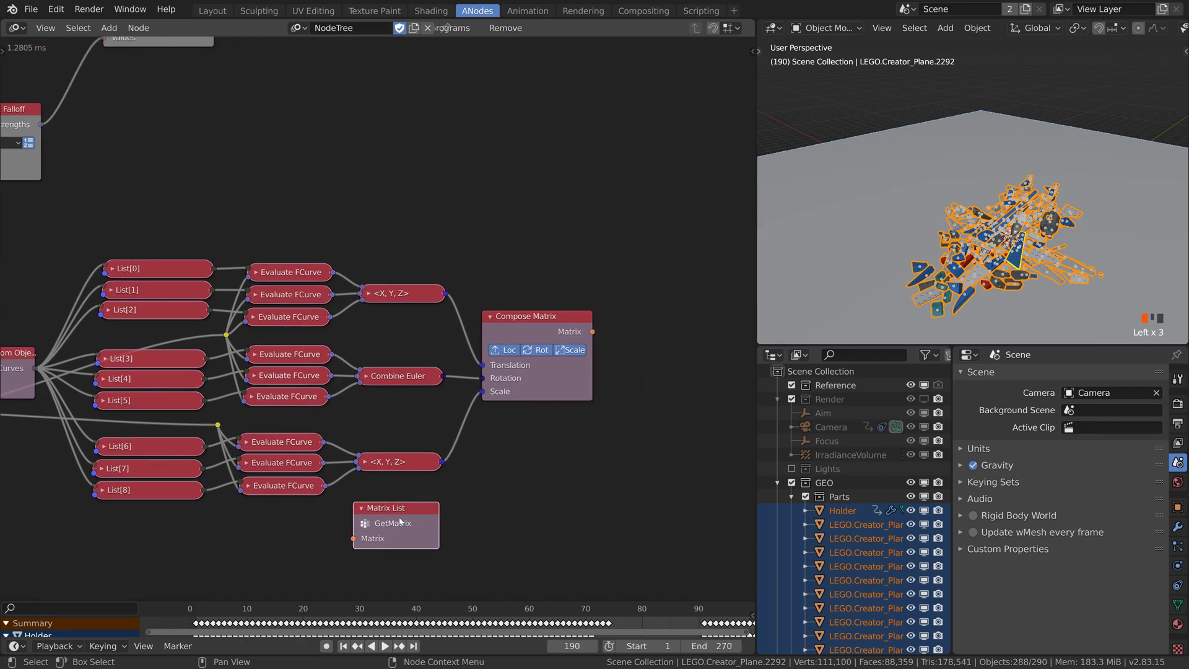
{"action": "left_click_drag", "start_coordinate": [400, 522], "coordinate": [625, 351]}
Select the entire GetMatrix loop network and move it lower, away from the other nodes
{"action": "scroll", "coordinate": [544, 457], "scroll_direction": "down", "scroll_amount": 3}
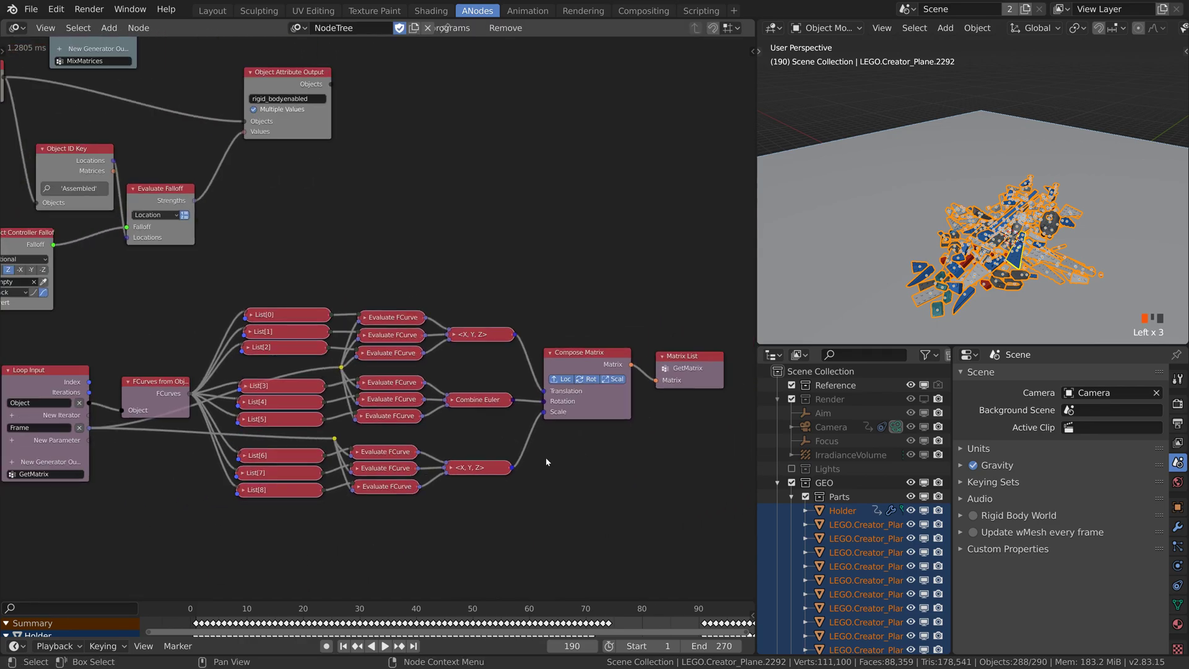
{"action": "left_click_drag", "start_coordinate": [701, 536], "coordinate": [57, 316]}
{"action": "scroll", "coordinate": [228, 314], "scroll_direction": "down", "scroll_amount": 3}
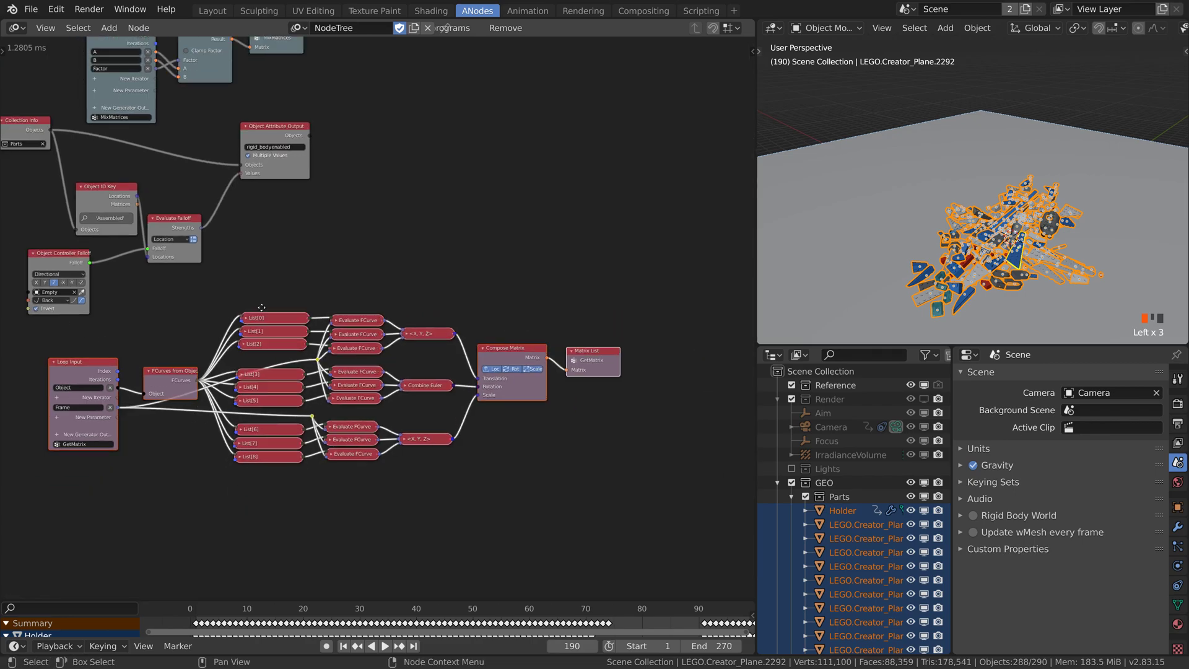
{"action": "key", "text": "g"}
{"action": "left_click", "coordinate": [313, 533]}
Delete the Object Attribute Output node and place a GetMatrix Invoke Subprogram node near the Evaluate Falloff node
{"action": "middle_click_drag", "start_coordinate": [221, 167], "coordinate": [405, 302]}
{"action": "scroll", "coordinate": [325, 294], "scroll_direction": "up", "scroll_amount": 6}
{"action": "key", "text": "x"}
{"action": "key", "text": "shift+a"}
{"action": "mouse_move", "coordinate": [483, 494]}
{"action": "left_click", "coordinate": [598, 495]}
{"action": "left_click", "coordinate": [392, 273]}
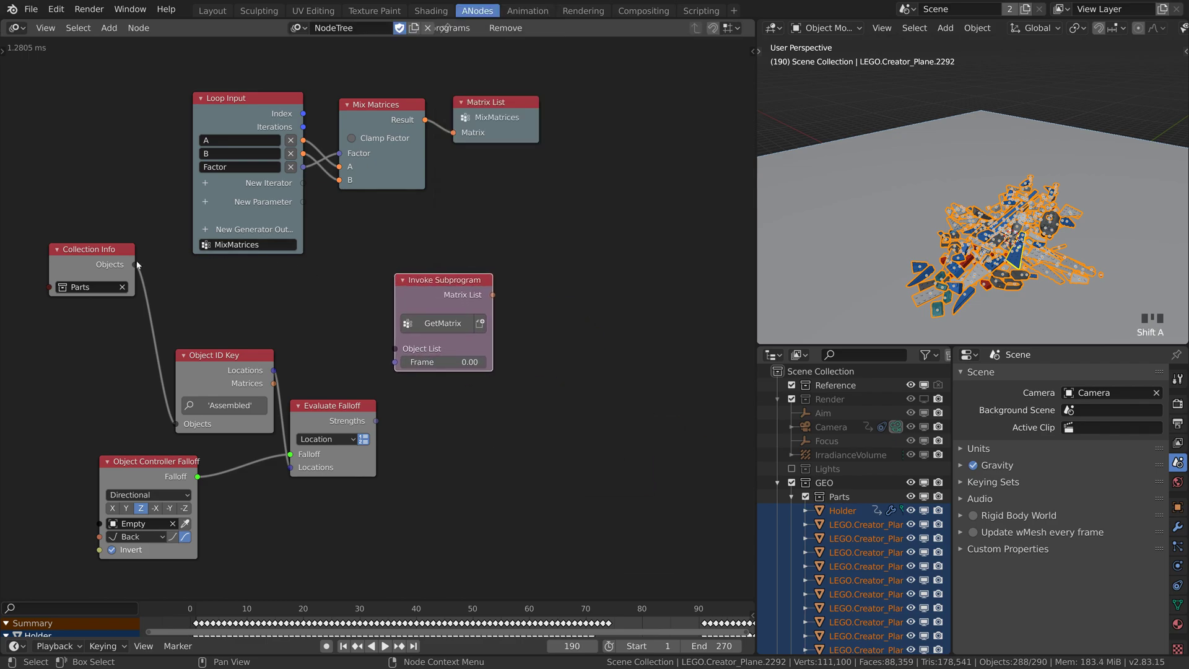
Link the Parts collection's objects to the GetMatrix Object List and feed its Frame input from a new Time Info node
{"action": "left_click_drag", "start_coordinate": [138, 266], "coordinate": [379, 352]}
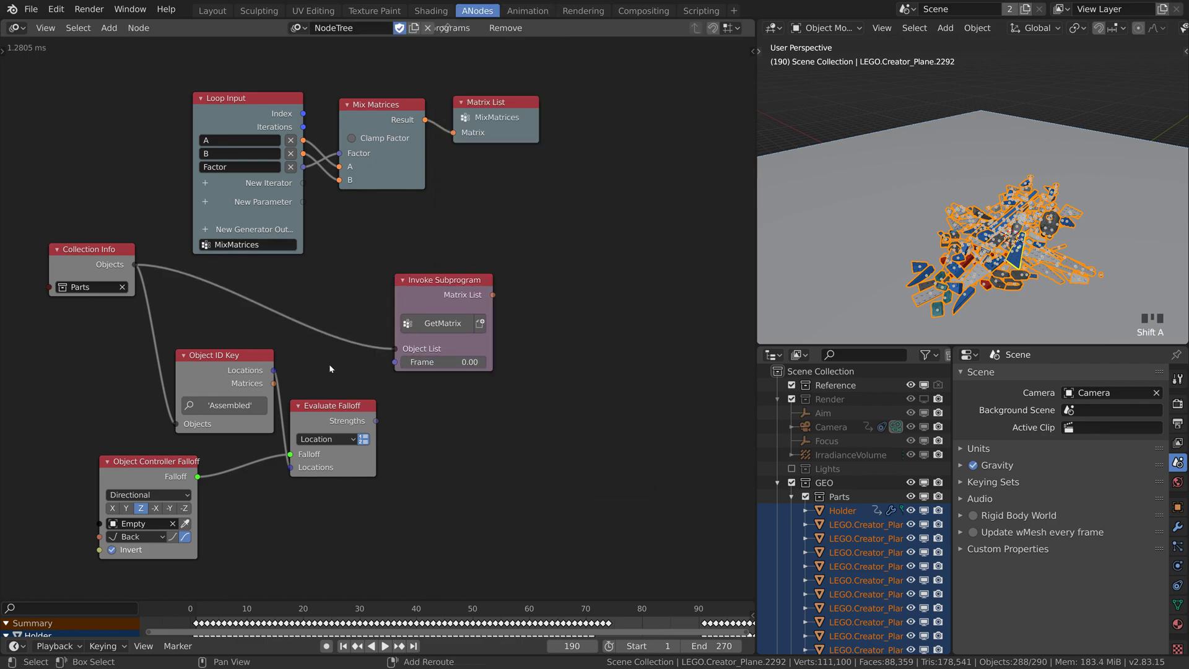
{"action": "key", "text": "shift+a"}
{"action": "mouse_move", "coordinate": [353, 257]}
{"action": "left_click", "coordinate": [438, 257]}
{"action": "left_click", "coordinate": [376, 374]}
{"action": "left_click_drag", "start_coordinate": [374, 370], "coordinate": [395, 361]}
{"action": "left_click_drag", "start_coordinate": [441, 285], "coordinate": [455, 278]}
Add an Object Matrix Output node and link the Parts objects and the GetMatrix matrix list to its inputs
{"action": "key", "text": "shift+a"}
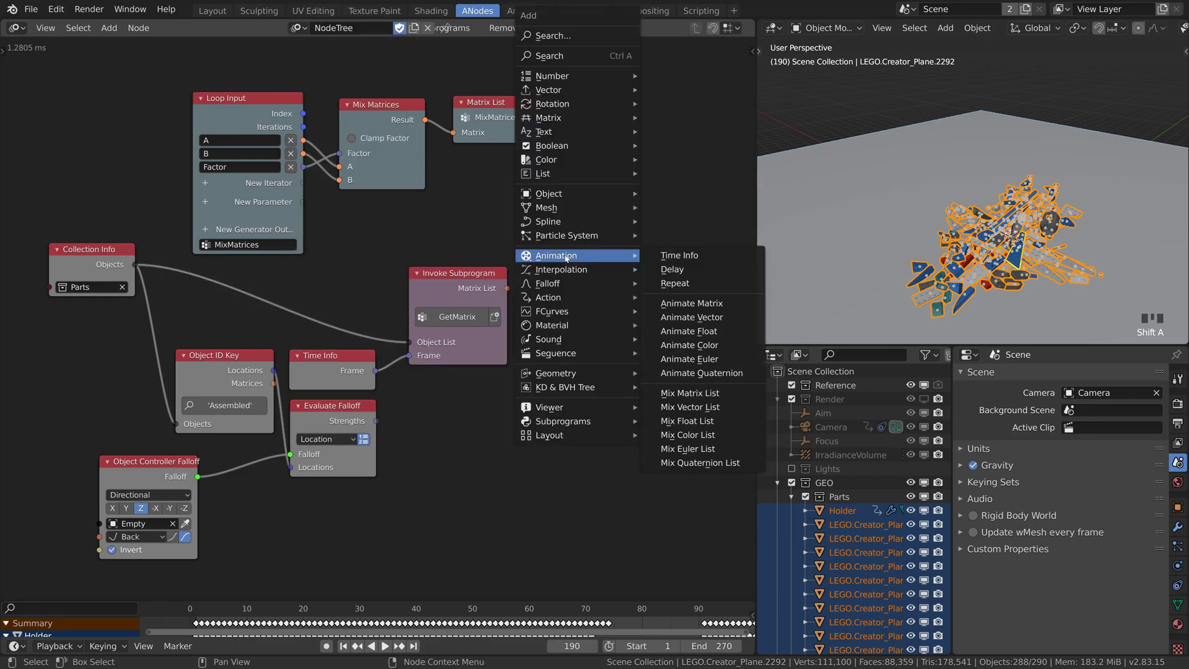
{"action": "mouse_move", "coordinate": [588, 195]}
{"action": "left_click", "coordinate": [694, 284]}
{"action": "left_click", "coordinate": [577, 230]}
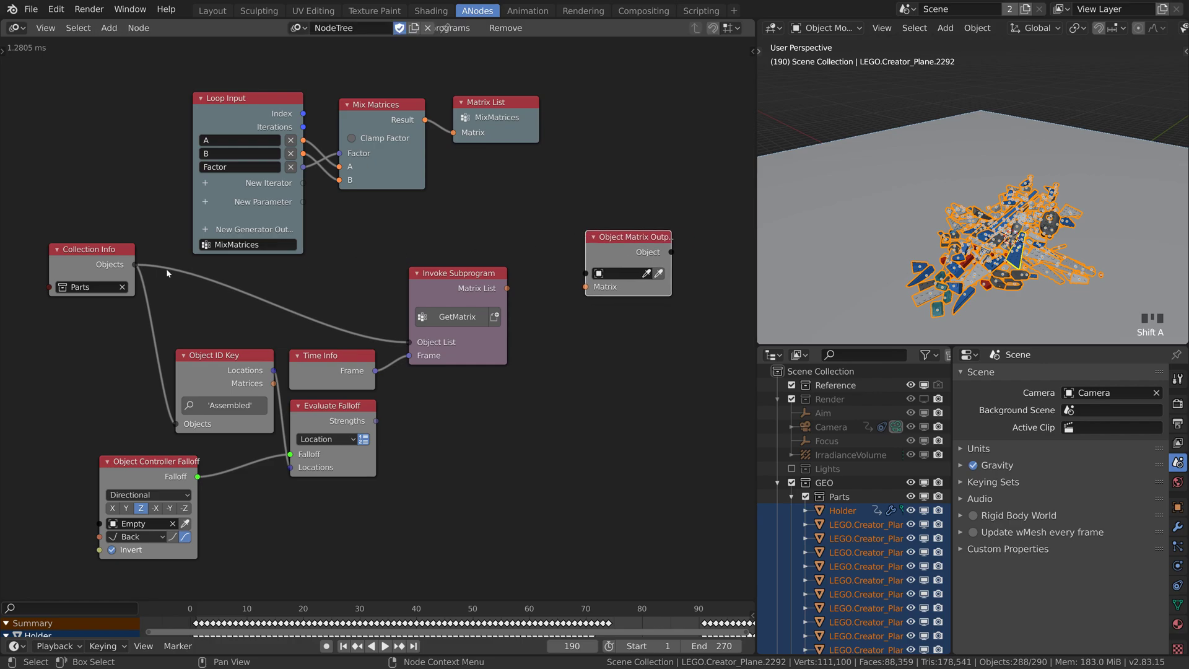
{"action": "left_click_drag", "start_coordinate": [135, 264], "coordinate": [586, 274]}
{"action": "left_click_drag", "start_coordinate": [458, 273], "coordinate": [459, 291]}
{"action": "left_click_drag", "start_coordinate": [508, 306], "coordinate": [554, 294]}
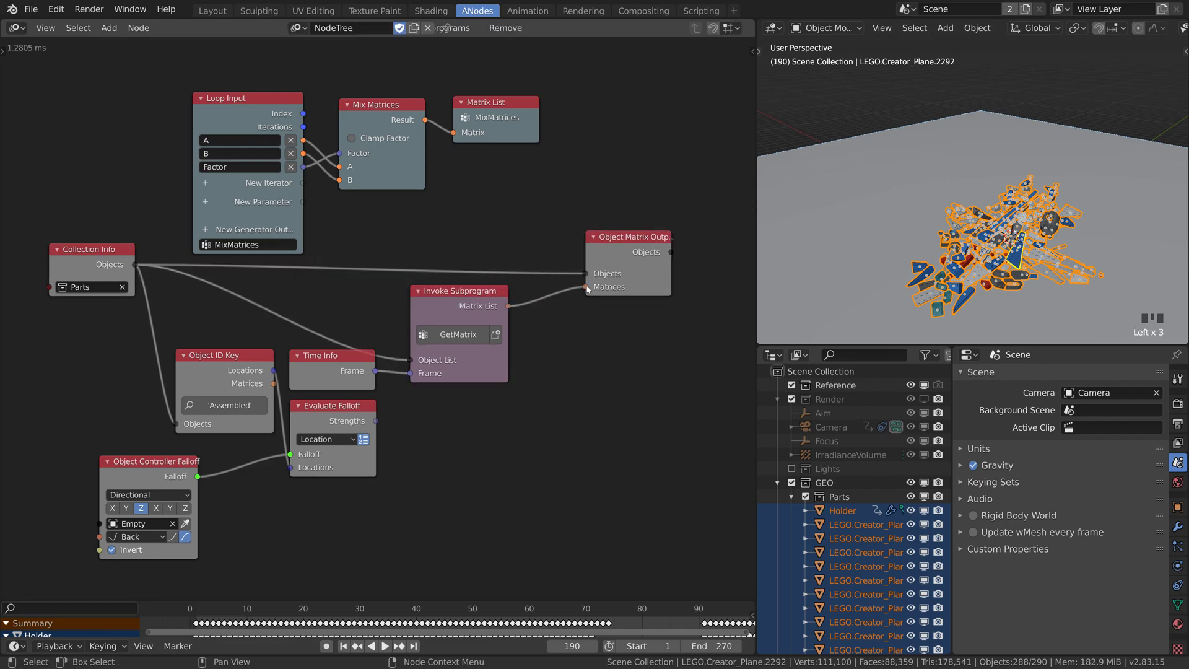
Show the node tree's Auto Execution settings and play the animation to check the GetMatrix result on the plane
{"action": "key", "text": "t"}
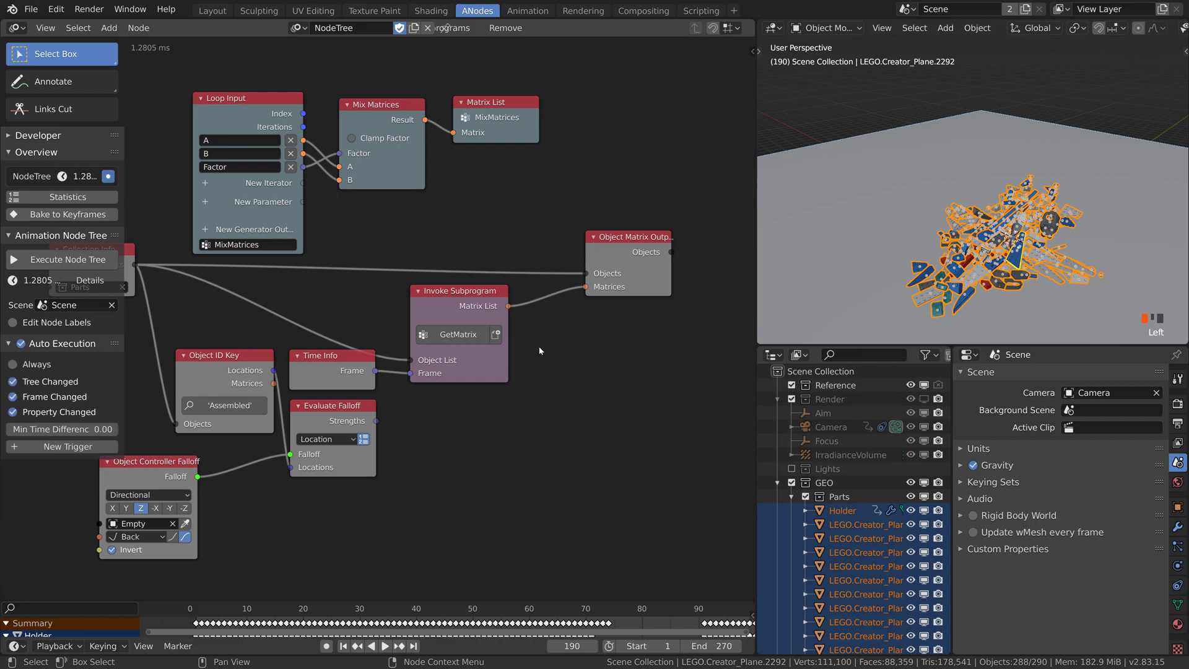
{"action": "left_click", "coordinate": [890, 161]}
{"action": "key", "text": "space"}
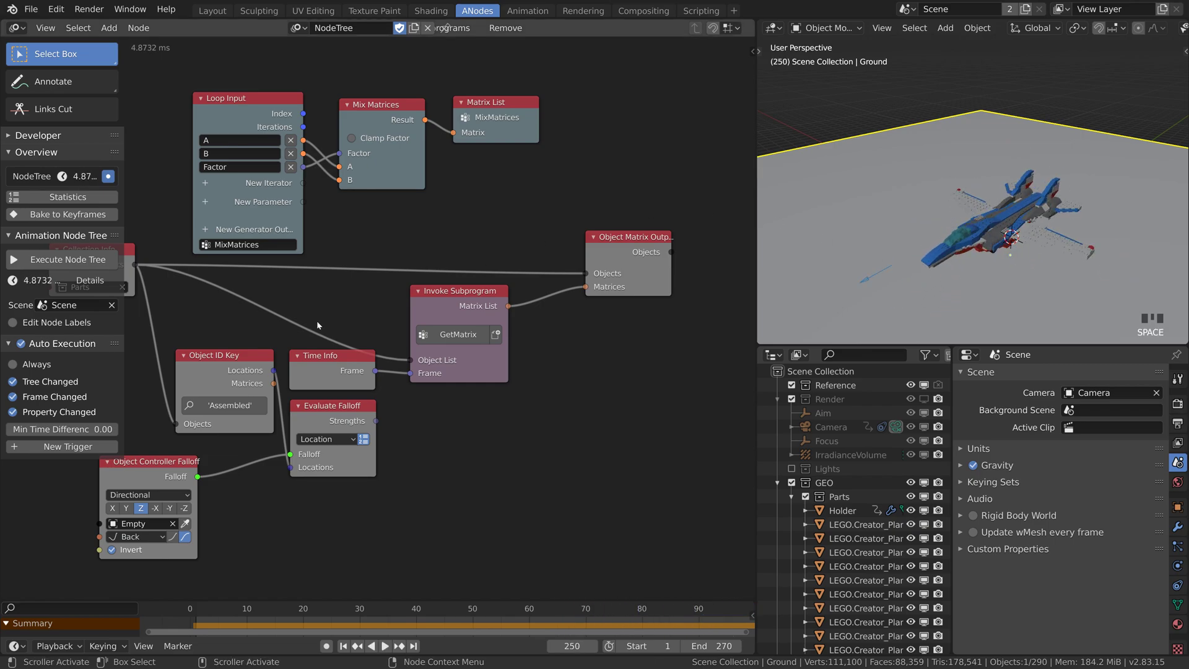
Collapse the Object ID Key, Object Controller Falloff and Evaluate Falloff nodes, move them lower, and make space after the Time Info node
{"action": "key", "text": "t"}
{"action": "middle_click_drag", "start_coordinate": [319, 406], "coordinate": [287, 337]}
{"action": "left_click_drag", "start_coordinate": [299, 440], "coordinate": [162, 352]}
{"action": "key", "text": "h"}
{"action": "left_click", "coordinate": [172, 455]}
{"action": "left_click_drag", "start_coordinate": [200, 286], "coordinate": [129, 518]}
{"action": "left_click_drag", "start_coordinate": [297, 292], "coordinate": [165, 290]}
{"action": "left_click", "coordinate": [285, 359]}
Insert a Clamp node with Max 180 between Time Info and the GetMatrix Frame input, and collapse it
{"action": "key", "text": "shift+a"}
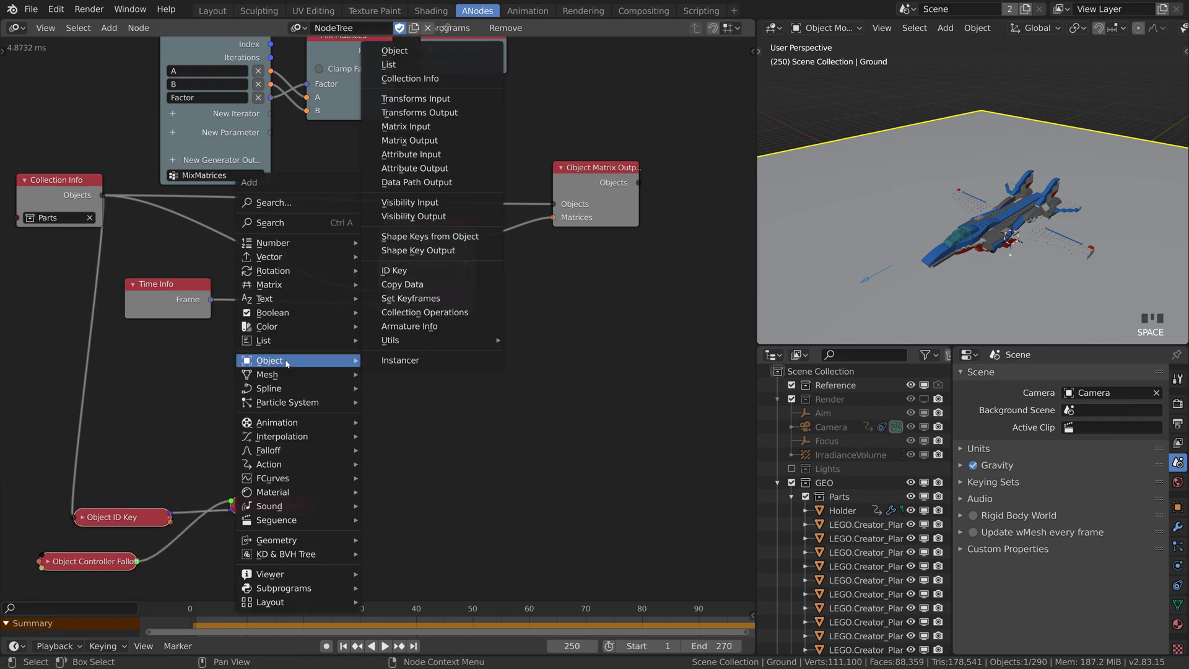
{"action": "mouse_move", "coordinate": [286, 244]}
{"action": "left_click", "coordinate": [415, 465]}
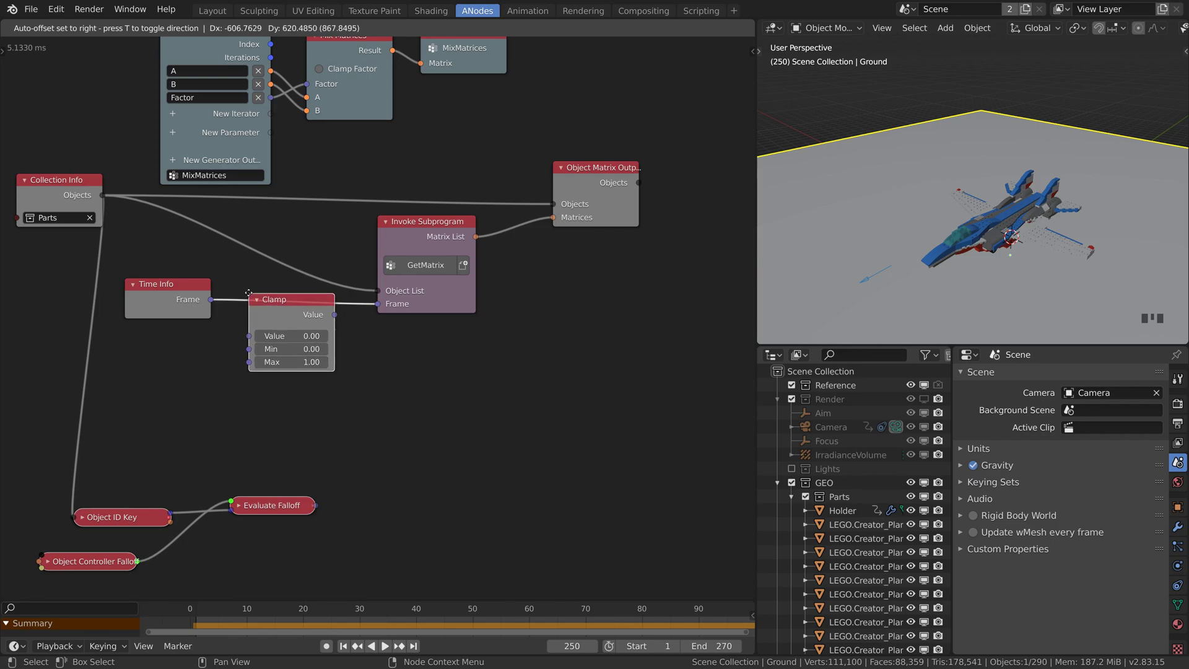
{"action": "left_click", "coordinate": [304, 351]}
{"action": "type", "text": "180"}
{"action": "key", "text": "Return"}
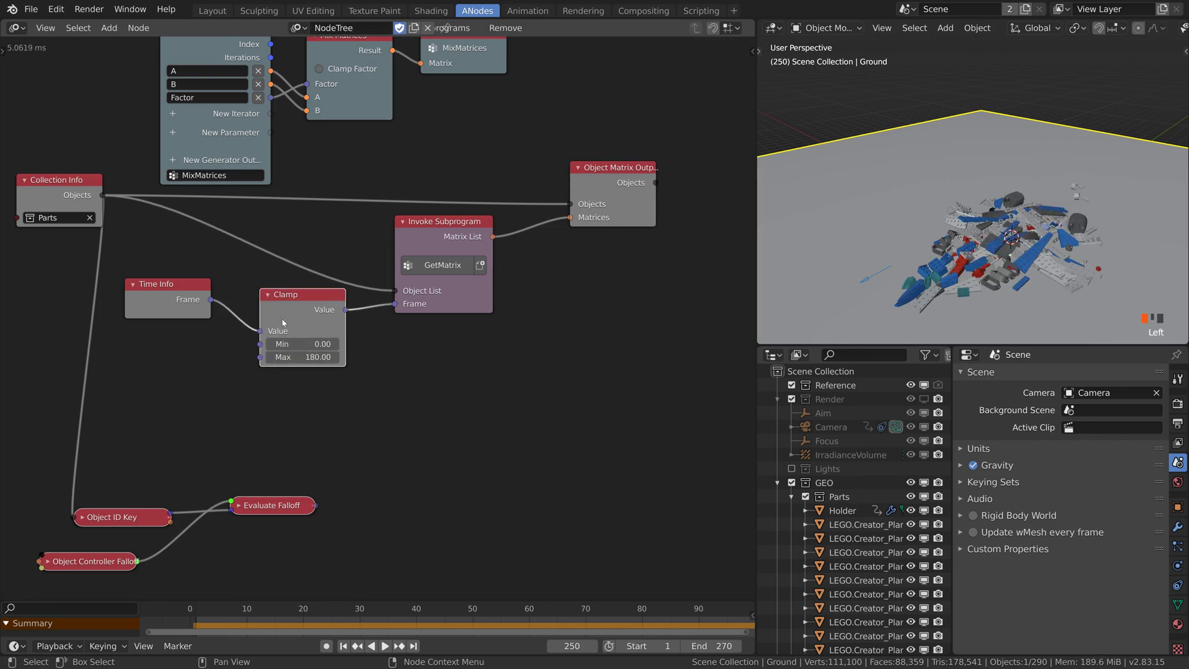
{"action": "left_click", "coordinate": [268, 295]}
{"action": "left_click_drag", "start_coordinate": [327, 301], "coordinate": [321, 310]}
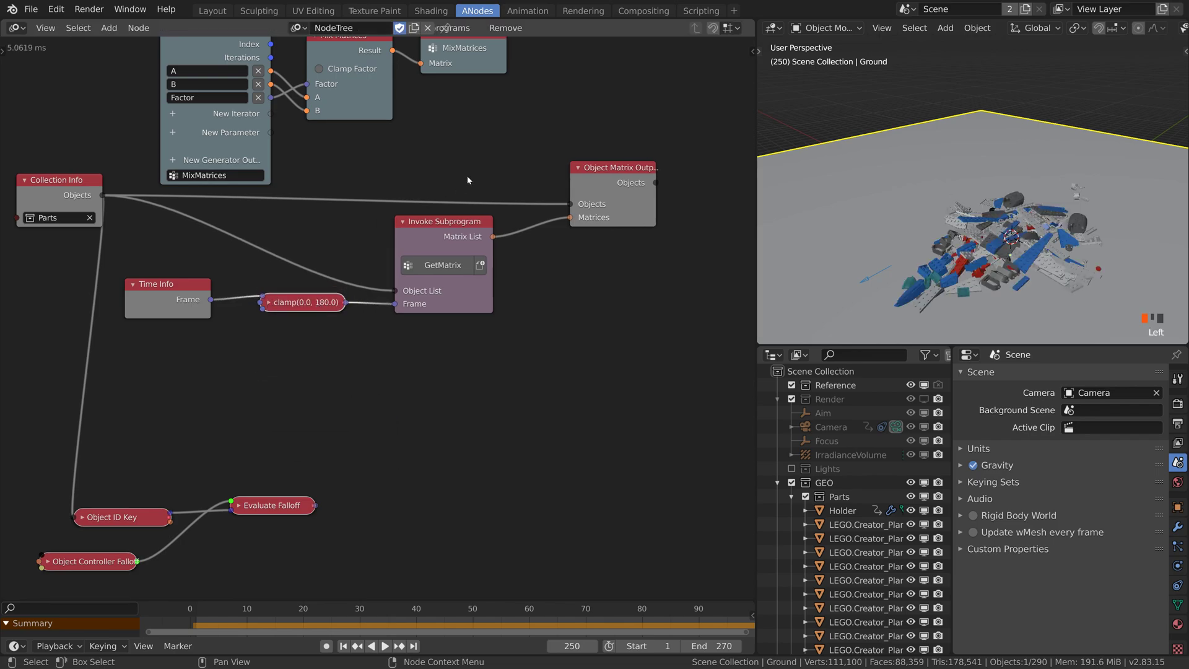
Duplicate the GetMatrix invoke node, link the Parts objects to it, and feed its Frame through a collapsed Math Add node set to 30
{"action": "key", "text": "shift+d"}
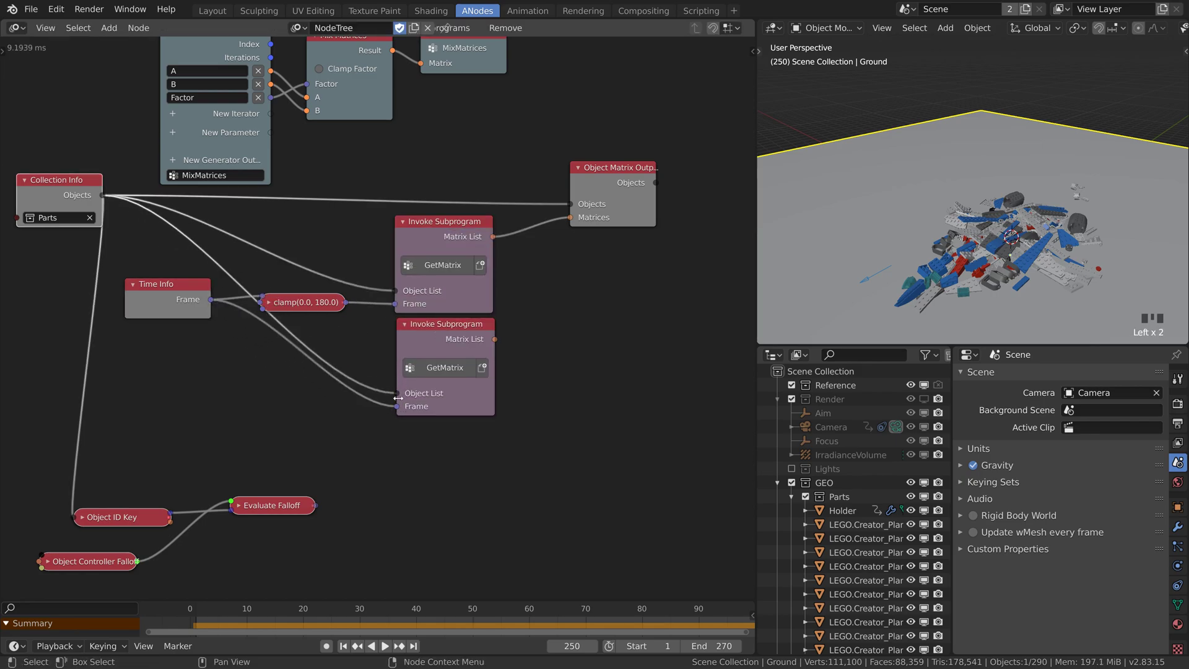
{"action": "key", "text": "shift+a"}
{"action": "mouse_move", "coordinate": [291, 296]}
{"action": "left_click", "coordinate": [394, 475]}
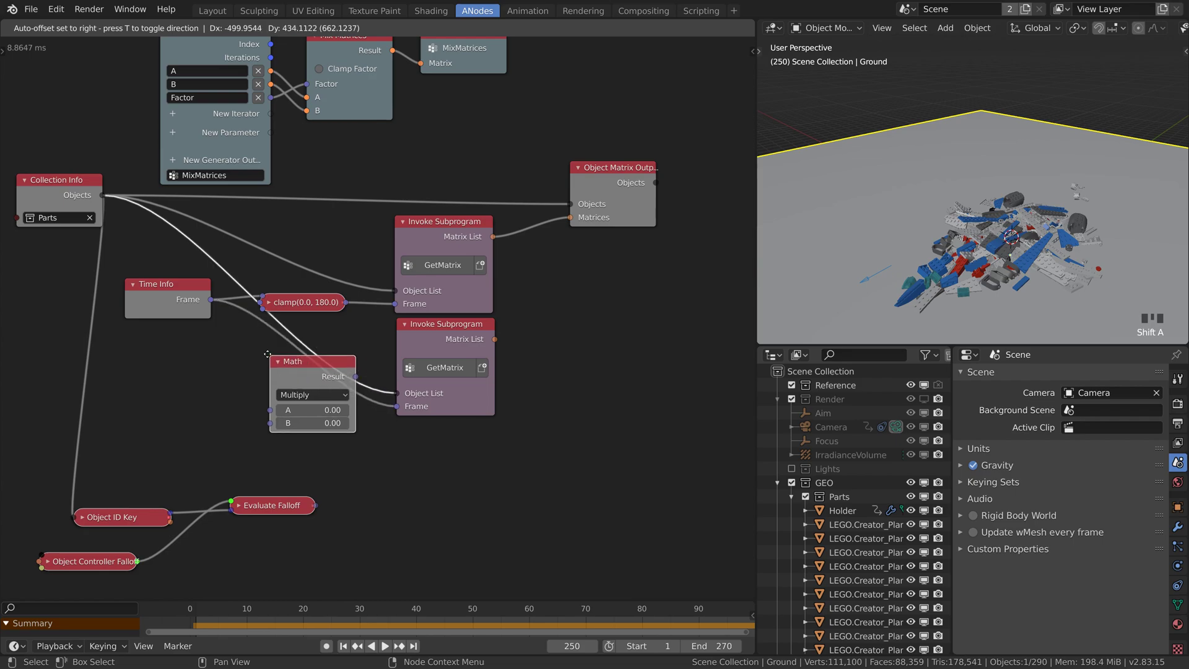
{"action": "left_click", "coordinate": [287, 360]}
{"action": "left_click", "coordinate": [299, 392]}
{"action": "left_click", "coordinate": [300, 408]}
{"action": "left_click", "coordinate": [304, 420]}
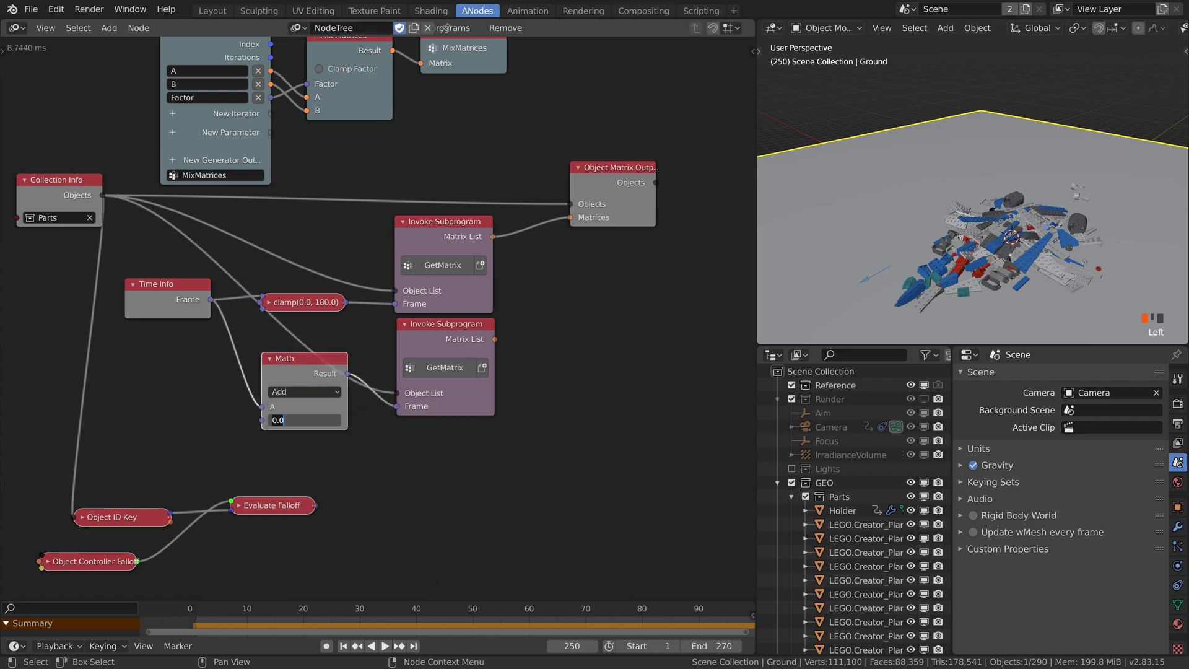
{"action": "left_click", "coordinate": [269, 358]}
{"action": "left_click_drag", "start_coordinate": [284, 359], "coordinate": [292, 408]}
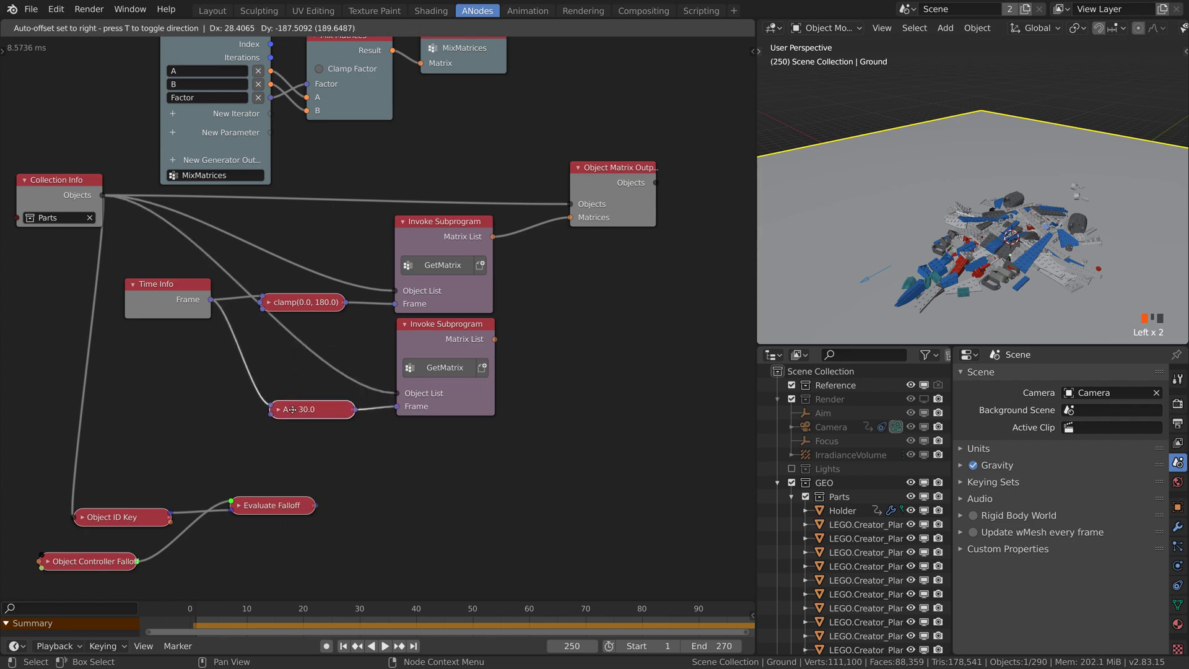
Add a MixMatrices invoke node taking the two GetMatrix lists as A and B and the Evaluate Falloff strengths as factors
{"action": "key", "text": "shift+a"}
{"action": "mouse_move", "coordinate": [583, 641]}
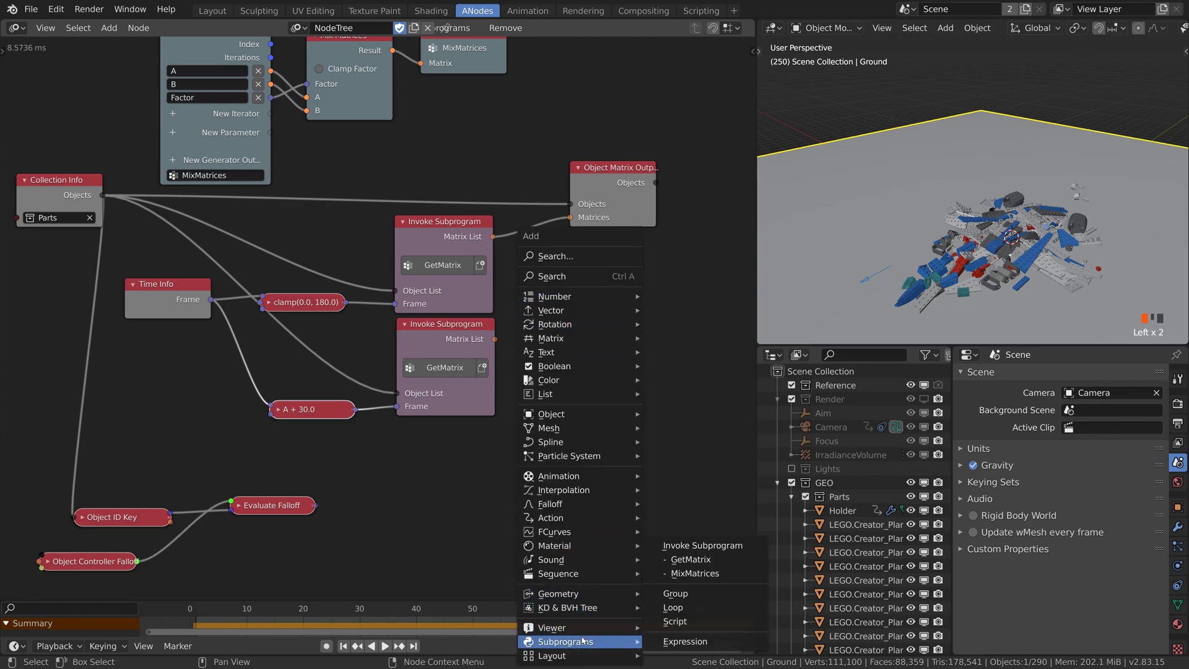
{"action": "left_click", "coordinate": [695, 574]}
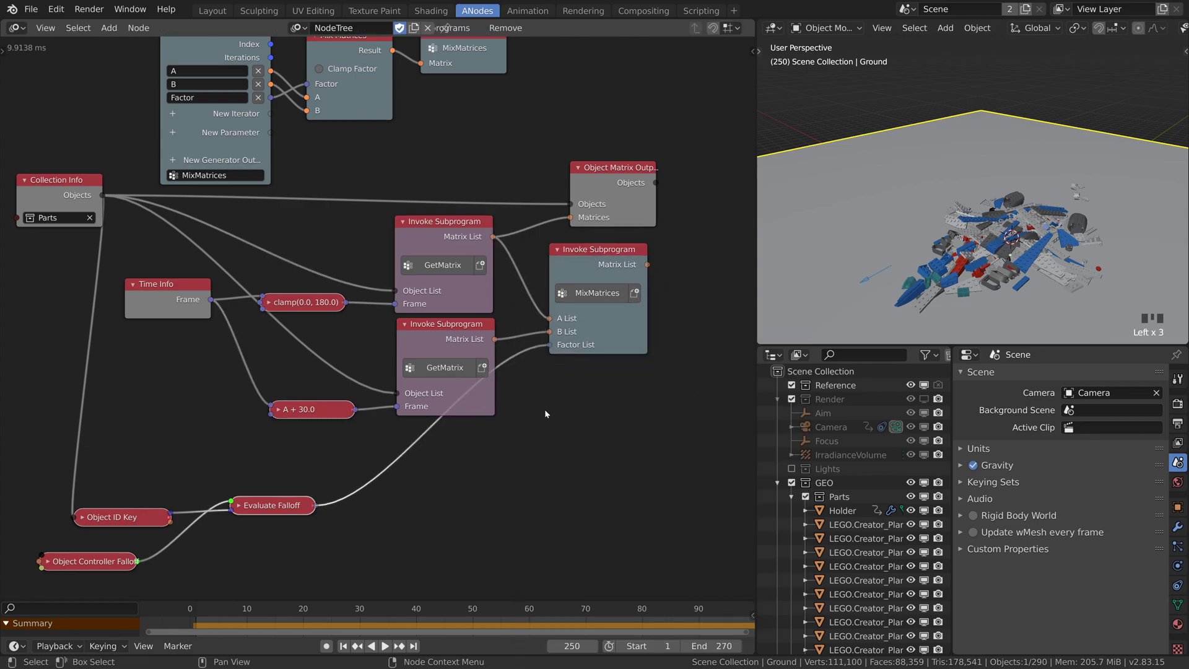
Expand and reposition the three collapsed falloff-related nodes, and link the MixMatrices result to the Object Matrix Output's Matrices input
{"action": "left_click", "coordinate": [238, 505]}
{"action": "left_click_drag", "start_coordinate": [253, 505], "coordinate": [433, 433]}
{"action": "left_click", "coordinate": [82, 517]}
{"action": "left_click_drag", "start_coordinate": [112, 516], "coordinate": [153, 407]}
{"action": "left_click", "coordinate": [48, 561]}
{"action": "left_click_drag", "start_coordinate": [79, 556], "coordinate": [151, 493]}
{"action": "middle_click_drag", "start_coordinate": [608, 196], "coordinate": [576, 178]}
{"action": "left_click_drag", "start_coordinate": [576, 178], "coordinate": [676, 162]}
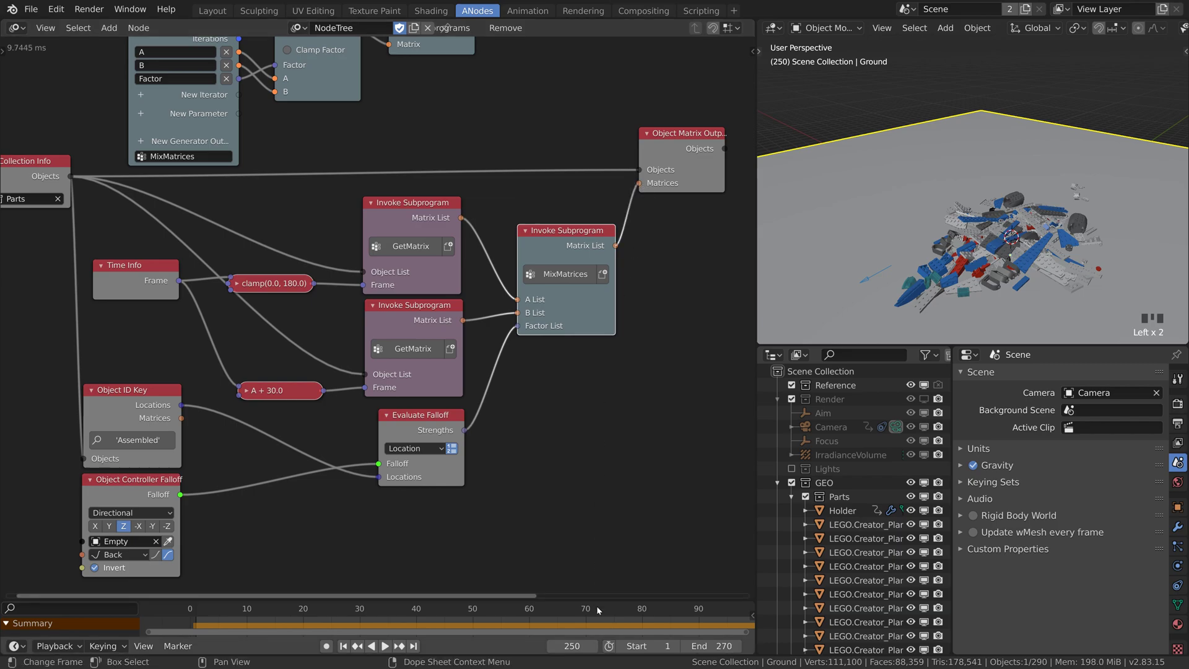
Scrub through the timeline and play the animation to check how the bricks blend between the two GetMatrix results
{"action": "scroll", "coordinate": [596, 609], "scroll_direction": "down", "scroll_amount": 6}
{"action": "left_click_drag", "start_coordinate": [511, 610], "coordinate": [463, 613]}
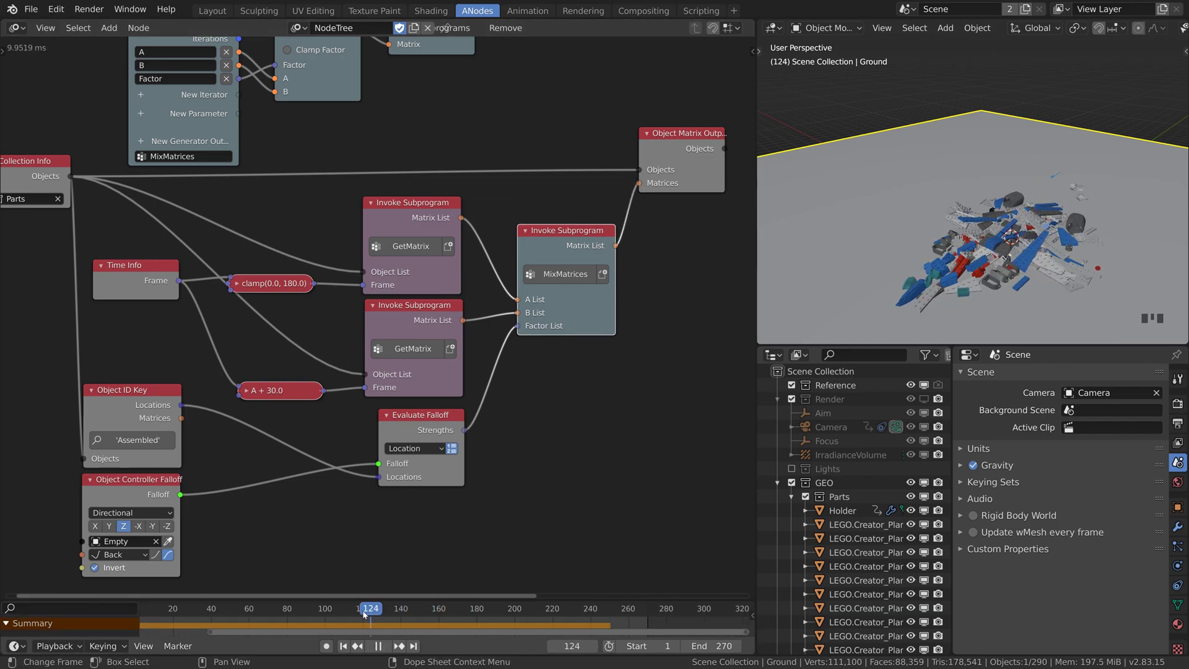
{"action": "left_click_drag", "start_coordinate": [359, 614], "coordinate": [291, 609]}
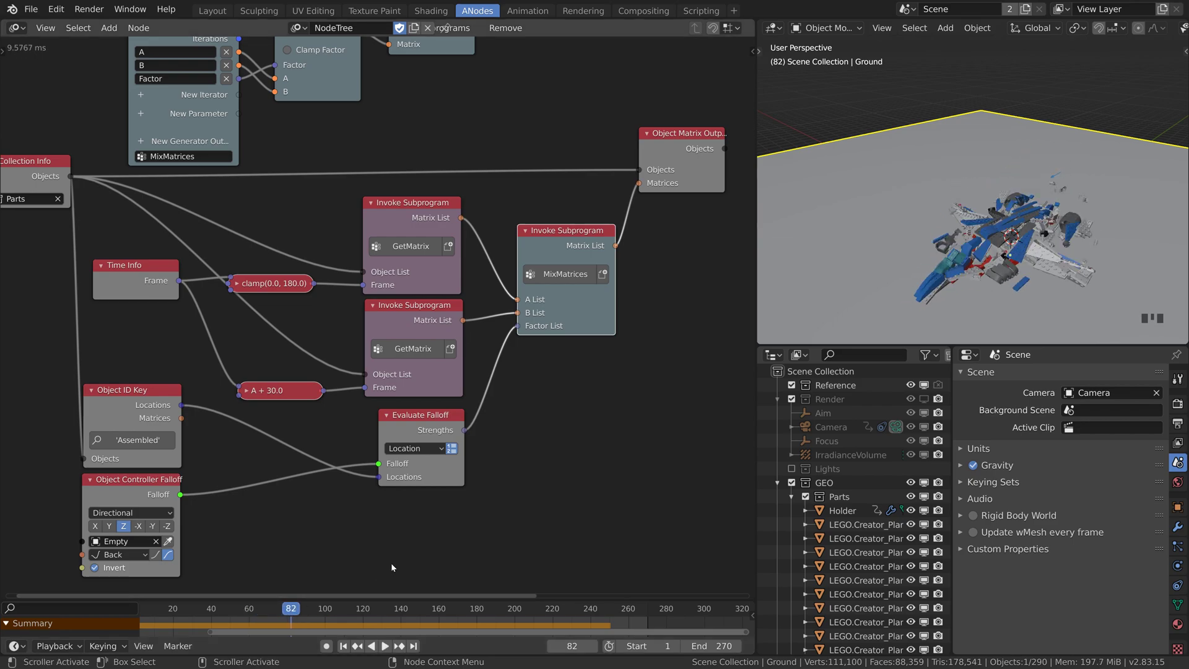
{"action": "key", "text": "space"}
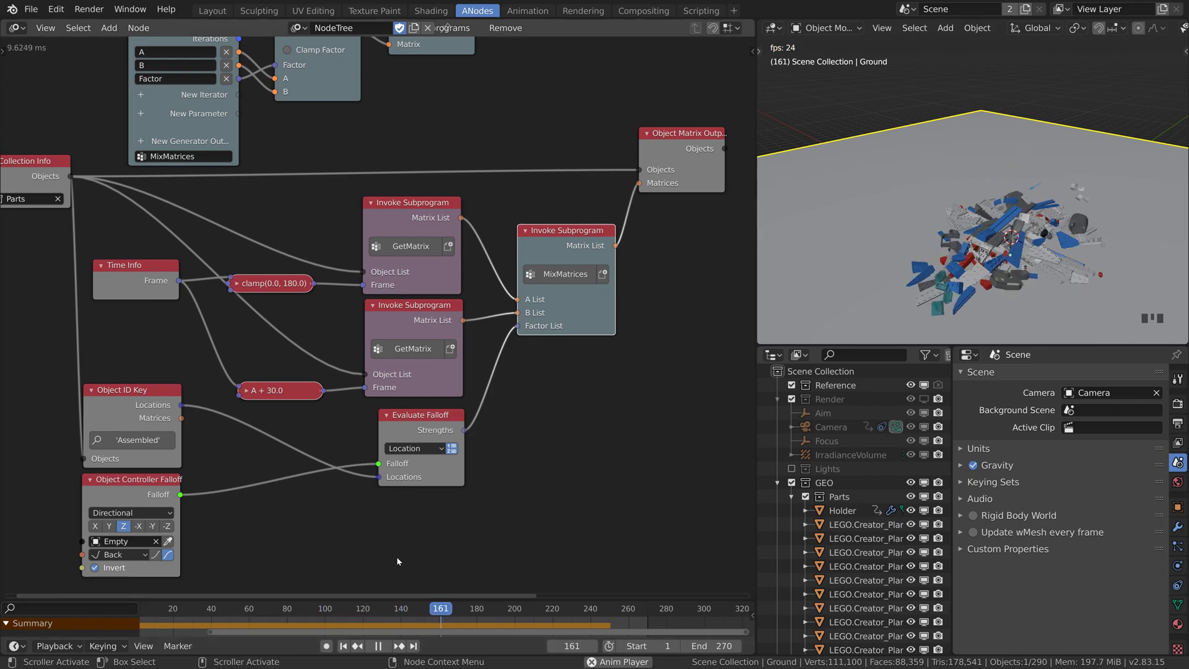
{"action": "left_click_drag", "start_coordinate": [437, 610], "coordinate": [548, 615]}
Disable Invert on the Object Controller Falloff and play the animation to check the plane's assembly from another angle
{"action": "left_click", "coordinate": [94, 567]}
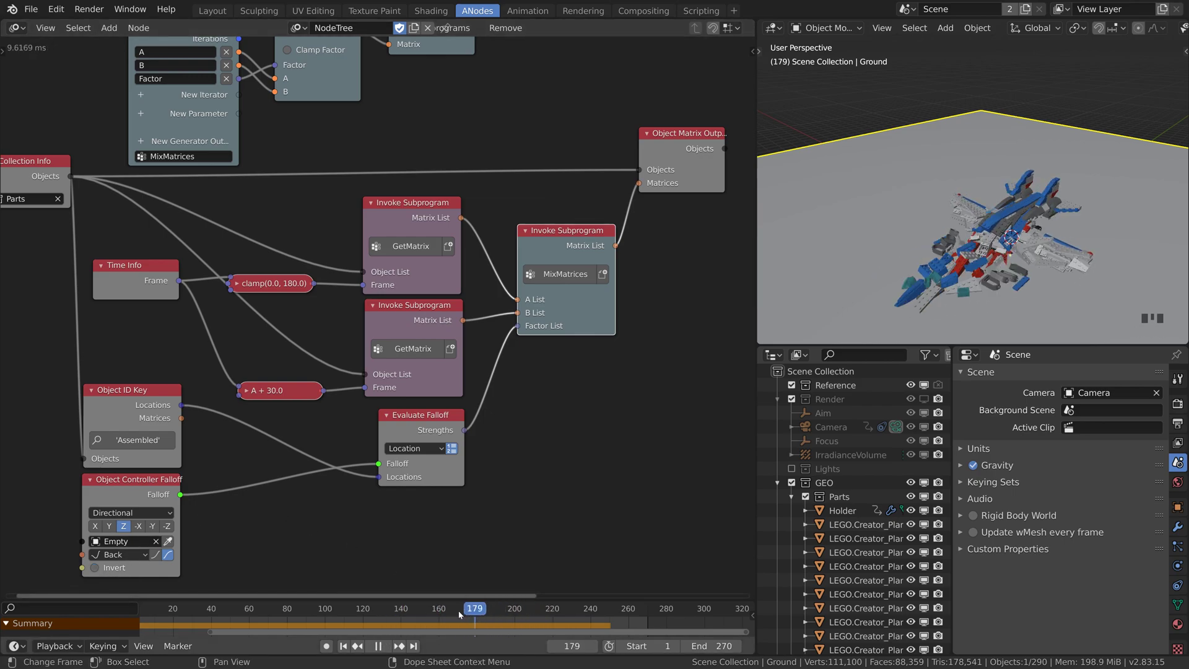
{"action": "key", "text": "space"}
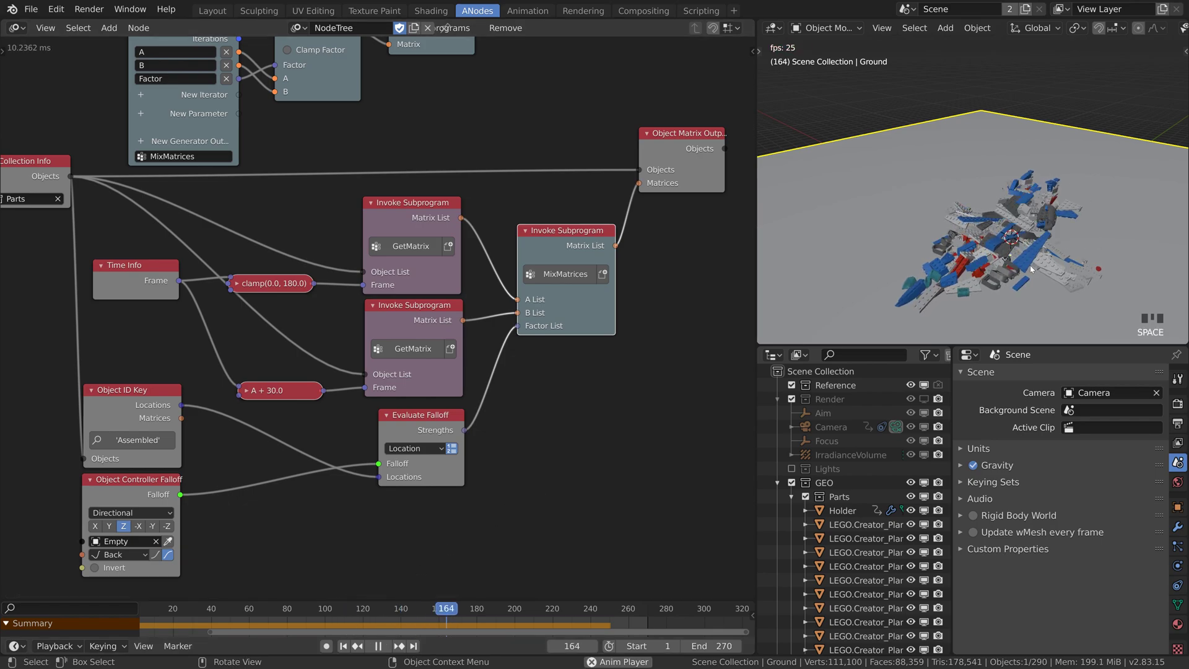
{"action": "middle_click_drag", "start_coordinate": [1031, 269], "coordinate": [1001, 277]}
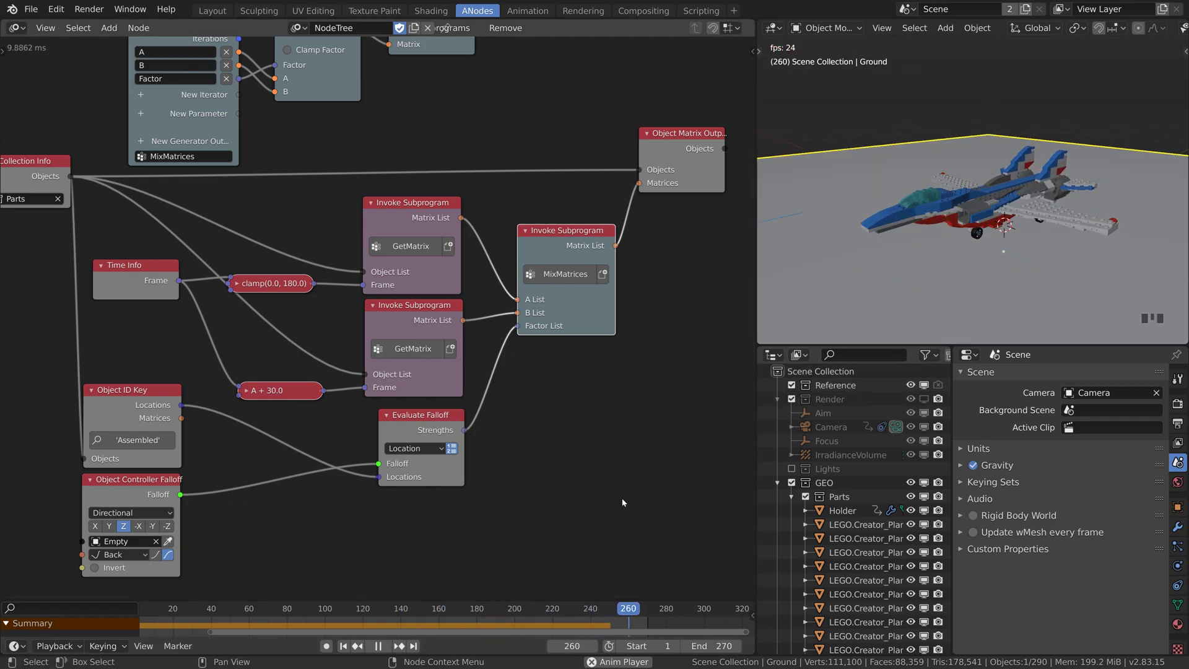